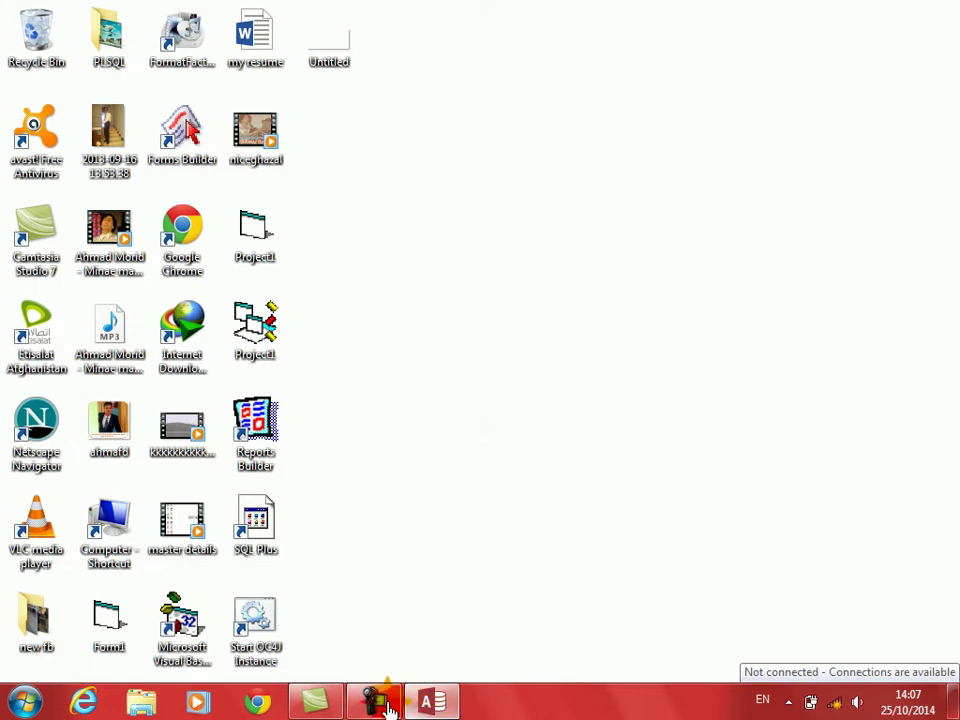
Launch Access 2013 and create a blank desktop database
mouse_move(383, 708)
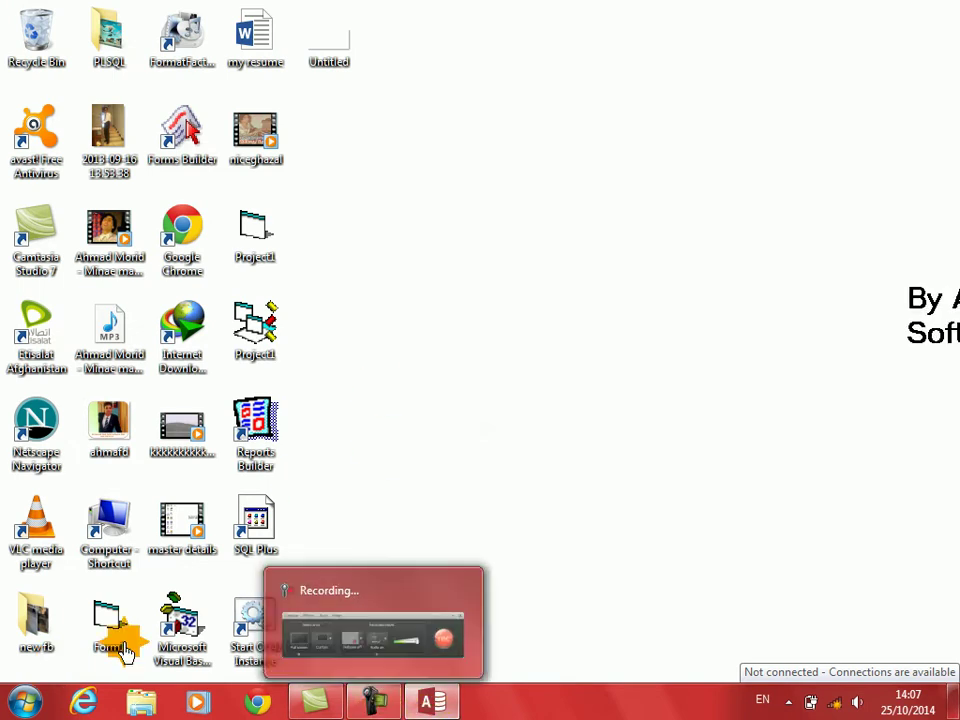
click(27, 705)
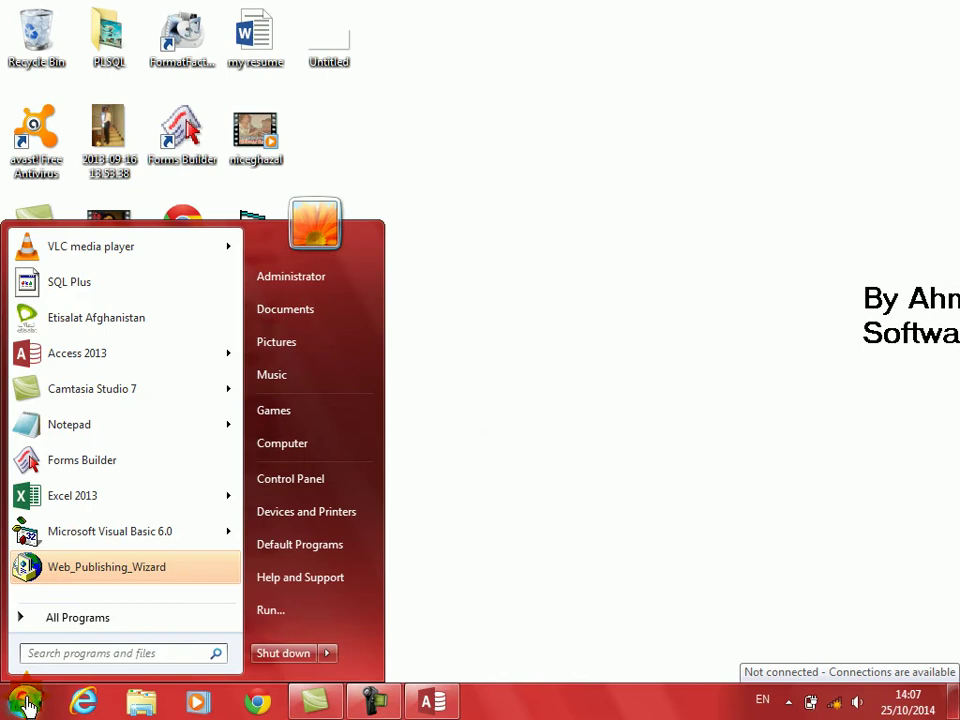
click(420, 703)
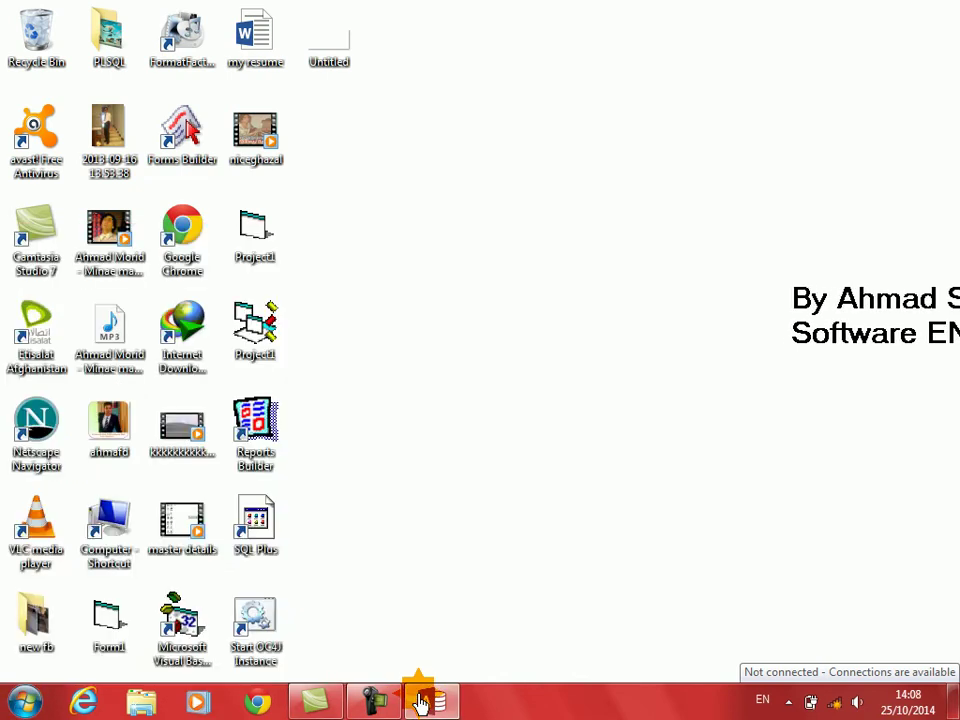
mouse_move(420, 703)
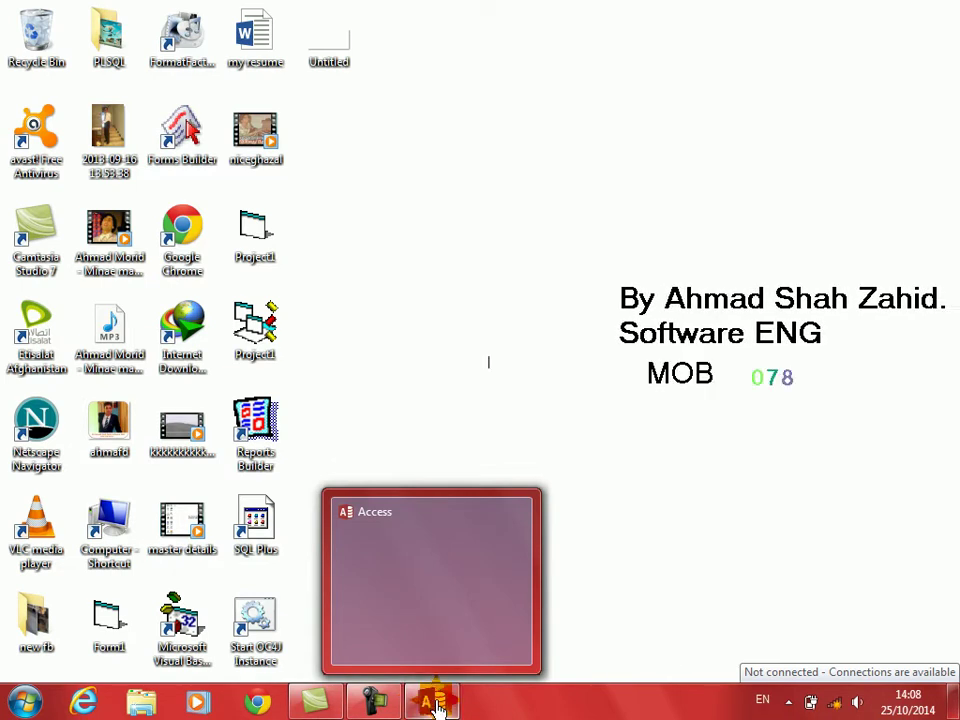
right_click(430, 702)
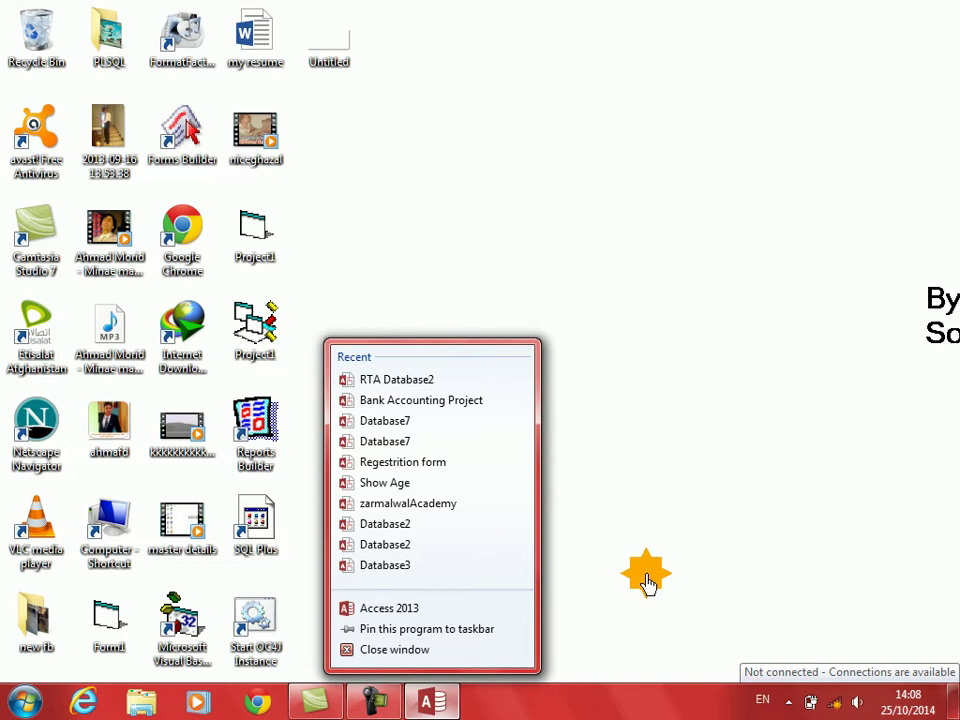
click(397, 612)
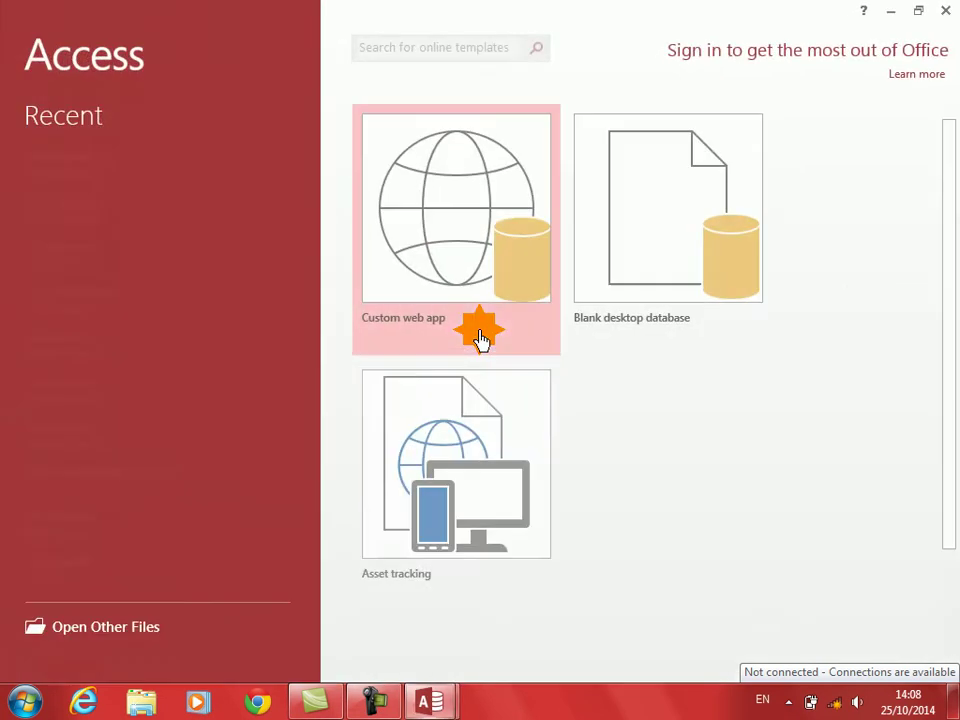
click(637, 259)
click(506, 418)
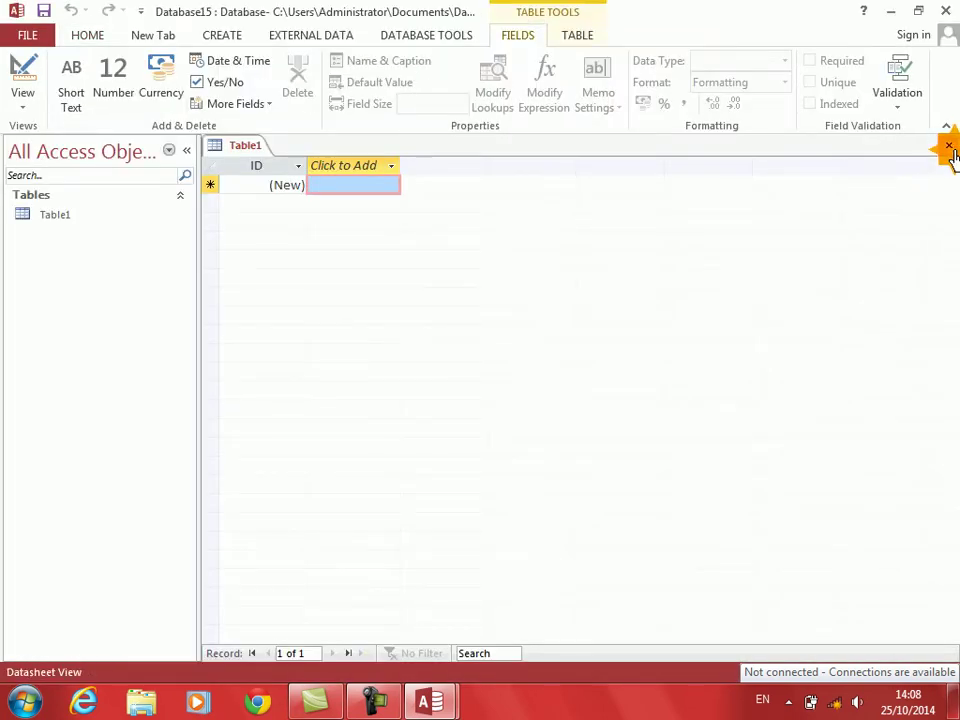
Close the default empty table and start a new table design with an AccountNo field of type AutoNumber
click(944, 144)
click(216, 40)
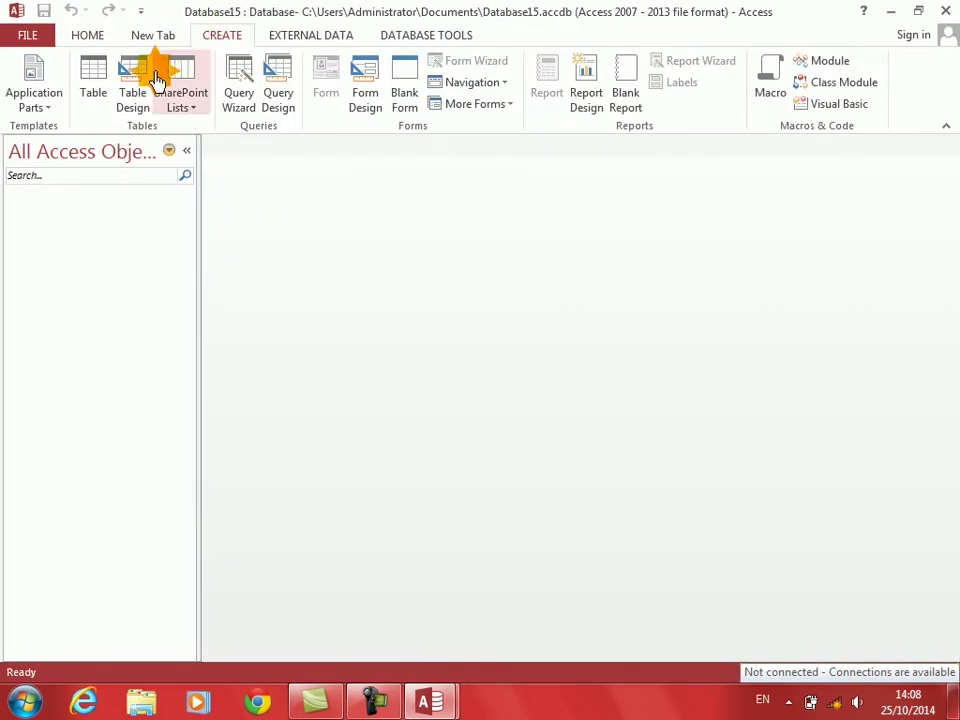
click(133, 84)
text(AccountNo)
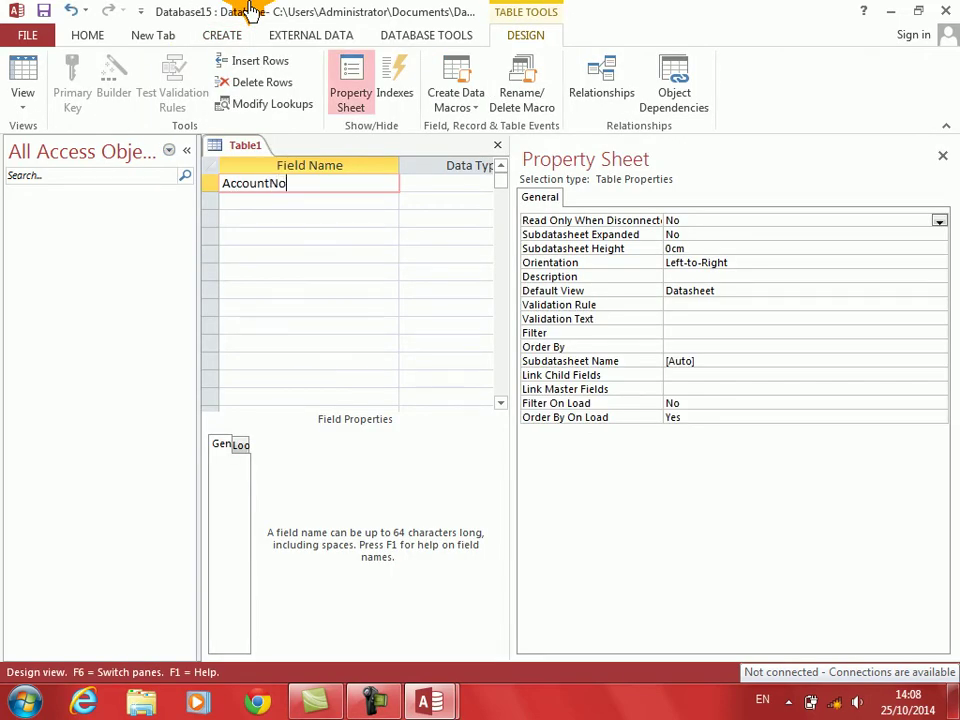
key(Tab)
key(Down)
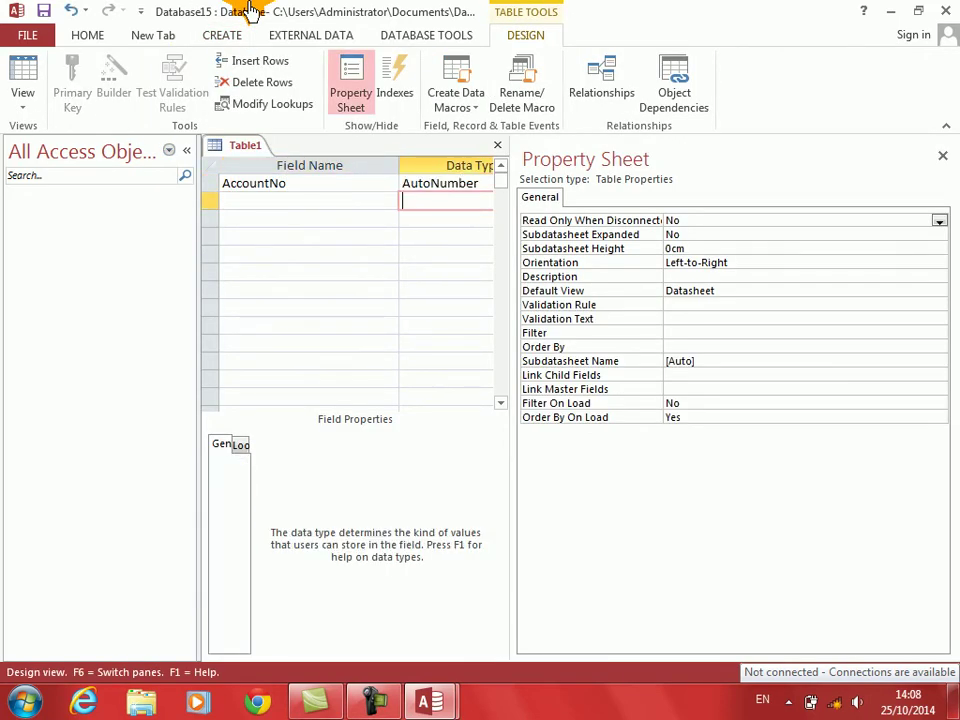
Add an AccountName field of type Short Text and hide the table's property sheet
key(Left)
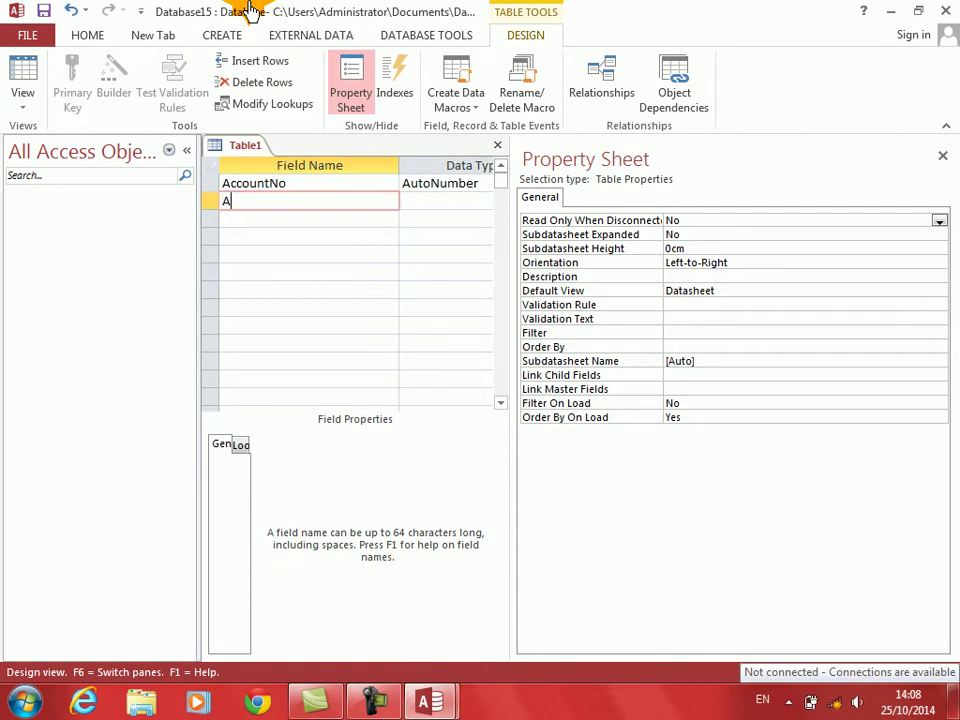
text(AccountName)
key(Tab)
key(Down)
key(Left)
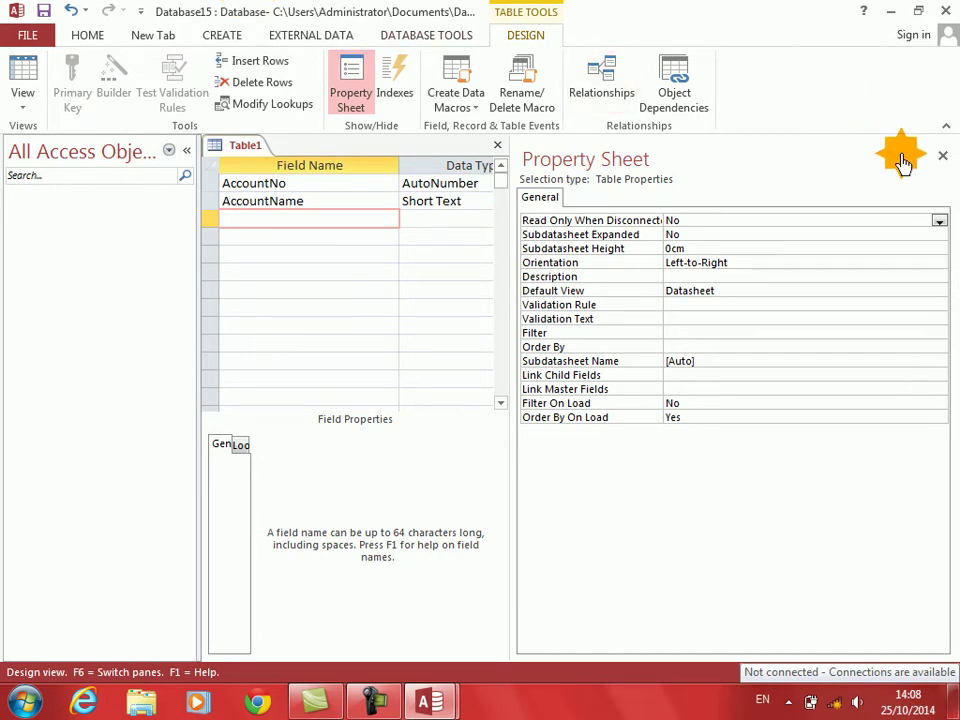
click(942, 156)
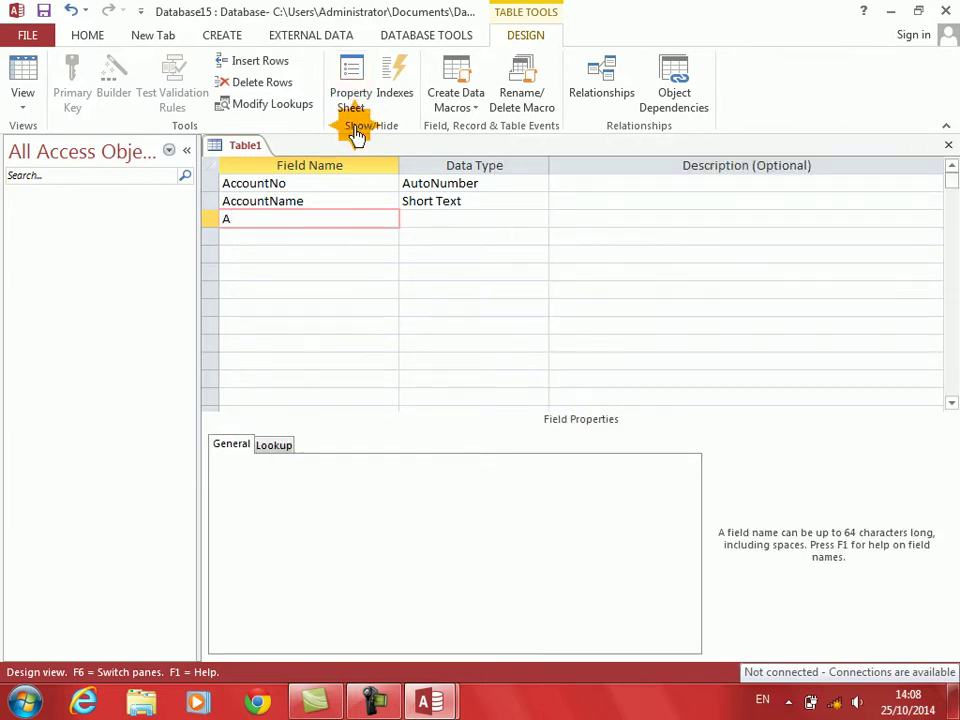
Add the fields AccountType and CurType, both as Short Text
text(pe)
key(Tab)
key(Tab)
key(Tab)
text(CurType)
key(Tab)
key(Tab)
key(Tab)
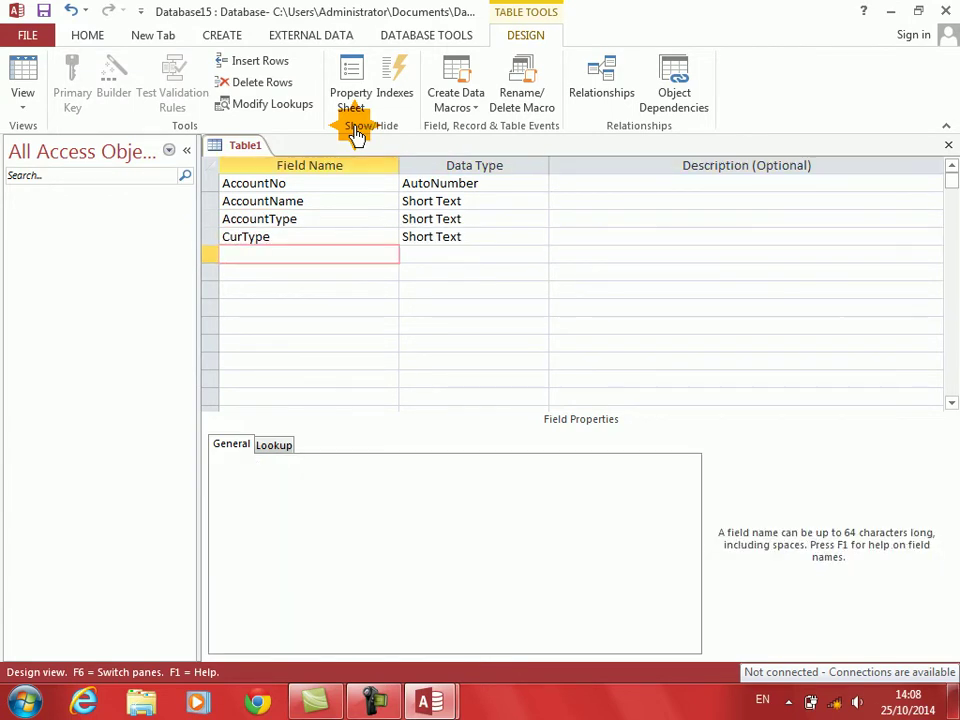
Add an IssueDate field of type Date/Time and a Remarks field of type Short Text
text(I)
key(Tab)
text(d)
key(Tab)
key(Tab)
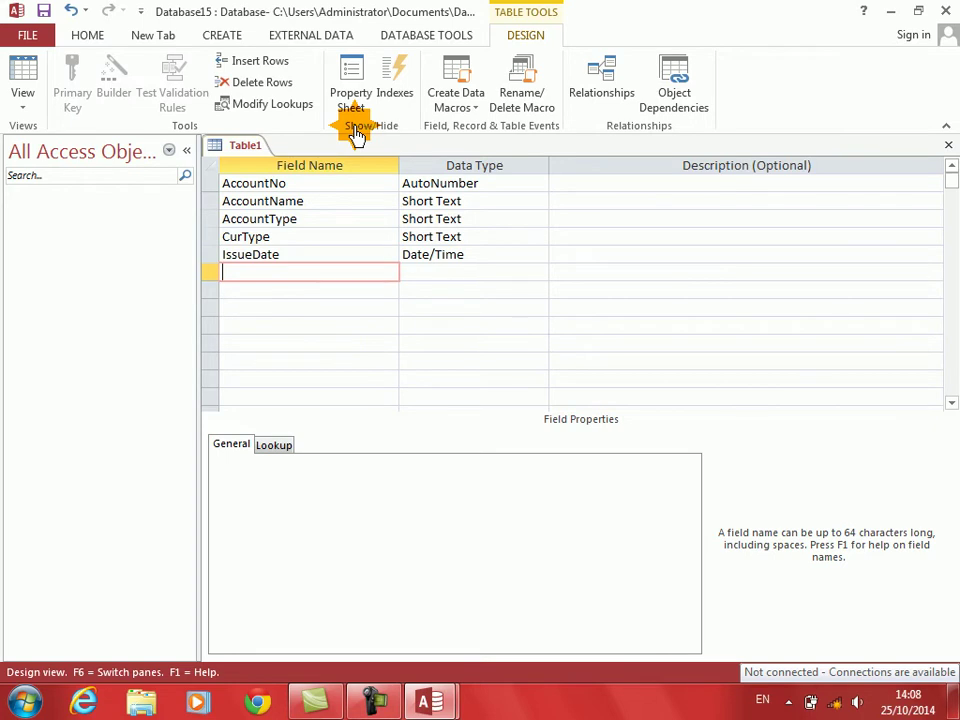
text(Remarks)
key(Tab)
key(Tab)
key(Tab)
Save the table as main, accept creating a primary key, and close its design
key(ctrl+s)
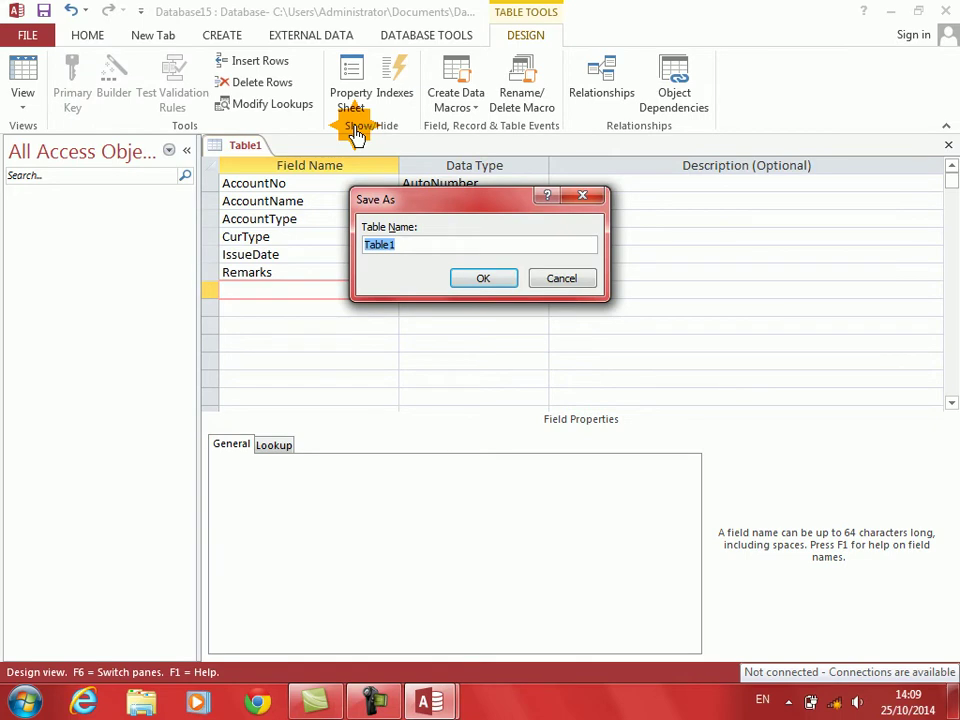
text(main)
key(Return)
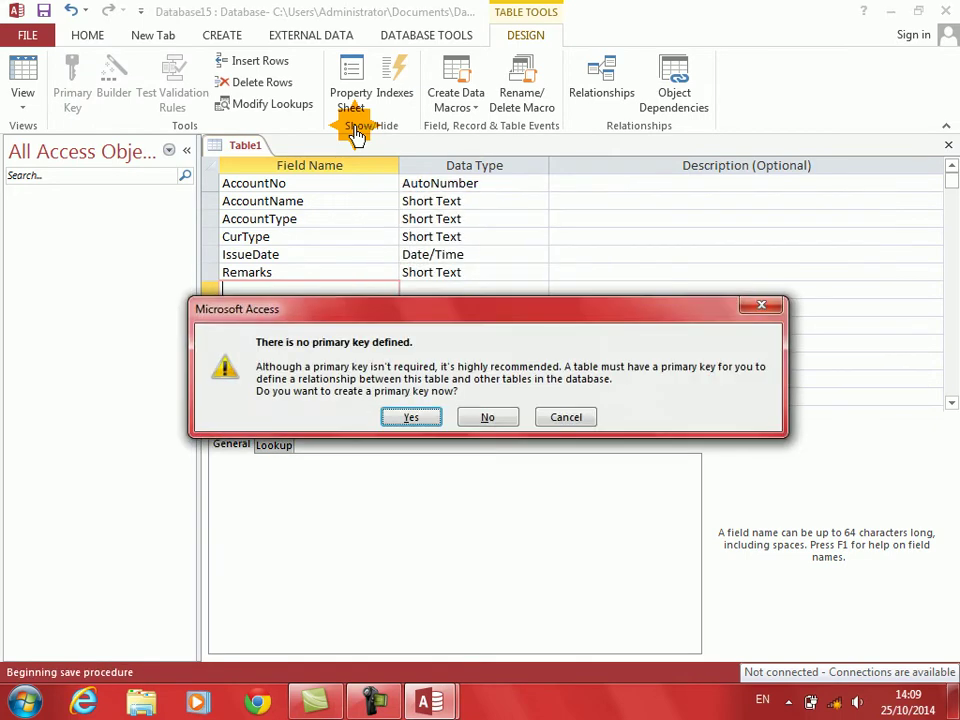
key(Return)
click(232, 186)
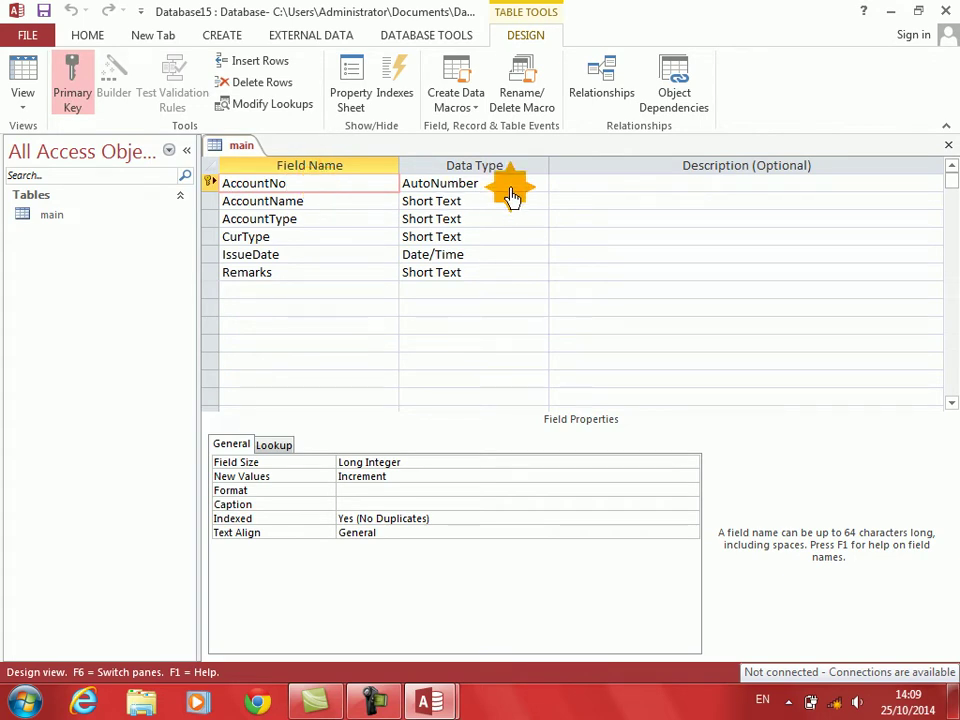
key(ctrl+w)
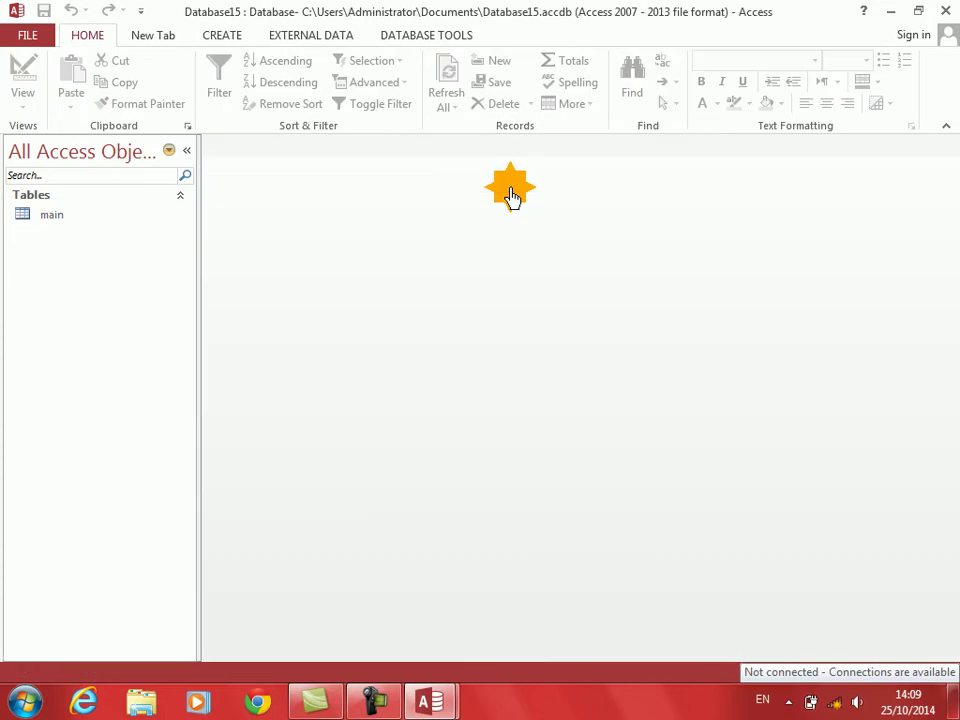
Start a second table design with an AccountNo field of type Number
click(214, 40)
click(137, 90)
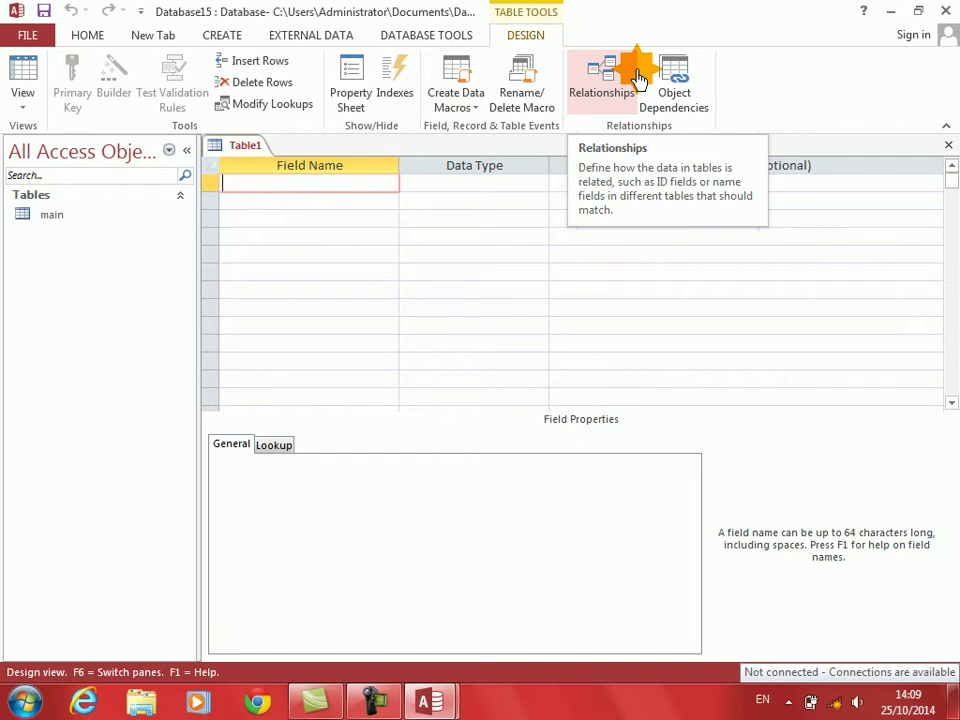
click(638, 78)
text(Account)
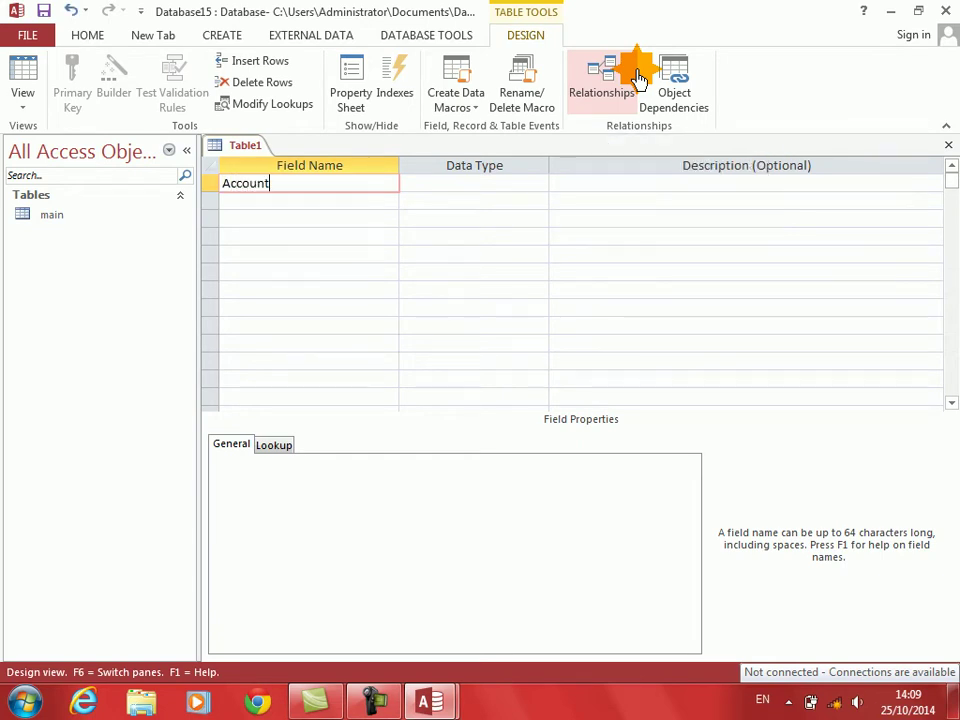
key(Tab)
text(n)
key(Tab)
key(Tab)
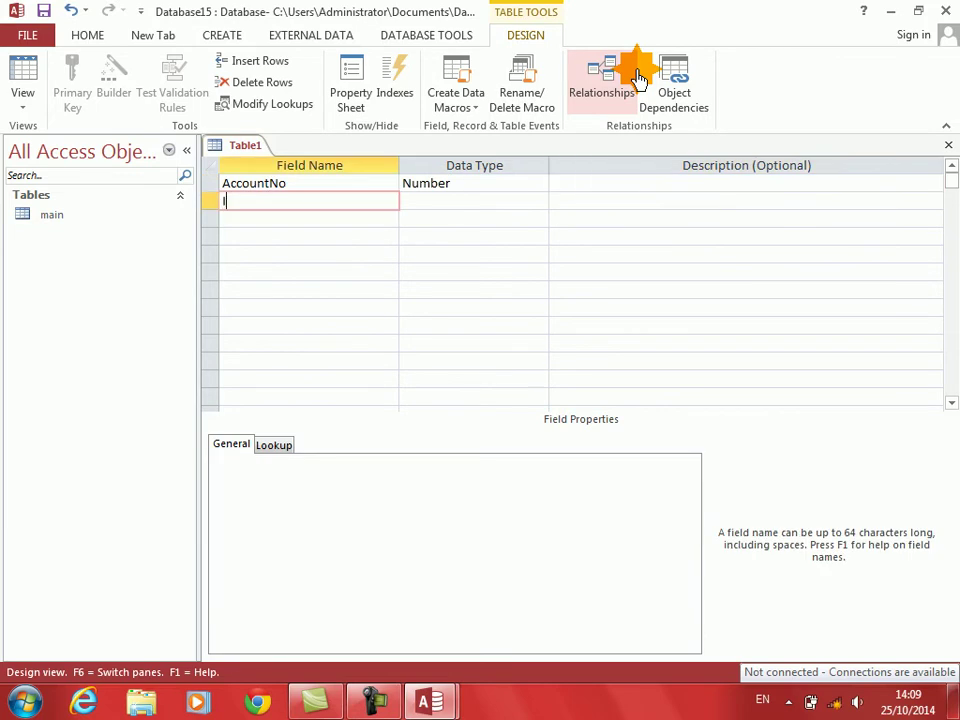
Add an IDate field of type Date/Time and an Itype field of type Short Text
text(IDate)
key(Tab)
text(d)
key(Tab)
key(Tab)
text(I)
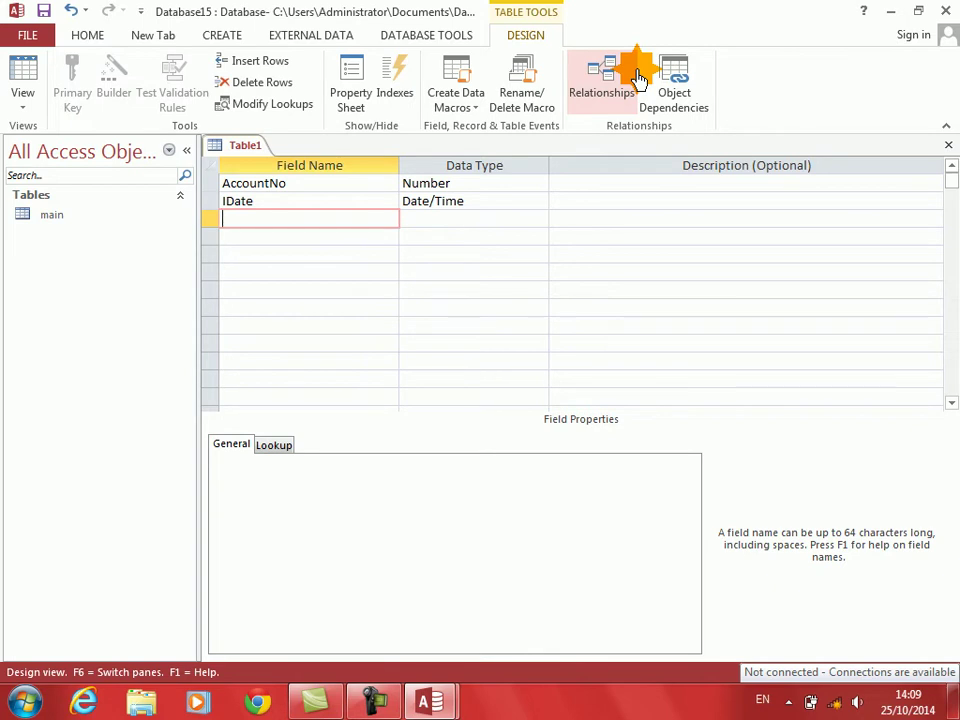
text(type)
key(Tab)
key(Tab)
key(Tab)
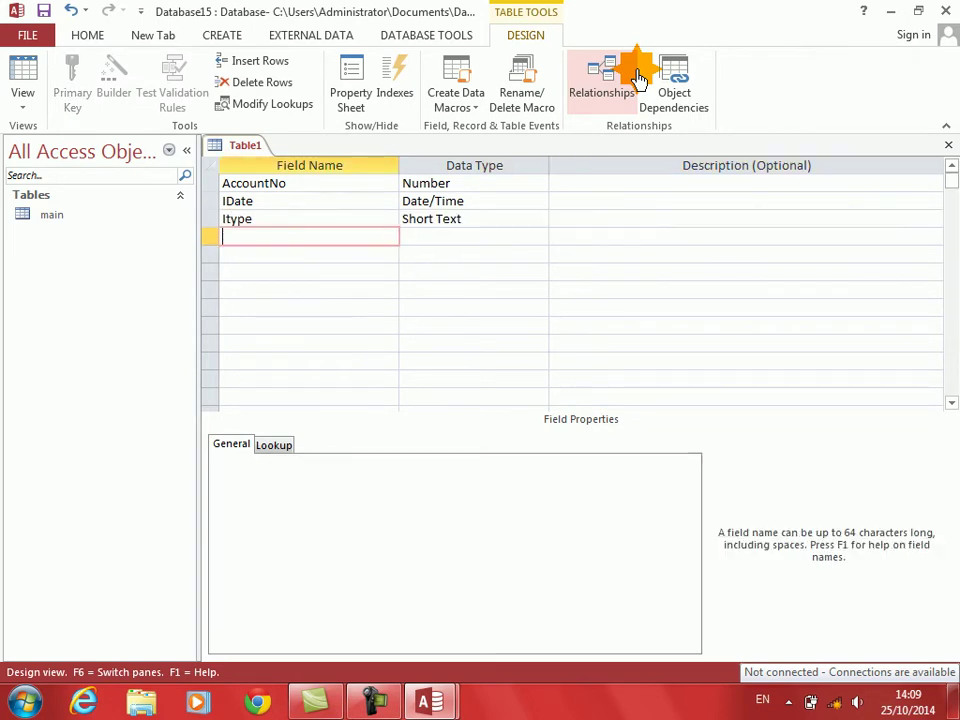
Add the fields Description and CheckNo, both as Short Text
text(Description)
key(Tab)
key(Tab)
key(Tab)
text(CheckNo)
key(Tab)
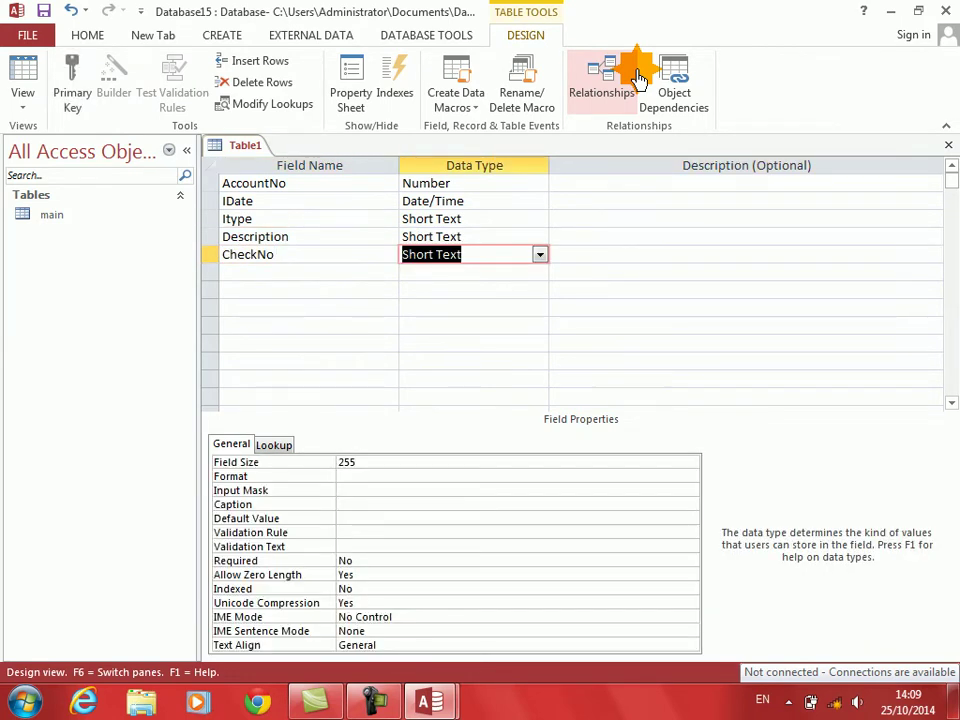
key(Tab)
key(Tab)
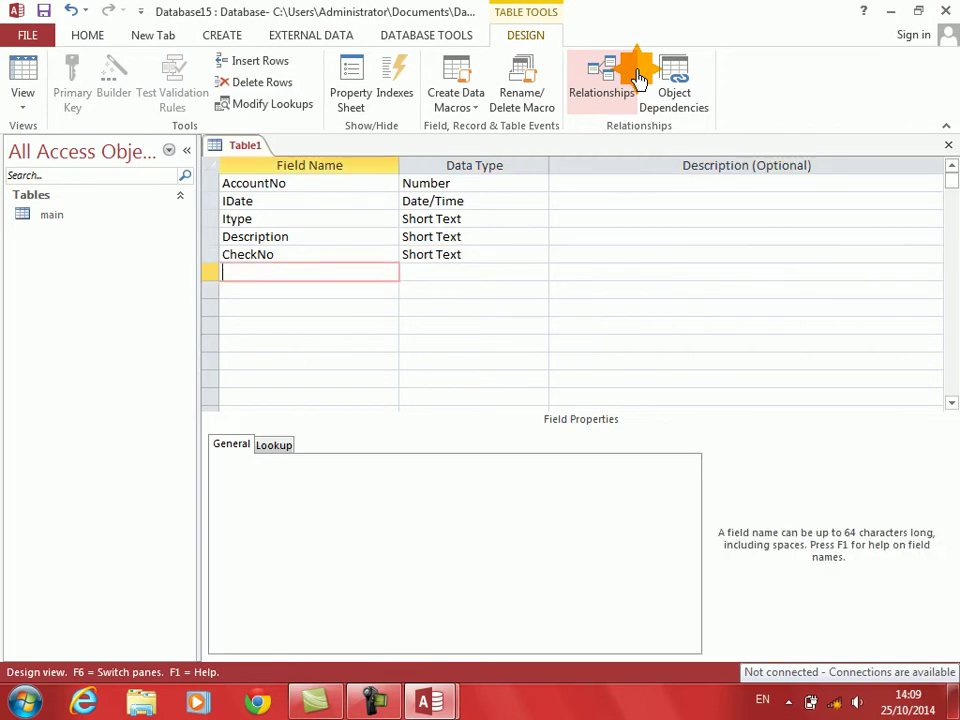
Add the fields Debit and Credit, both as Number
text(Debit)
key(Tab)
text(n)
key(Tab)
key(Tab)
text(Cred)
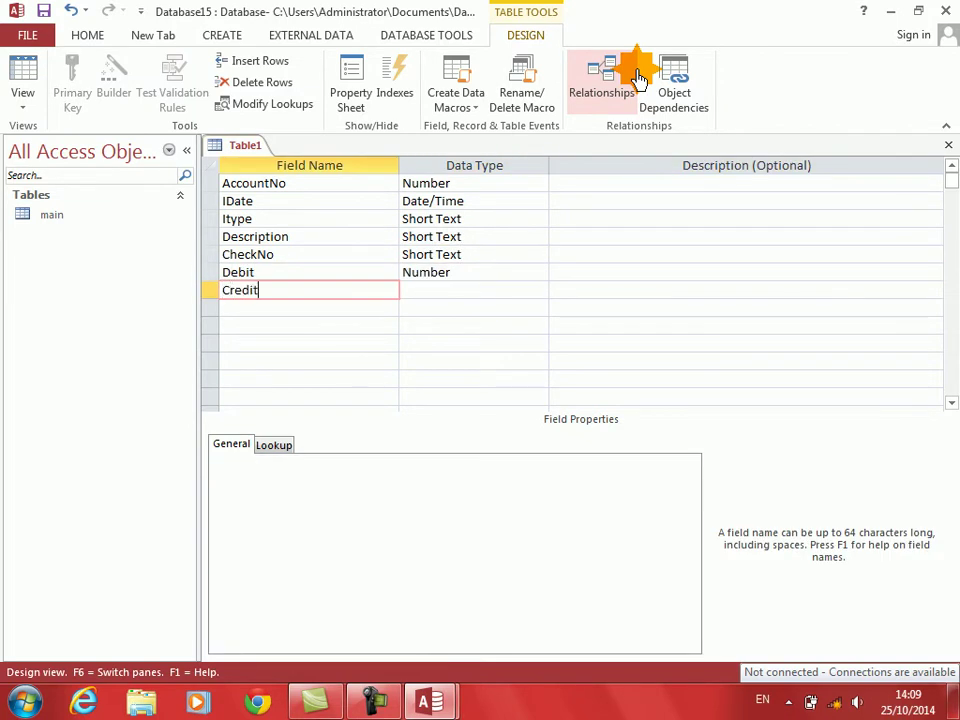
key(Tab)
text(n)
key(Tab)
key(Tab)
text(Balance)
key(Tab)
text(n)
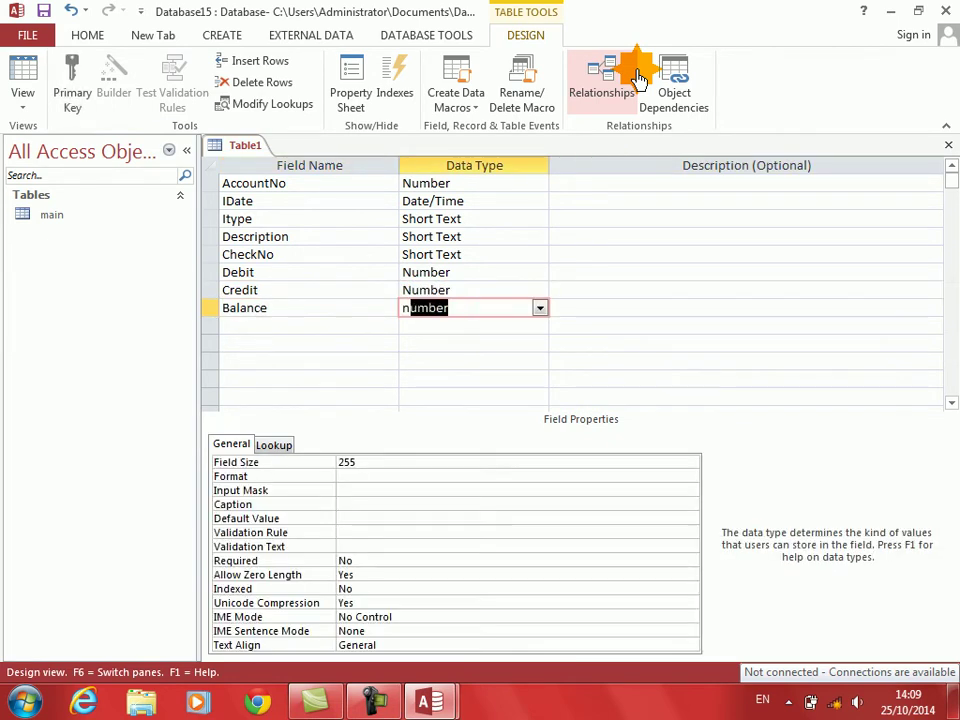
key(shift+Tab)
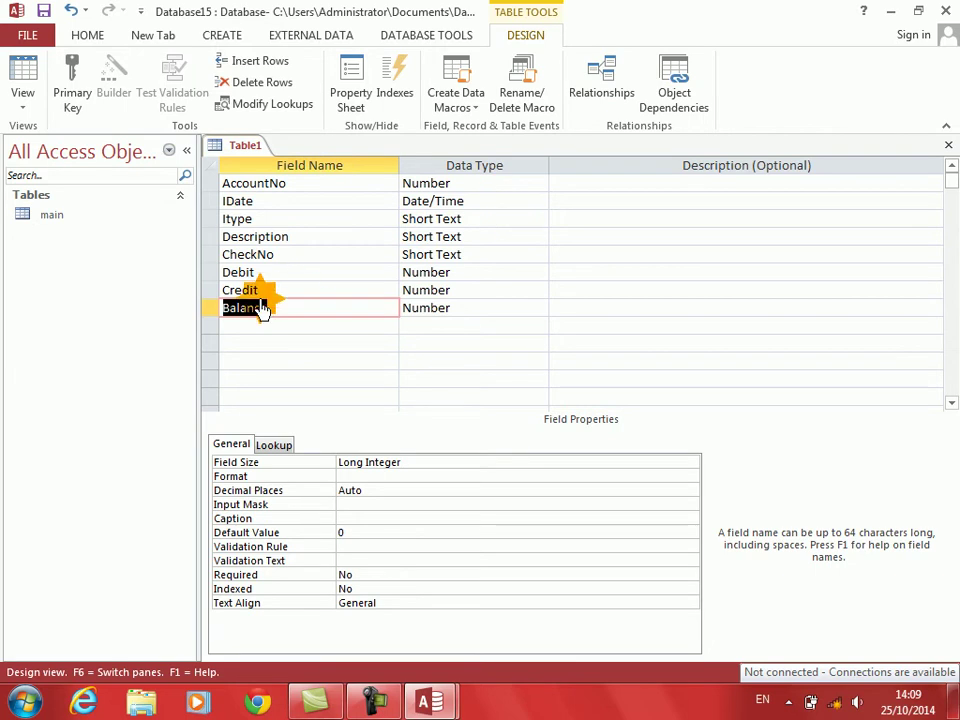
click(209, 311)
key(Delete)
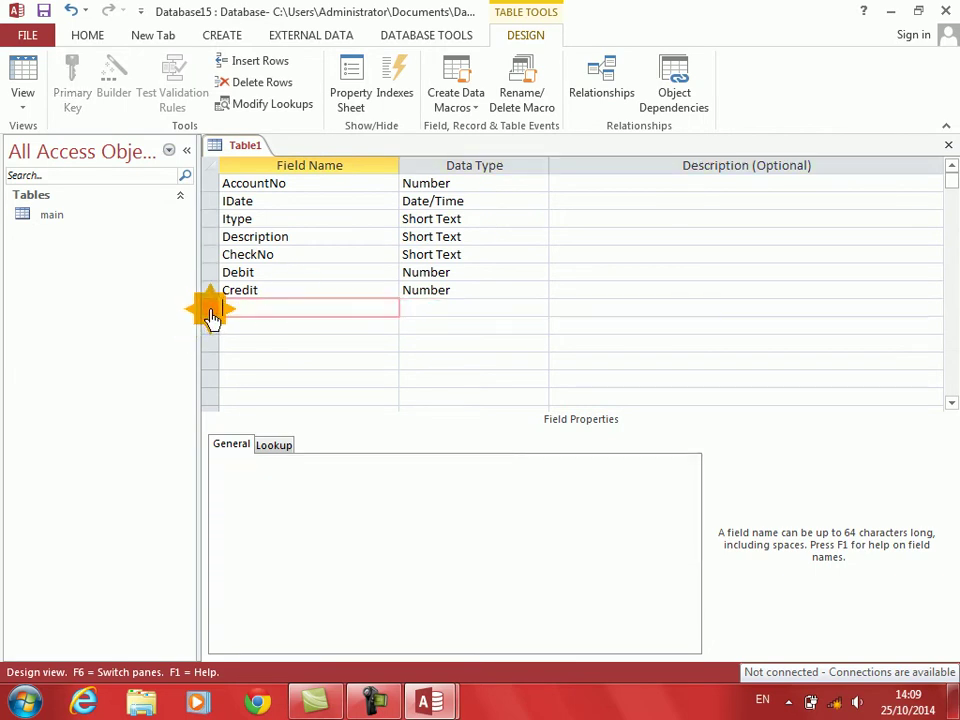
Save the second table as child without creating a primary key and close its design
key(ctrl+s)
text(child)
key(Return)
key(n)
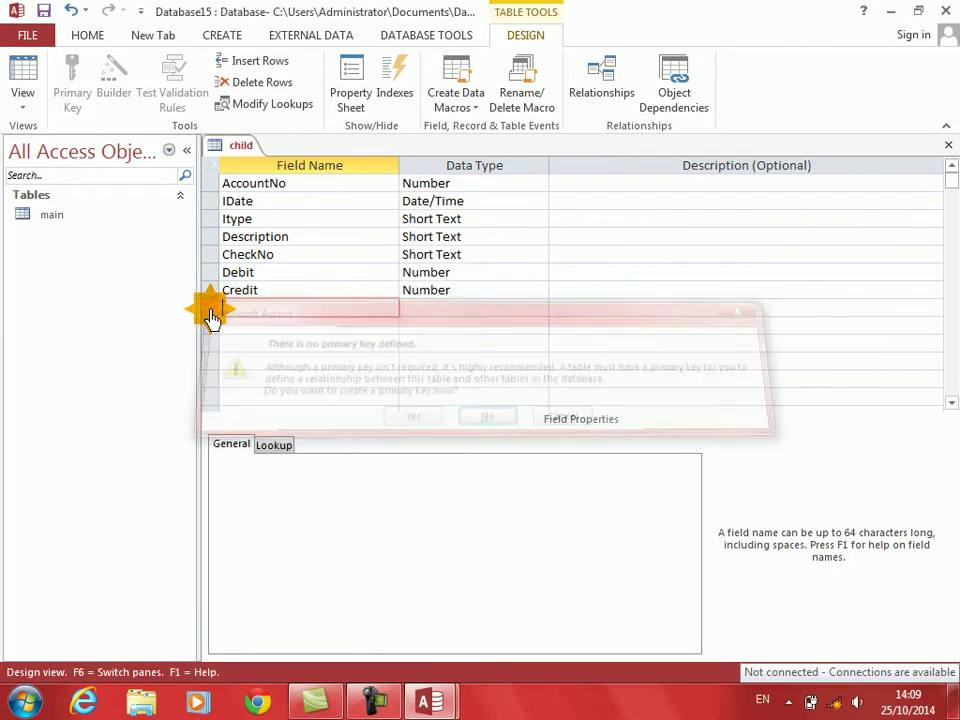
key(ctrl+w)
Add the child and main tables to the database's relationships layout and move main further away from child
click(426, 36)
click(220, 80)
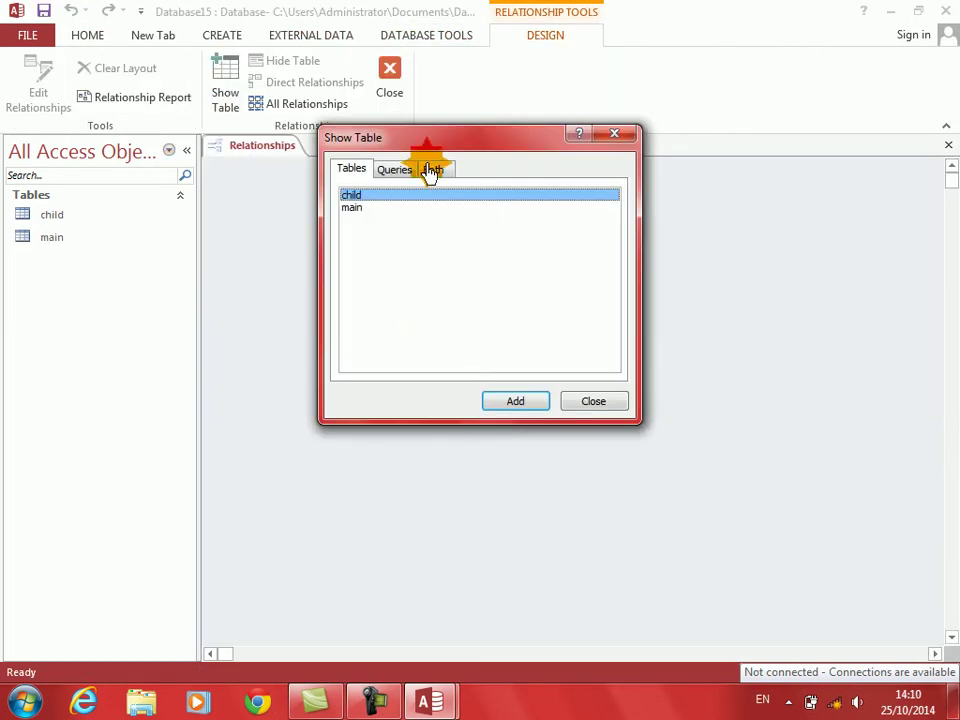
key(shift+Down)
key(Return)
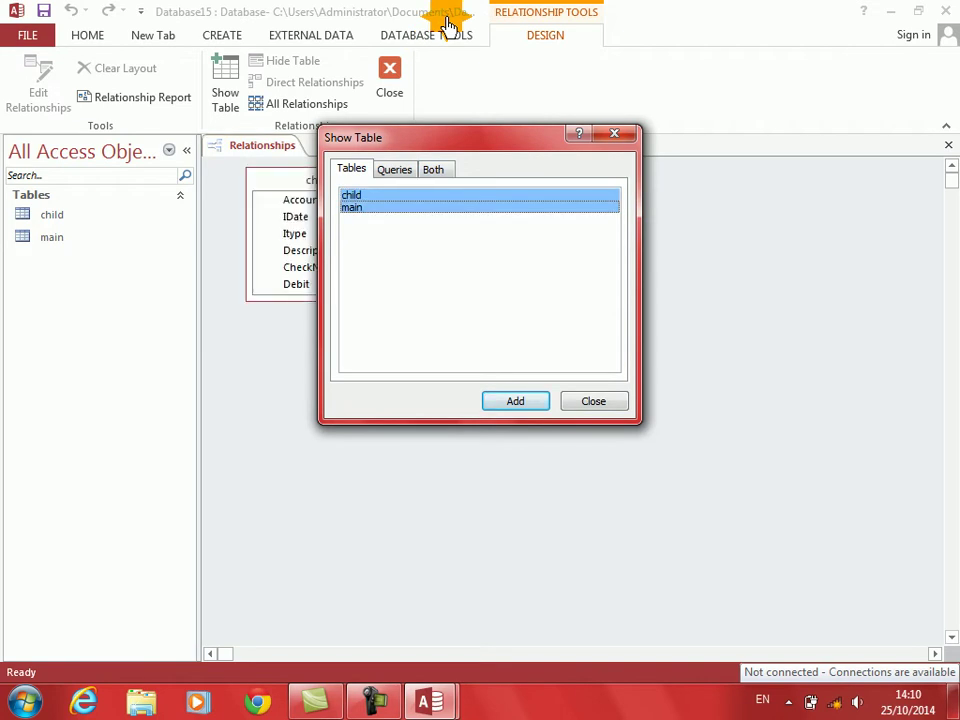
key(Escape)
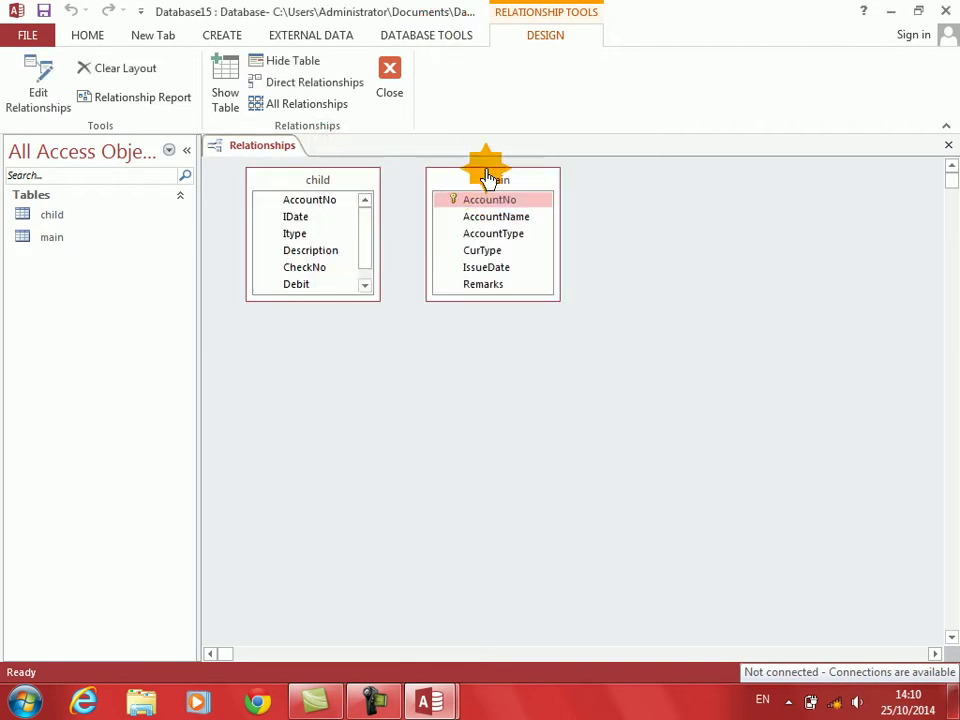
drag(487, 179, 527, 213)
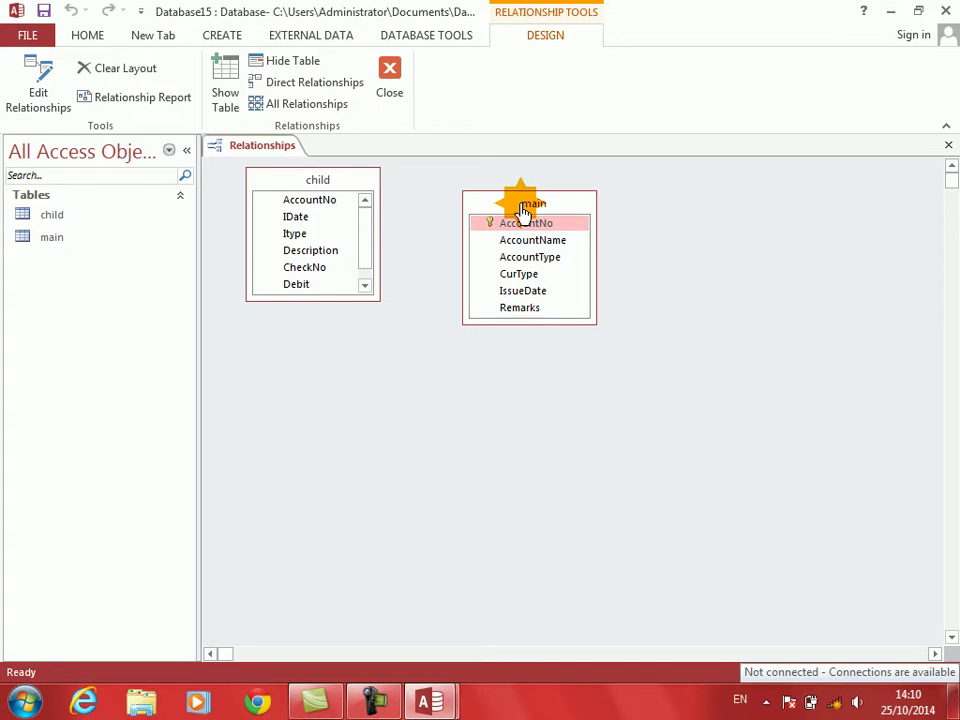
drag(523, 212, 314, 202)
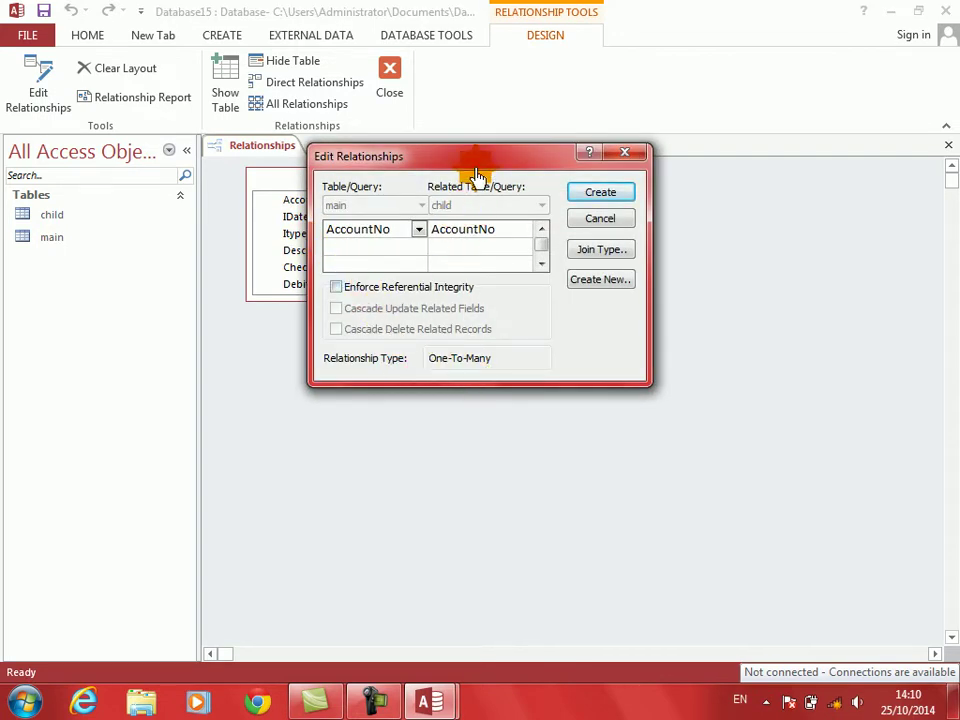
drag(475, 178, 481, 306)
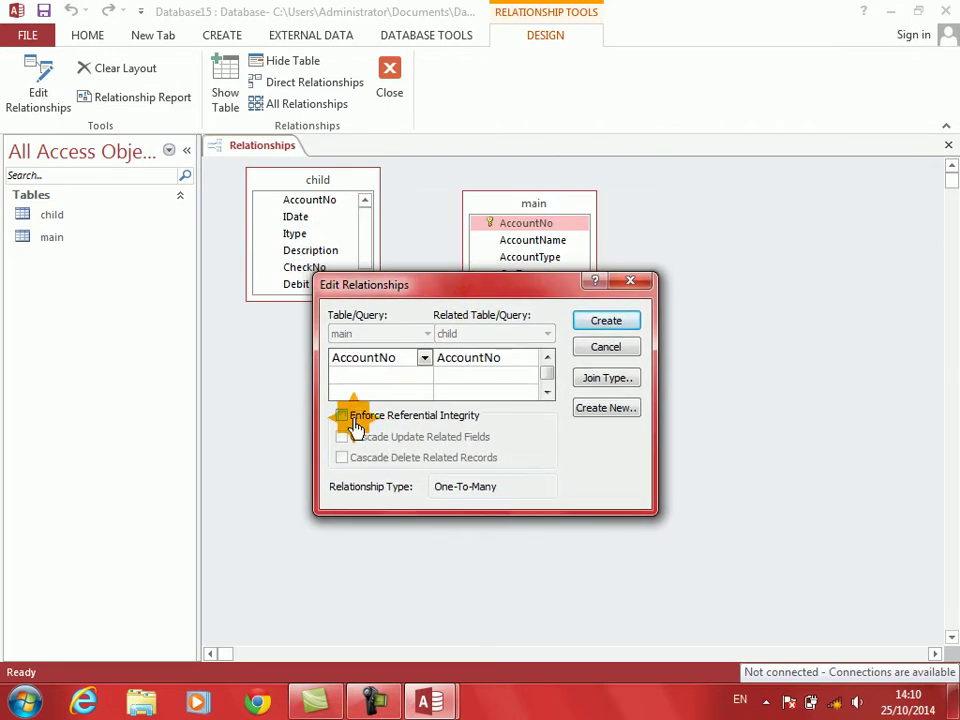
click(598, 347)
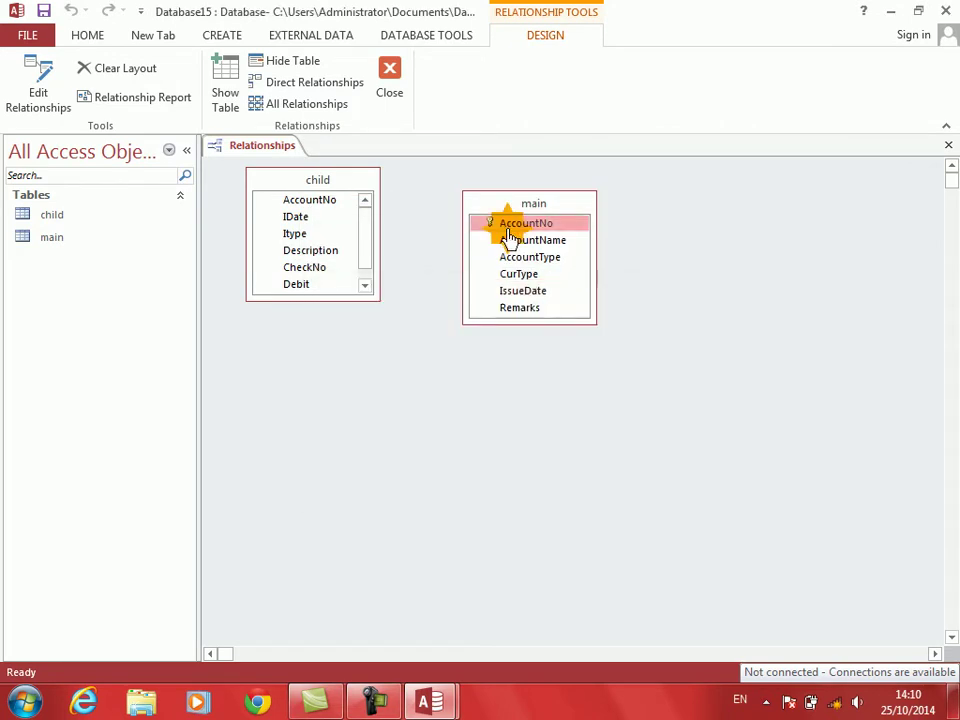
Relate AccountNo in main to IDate in child without referential integrity, and delete that relationship
drag(508, 232, 298, 228)
click(600, 197)
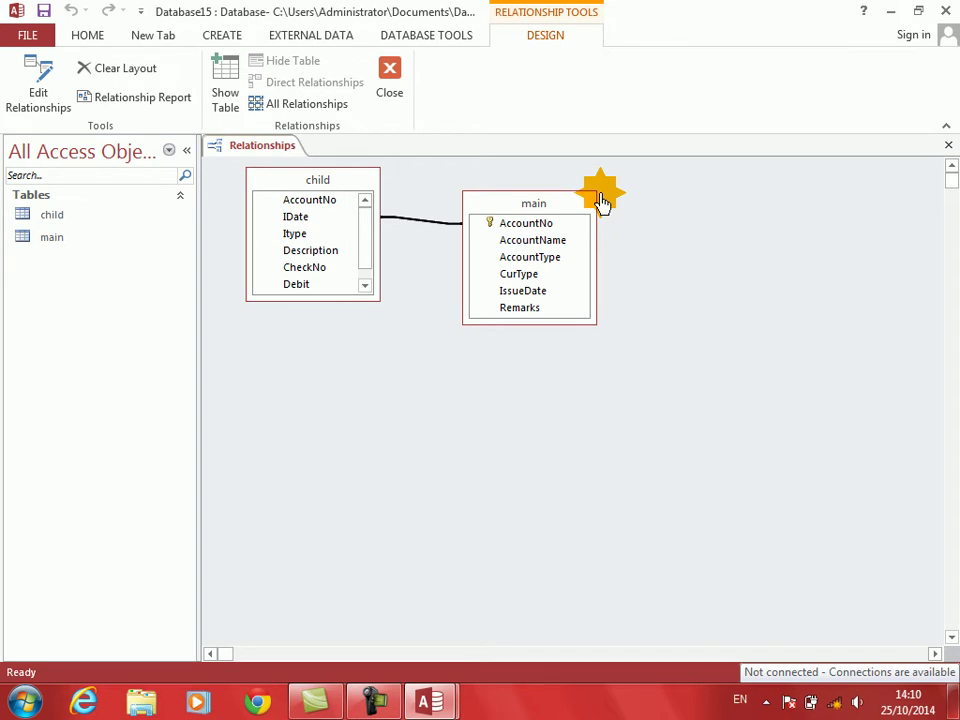
click(443, 220)
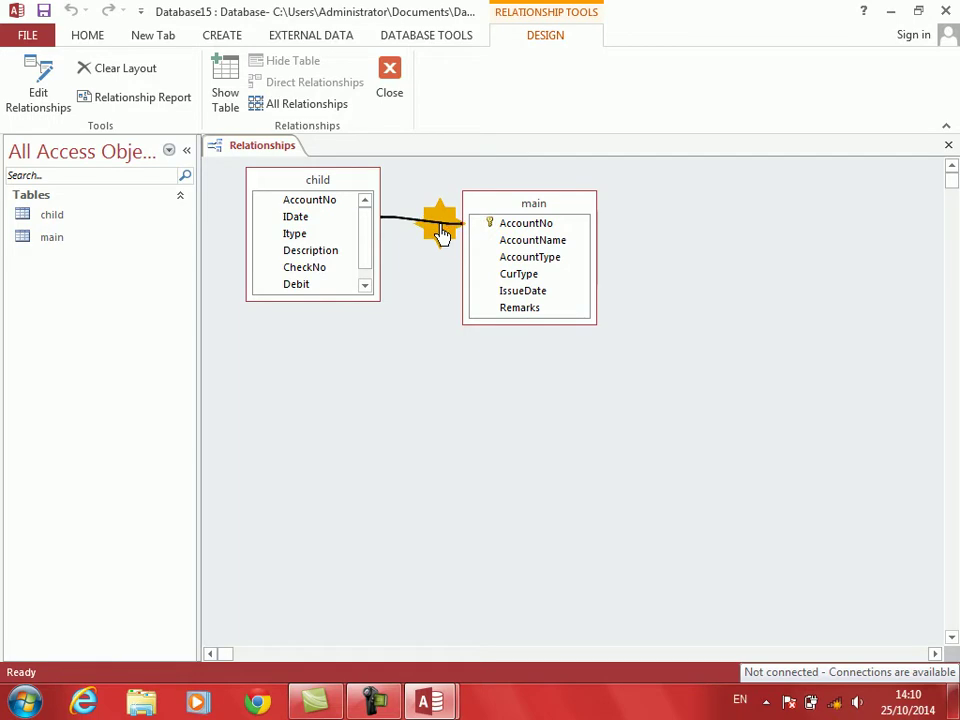
right_click(442, 232)
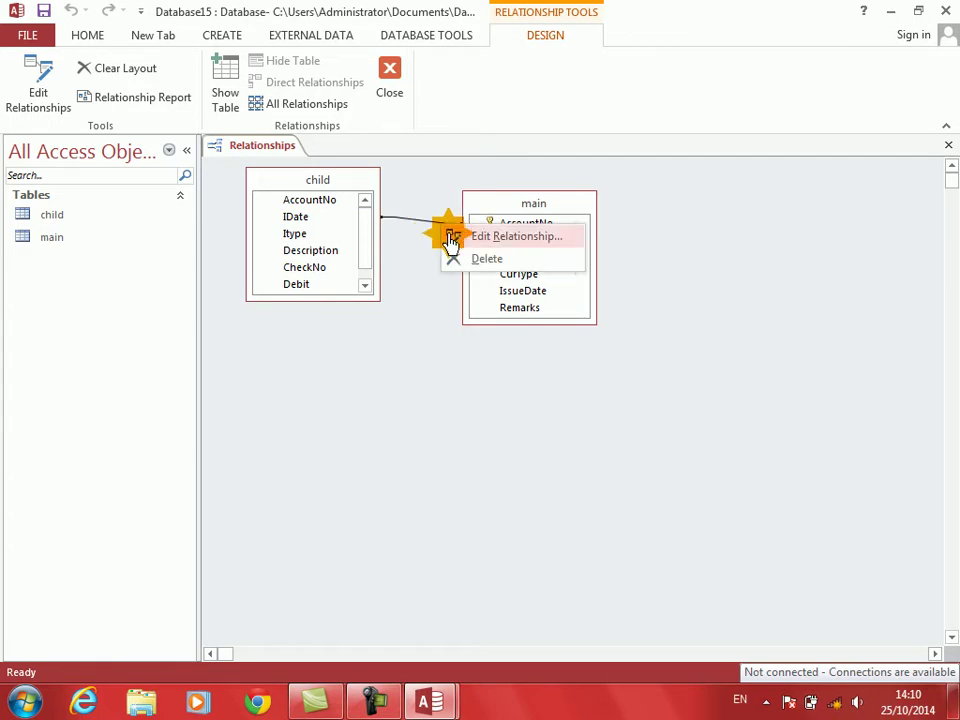
click(456, 260)
click(450, 402)
Try to relate AccountNo in main to IDate in child with referential integrity enforced
drag(517, 232, 326, 218)
click(352, 290)
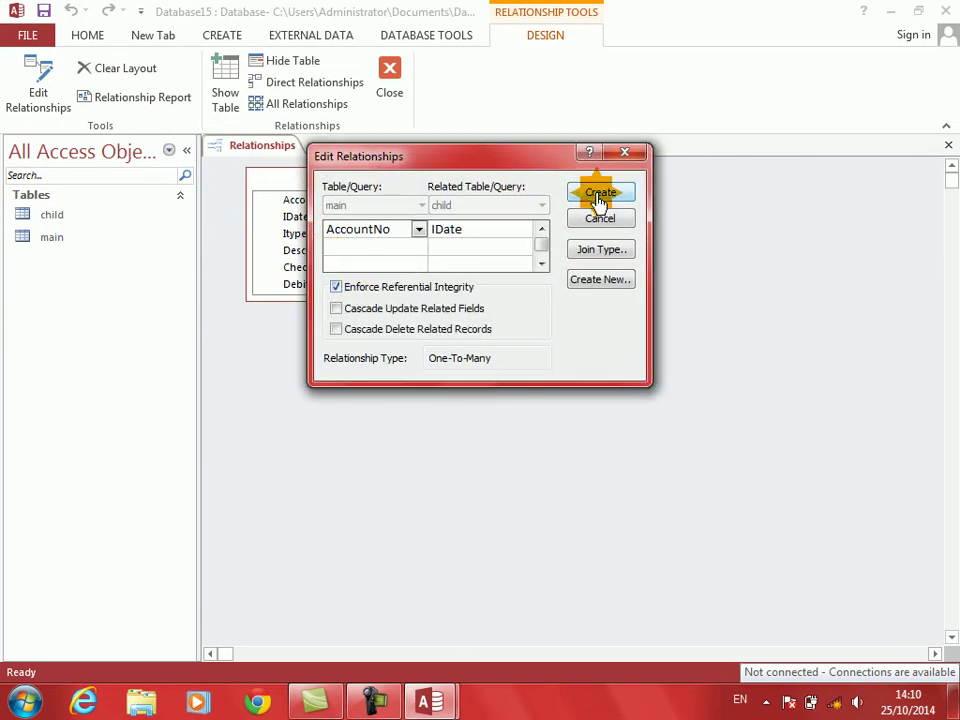
click(598, 195)
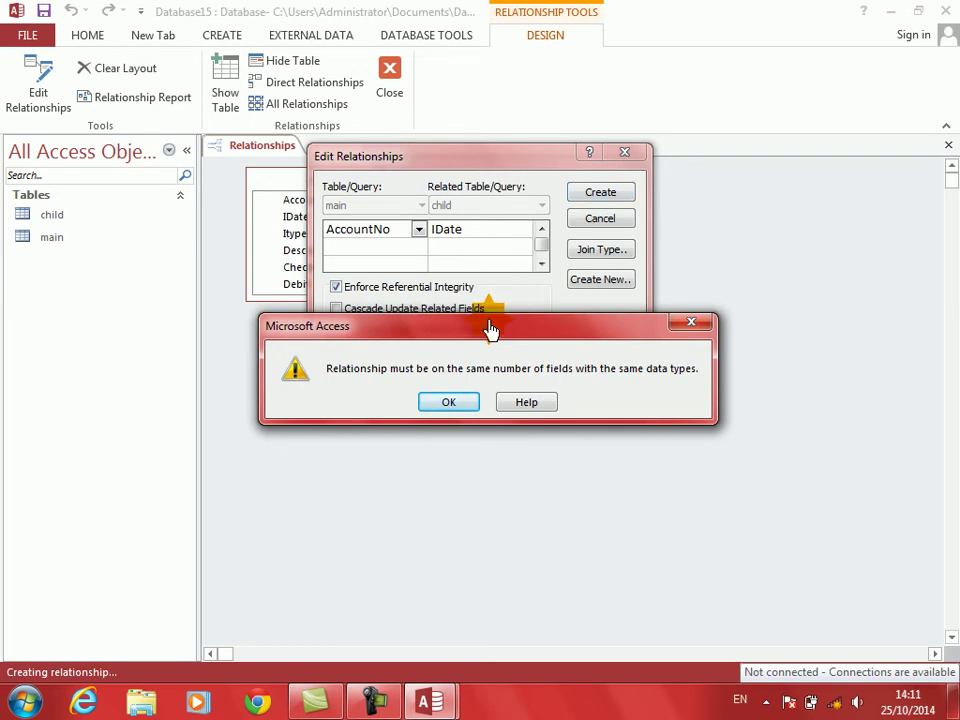
click(452, 404)
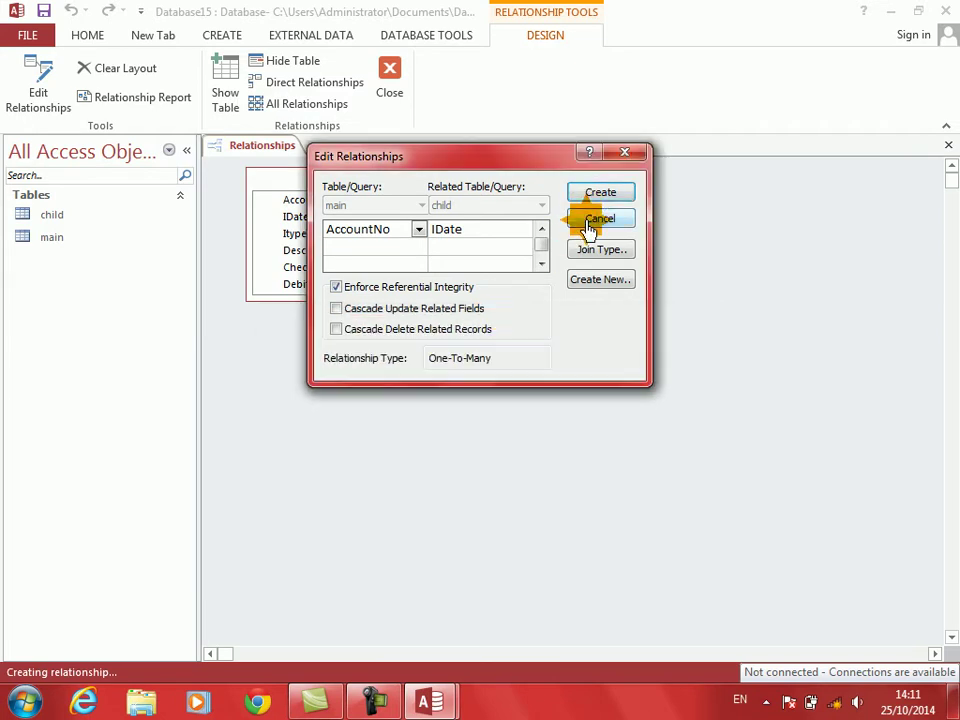
click(592, 220)
Relate AccountNo in main to AccountNo in child with referential integrity enforced, and close the relationships layout with its changes saved
click(540, 224)
drag(524, 228, 309, 212)
click(336, 287)
click(590, 194)
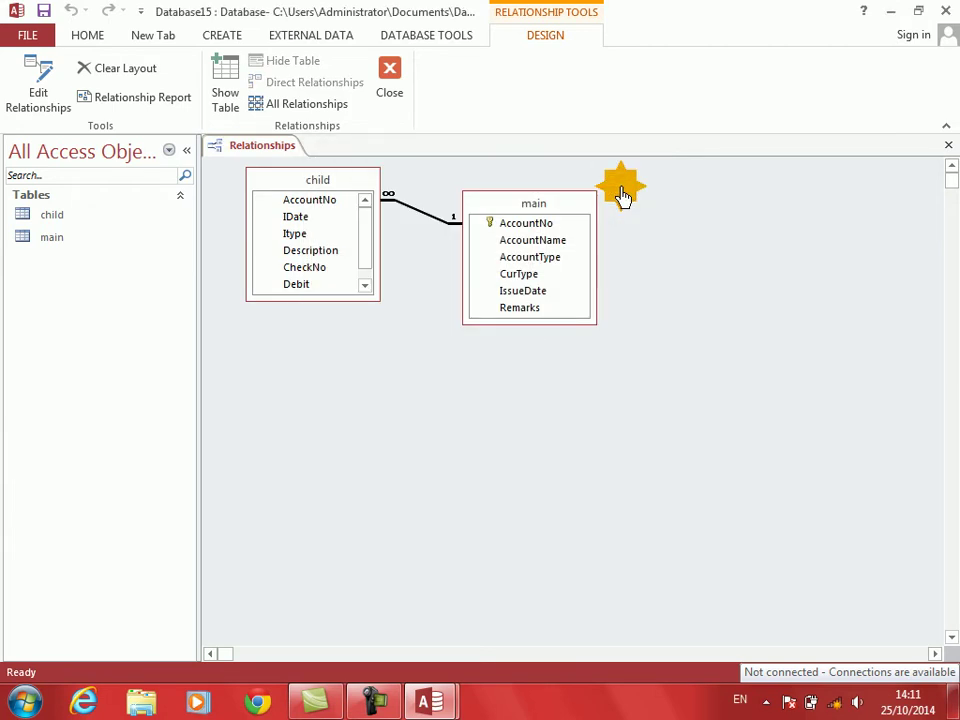
click(948, 150)
click(420, 408)
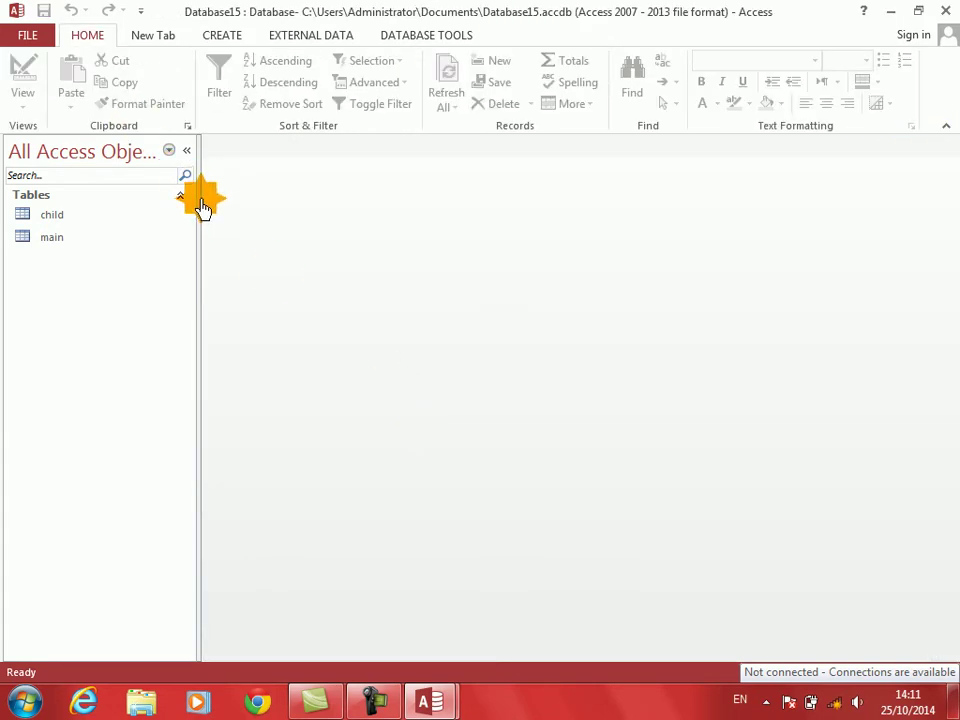
Create a form automatically from the main table
click(60, 240)
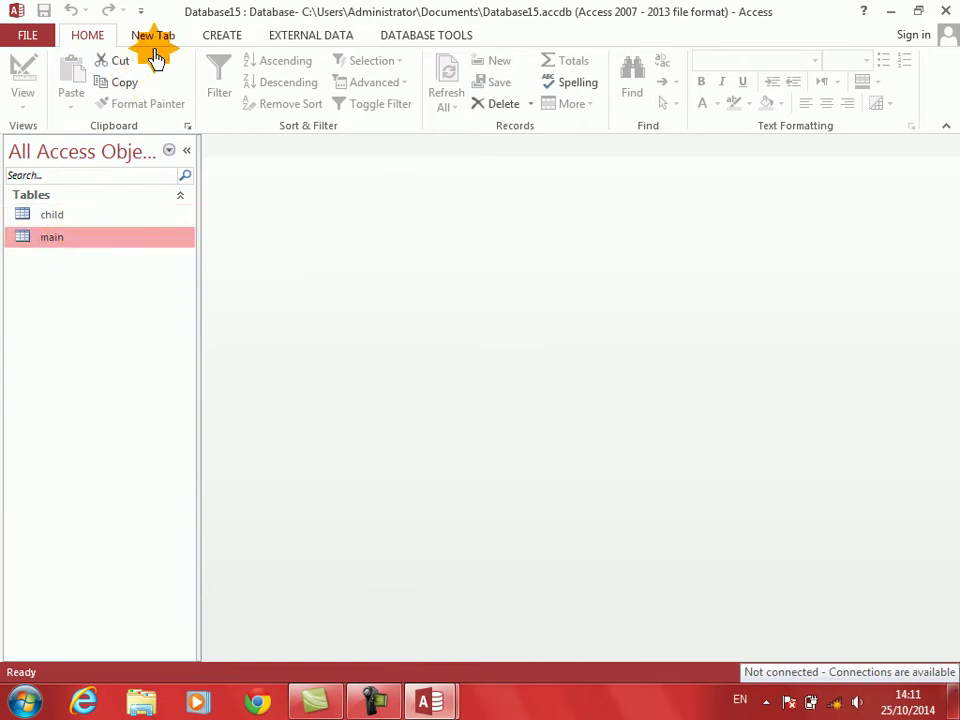
click(222, 36)
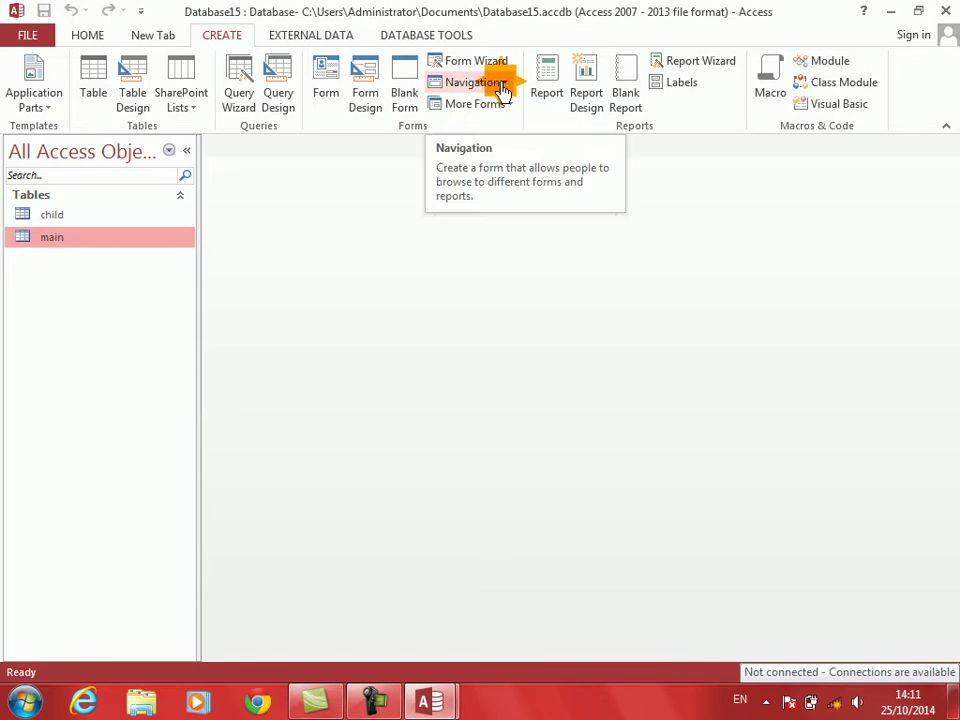
click(326, 93)
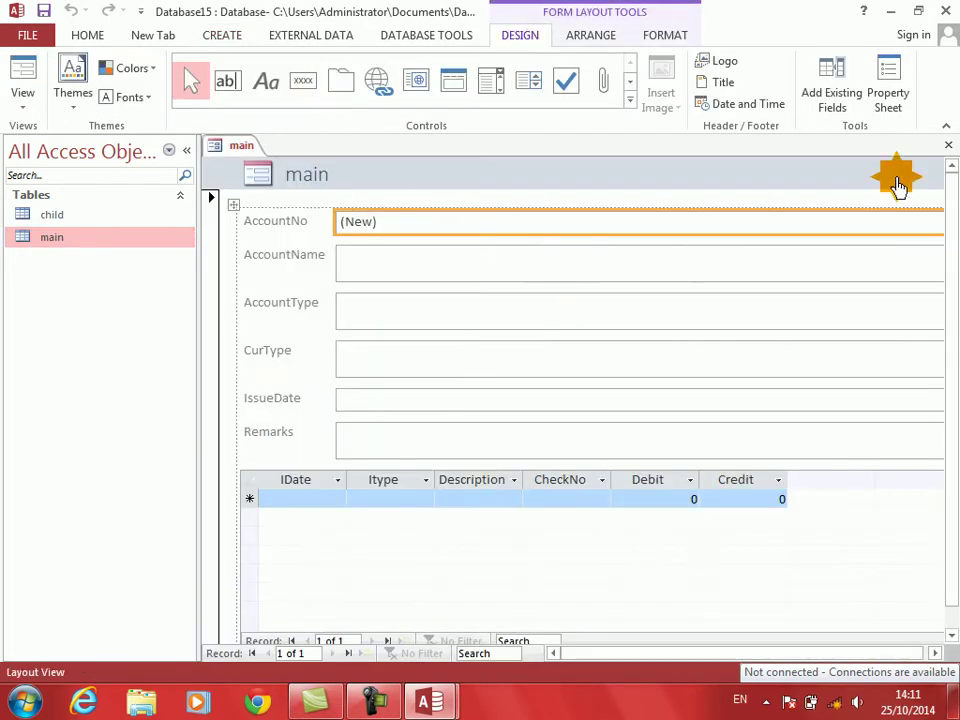
Switch the main form to Design View and delete the child records subform beneath the fields
right_click(923, 176)
click(840, 223)
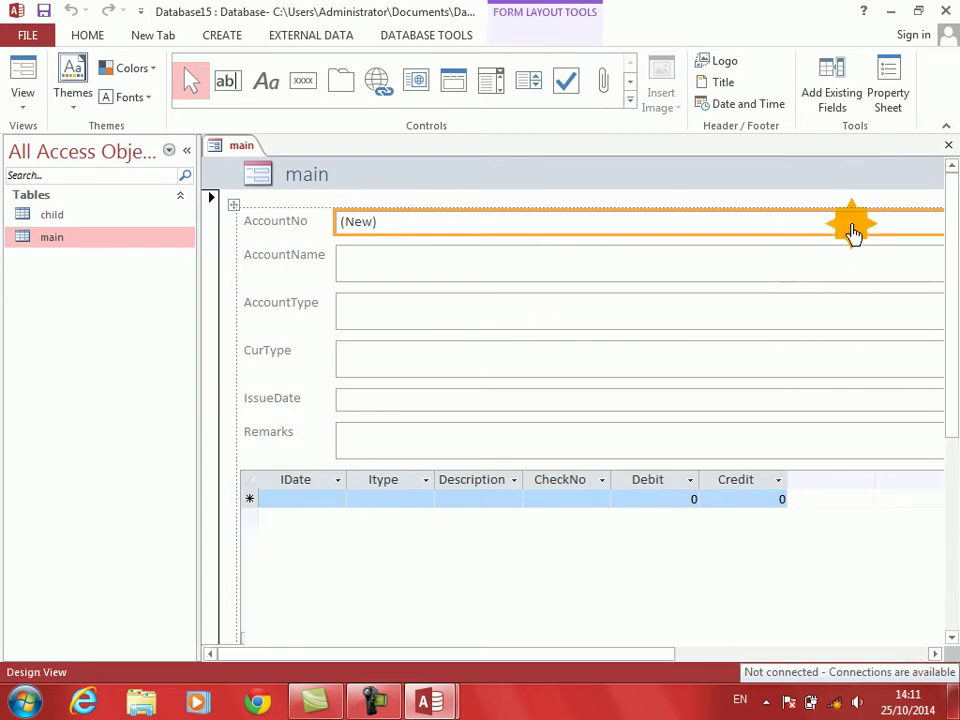
click(364, 596)
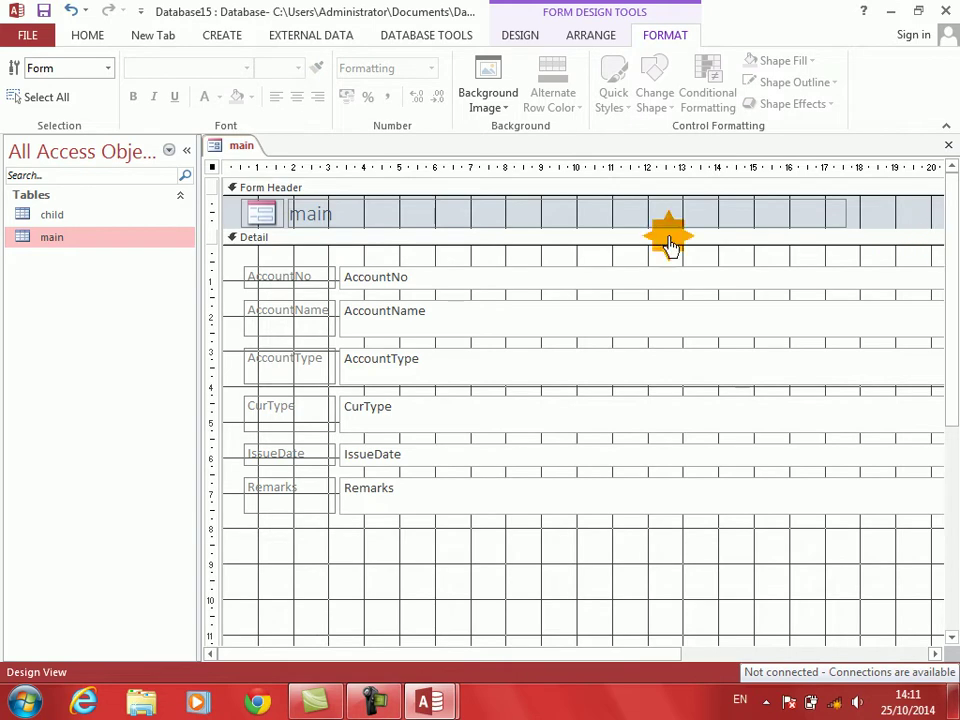
Preview the main form in Form View and return to Design View
click(513, 47)
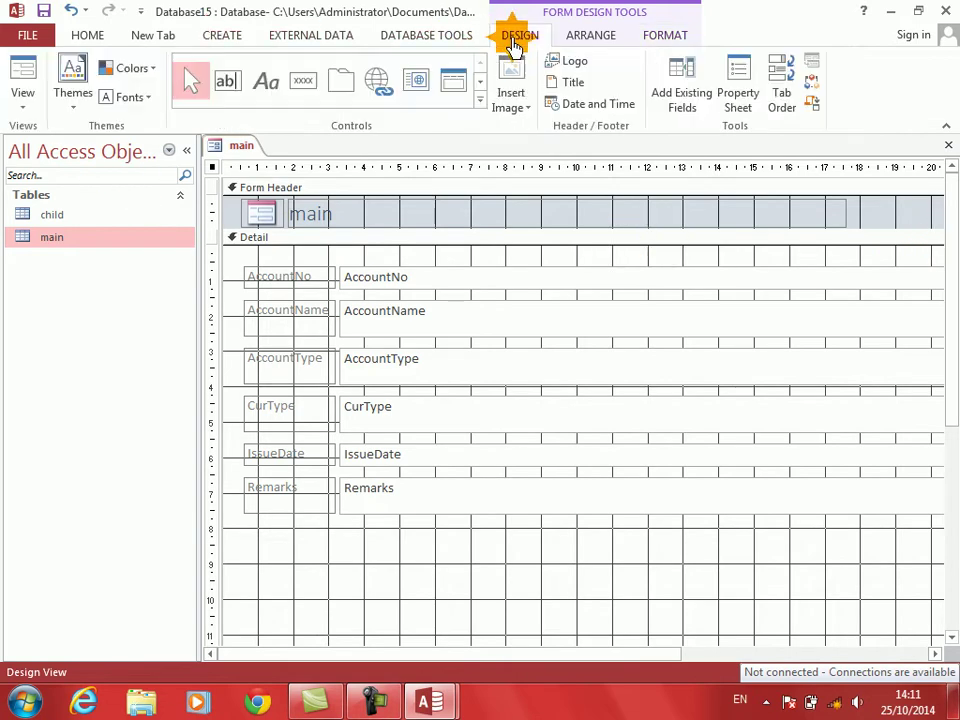
click(18, 71)
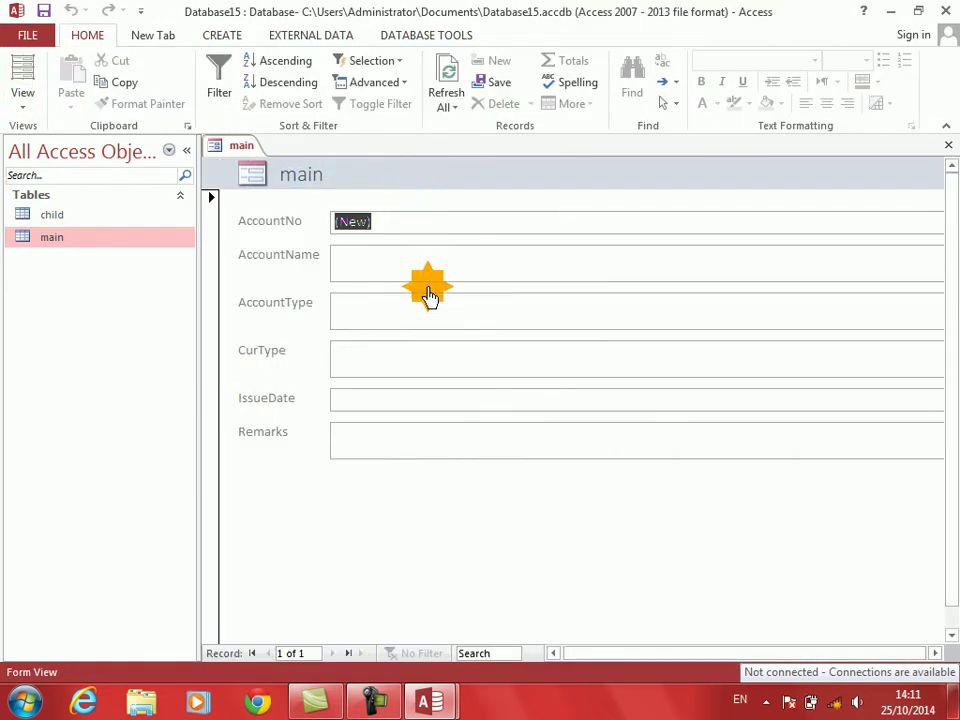
right_click(399, 592)
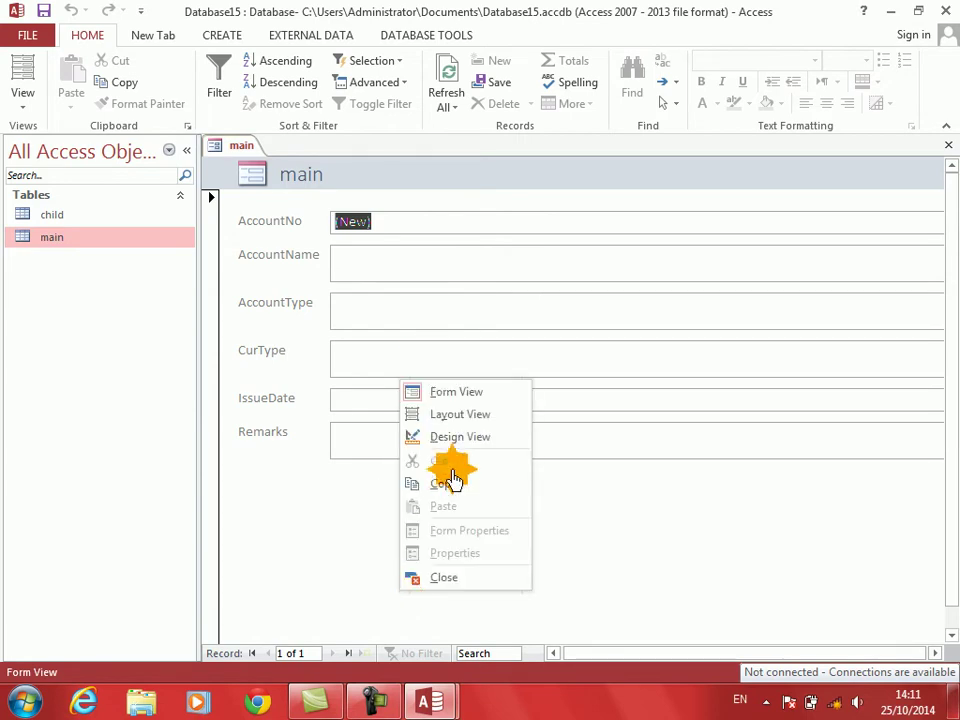
click(455, 437)
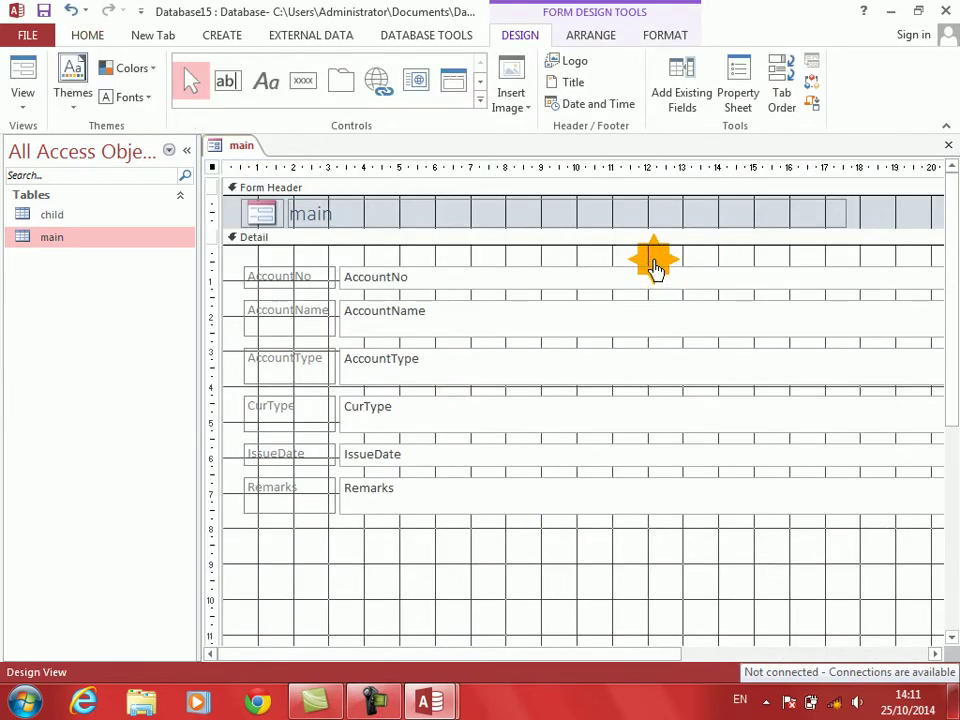
Narrow all six field text boxes together so their right edges reach about 9 on the ruler
drag(653, 264, 641, 505)
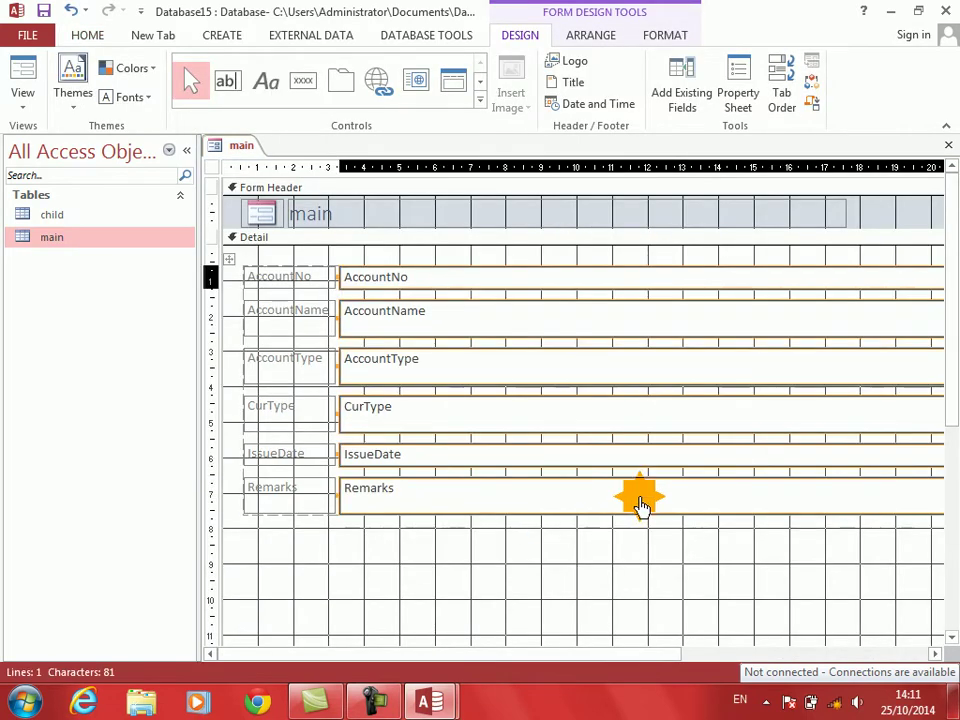
key(shift+Left)
key(shift+Left)
key(shift+Left)
key(shift+Left)
key(shift+Left)
key(shift+Left)
key(shift+Left)
key(shift+Left)
key(shift+Left)
key(shift+Left)
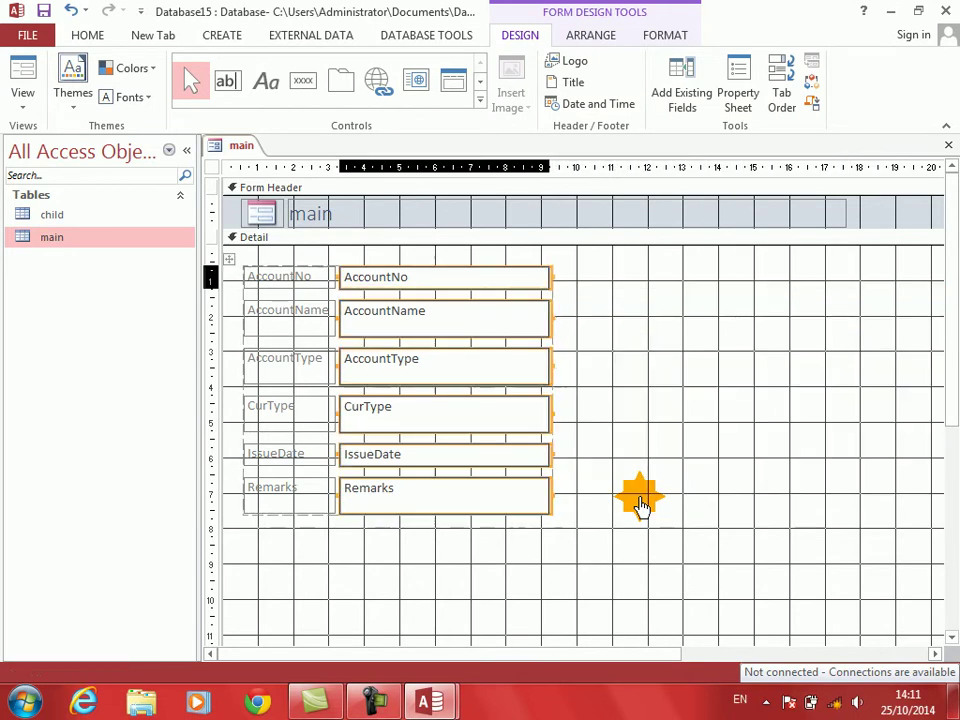
click(622, 497)
Reduce the heights of the AccountType and AccountName text boxes to roughly a single line
click(476, 386)
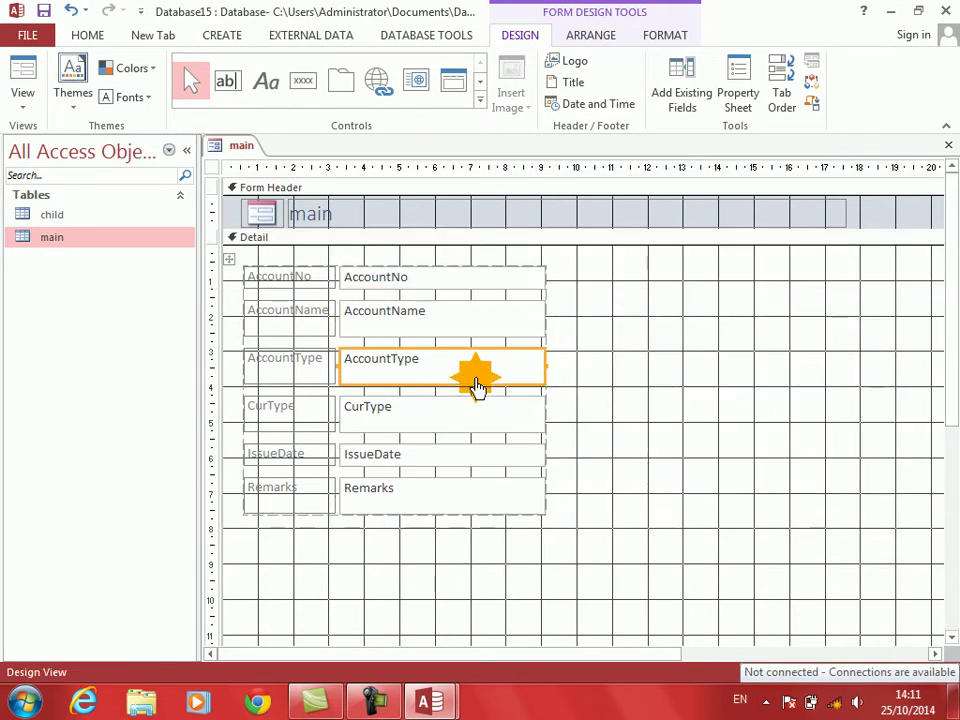
key(shift+Up)
key(shift+Up)
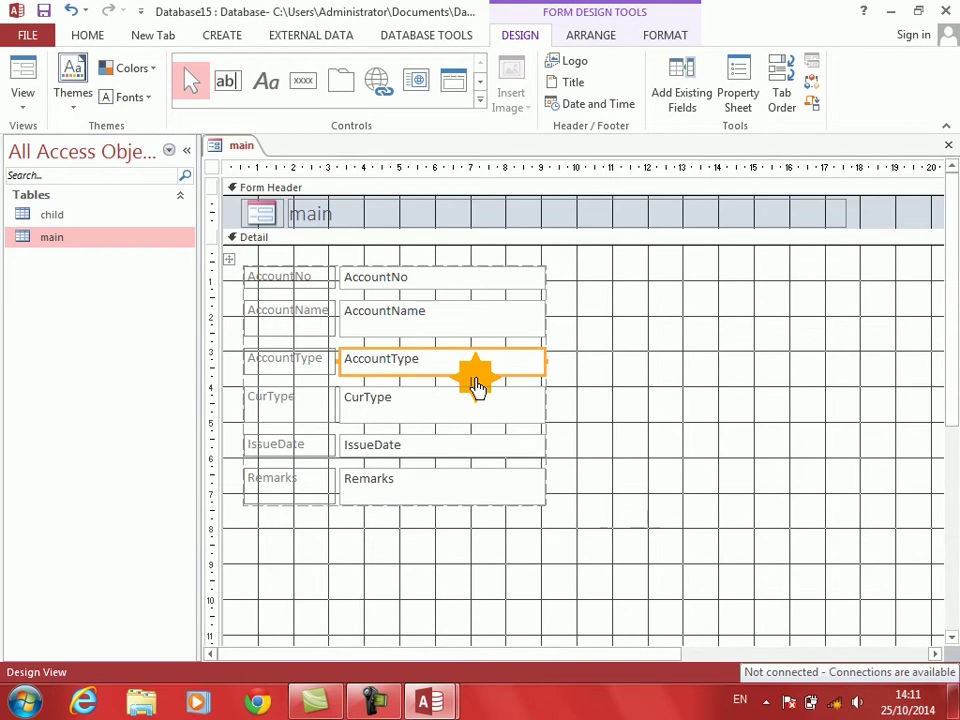
click(461, 322)
key(shift+Up)
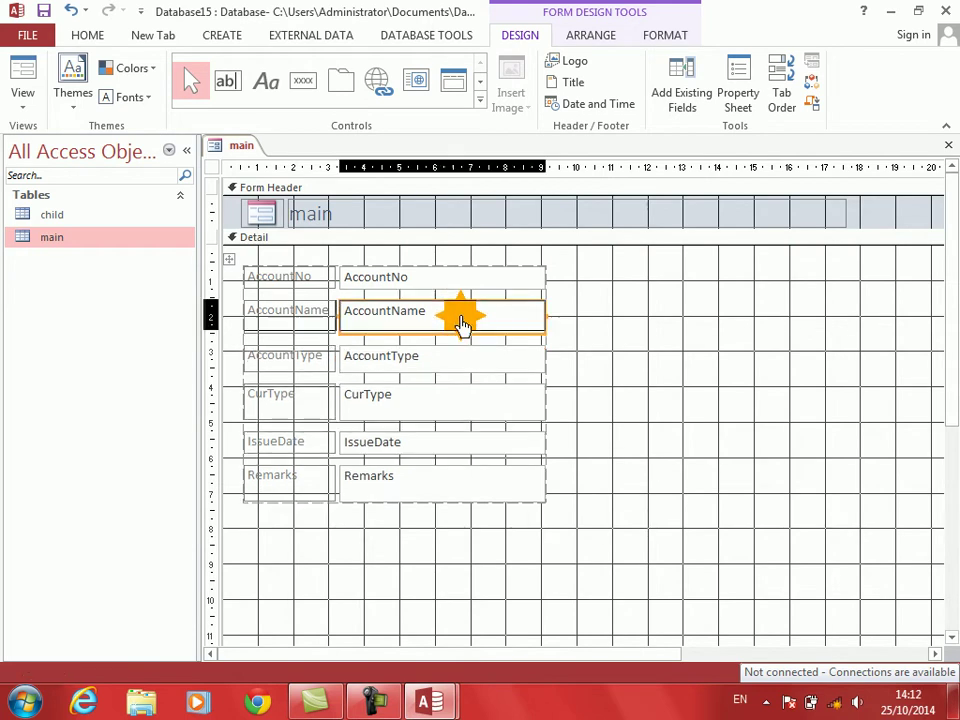
key(shift+Up)
key(shift+Up)
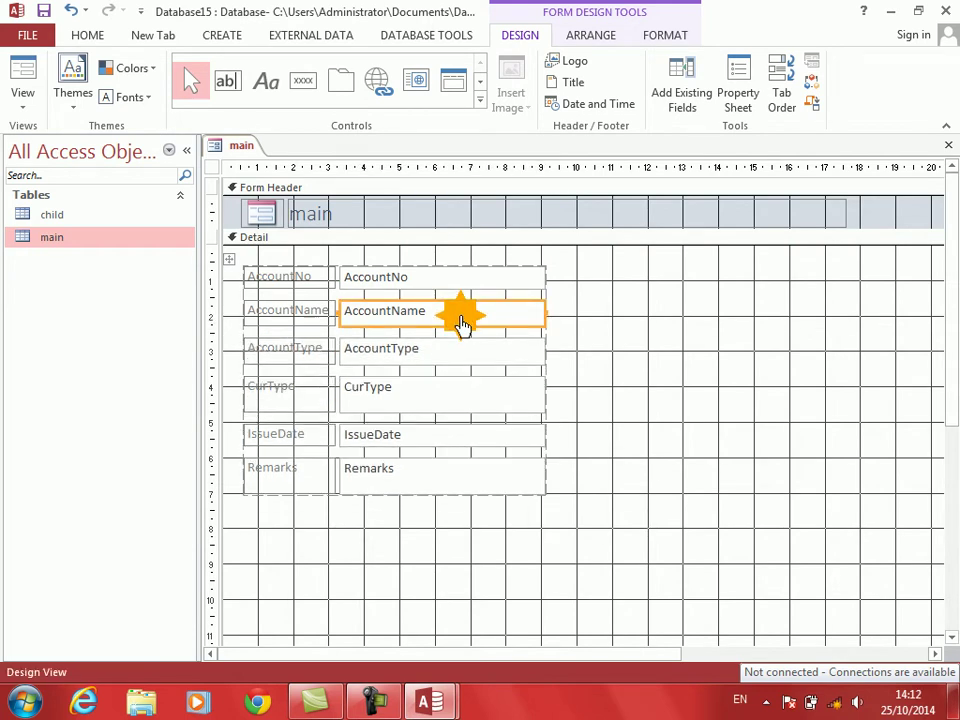
Make the AccountNo and IssueDate text boxes slightly taller and CurType shorter so the field heights roughly match
click(456, 285)
key(shift+Down)
click(451, 414)
key(shift+Up)
key(shift+Up)
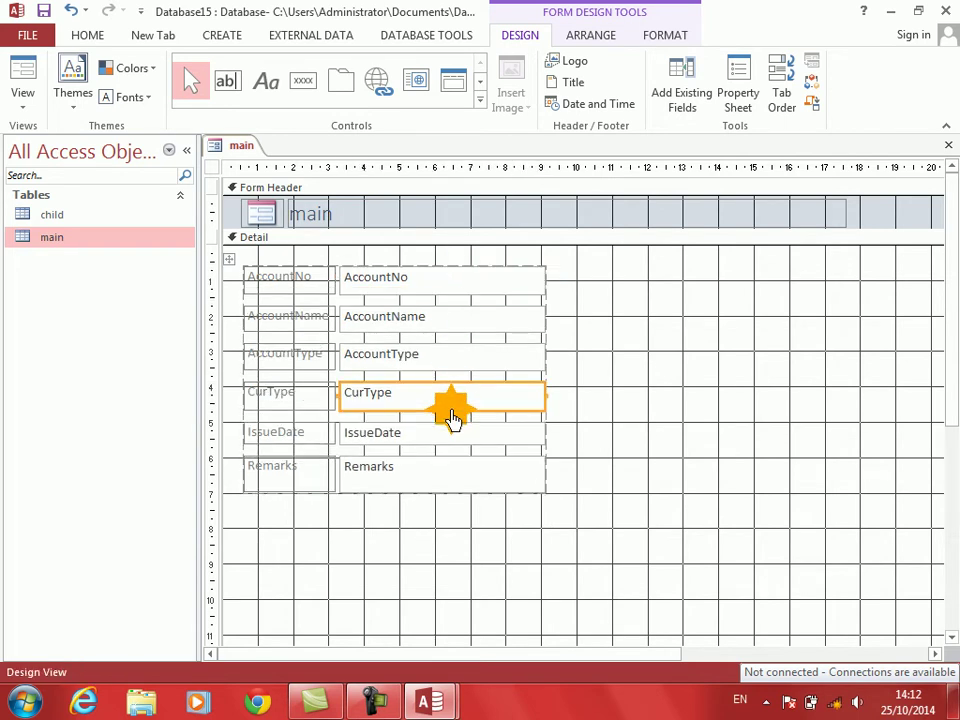
click(451, 433)
key(shift+Down)
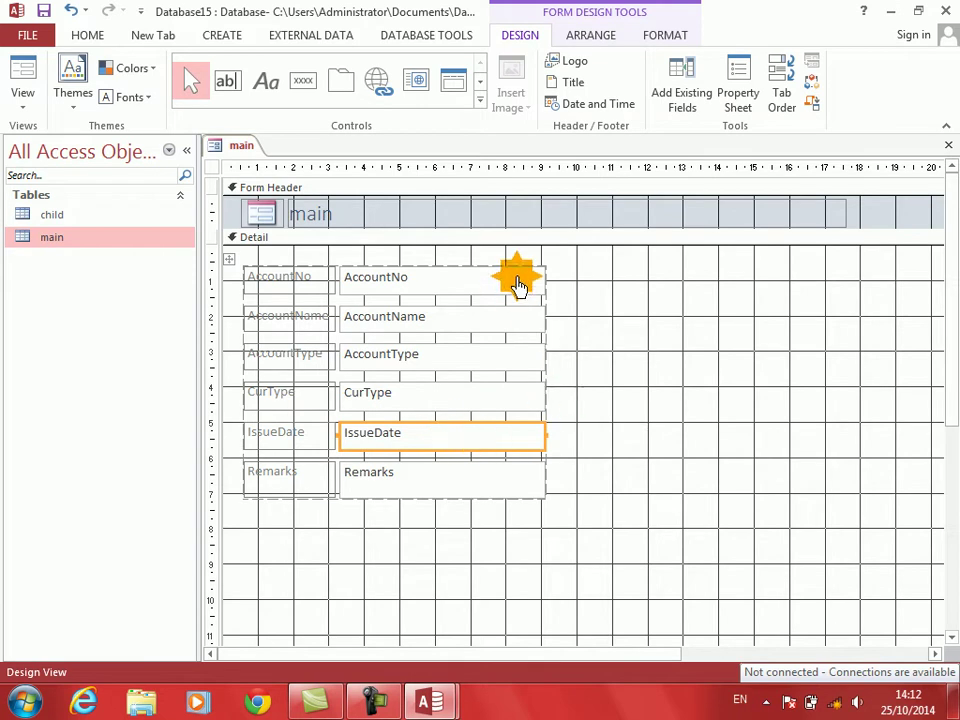
Set the background colour of the form's Detail section to light green
click(572, 272)
drag(572, 272, 521, 339)
right_click(615, 304)
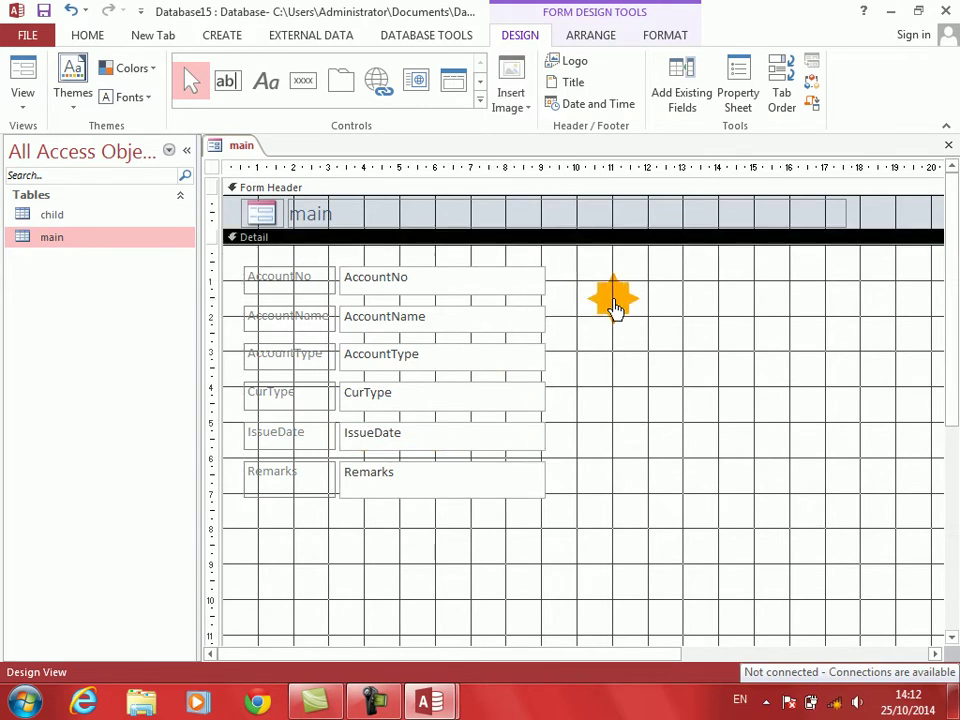
mouse_move(712, 382)
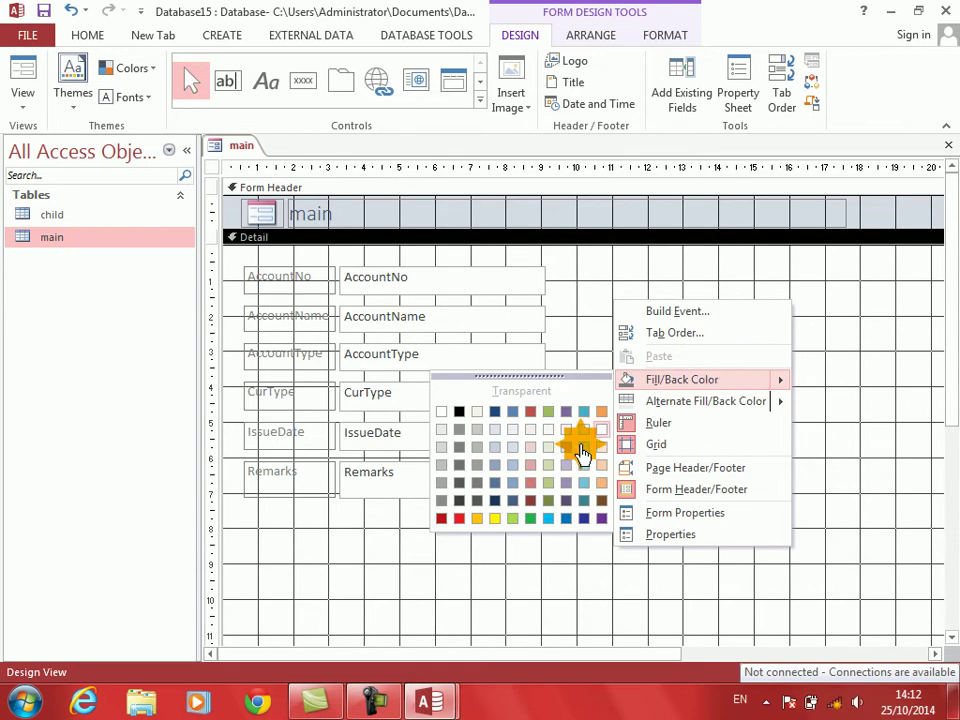
click(538, 452)
Remove the shared layout from all six fields so each can be moved independently
drag(471, 254, 574, 257)
click(499, 289)
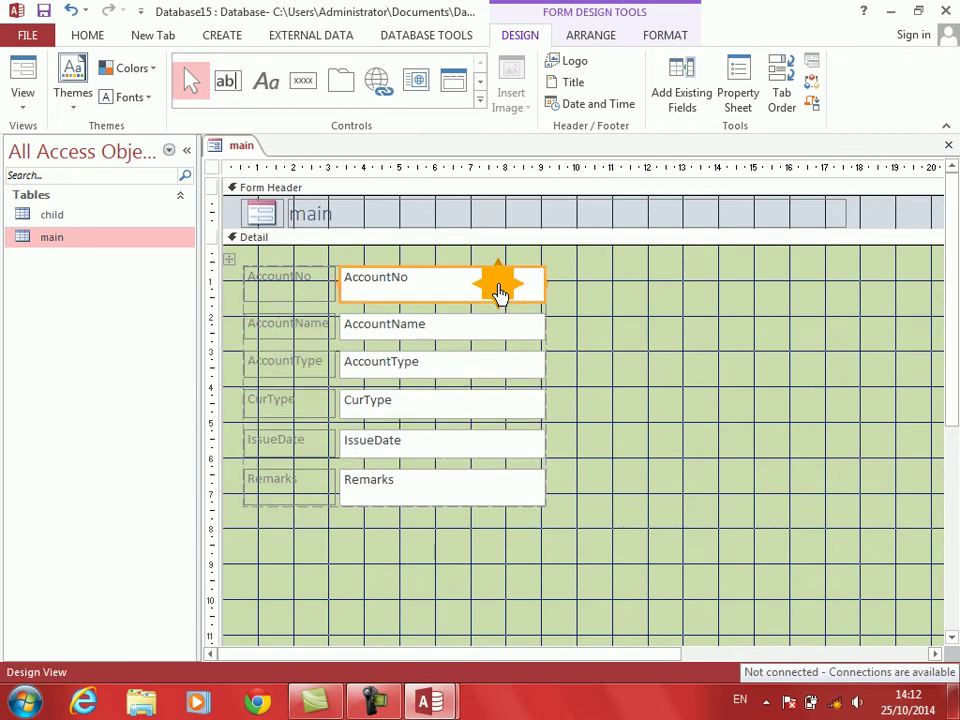
drag(568, 268, 480, 497)
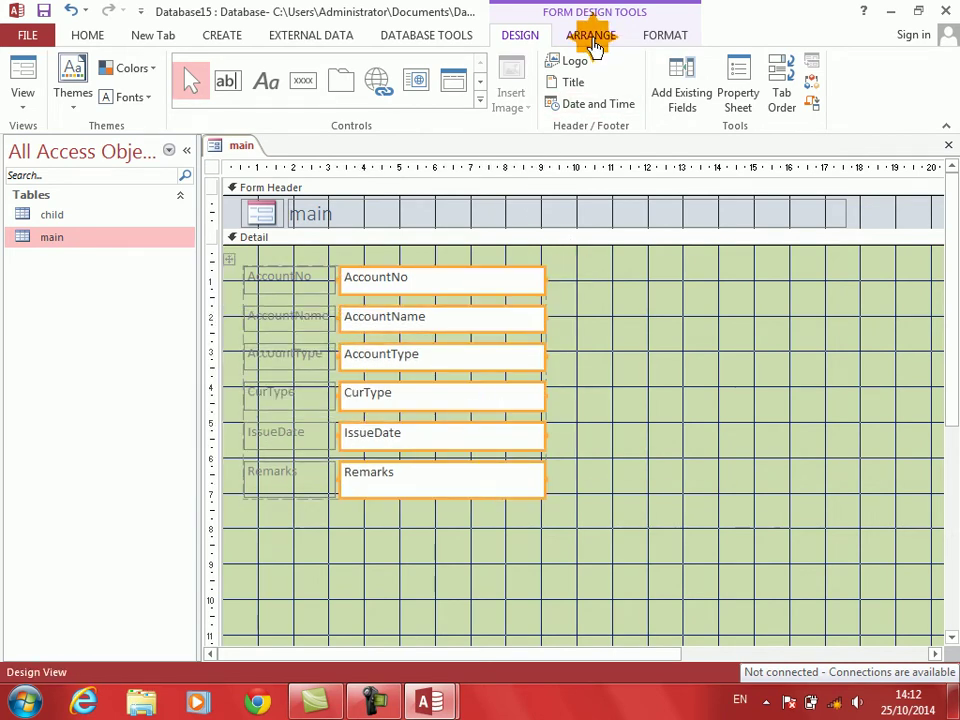
click(591, 38)
click(125, 108)
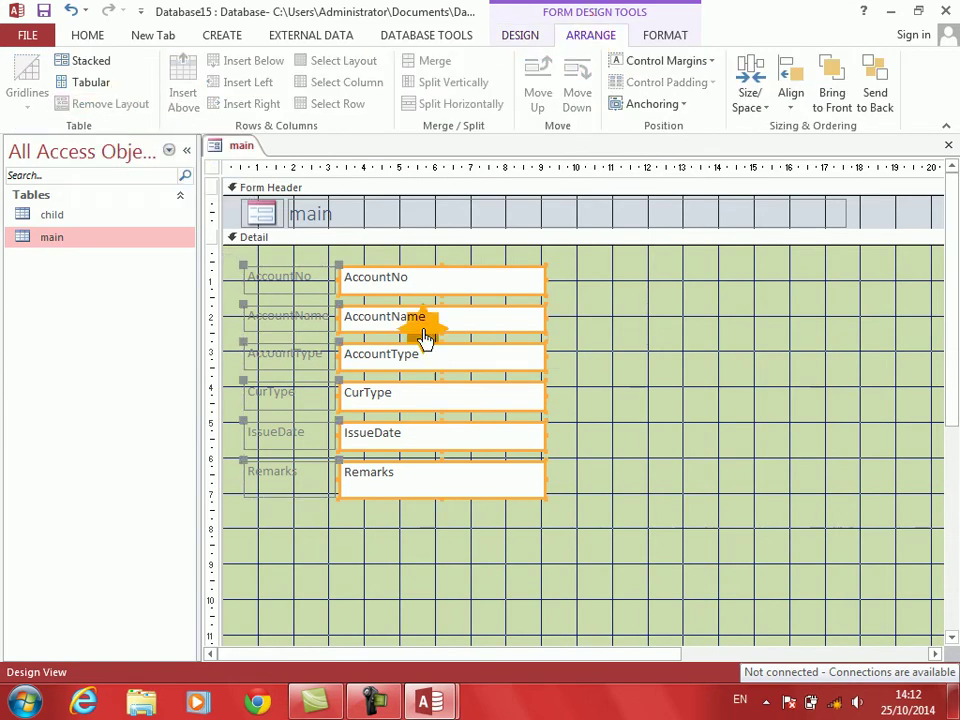
Move the AccountName field up until it sits directly beneath AccountNo
click(546, 345)
click(497, 317)
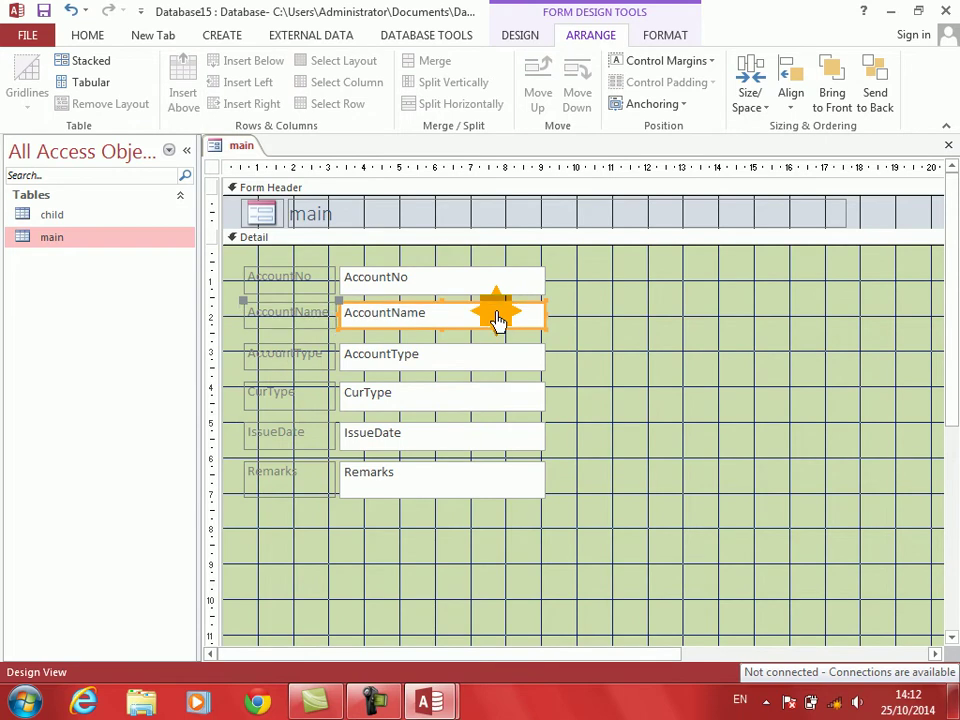
key(Up)
key(Up)
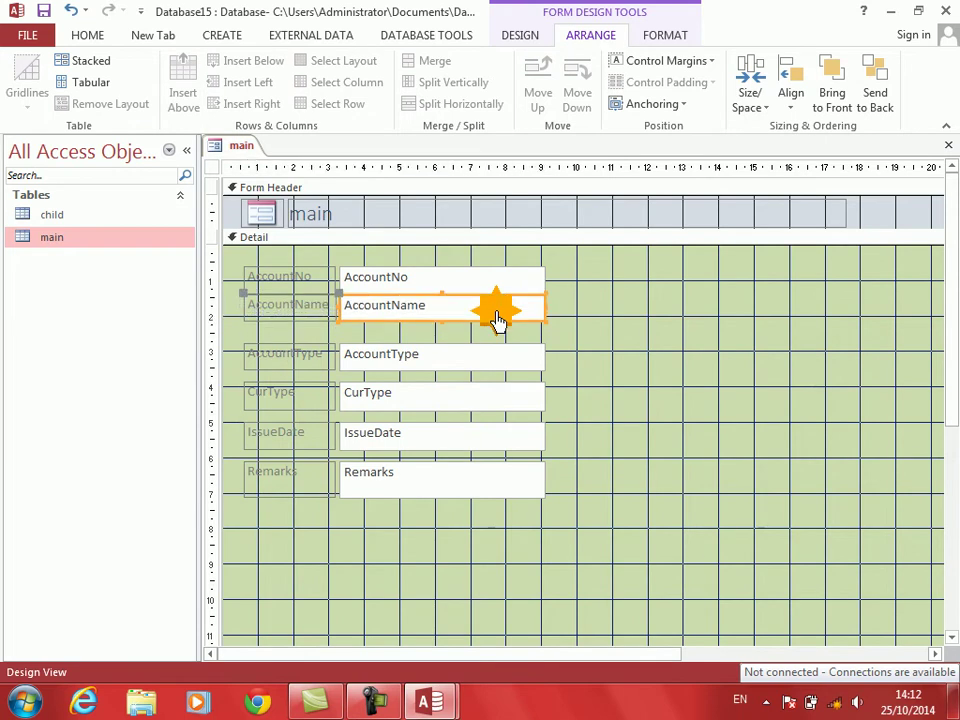
Move the AccountType field up towards AccountName to close most of the gap between them
click(497, 358)
key(Up)
key(Up)
key(Up)
key(Up)
key(Up)
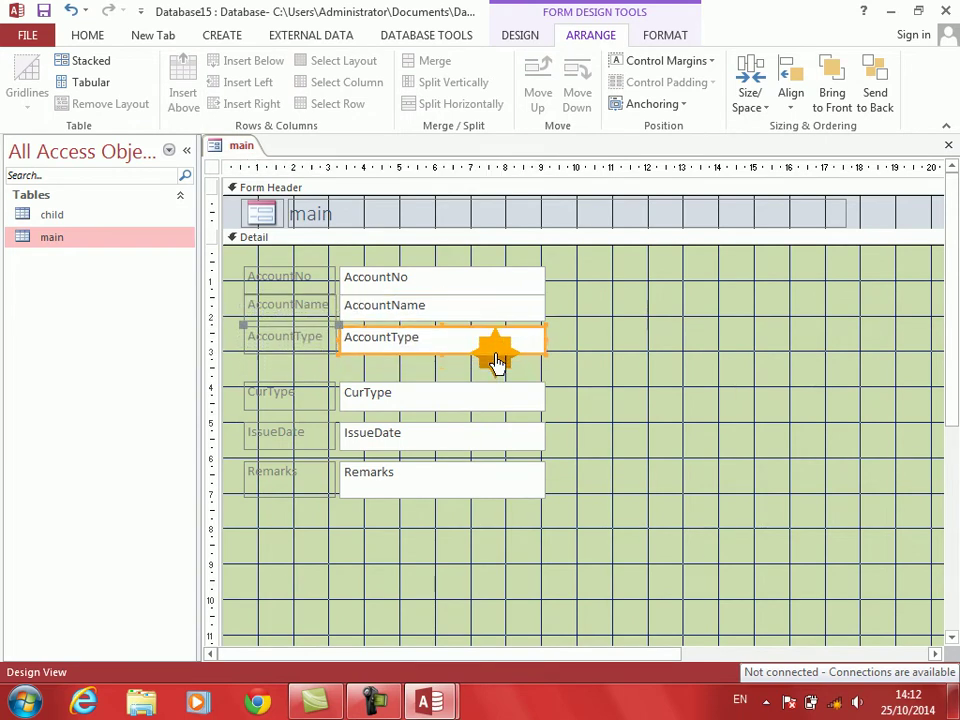
Move the CurType field up until it sits just below AccountType
click(484, 400)
key(Up)
key(Up)
key(Up)
key(Up)
key(Up)
key(Up)
key(Up)
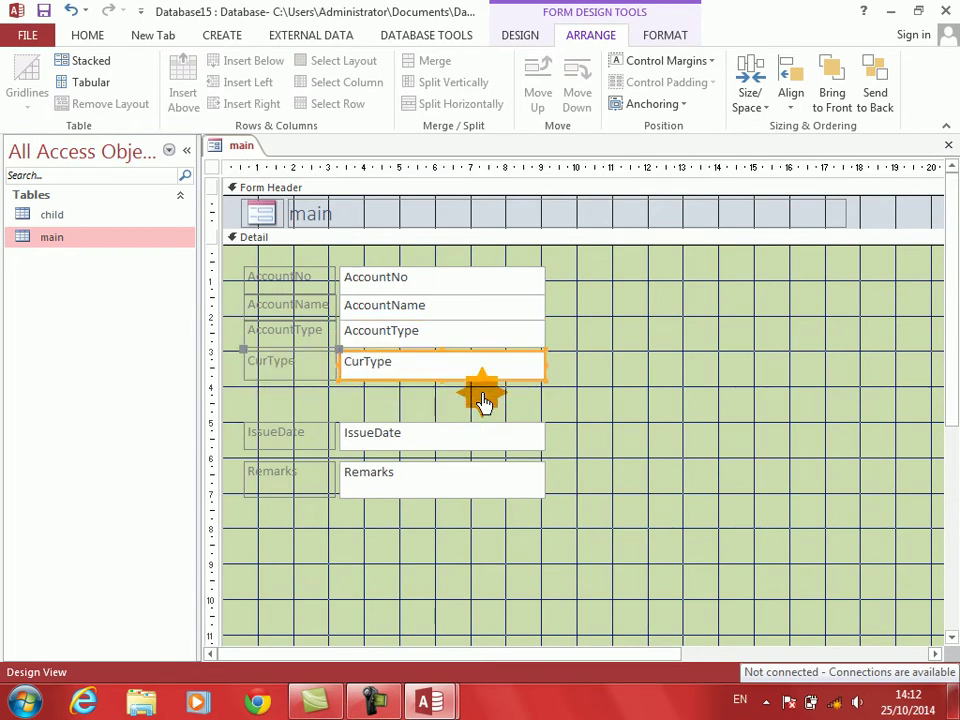
Move the IssueDate field up until it sits directly beneath CurType
click(471, 437)
key(Up)
key(Up)
key(Up)
key(Up)
key(Up)
key(Up)
key(Up)
key(Up)
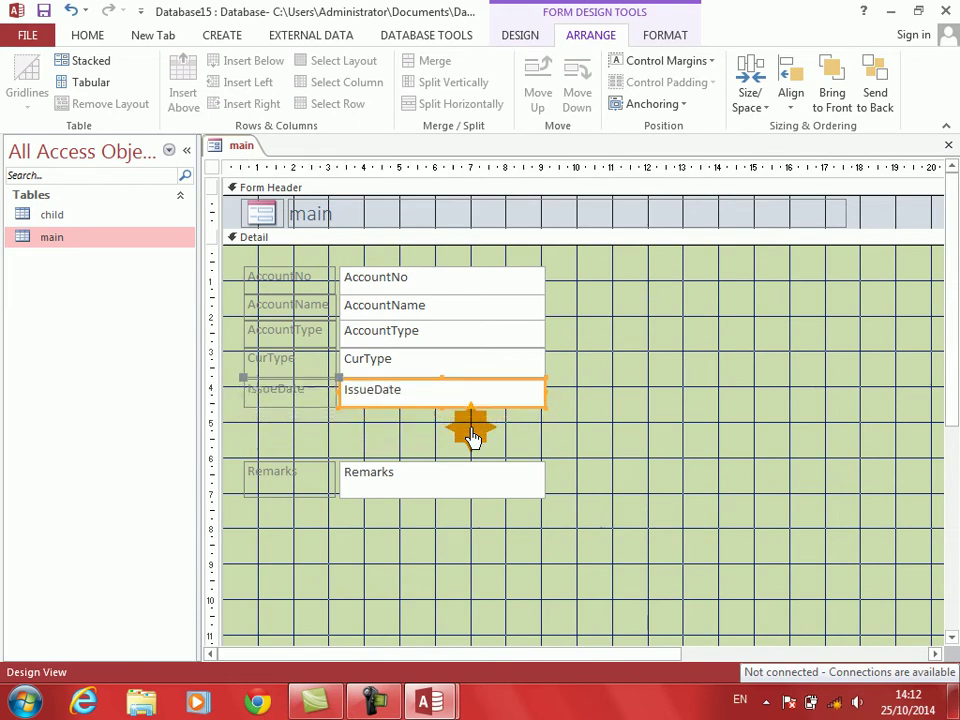
key(Up)
Move the Remarks field up until it sits directly beneath IssueDate
click(452, 497)
key(Up)
key(Up)
key(Up)
key(Up)
key(Up)
key(Up)
key(Up)
key(Up)
key(Up)
key(Up)
key(Up)
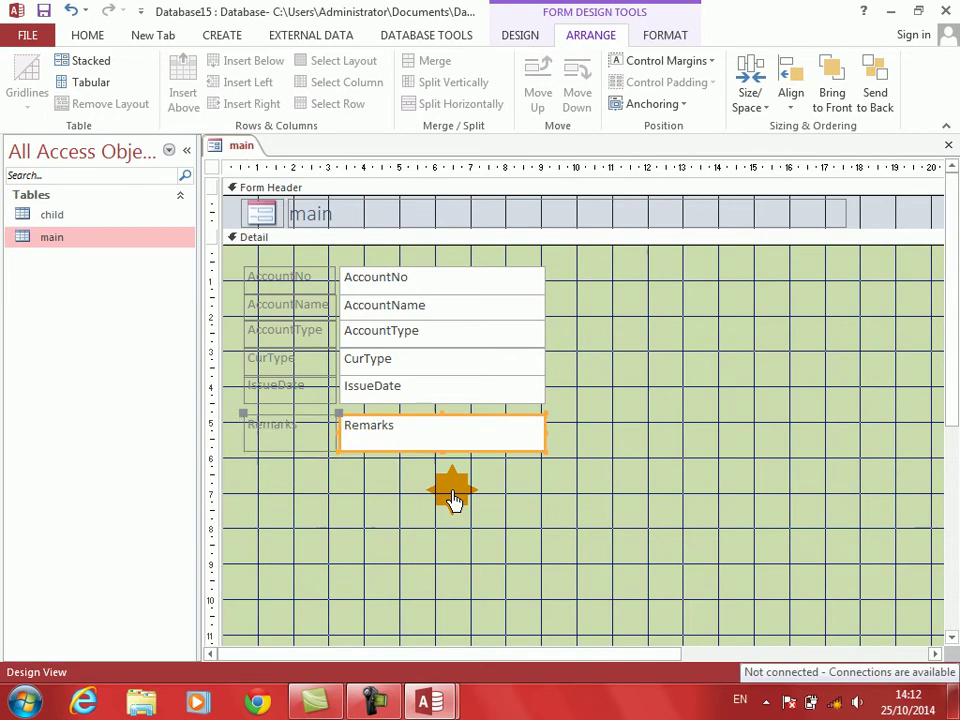
click(452, 497)
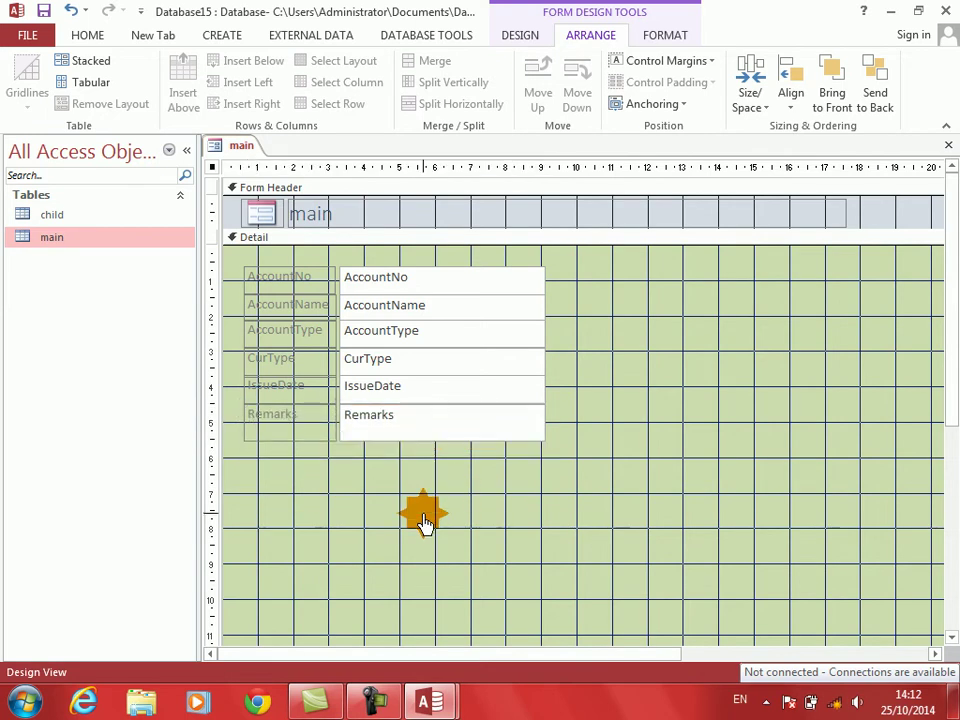
Narrow the six field labels to about 2.3 cm and make their text bold and black
drag(287, 257, 296, 495)
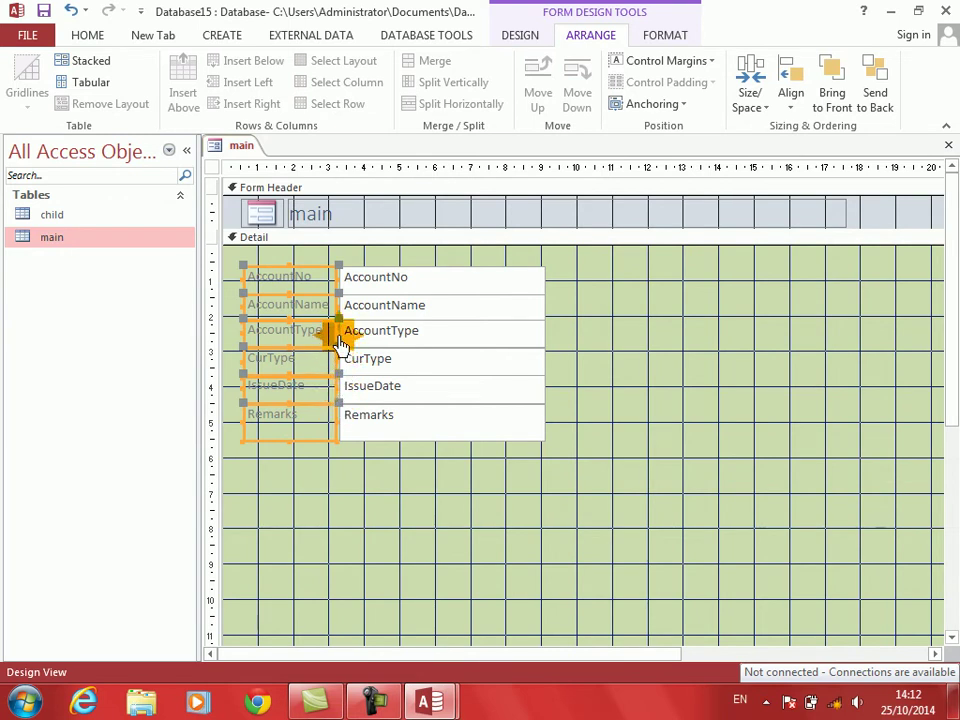
drag(340, 325, 326, 328)
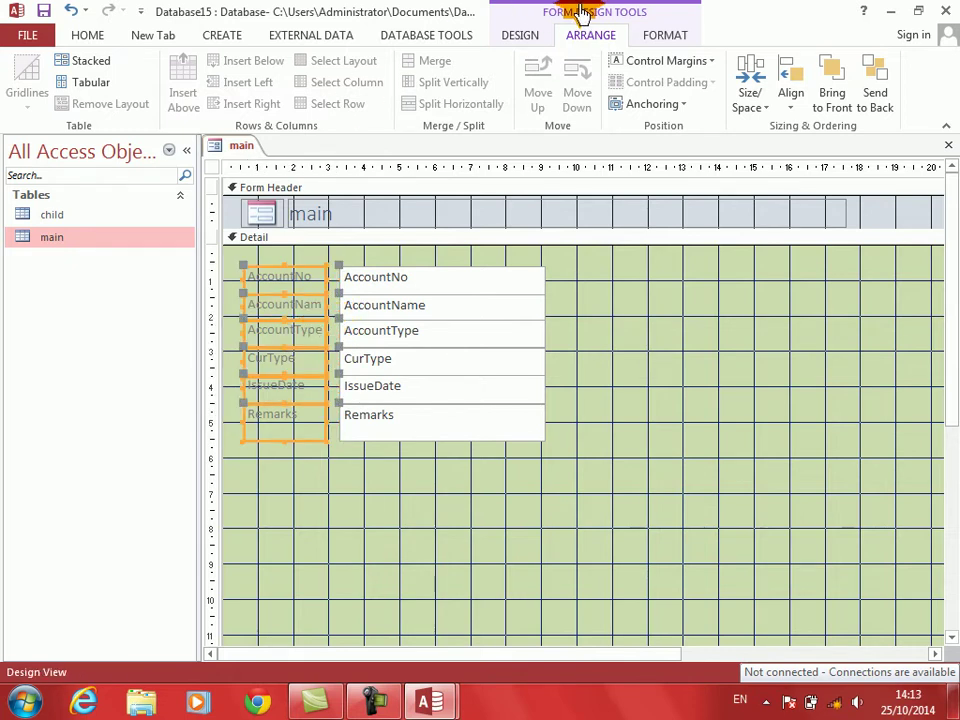
click(665, 35)
click(133, 97)
click(221, 99)
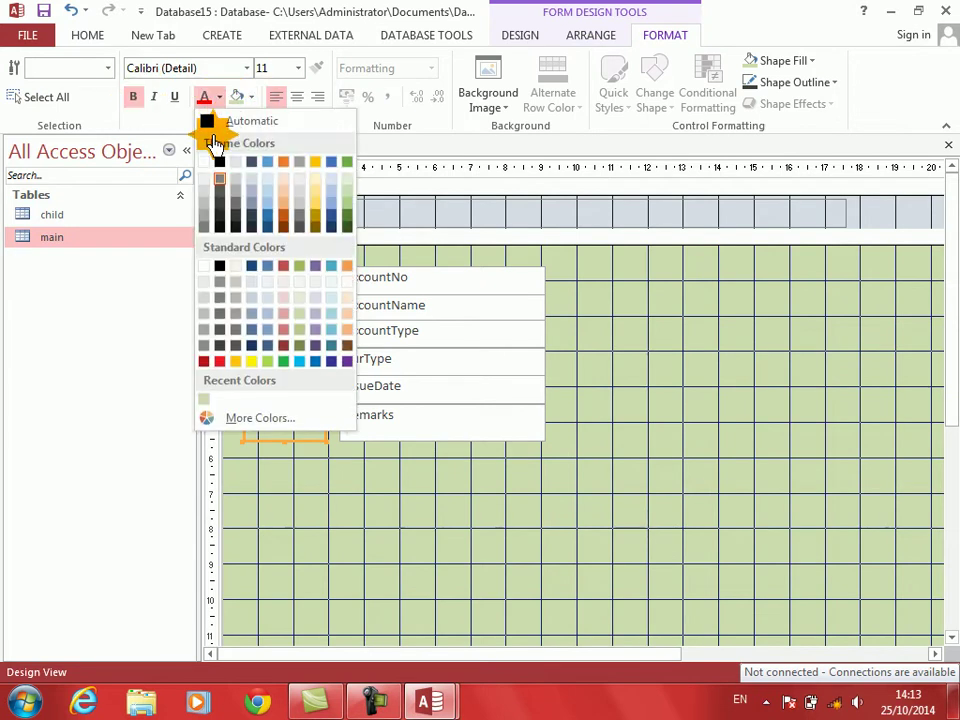
click(219, 167)
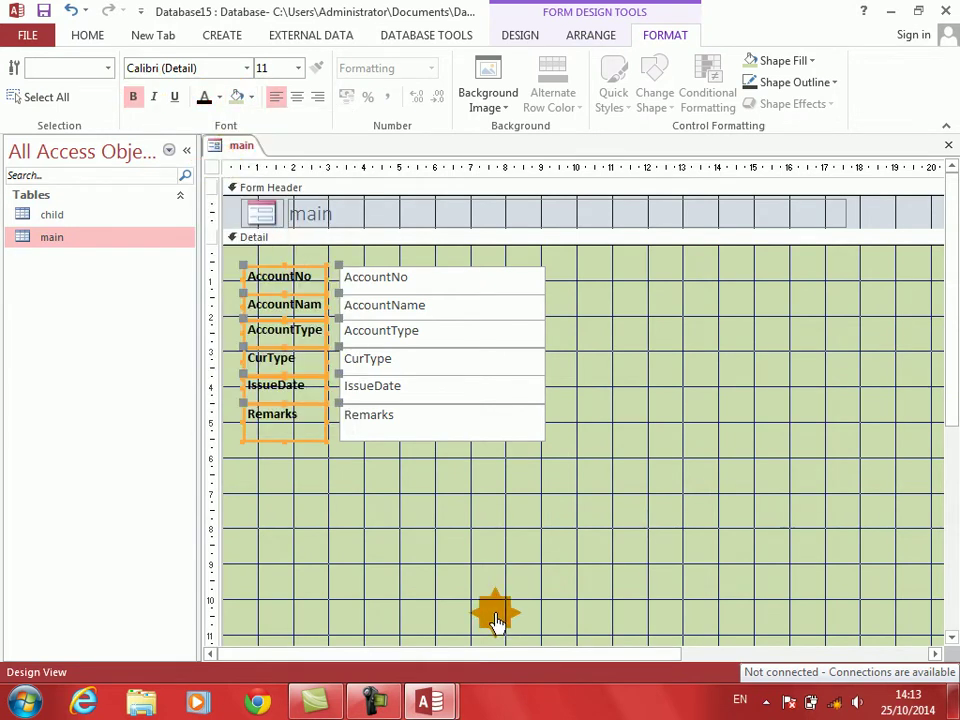
click(474, 562)
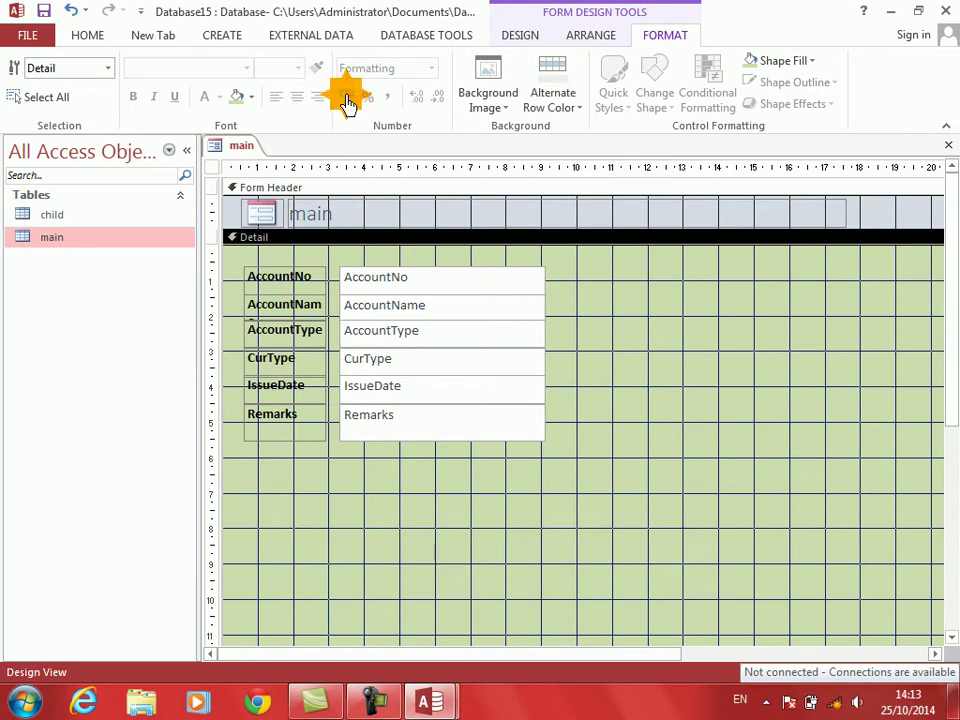
Draw a rectangle about 6 cm by 5 cm around the six text boxes and fill it with light orange
click(521, 37)
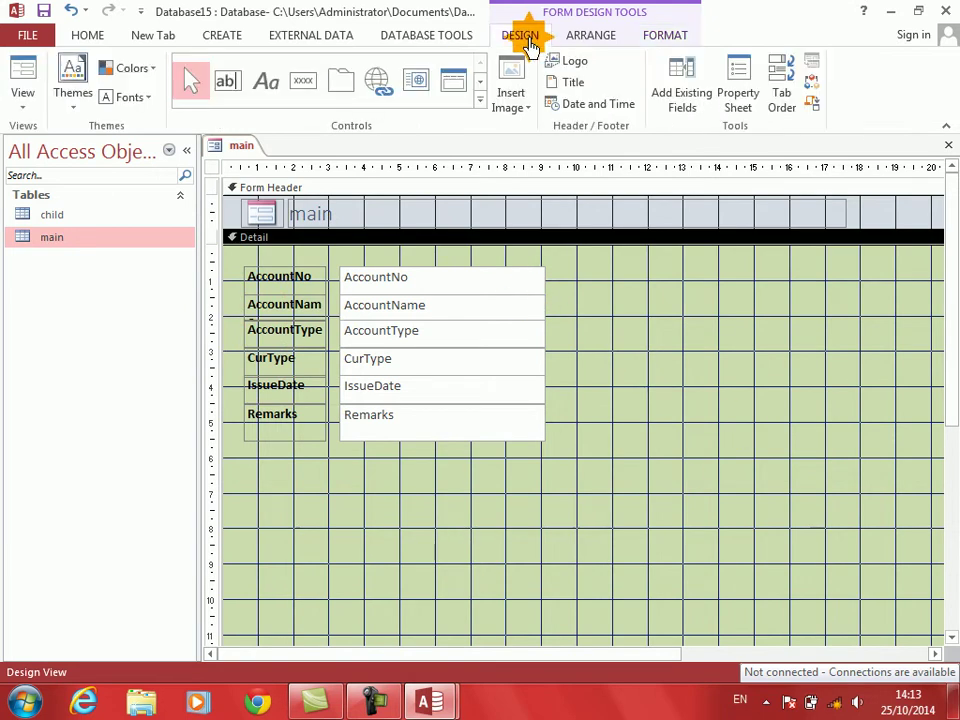
click(478, 110)
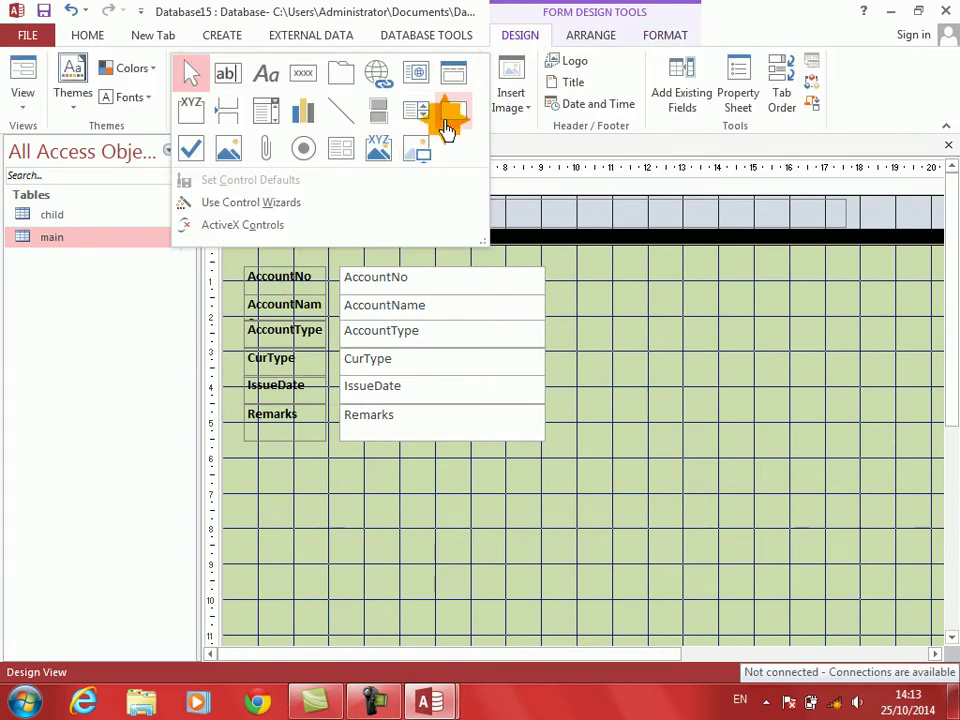
click(448, 124)
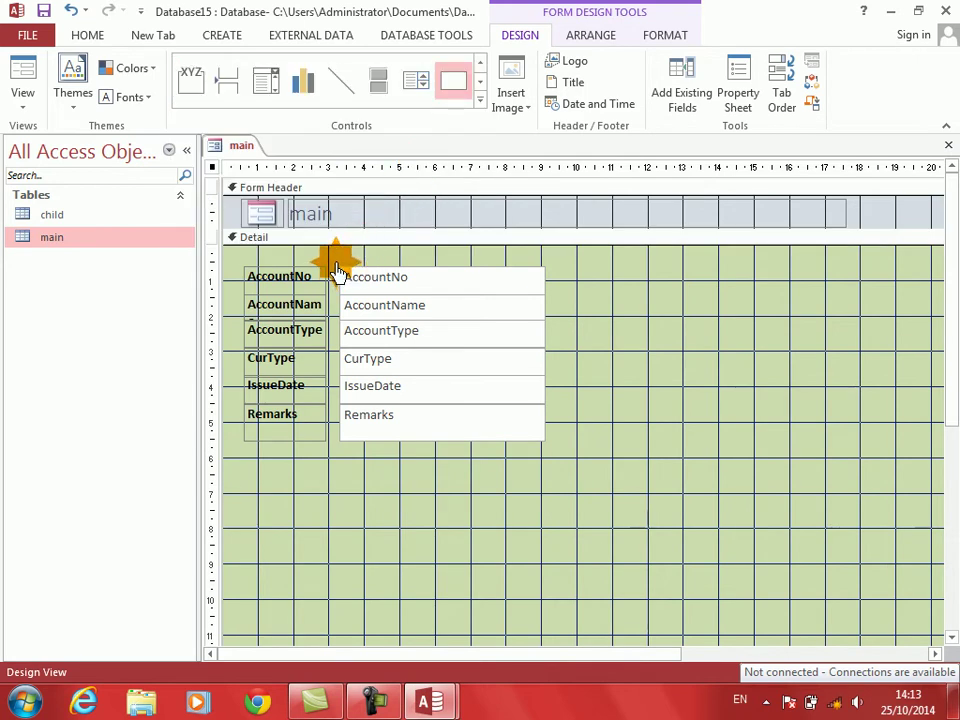
mouse_move(336, 270)
mouse_down()
mouse_move(401, 375)
mouse_move(519, 418)
mouse_move(549, 451)
mouse_up()
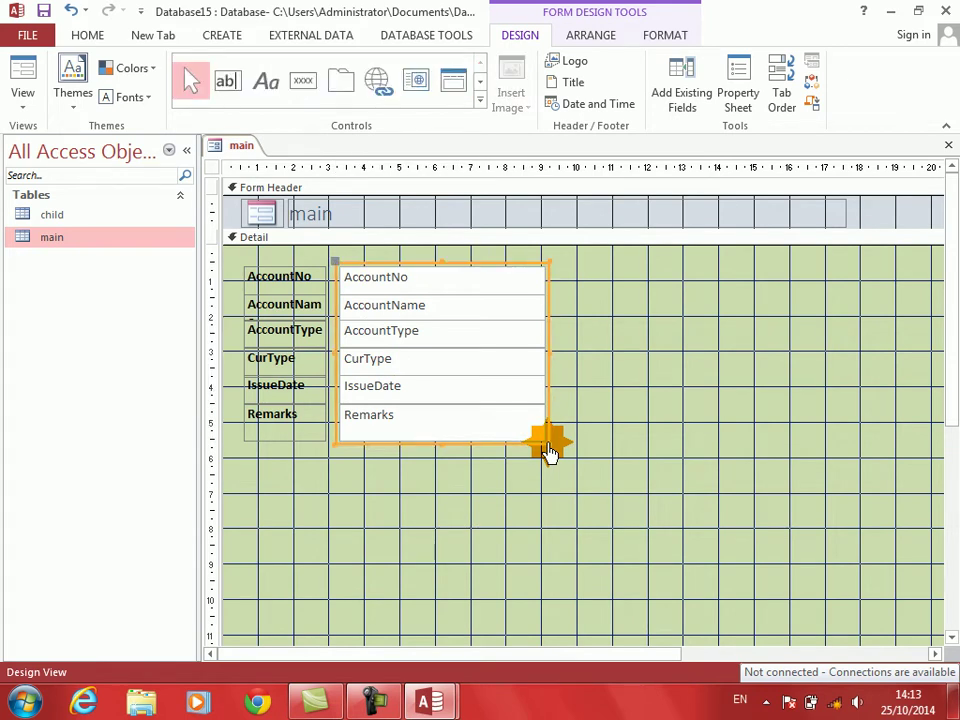
click(587, 37)
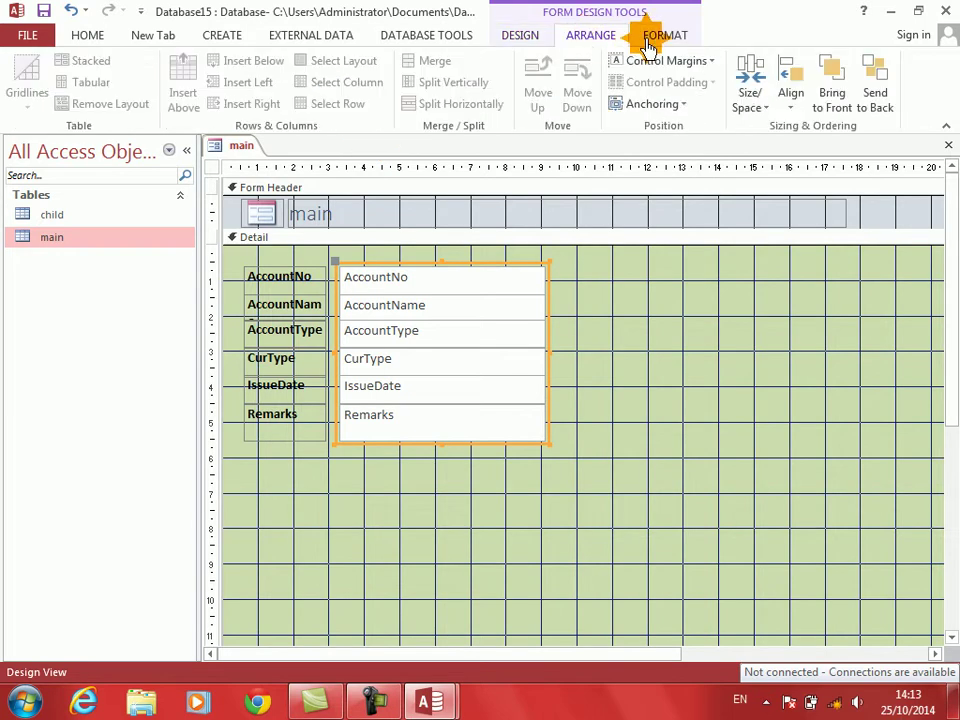
click(640, 46)
click(251, 99)
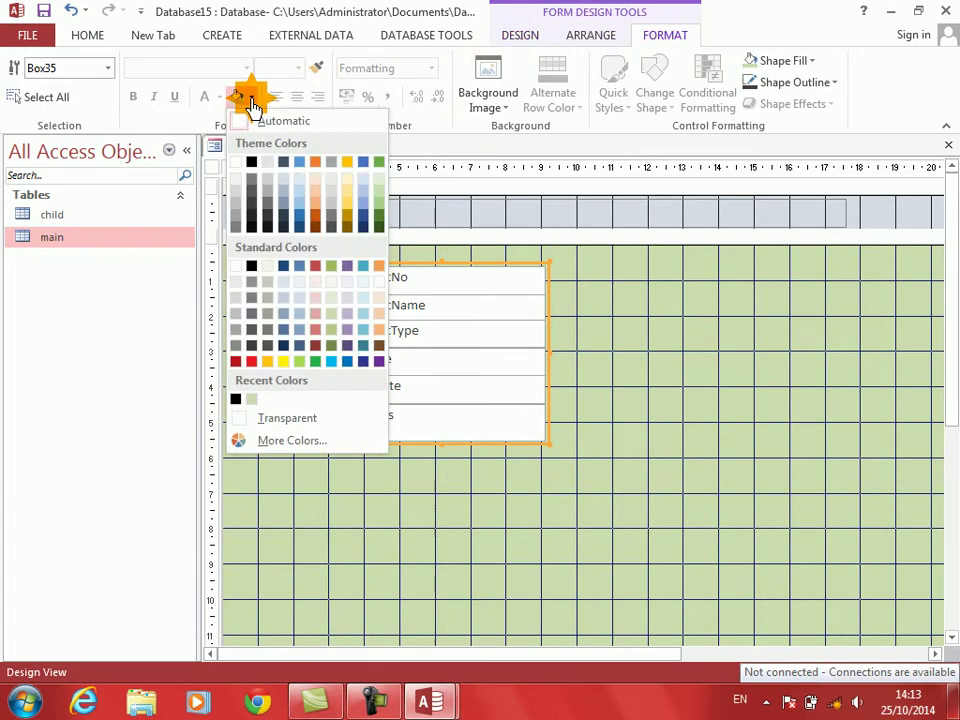
click(312, 186)
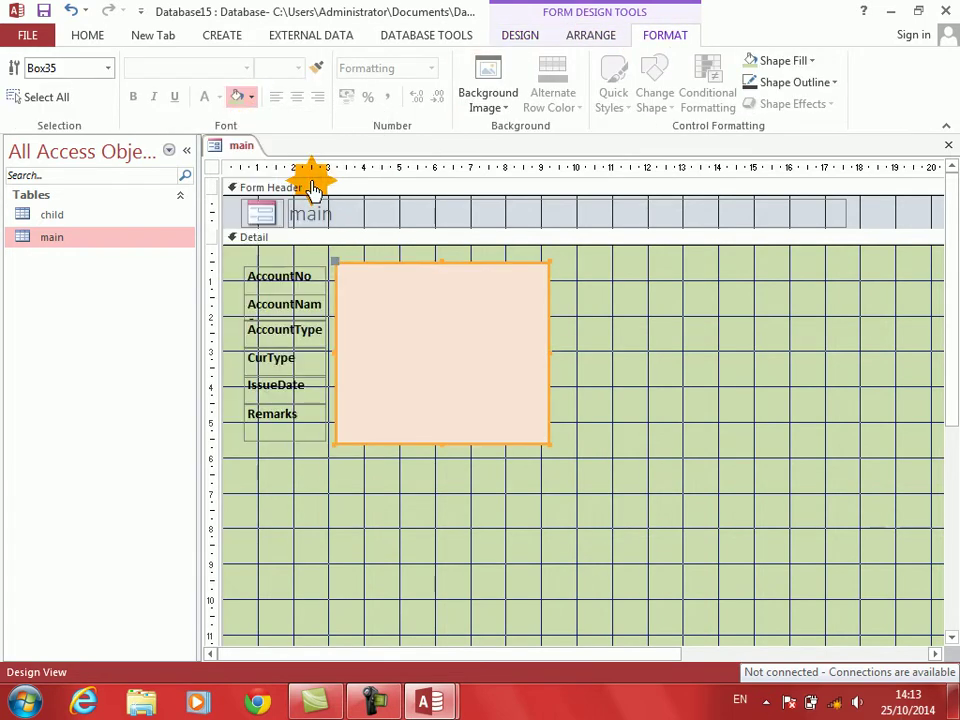
Send the light orange rectangle to the back, behind the text boxes
right_click(531, 315)
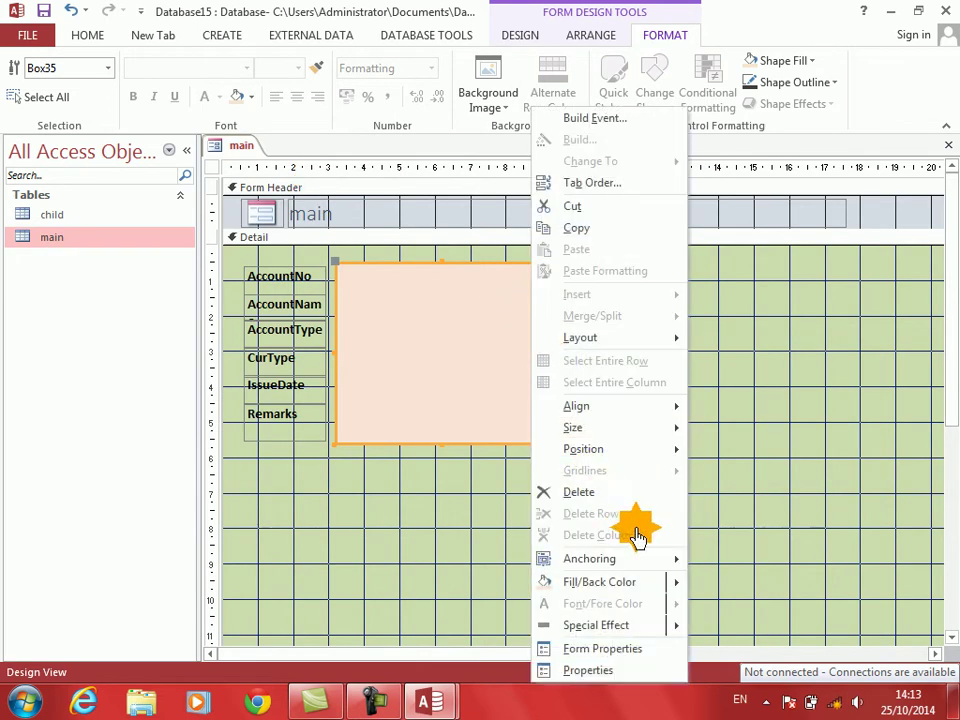
mouse_move(683, 455)
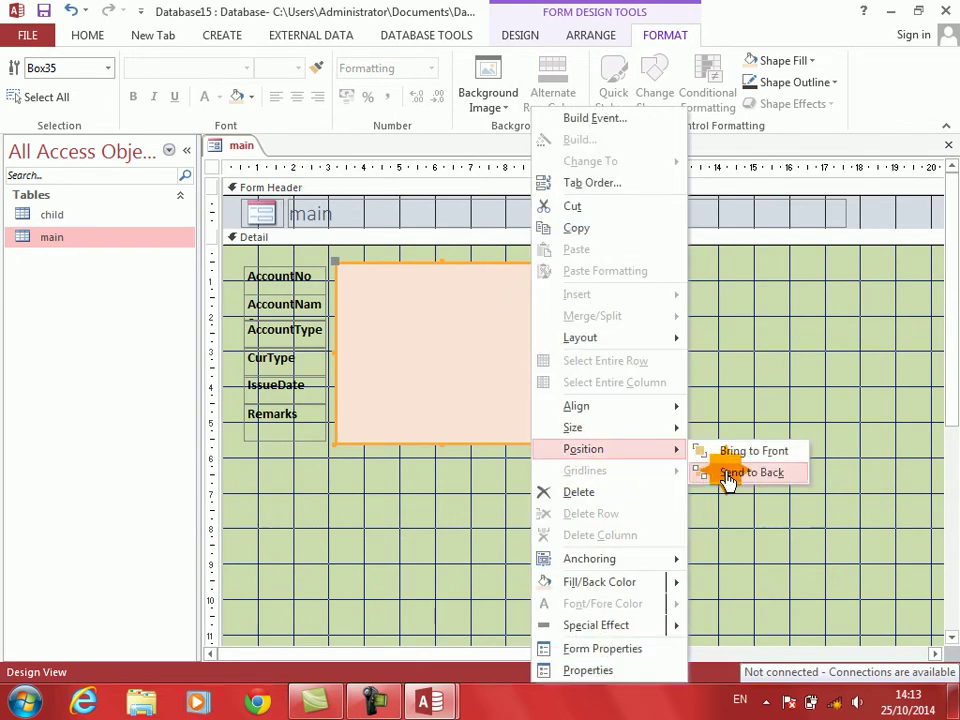
click(729, 474)
click(557, 535)
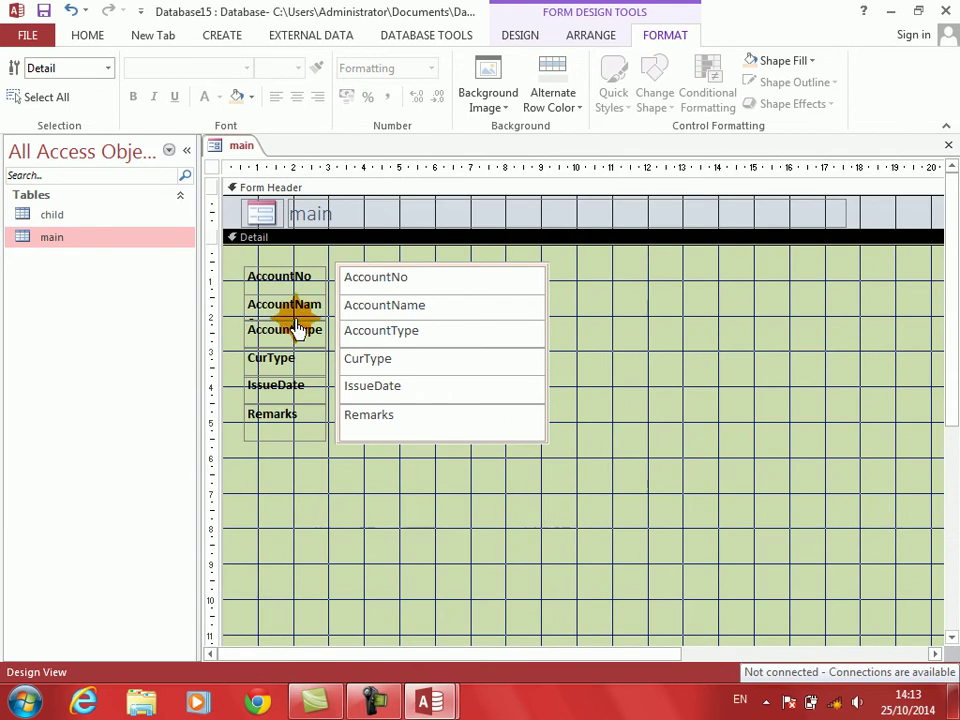
Move all the labels, text boxes and their background rectangle together about 1.6 cm right and 0.6 cm down
drag(265, 260, 499, 461)
key(Right)
key(Right)
key(Right)
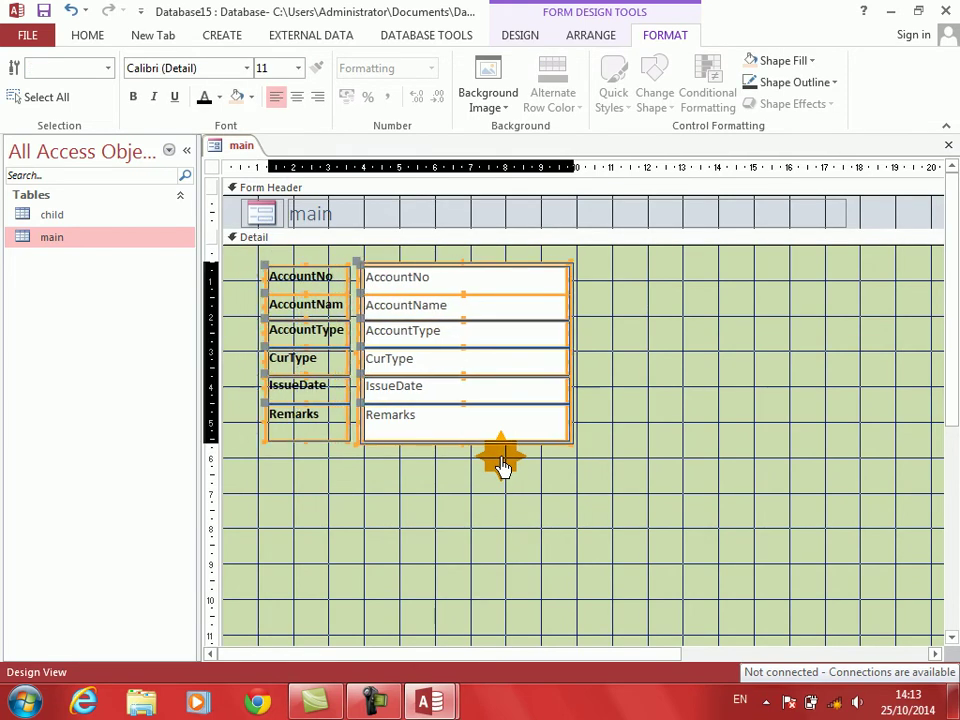
key(Down)
key(Right)
key(Right)
key(Down)
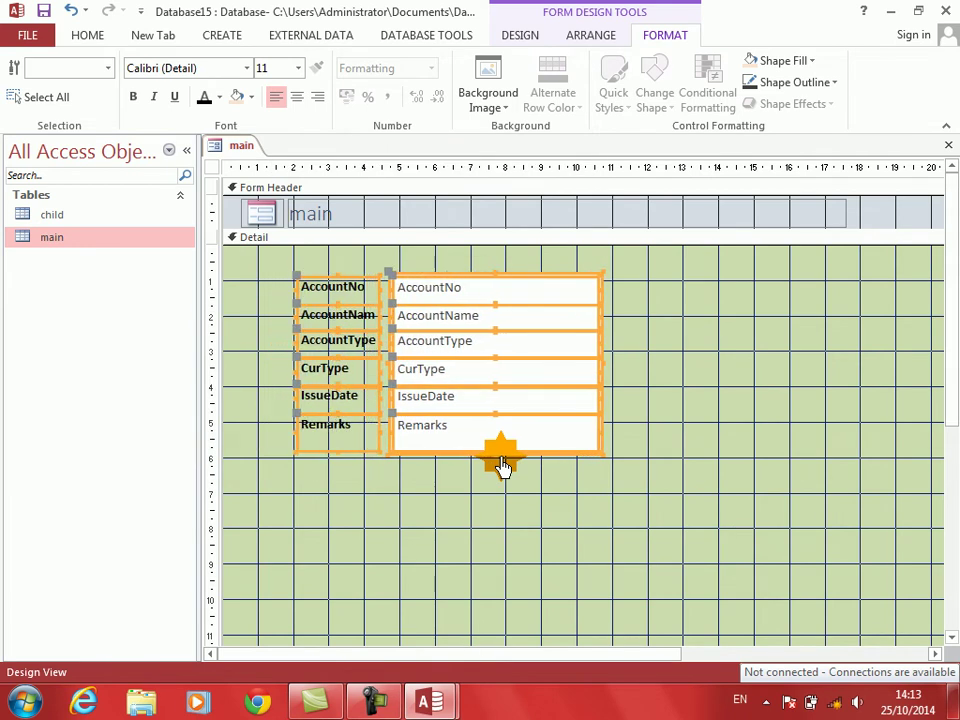
key(Right)
key(Down)
click(410, 490)
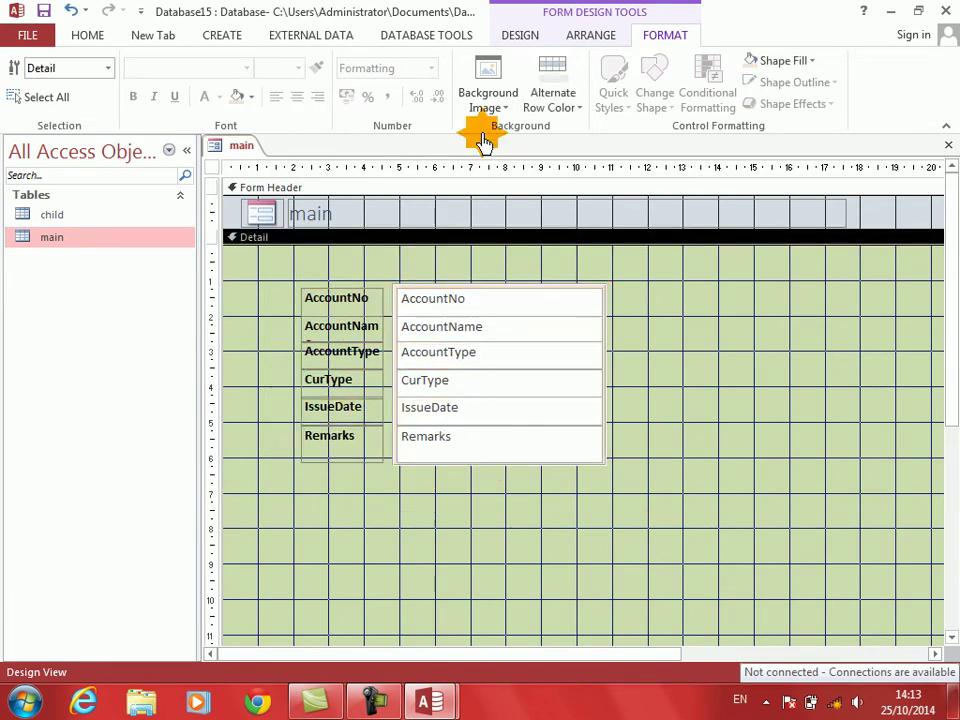
Draw a larger rectangle about 11 cm by 6.6 cm around all the fields and give it the raised special effect
click(520, 38)
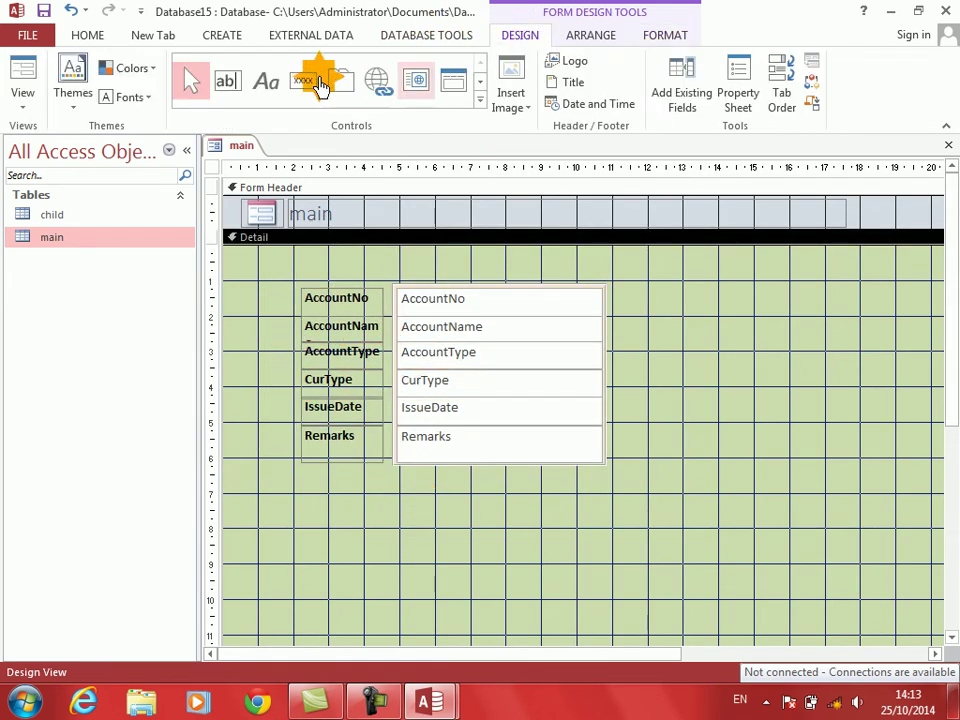
click(478, 97)
click(467, 113)
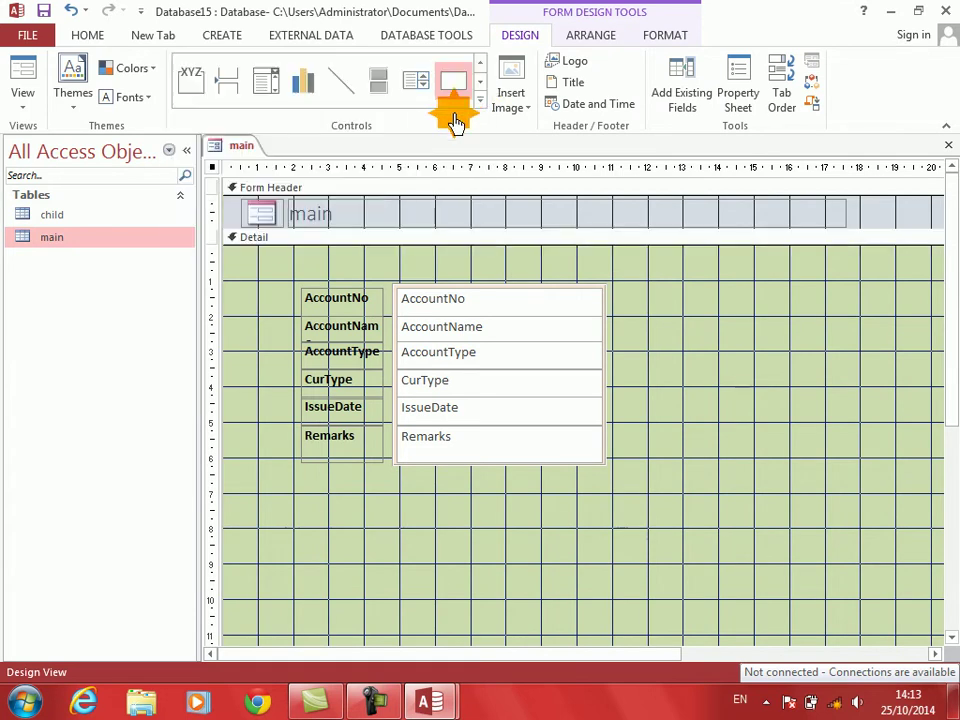
drag(274, 263, 671, 500)
right_click(671, 500)
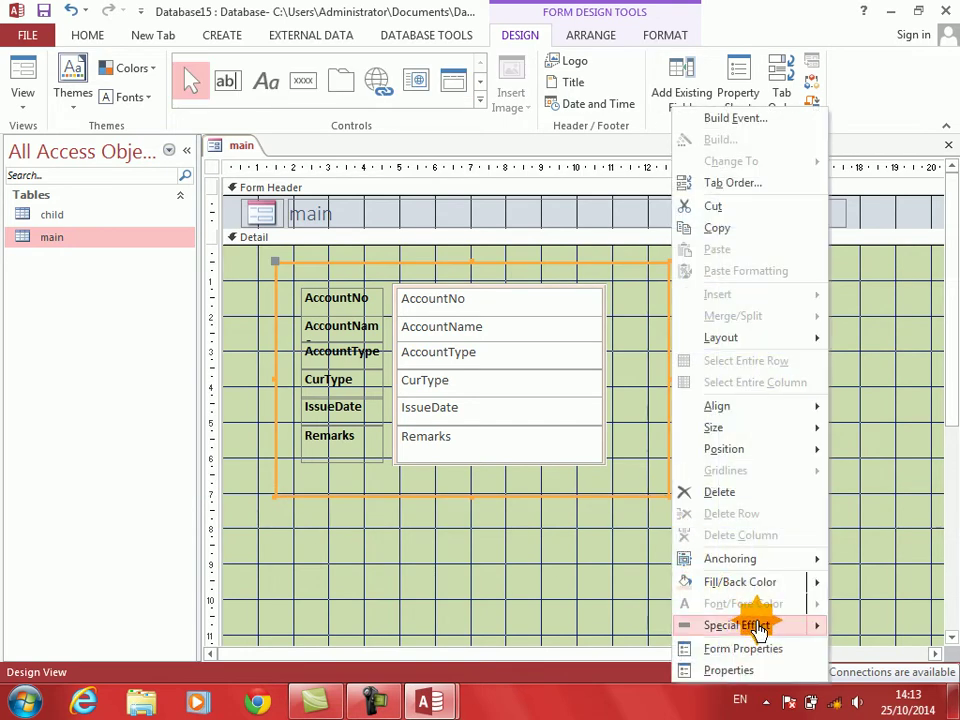
click(758, 627)
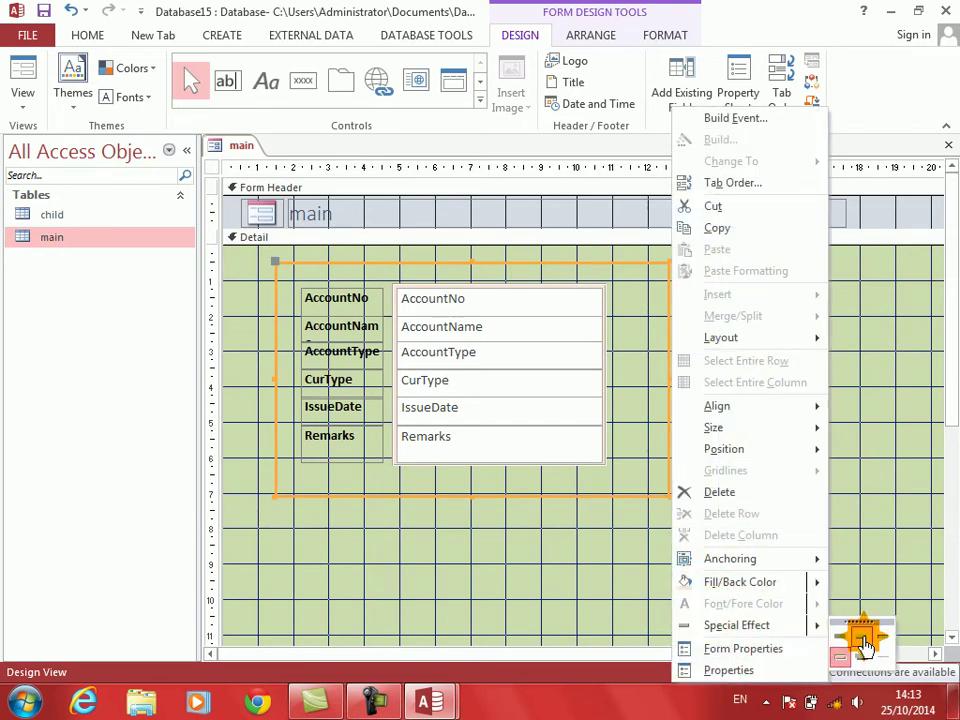
click(863, 645)
click(765, 414)
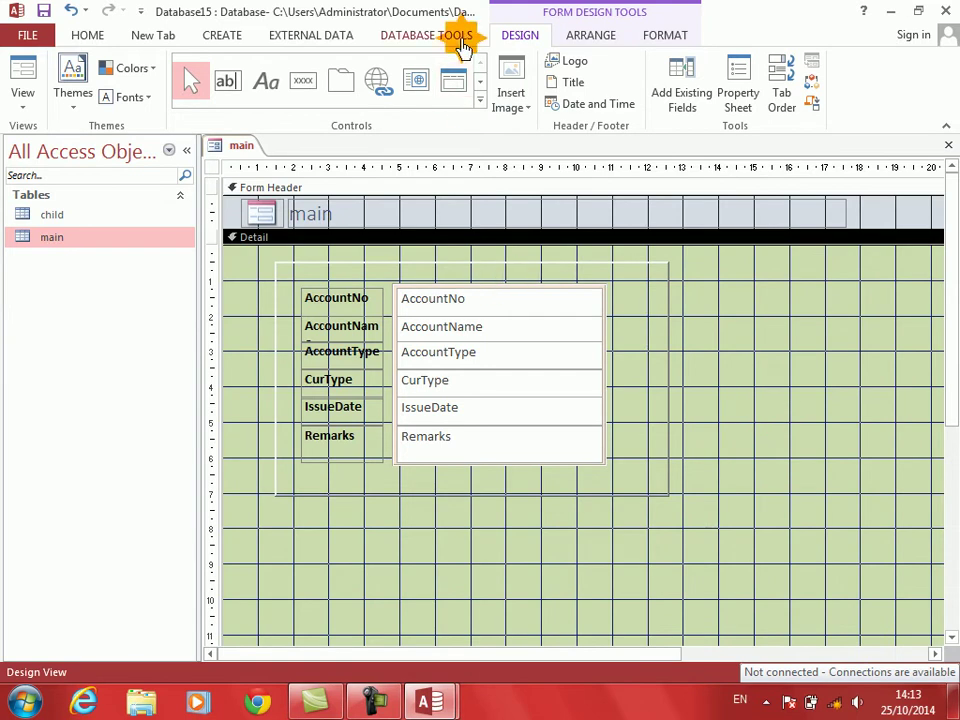
Preview the form in Form View and return to Design View
click(27, 76)
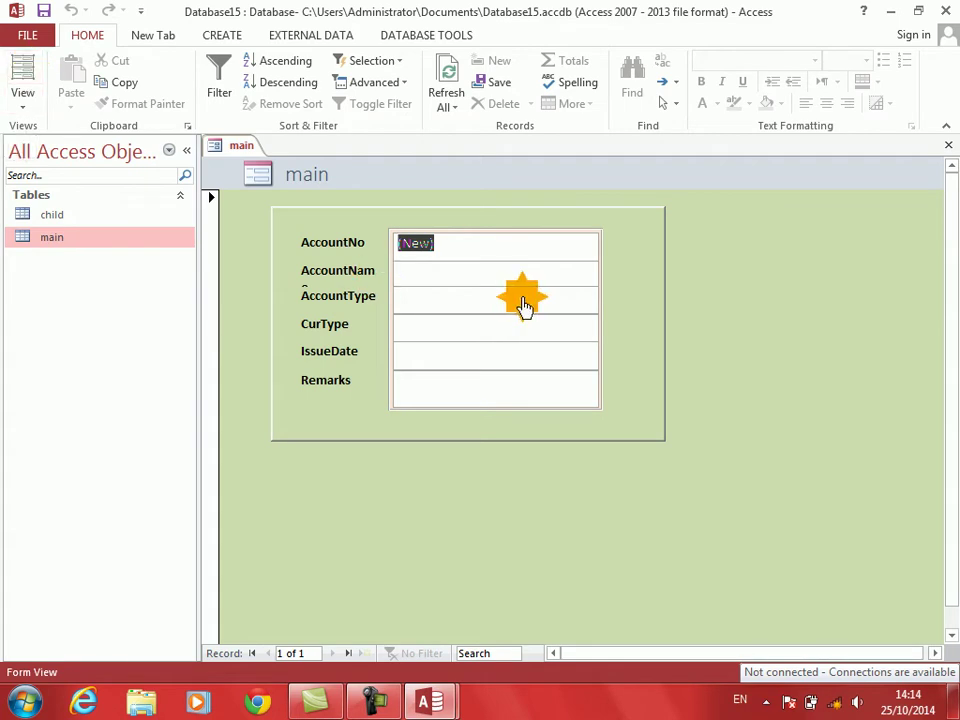
right_click(794, 302)
click(818, 356)
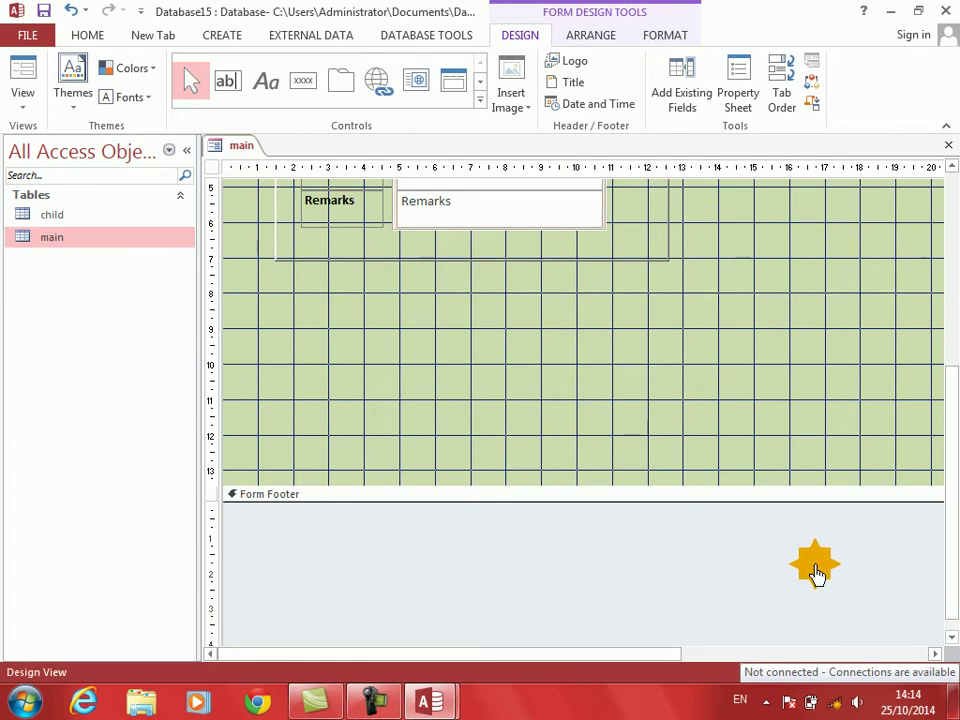
Show the form's format properties and set Auto Center to Yes
right_click(814, 570)
click(842, 553)
click(666, 230)
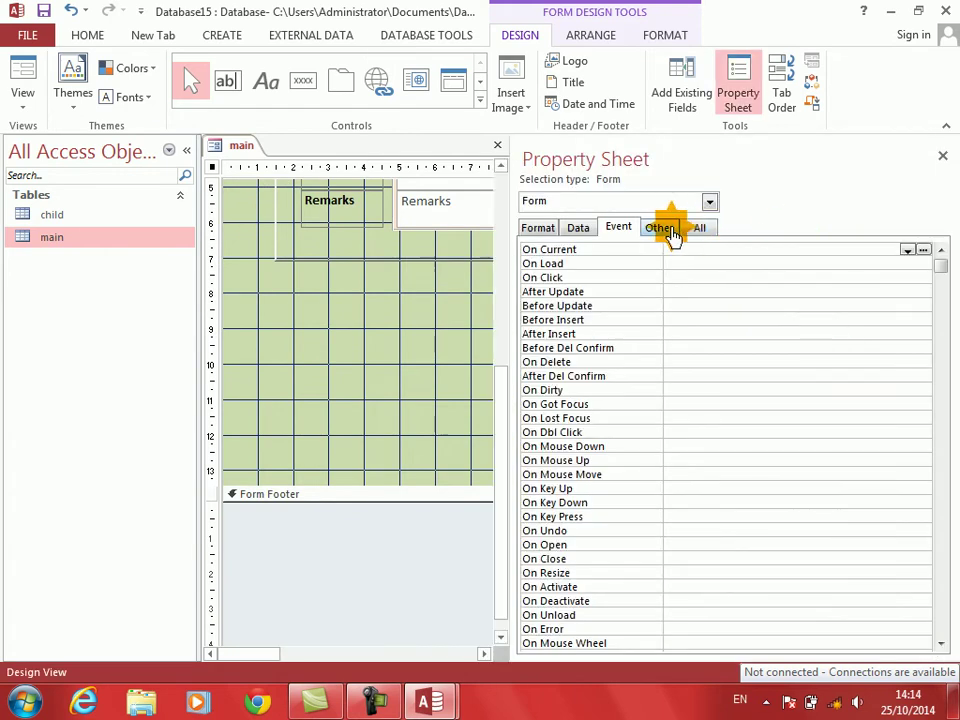
double_click(532, 250)
click(530, 228)
double_click(556, 406)
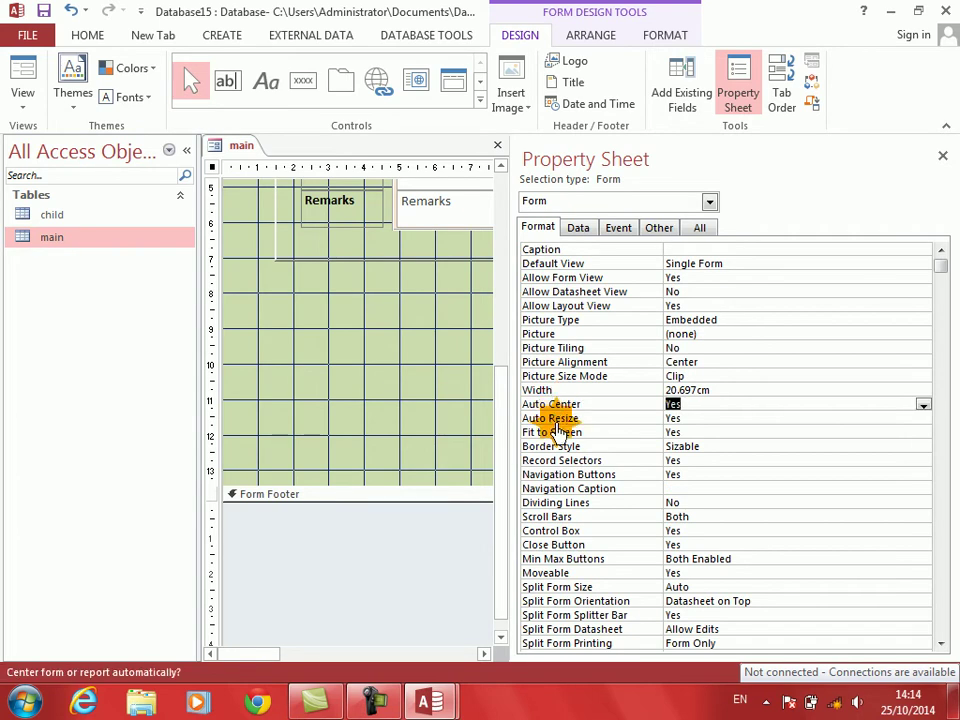
Set the form's Fit to Screen to No, Border Style to Thin, and Record Selectors and Navigation Buttons to No
double_click(556, 433)
double_click(556, 447)
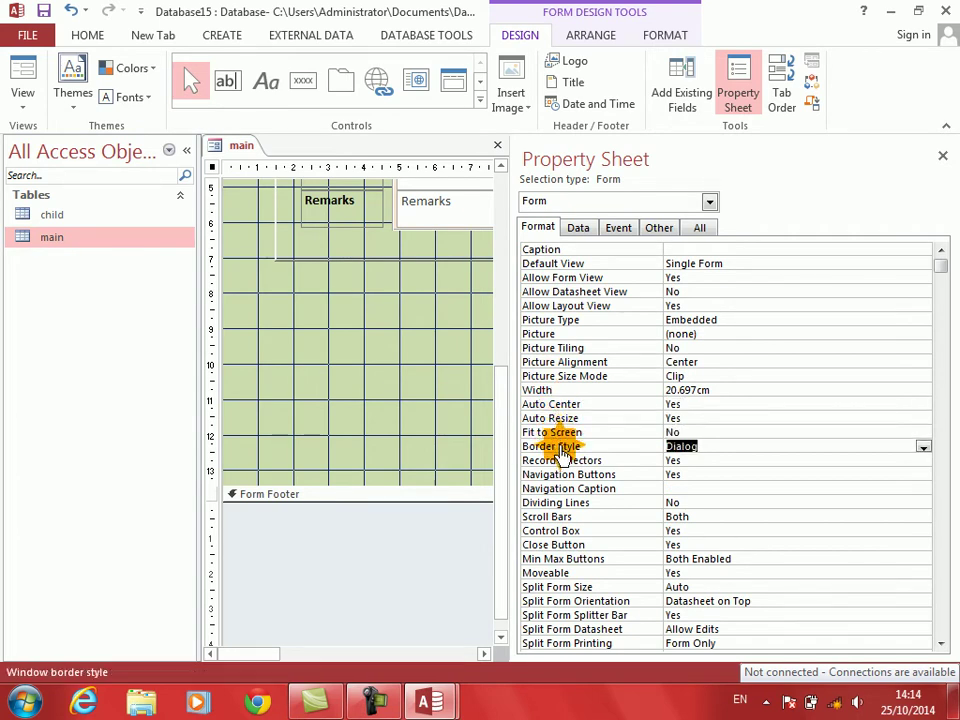
double_click(561, 461)
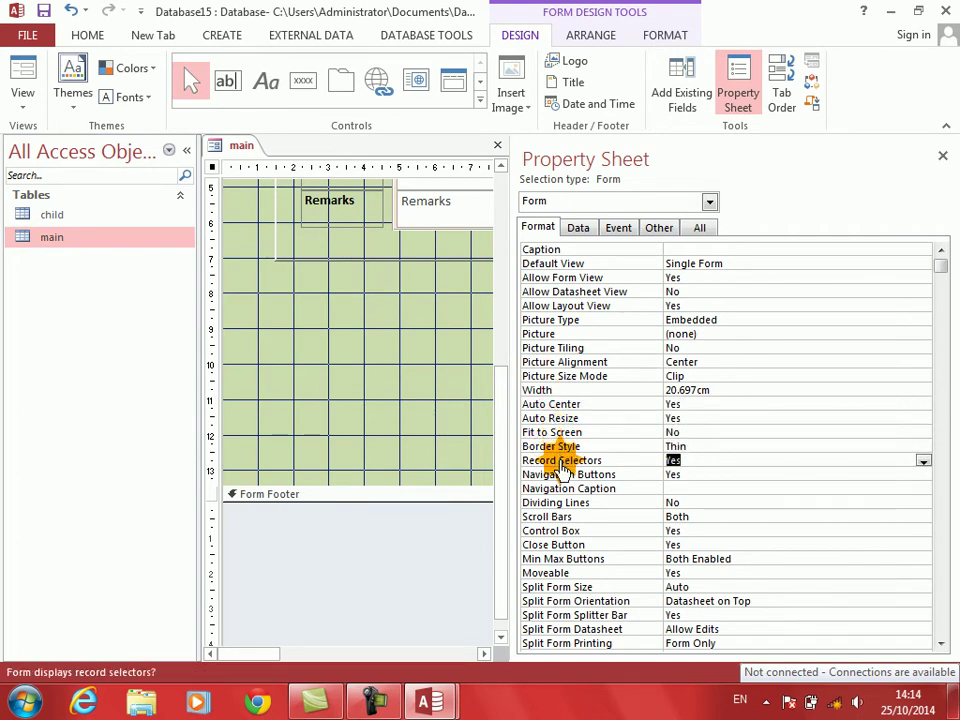
click(562, 476)
double_click(562, 476)
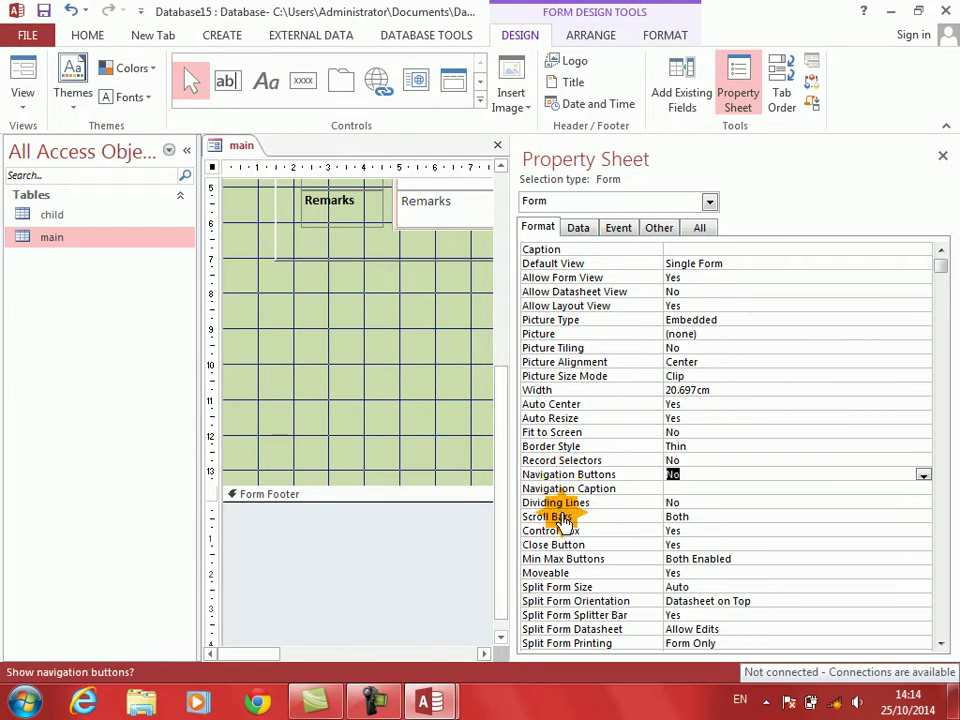
Set the form's Scroll Bars to Neither and Min Max Buttons to None, and save the form as main
double_click(566, 517)
click(566, 558)
double_click(566, 558)
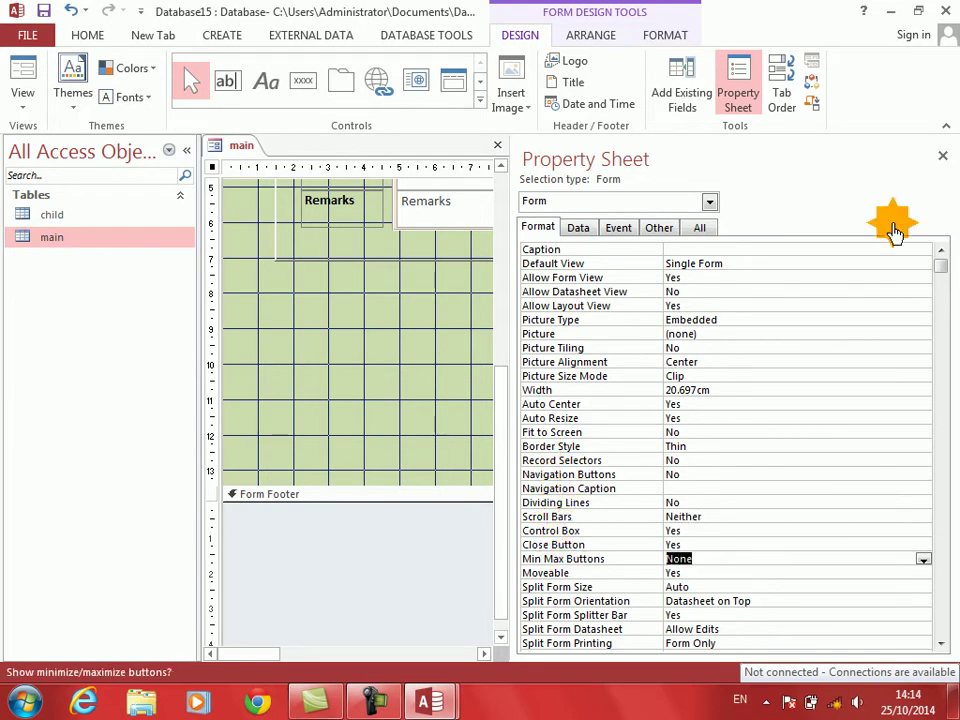
click(942, 160)
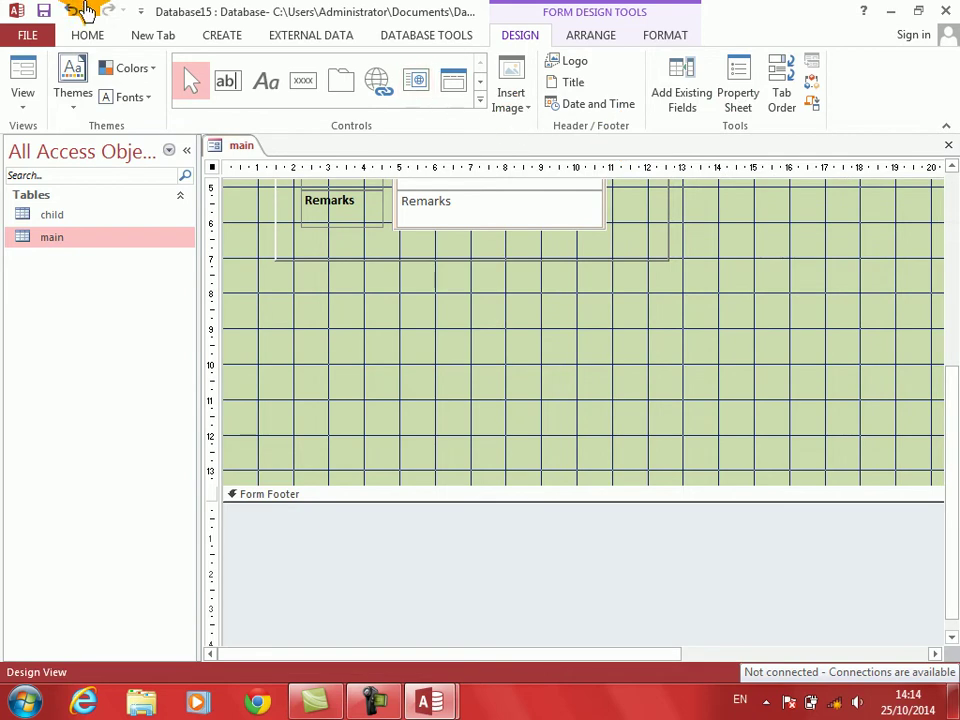
click(45, 12)
key(Return)
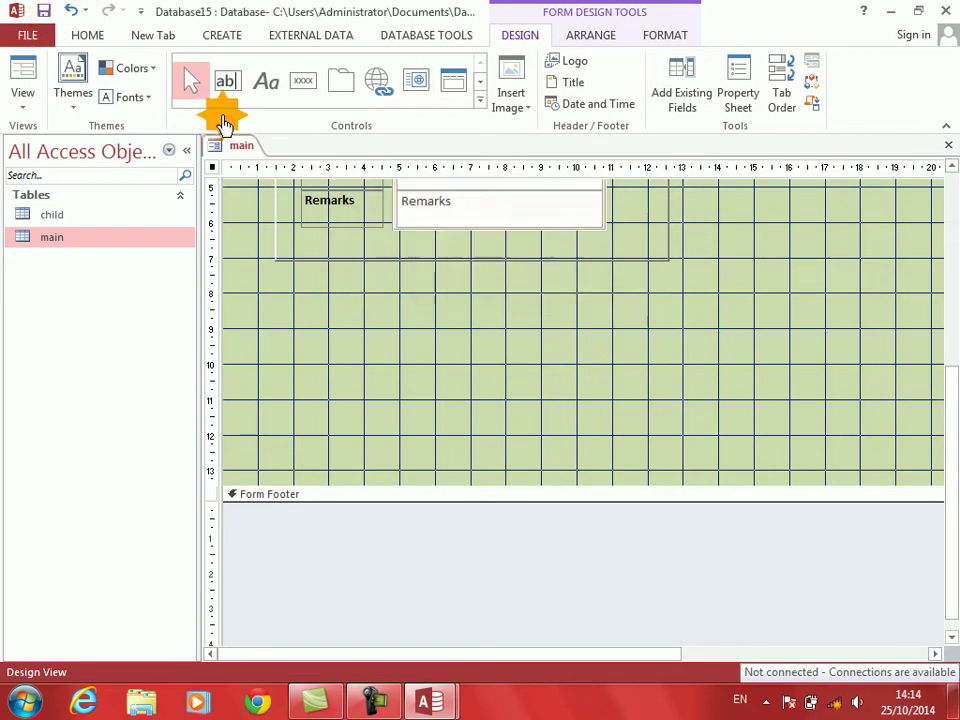
Preview the form in Form View, try its account fields, and return to Design View
click(30, 68)
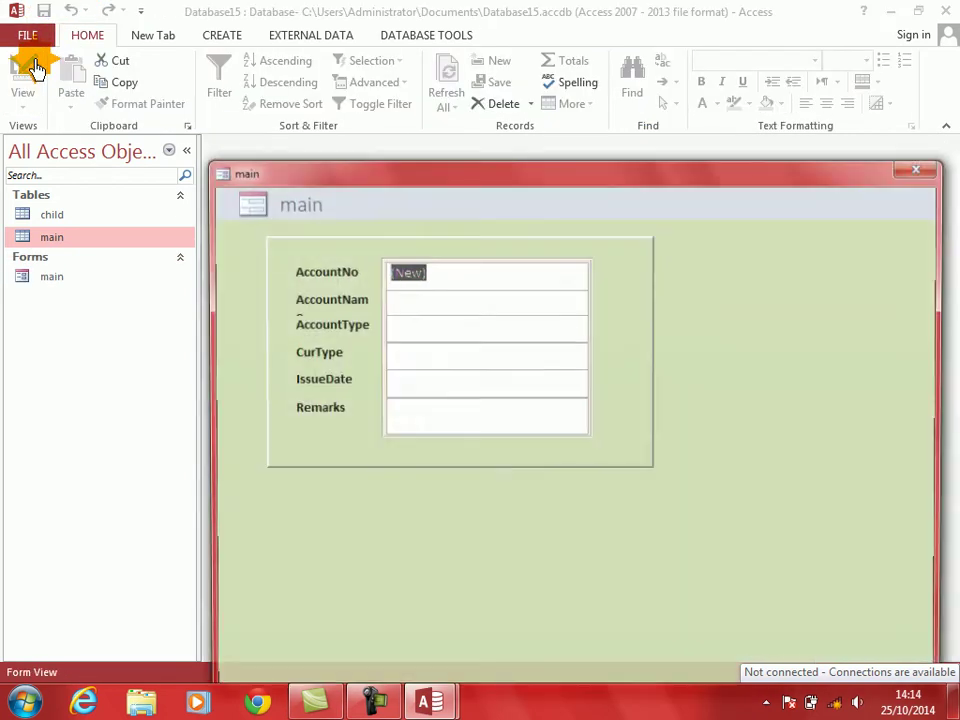
drag(406, 187, 313, 88)
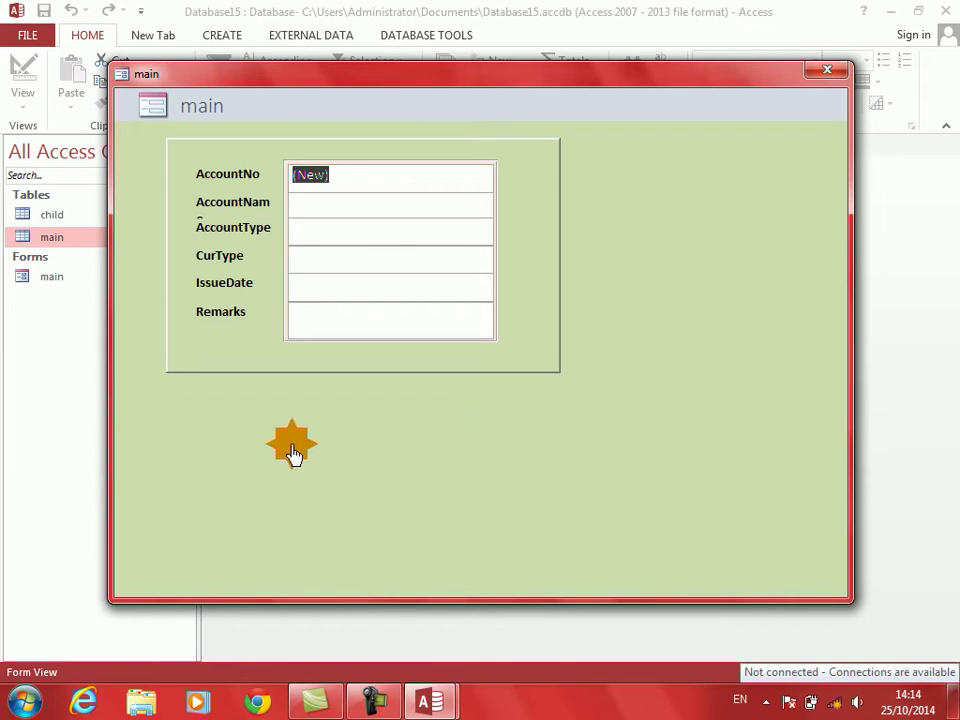
click(415, 227)
click(403, 206)
click(353, 241)
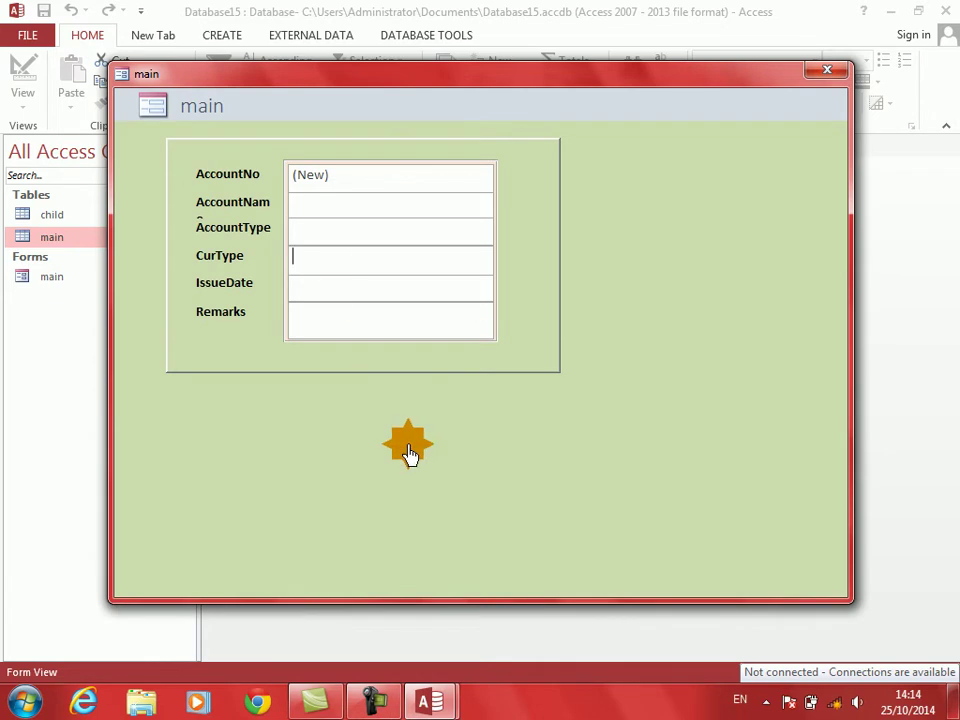
right_click(407, 448)
click(450, 500)
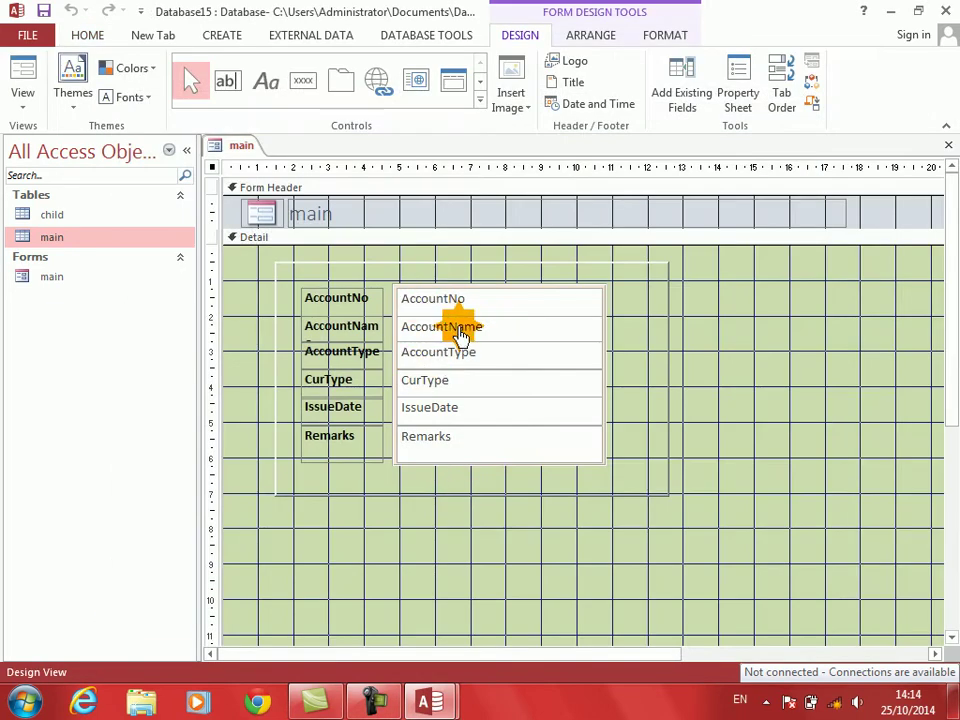
Change the AccountType text box into a combo box
right_click(468, 357)
mouse_move(600, 139)
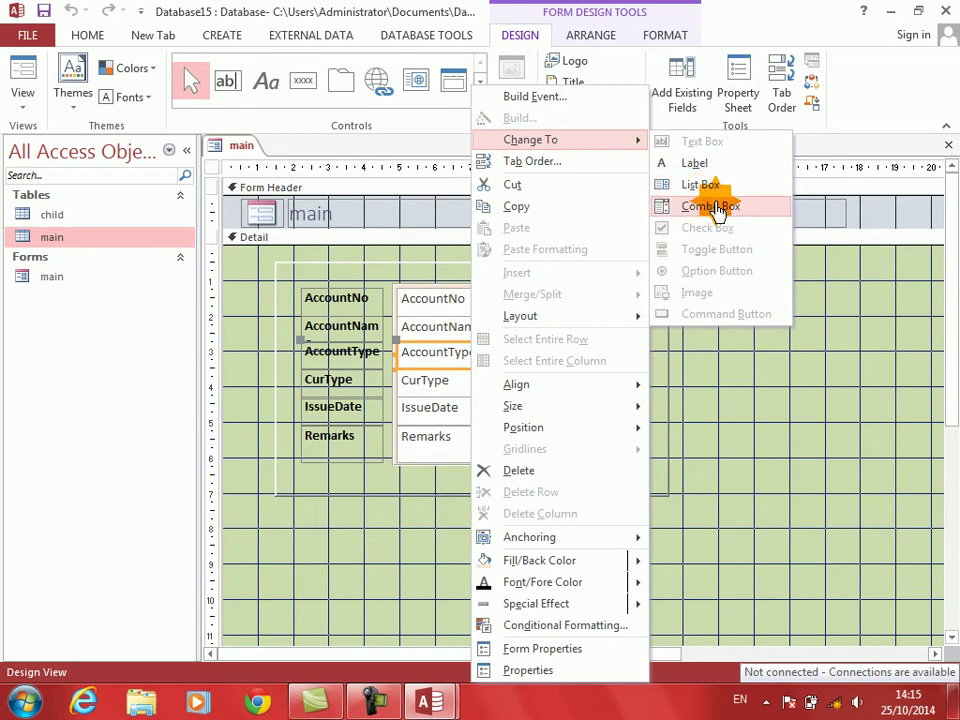
click(712, 207)
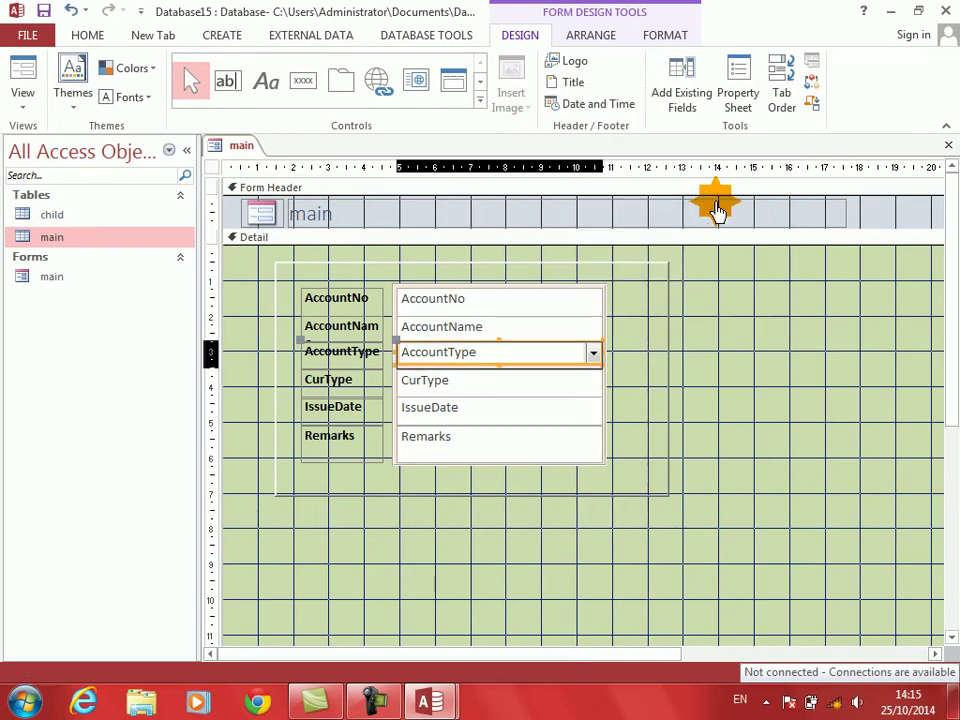
Set the AccountType combo box's Row Source Type to Value List and its Row Source to Saving;Current
click(482, 362)
right_click(484, 368)
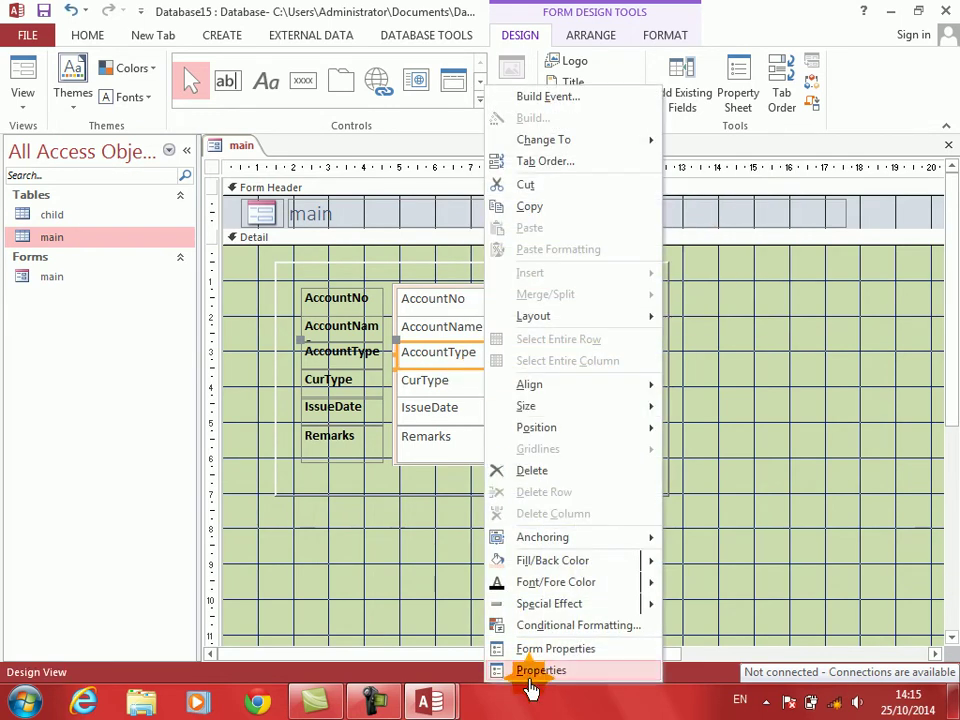
click(529, 610)
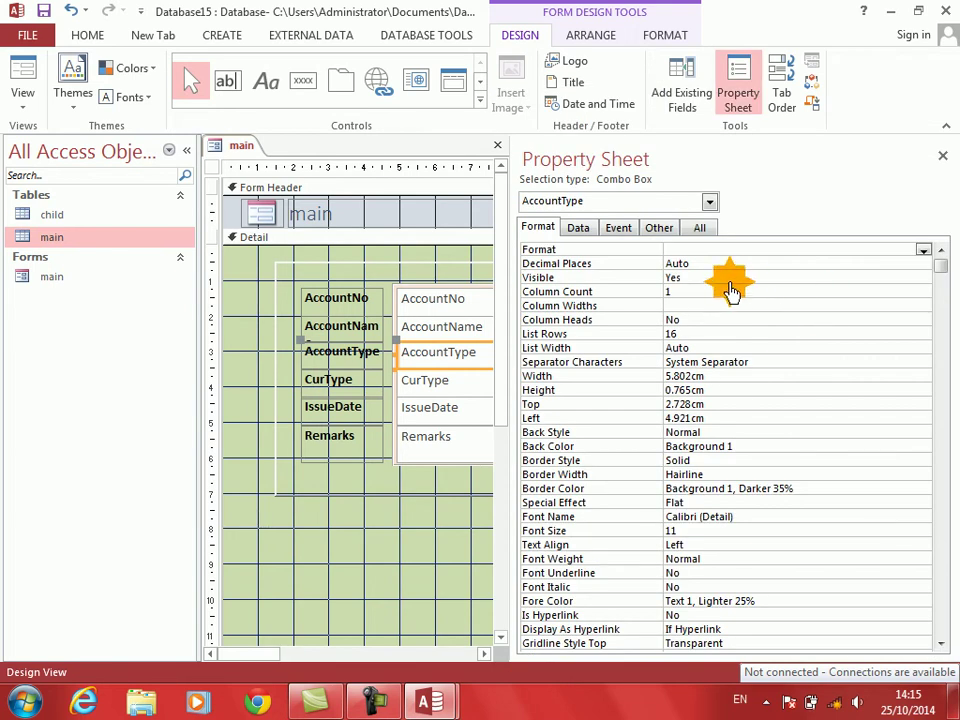
click(575, 228)
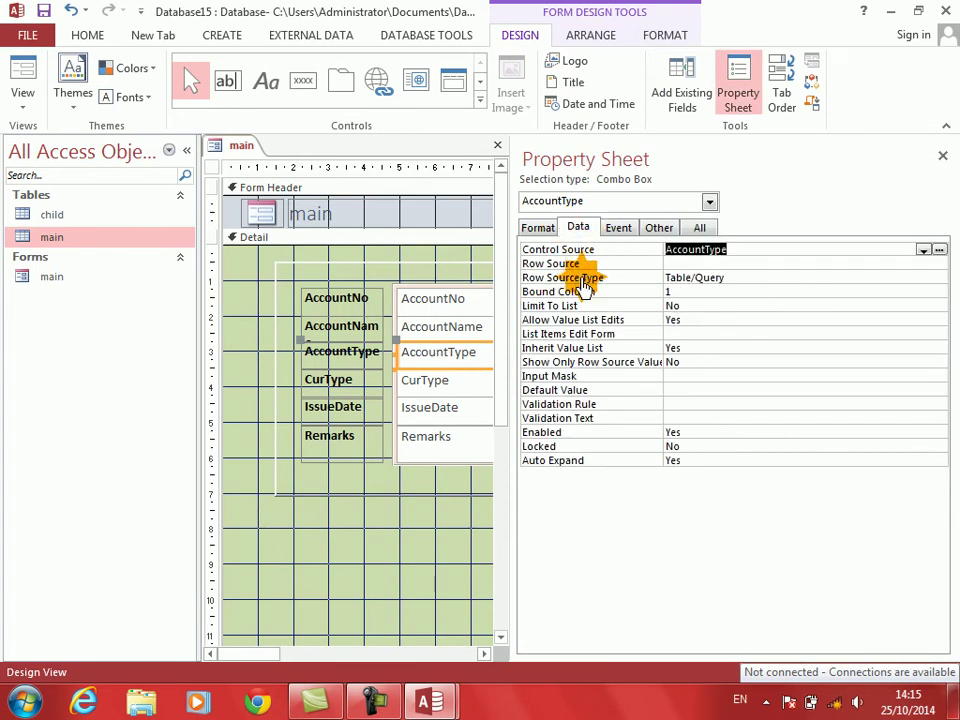
double_click(581, 277)
click(575, 264)
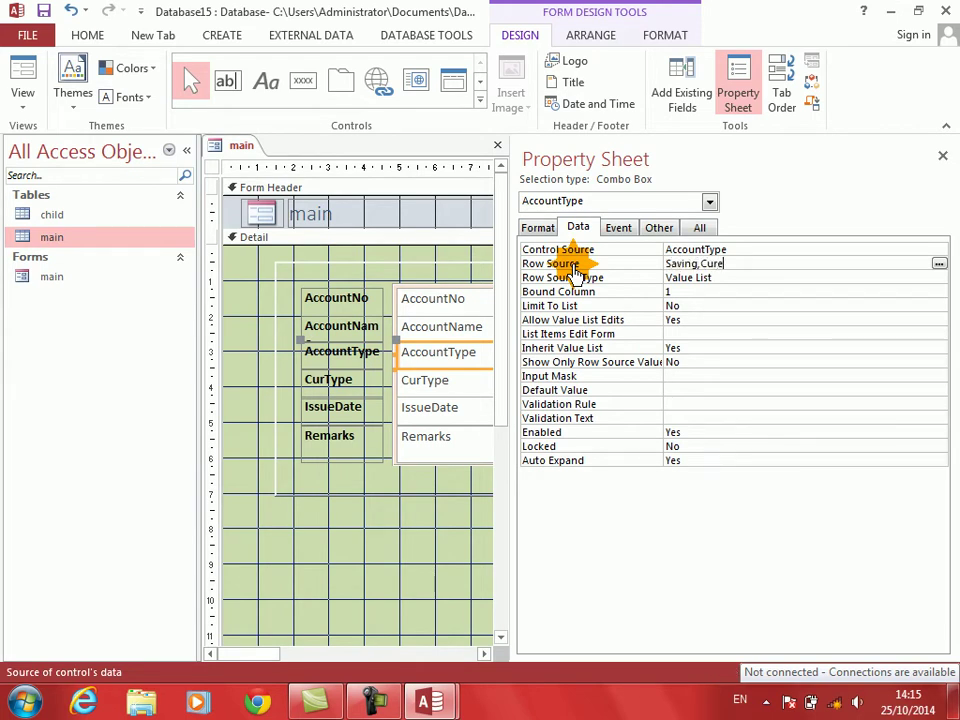
text(Saving,Current)
key(Return)
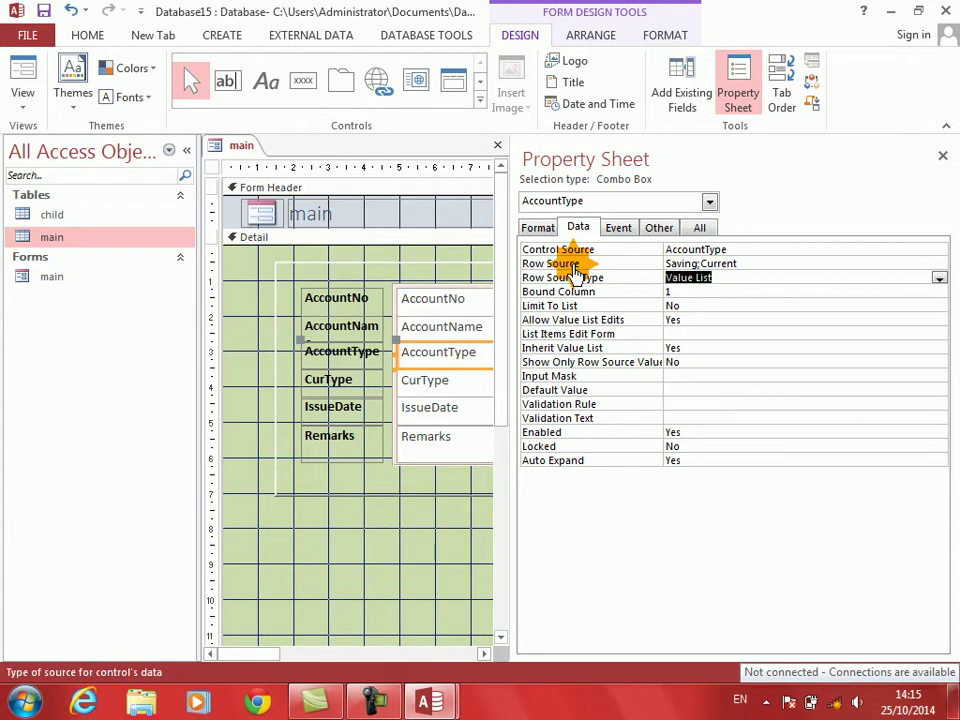
Change the CurType text box into a combo box and set its Row Source Type to Value List
right_click(440, 381)
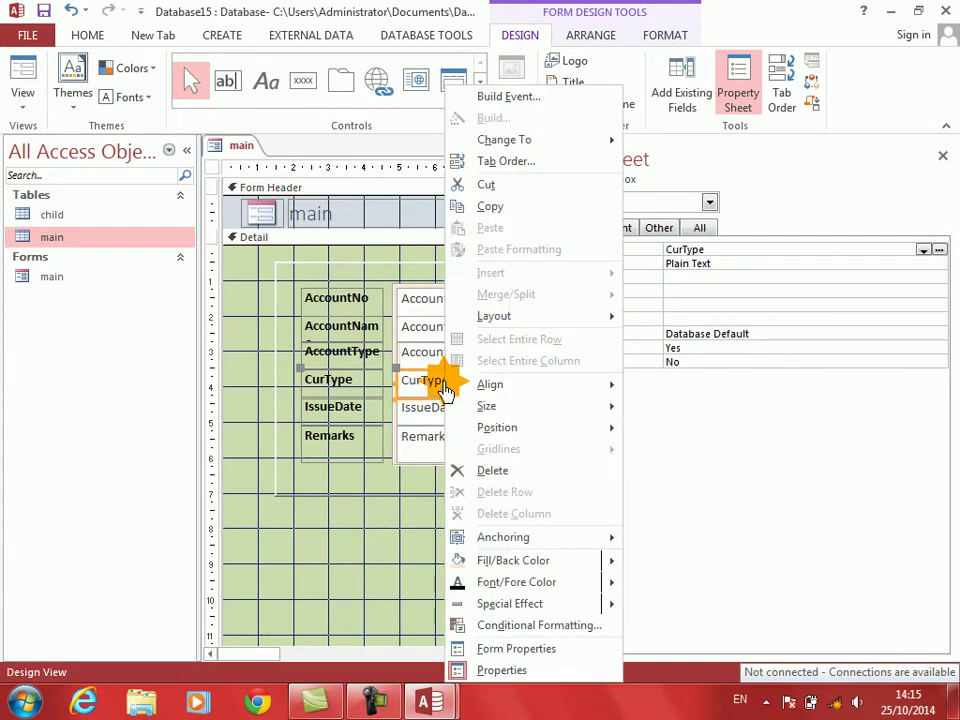
mouse_move(604, 141)
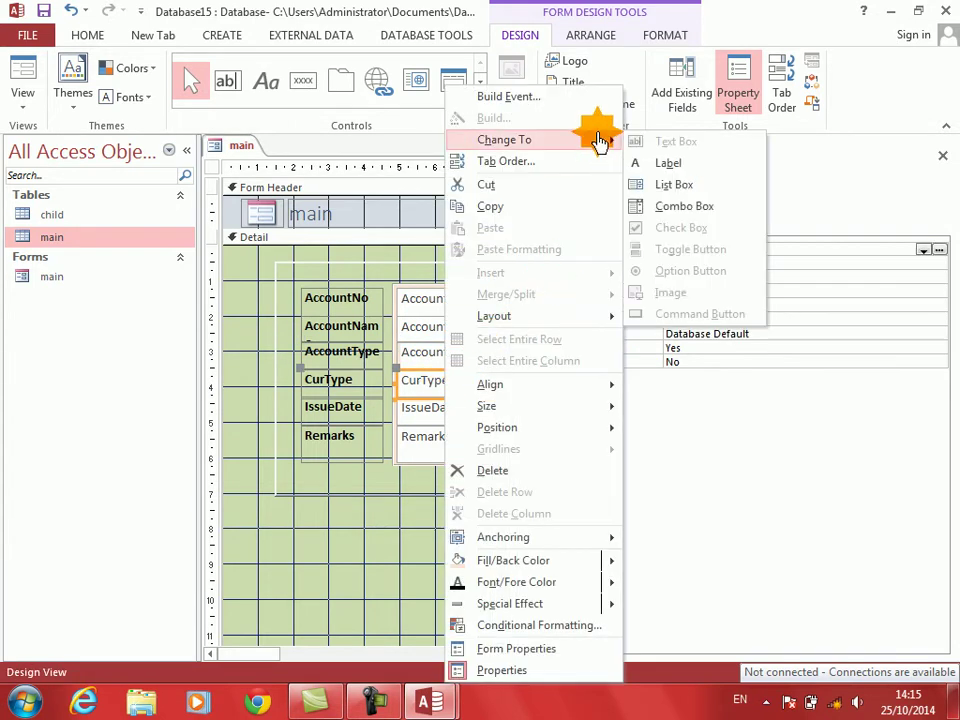
click(680, 210)
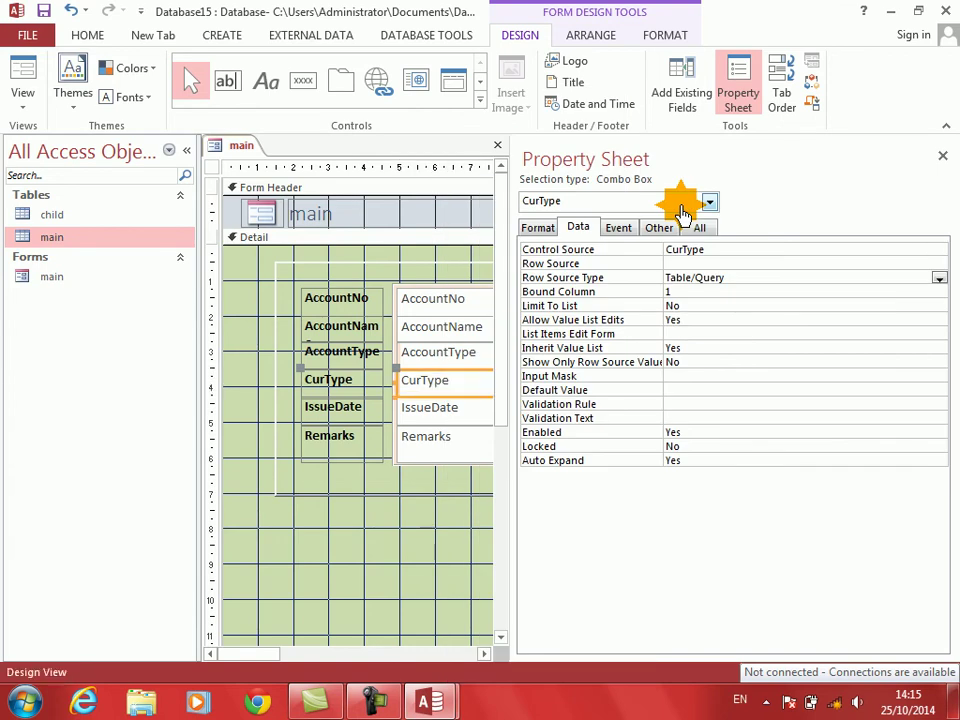
double_click(600, 289)
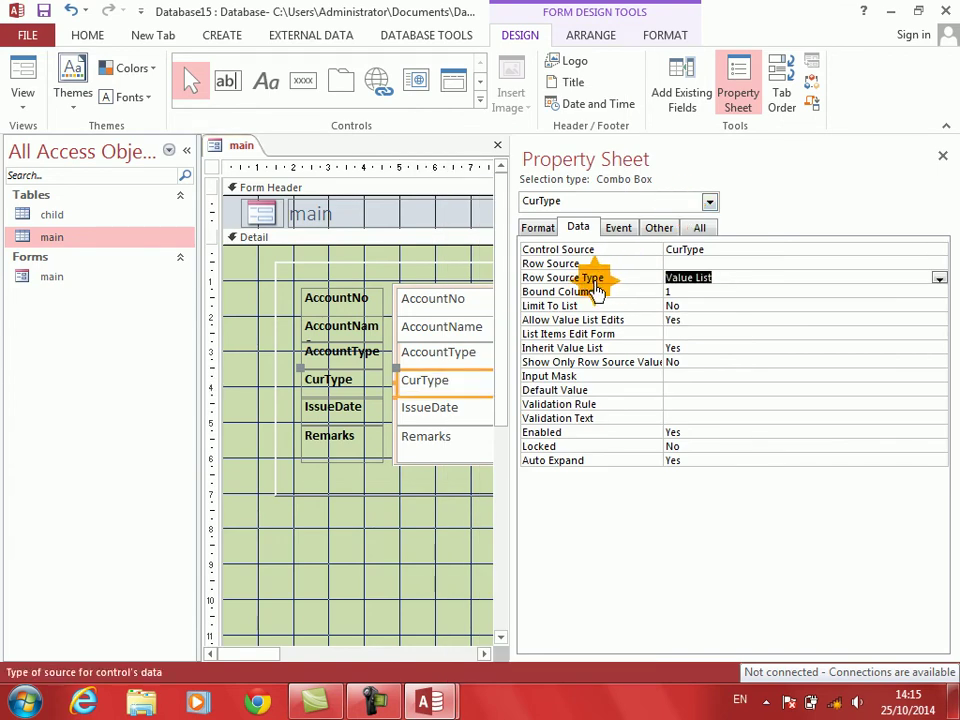
Switch the CurType combo box's Row Source Type to Table/Query and back to Value List
click(720, 286)
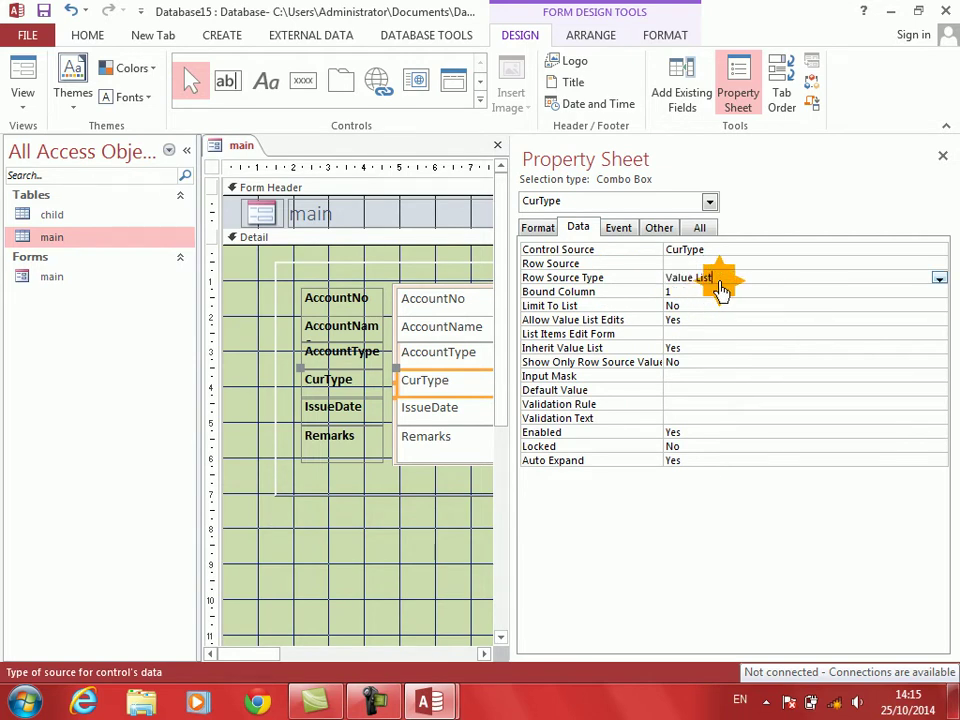
click(938, 278)
click(755, 292)
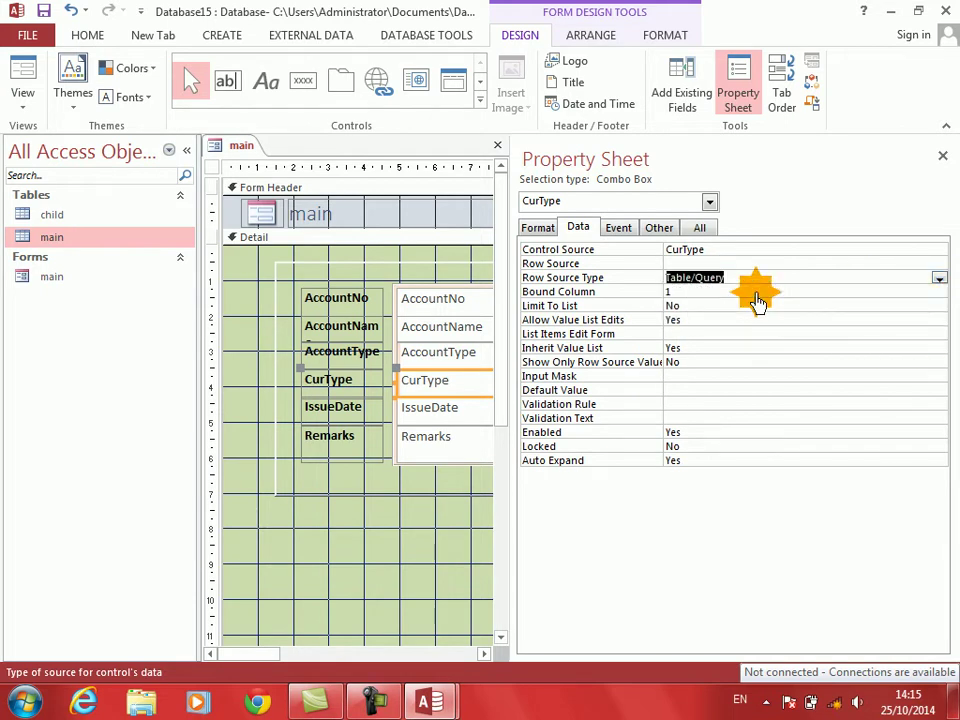
click(938, 278)
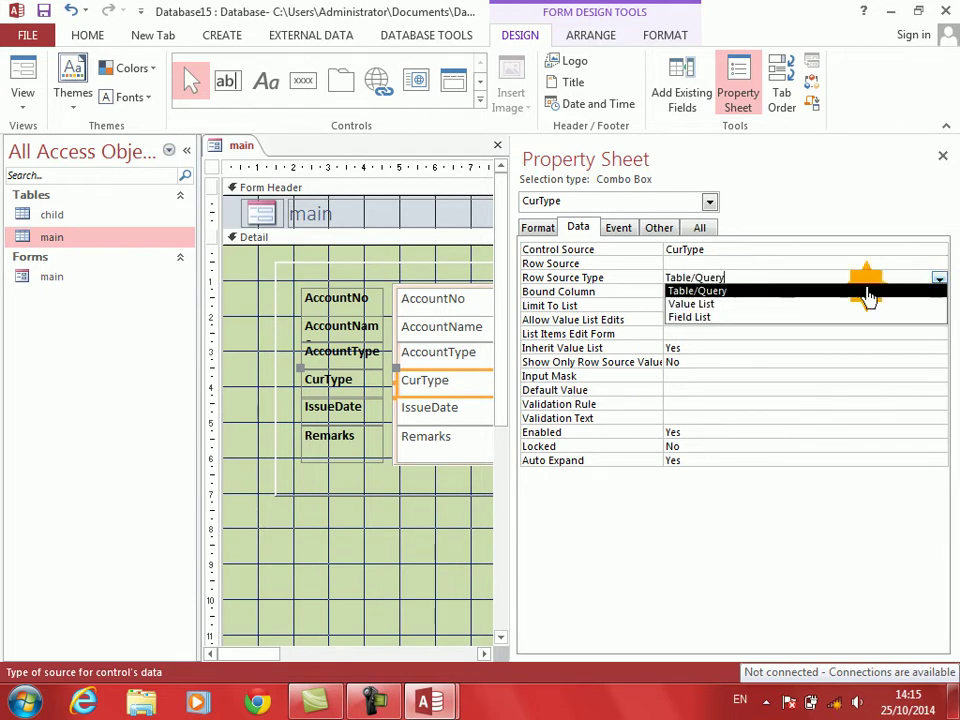
click(789, 306)
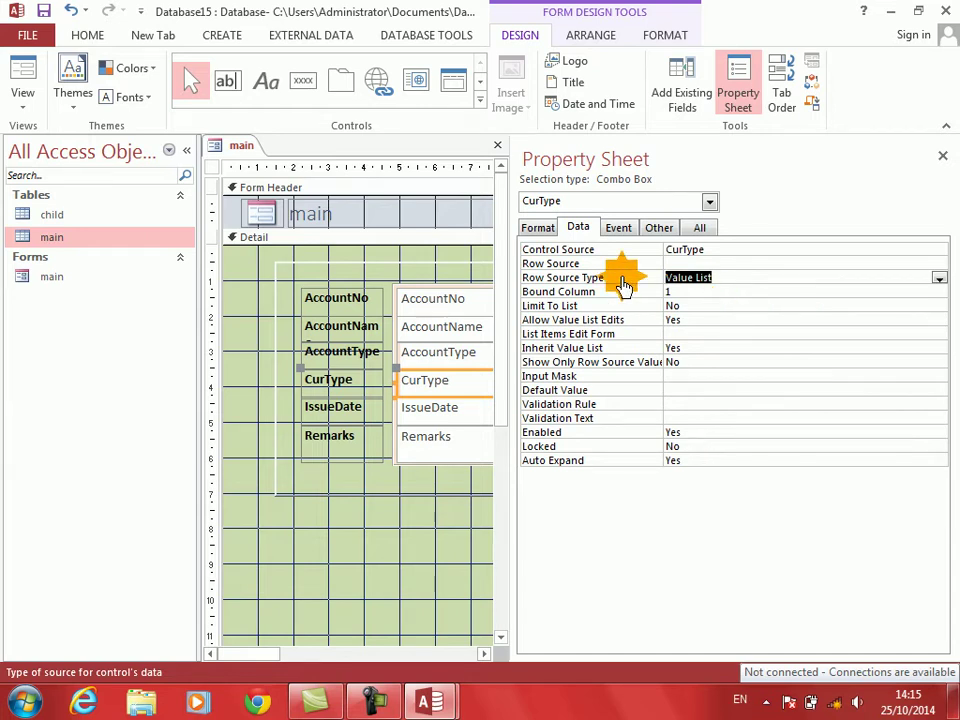
Set the CurType combo box's Row Source to USD;AFG and close its properties
click(576, 262)
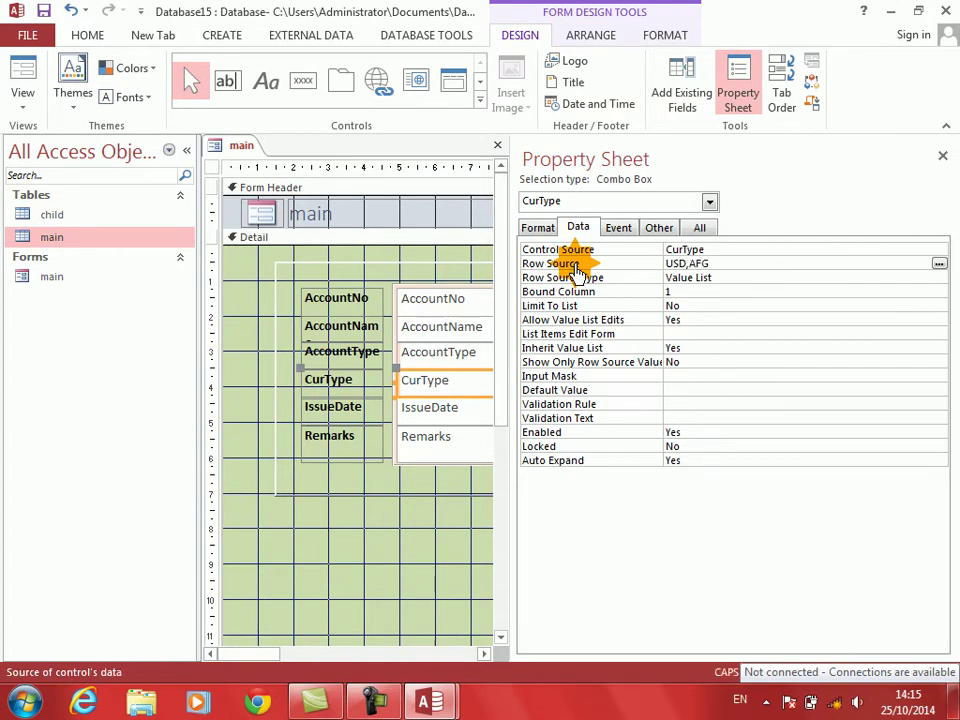
click(577, 274)
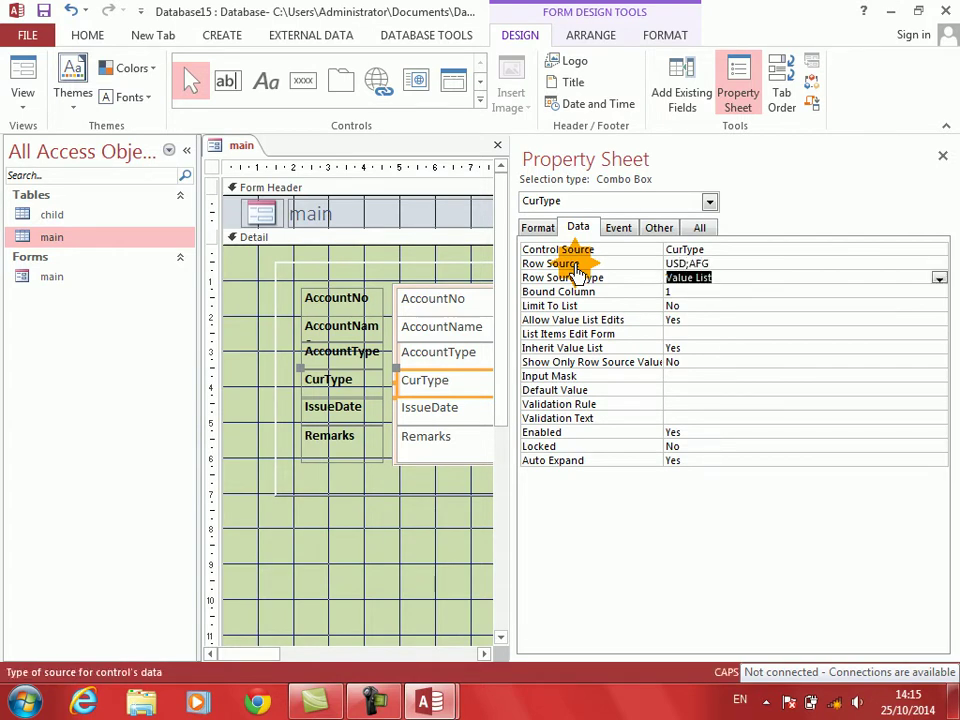
click(943, 160)
Preview the form in Form View and check the AccountType and CurType drop-down lists
click(20, 80)
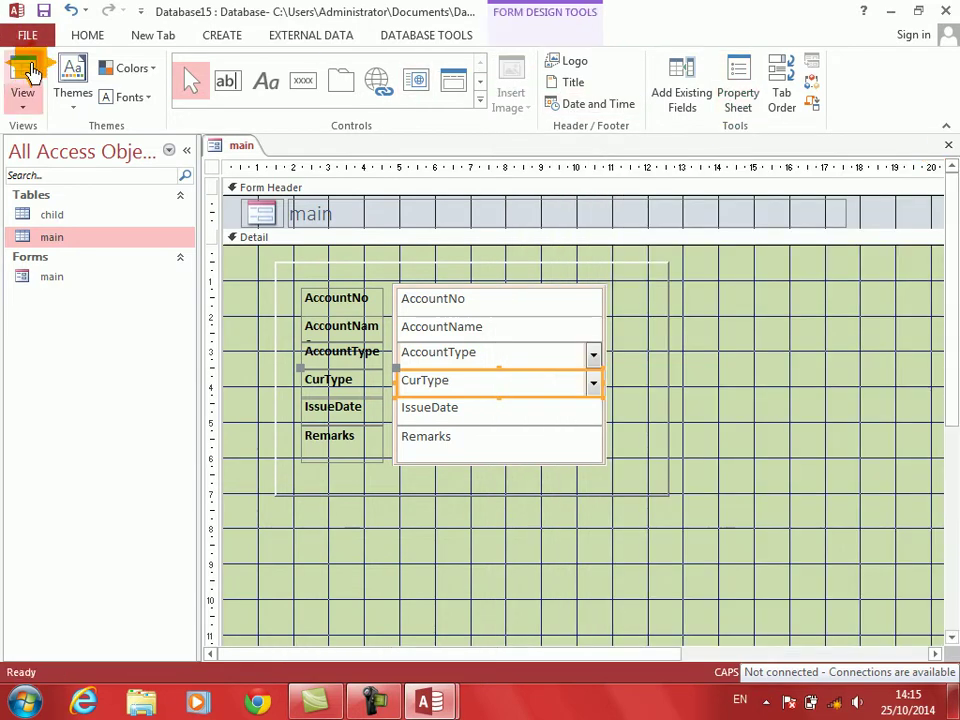
click(579, 328)
click(579, 328)
click(579, 356)
click(579, 356)
Test the form's tab order from the AccountName field onward and return to Design View
click(521, 300)
key(Tab)
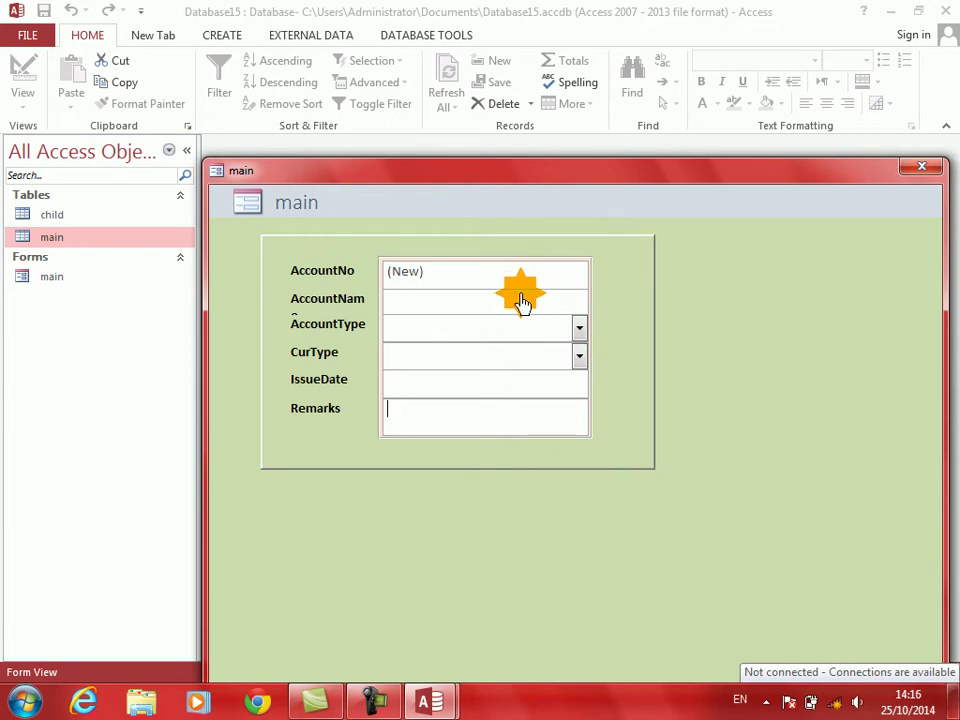
key(Tab)
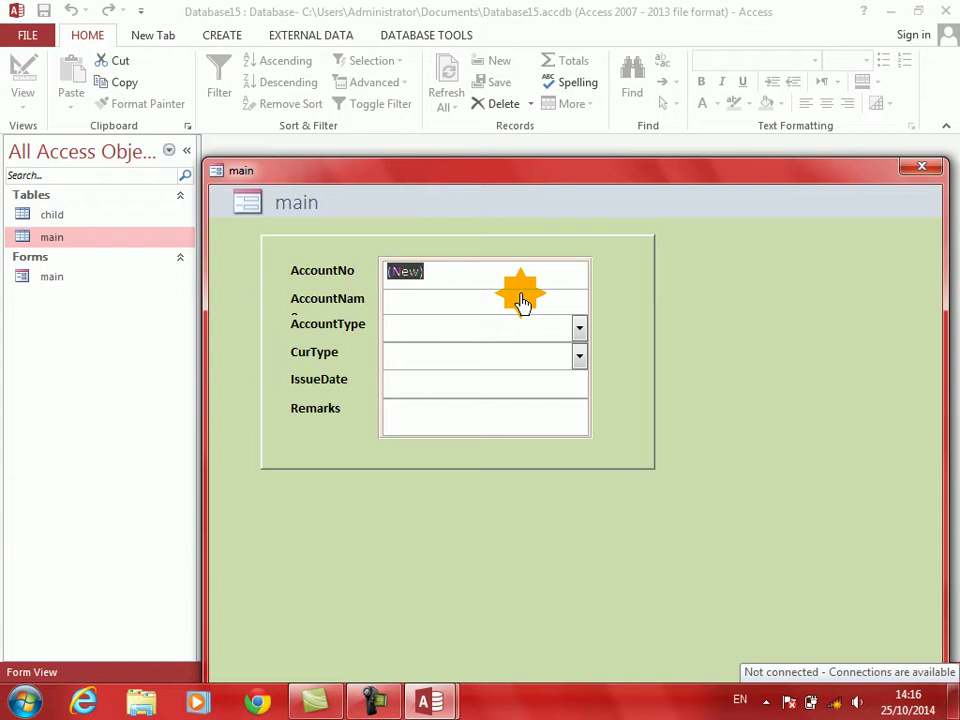
key(Tab)
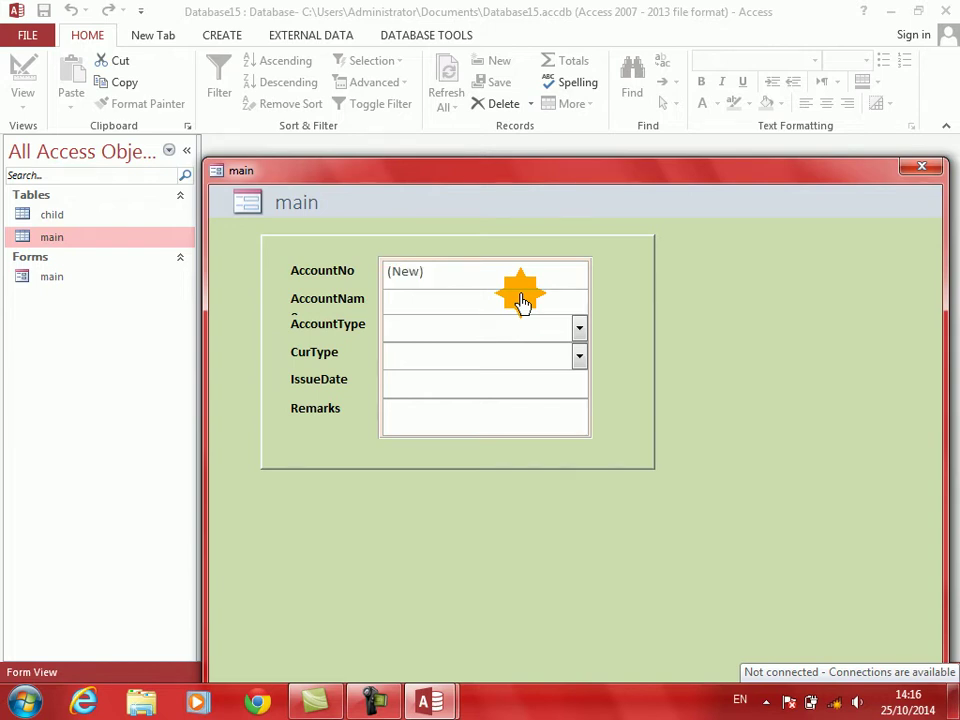
key(Tab)
right_click(776, 392)
click(803, 443)
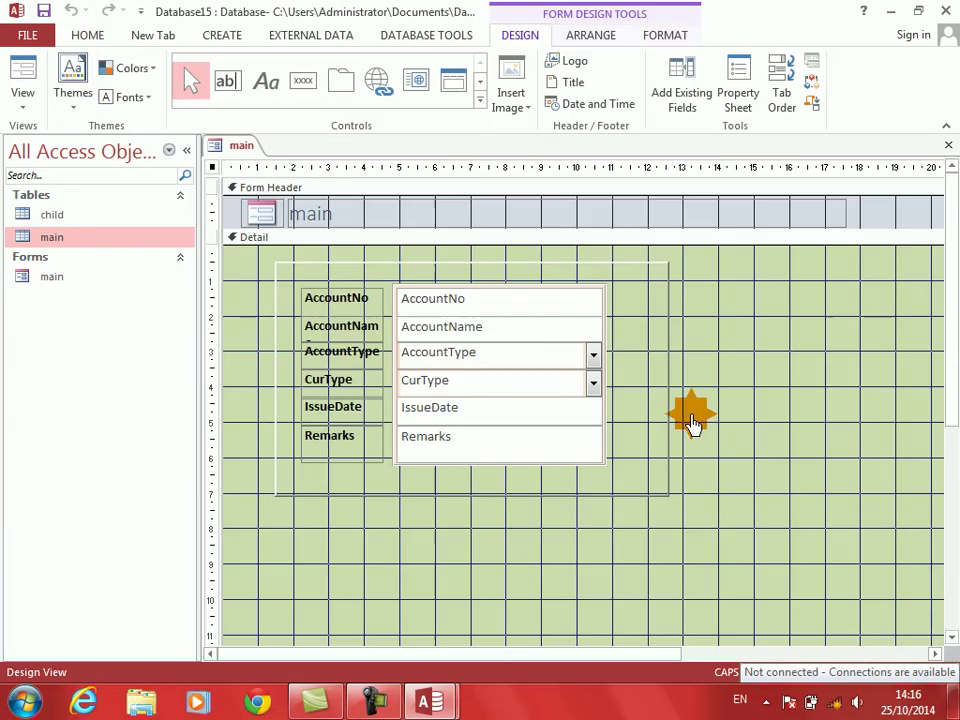
Show the AccountNo text box's Other properties and check its Tab Index
click(534, 300)
right_click(534, 302)
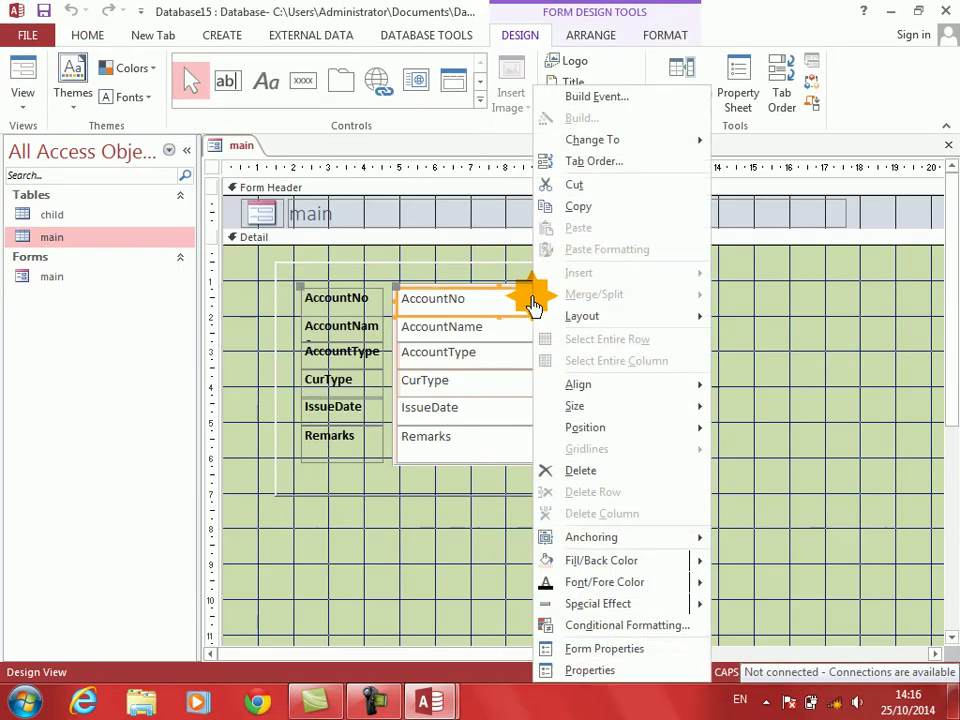
click(628, 672)
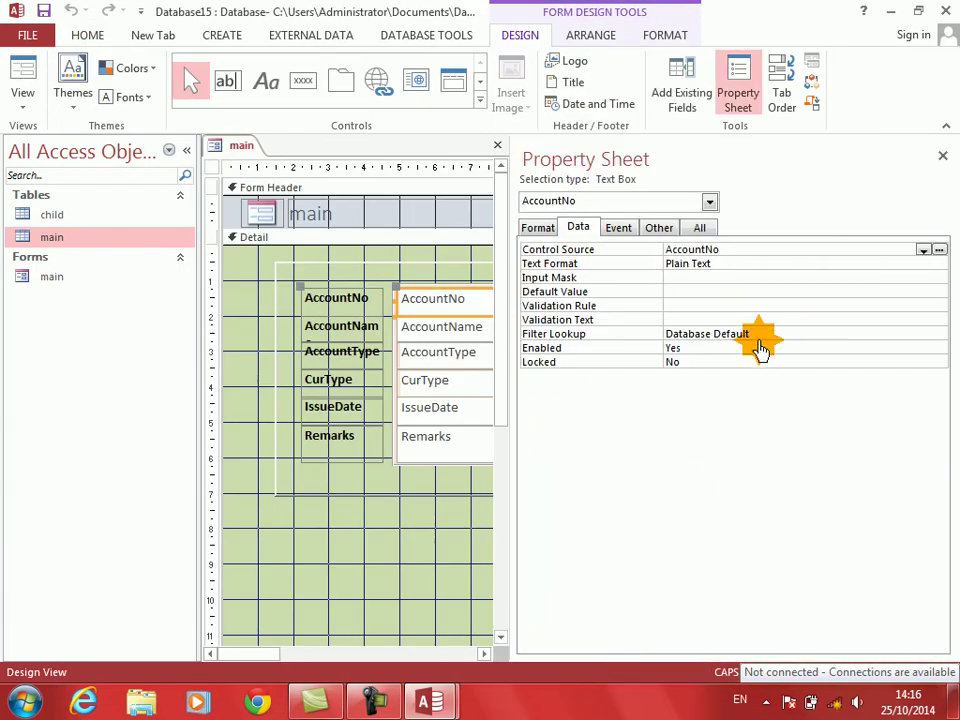
click(658, 226)
drag(514, 340, 575, 334)
click(729, 307)
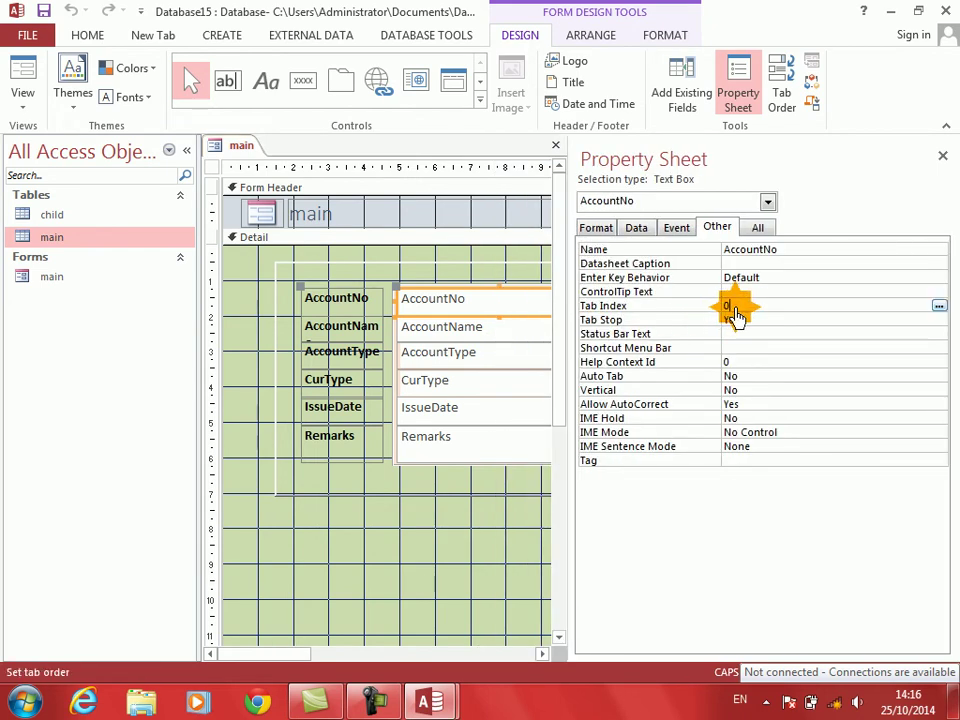
Set the AccountName text box's Tab Index to 1 and select the AccountType combo box
click(499, 334)
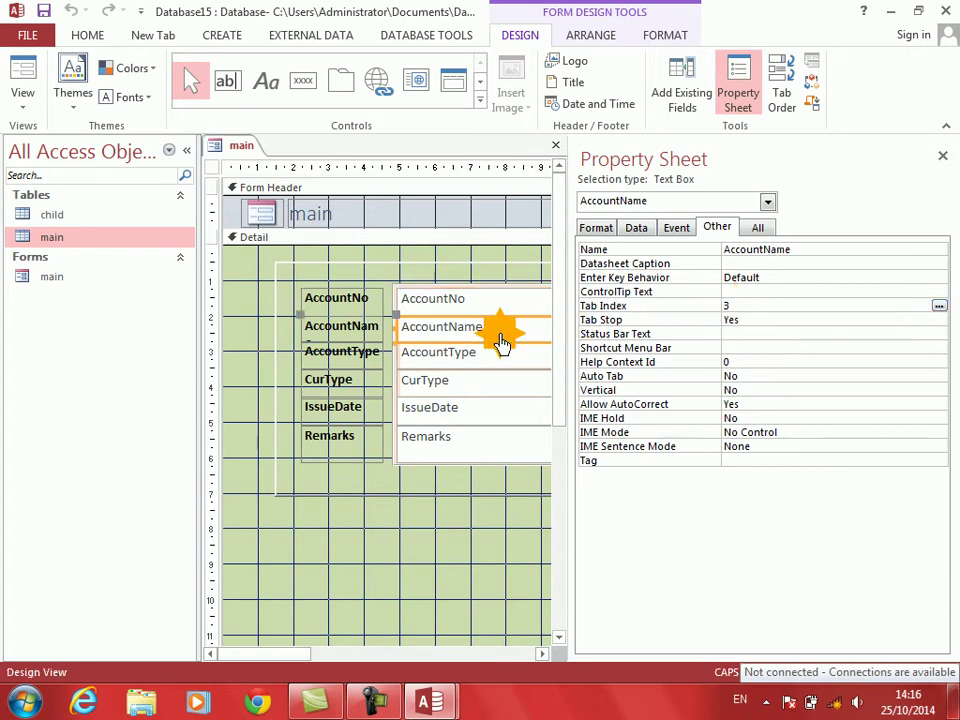
click(597, 308)
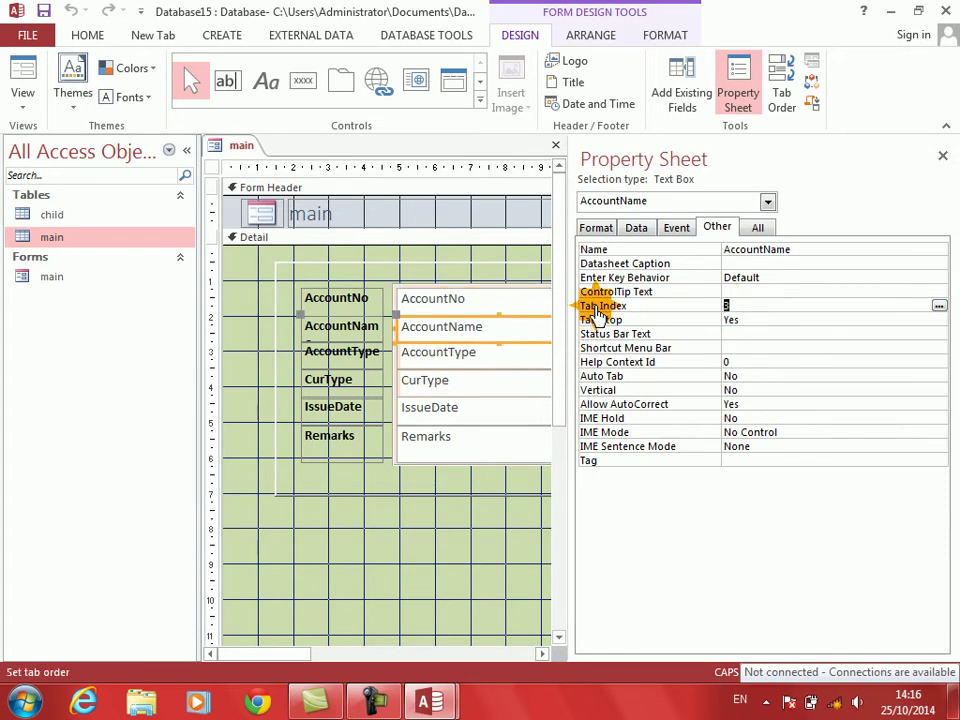
text(1)
click(450, 356)
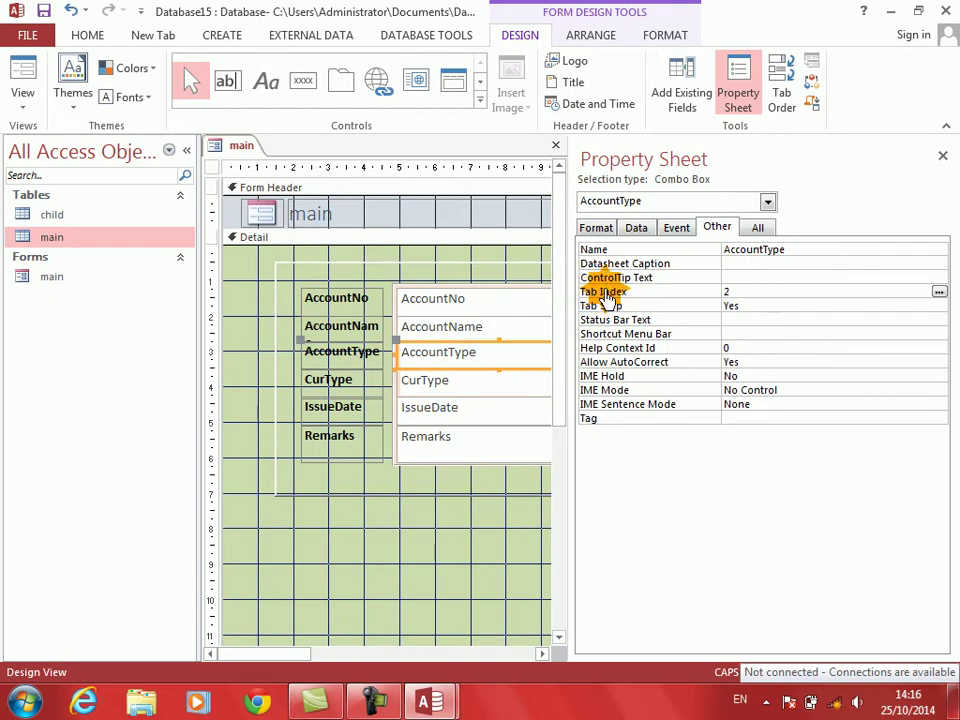
Check the Tab Index of the CurType combo box and the IssueDate and Remarks text boxes
click(484, 389)
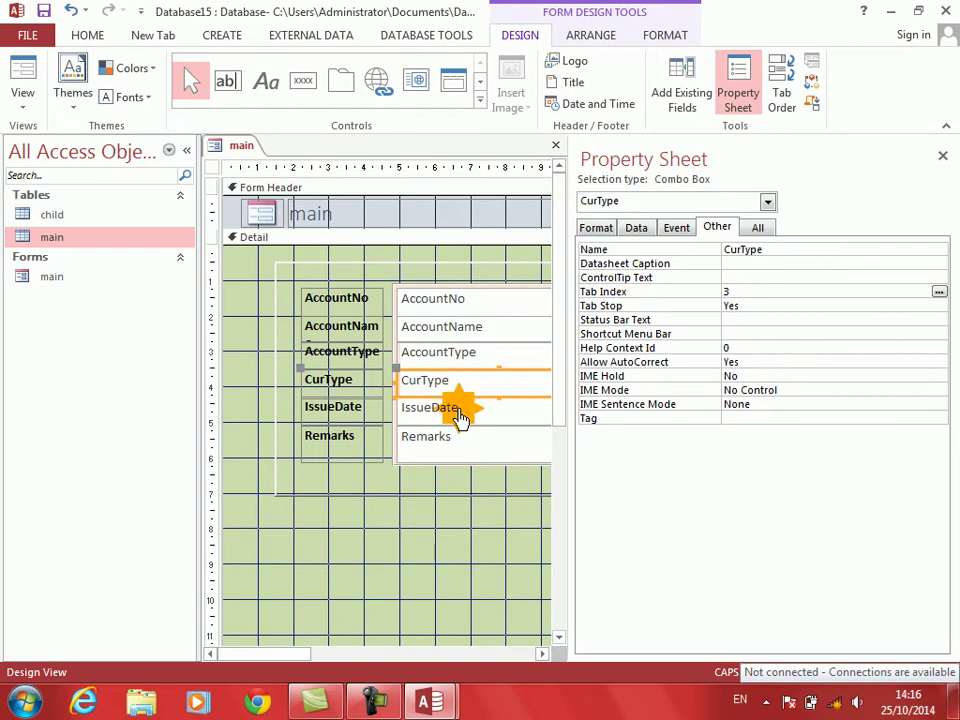
click(463, 413)
click(443, 438)
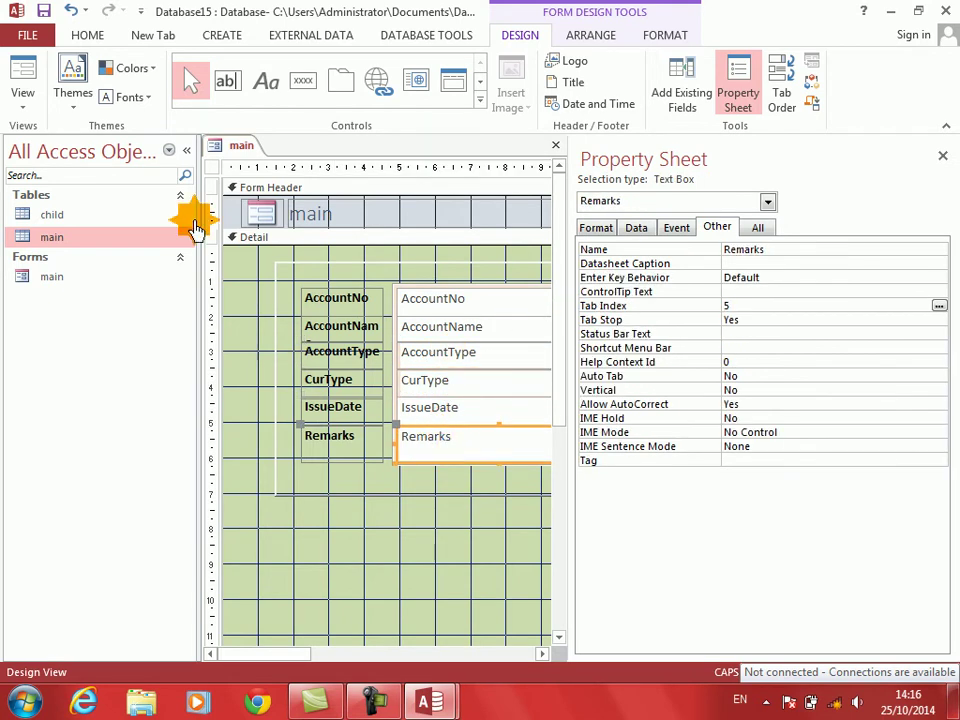
Test the tab order through the account fields in Form View and return to Design View
click(23, 73)
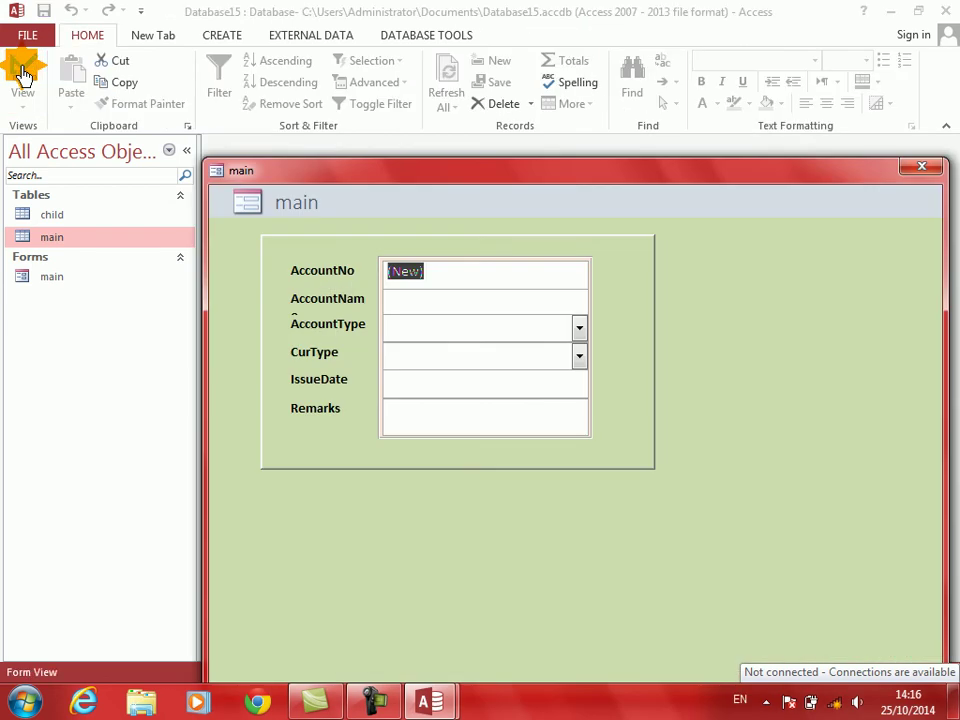
key(Tab)
key(Tab)
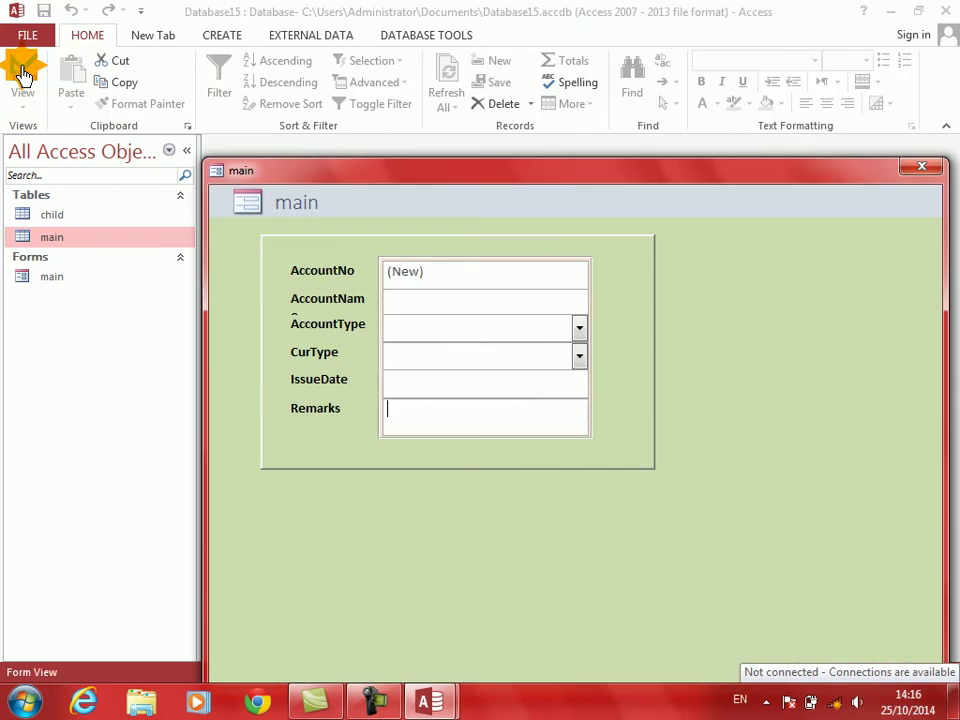
right_click(789, 362)
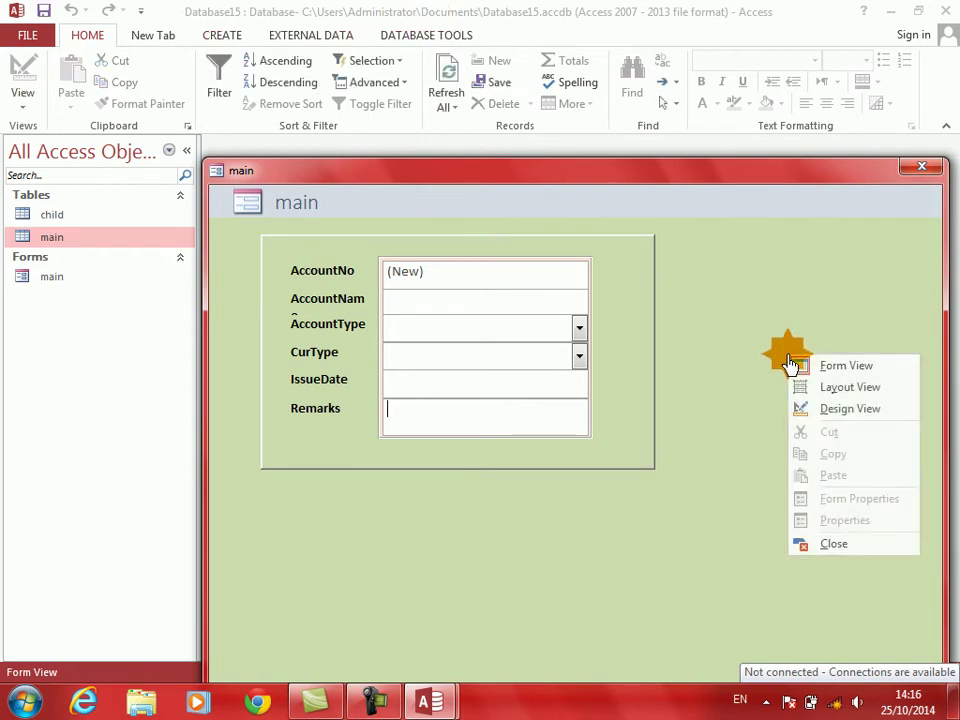
click(812, 412)
Close the property sheet and extend the form's Detail section to about 16 cm high
click(944, 158)
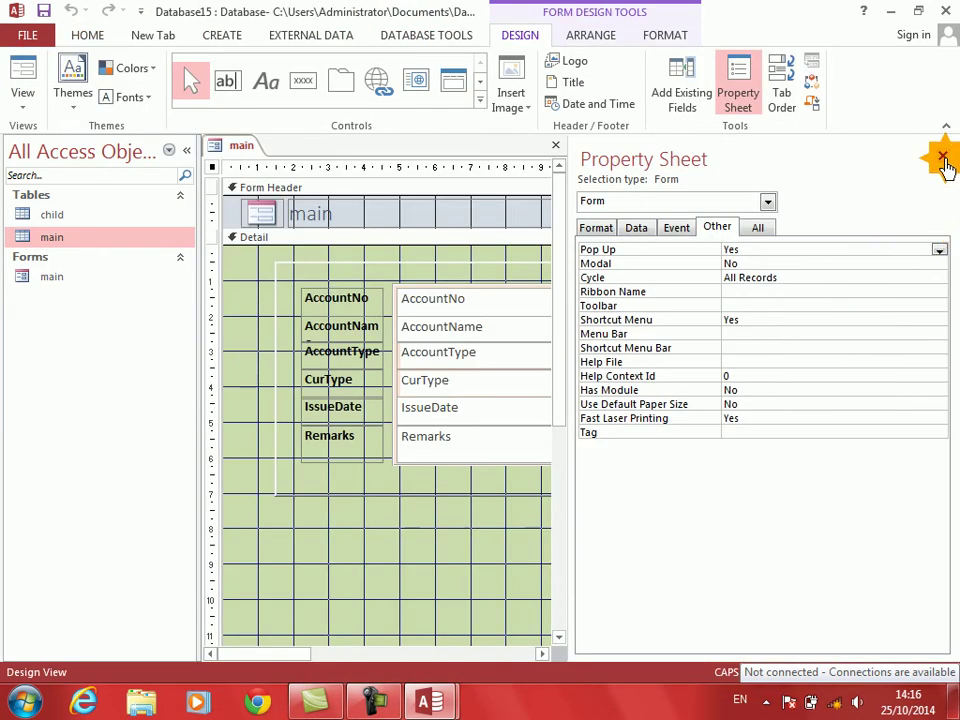
drag(949, 214, 945, 371)
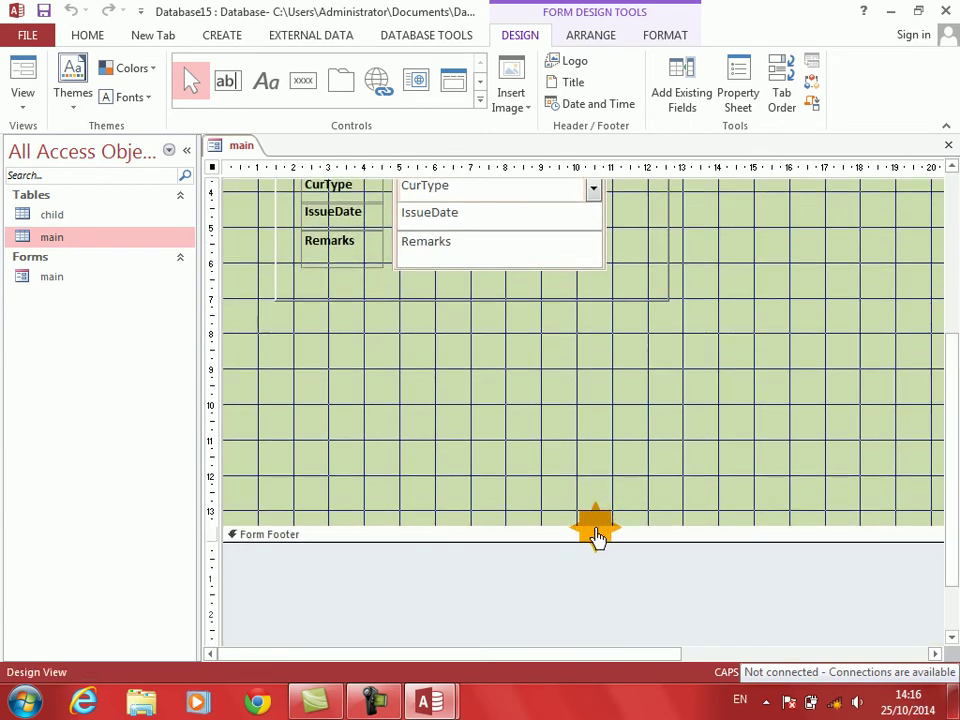
drag(595, 565, 591, 634)
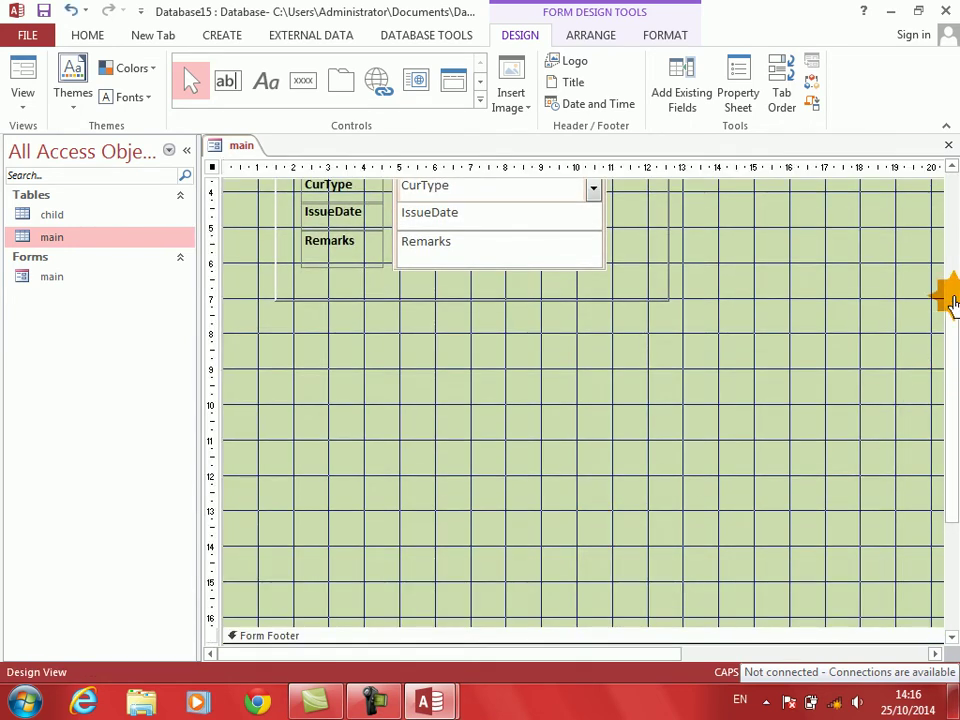
click(950, 292)
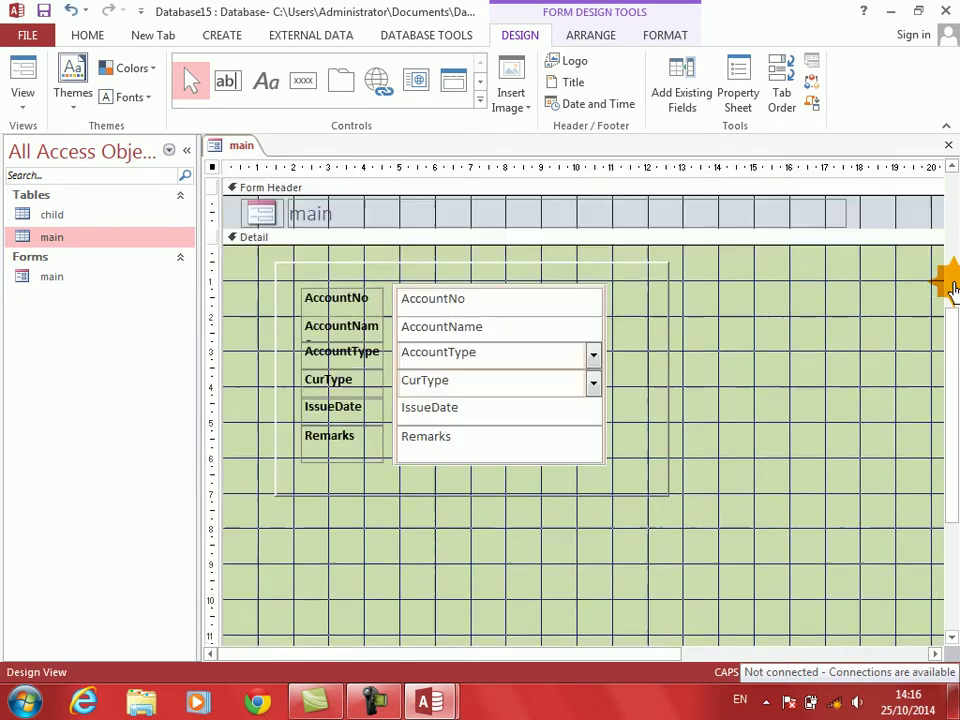
Draw a subform control about 15 cm wide and 3 cm high below the account fields frame
click(479, 102)
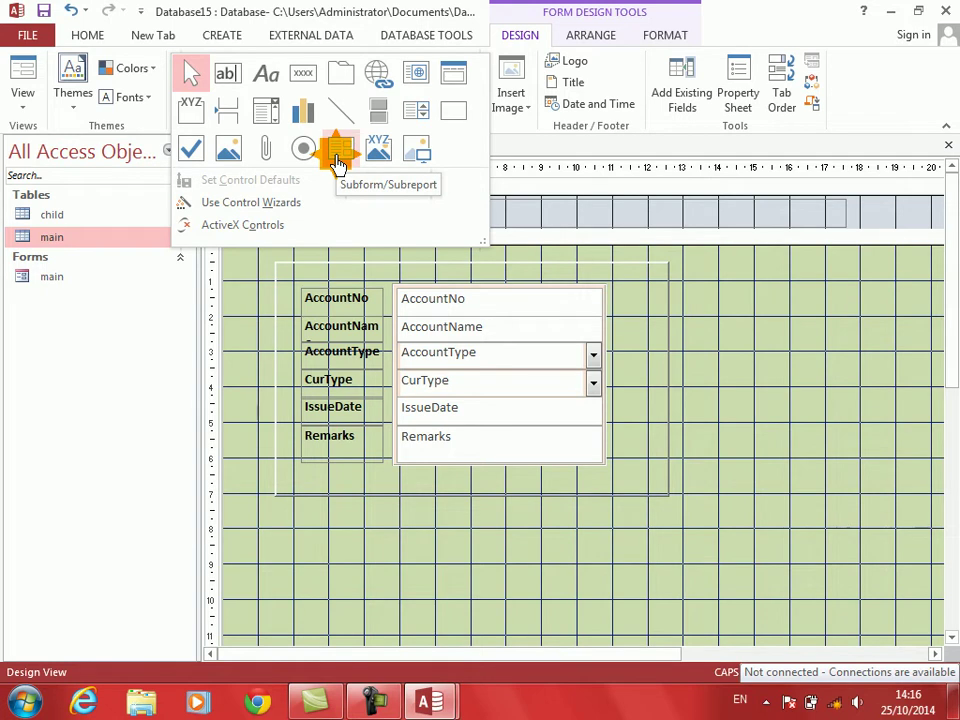
click(337, 158)
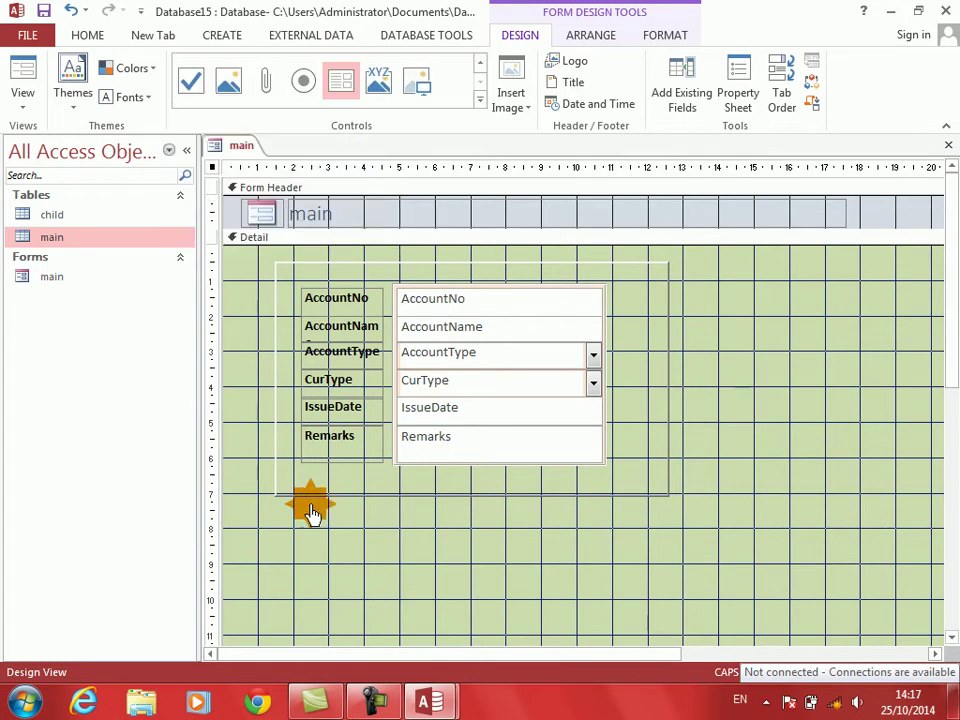
drag(288, 533, 815, 607)
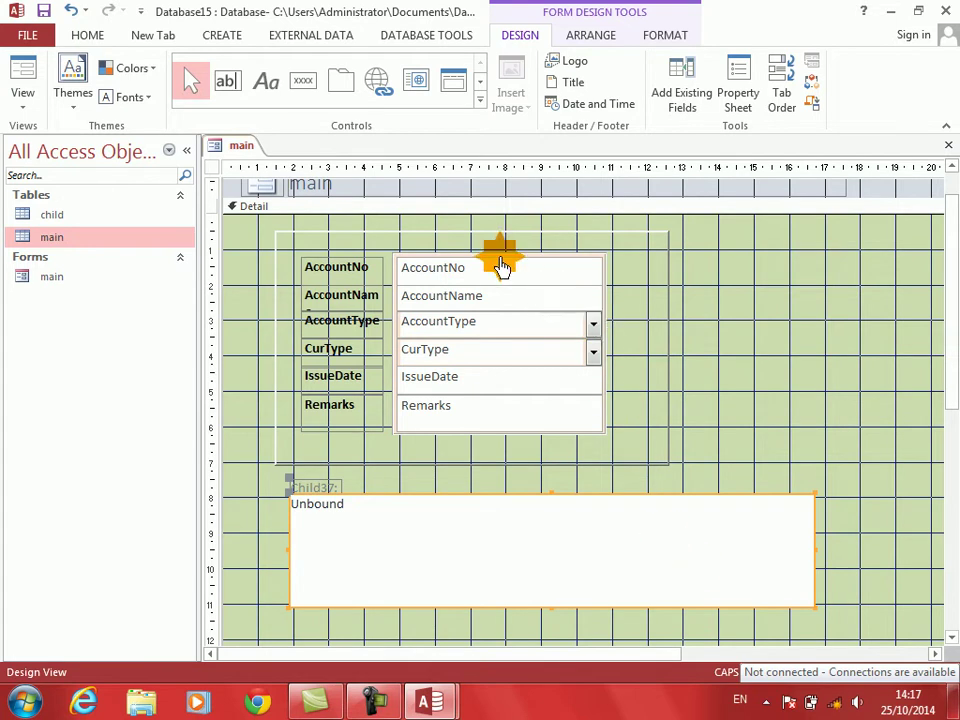
Set the subform control's Source Object to Table.child and check its master and child link fields
right_click(505, 503)
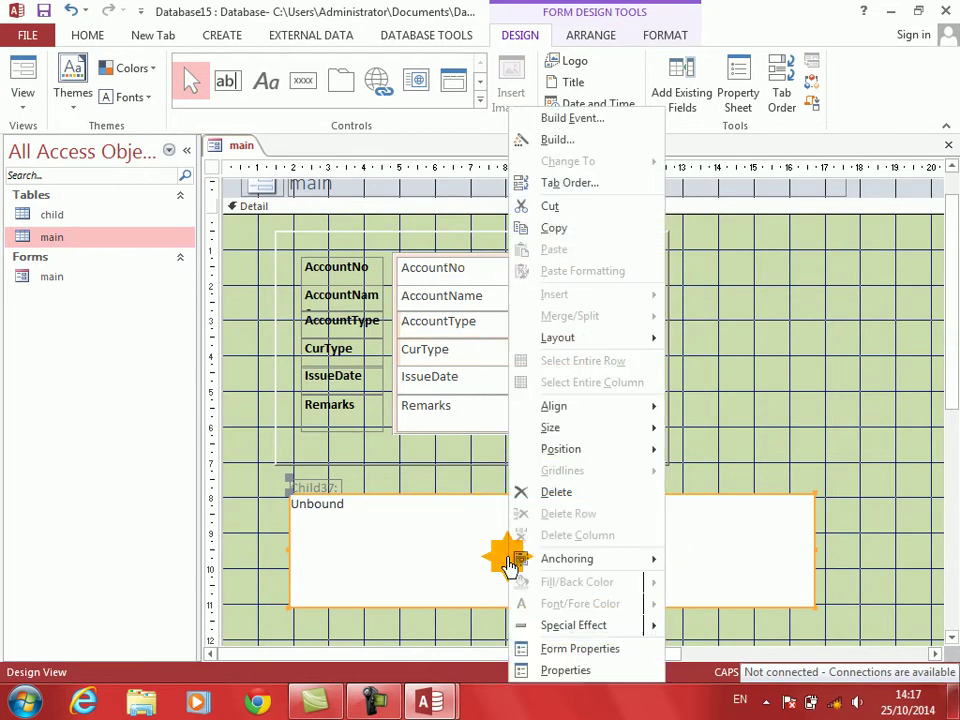
click(555, 671)
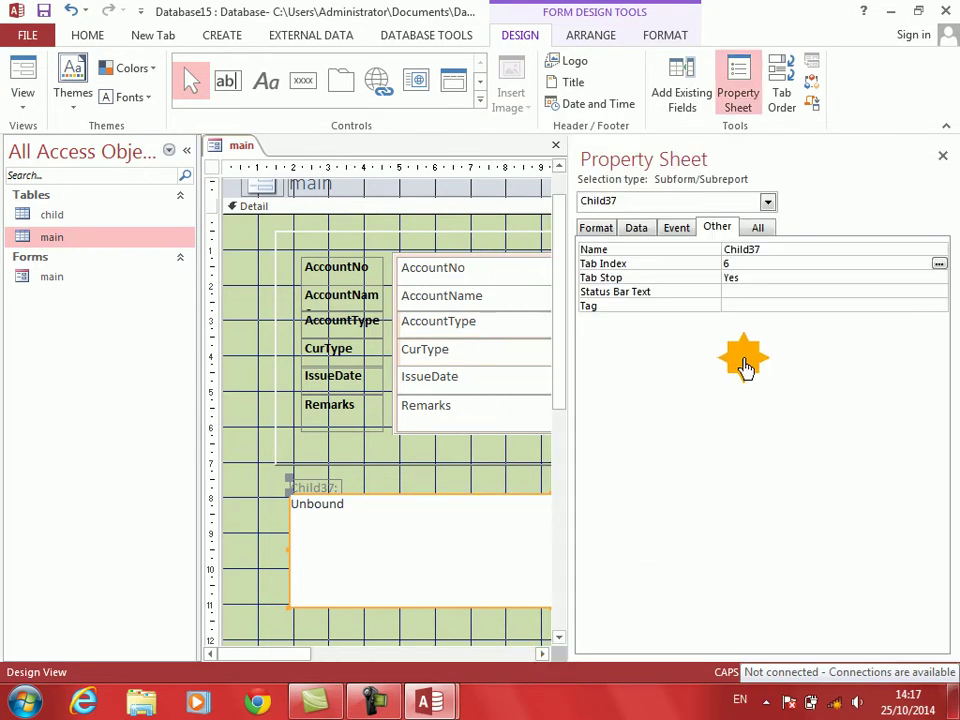
click(636, 229)
click(615, 252)
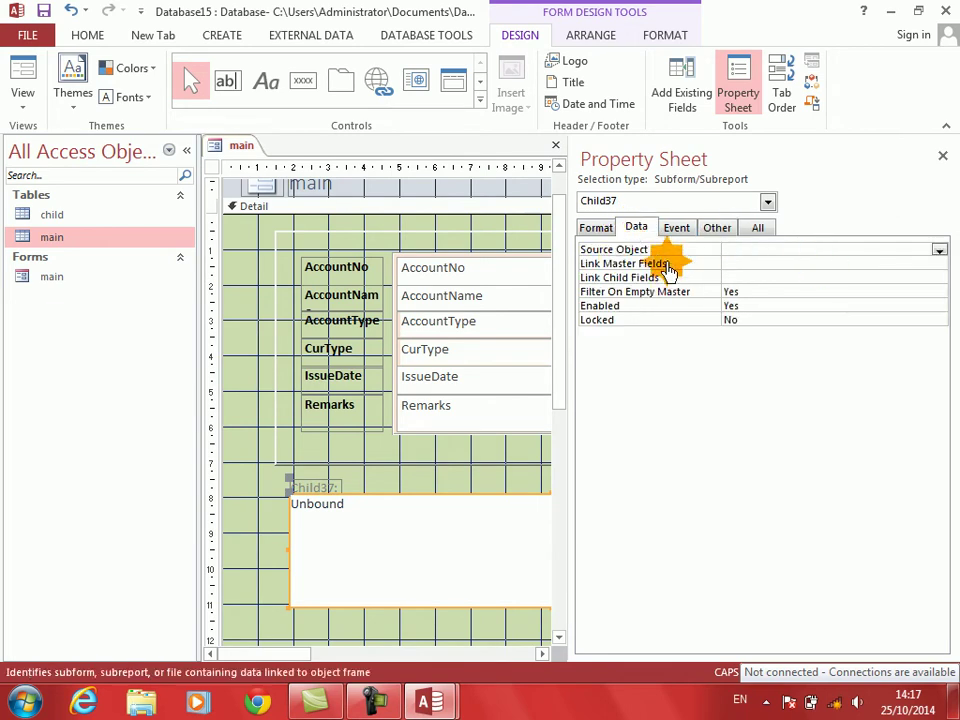
click(940, 252)
click(800, 276)
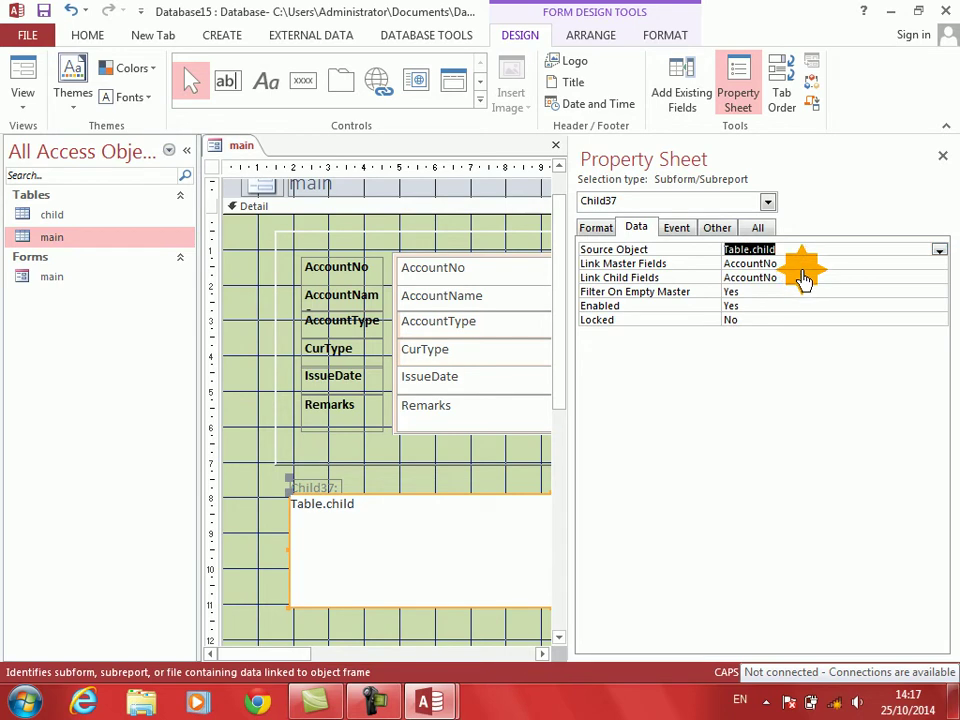
click(788, 268)
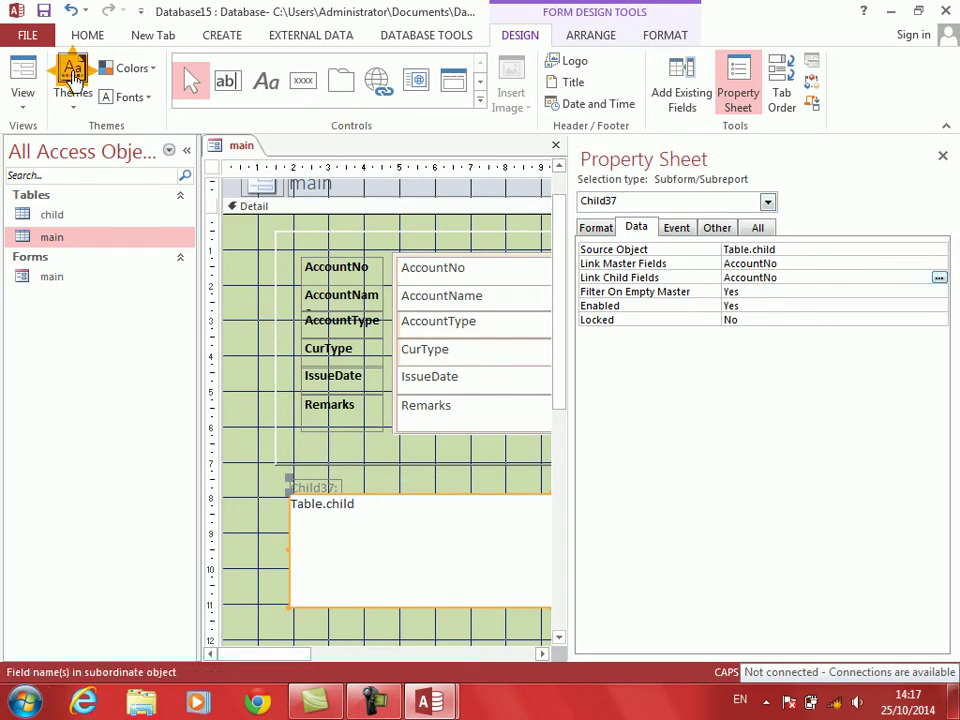
Preview the form with the embedded child table in Form View and return to Design View
click(20, 72)
drag(343, 167, 312, 150)
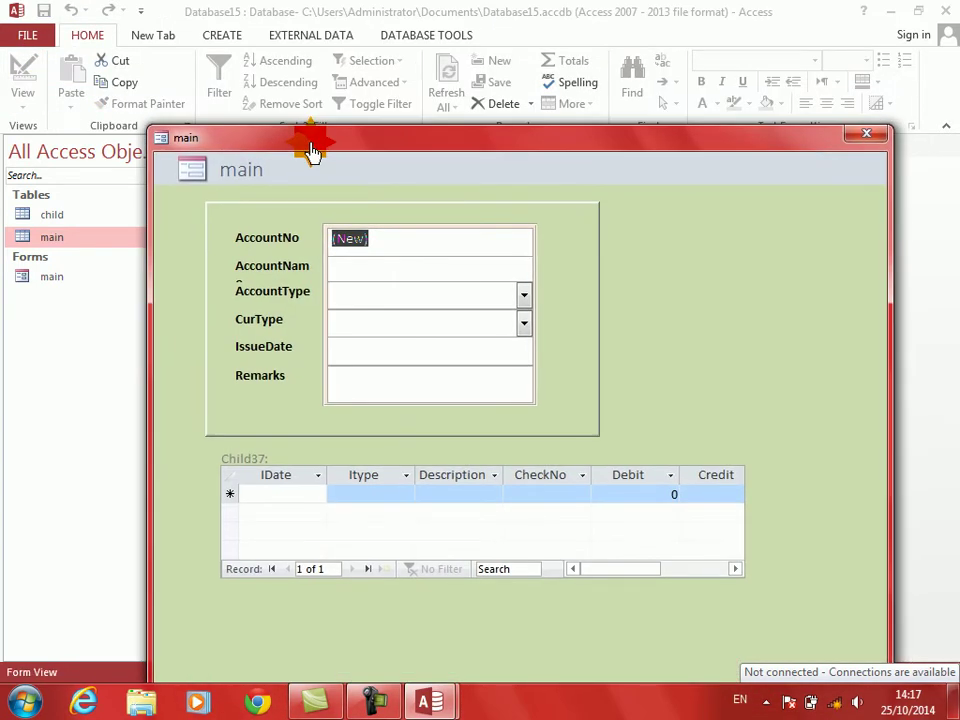
click(347, 279)
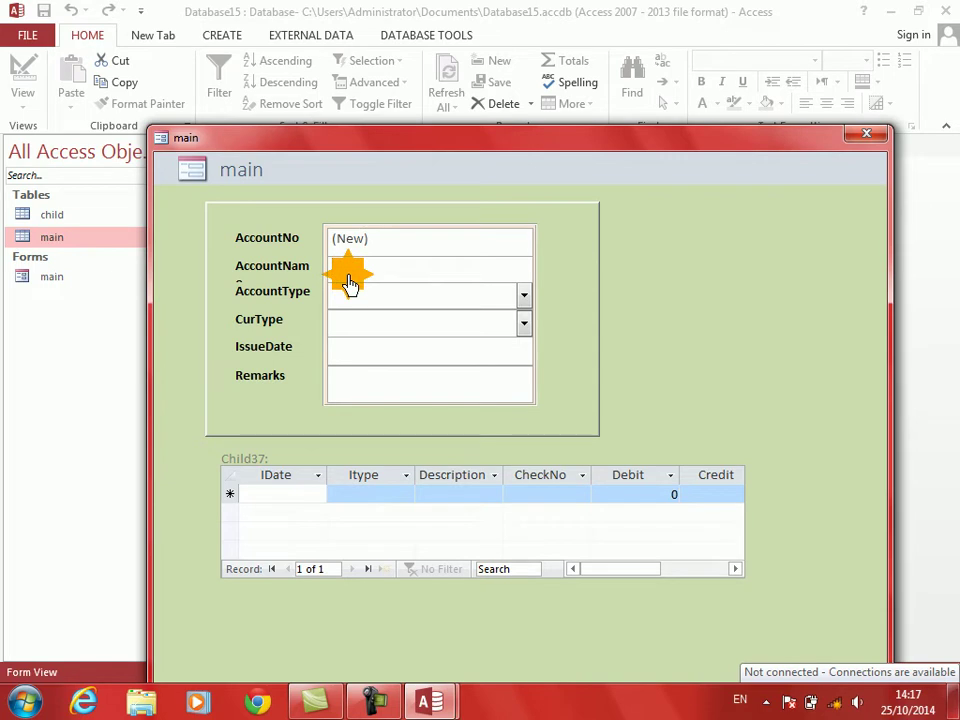
click(316, 502)
right_click(664, 402)
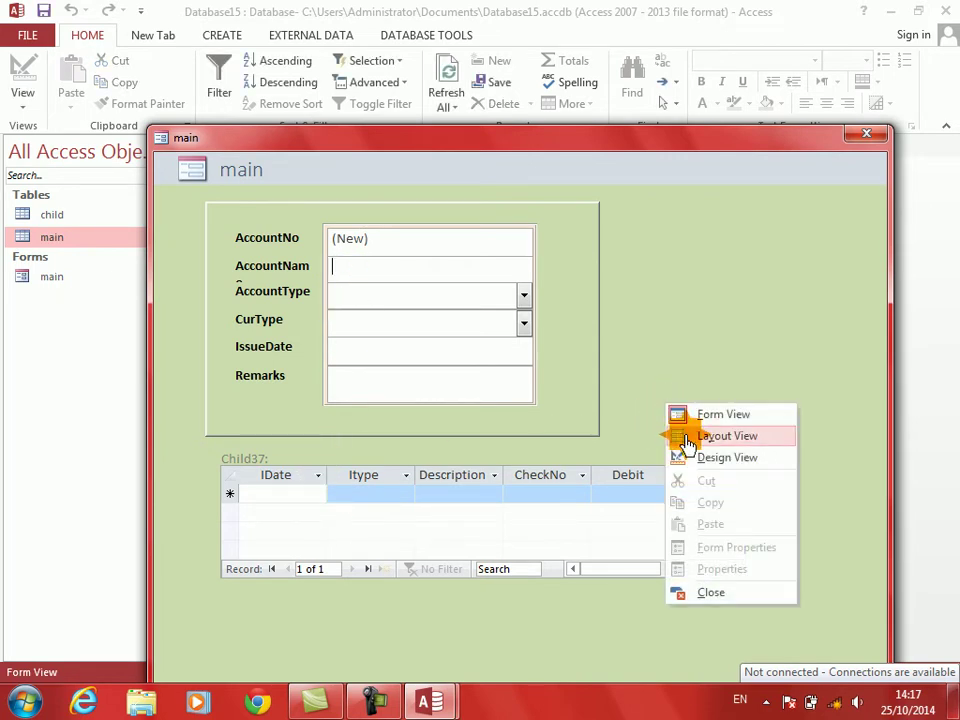
click(703, 458)
Delete the child table subform control and close the property sheet
click(489, 540)
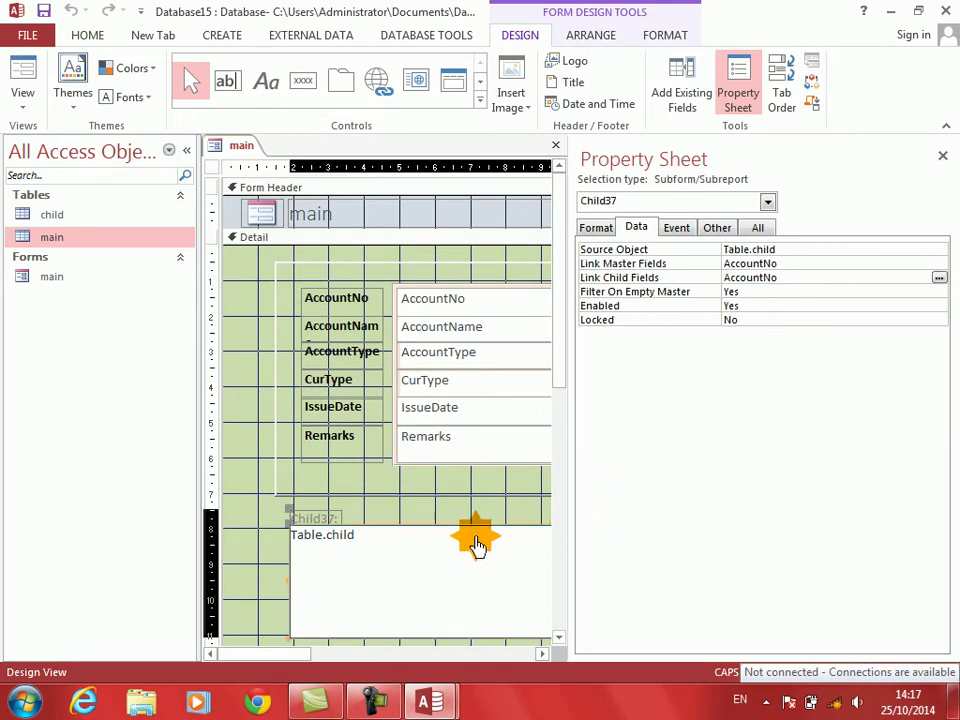
key(Delete)
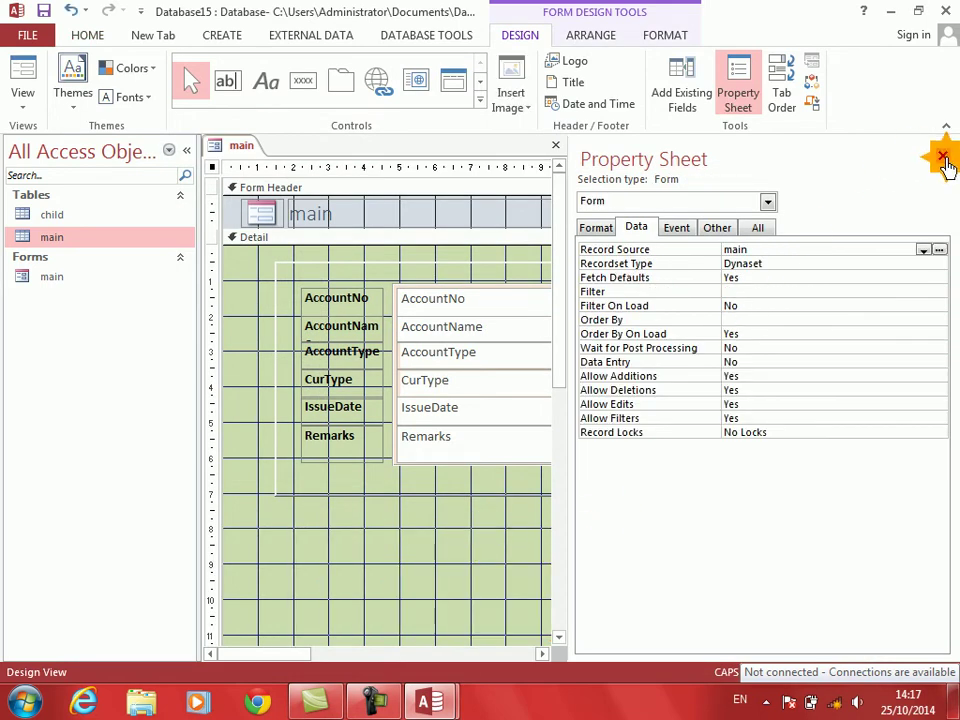
click(942, 155)
Turn on control wizards and draw a subform control about 14.5 cm wide and 3.5 cm high below the account fields frame
click(479, 104)
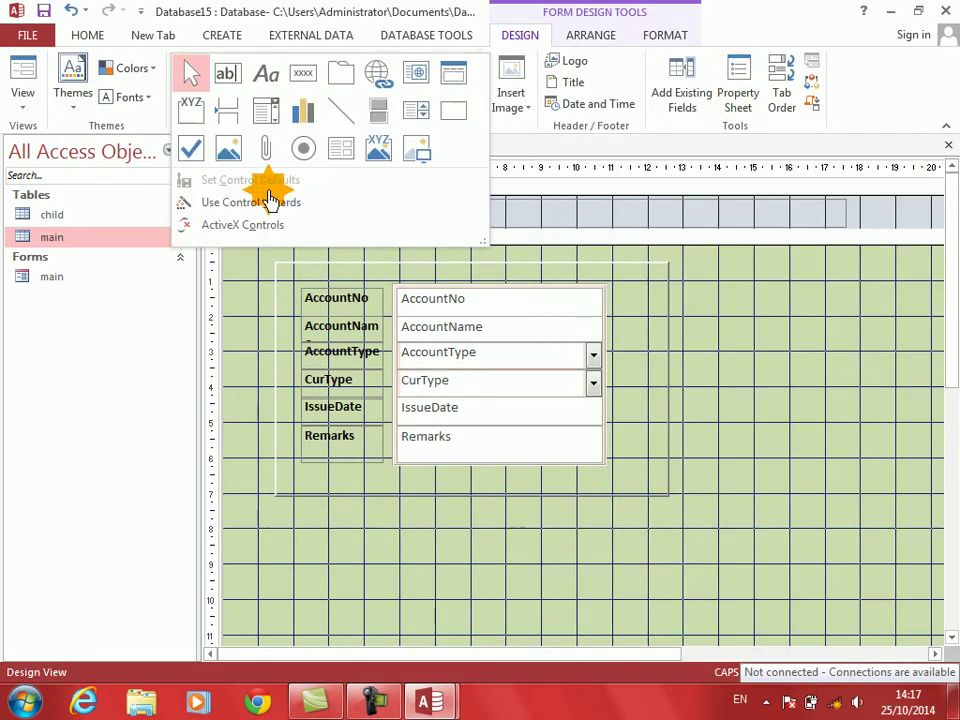
click(229, 214)
click(482, 106)
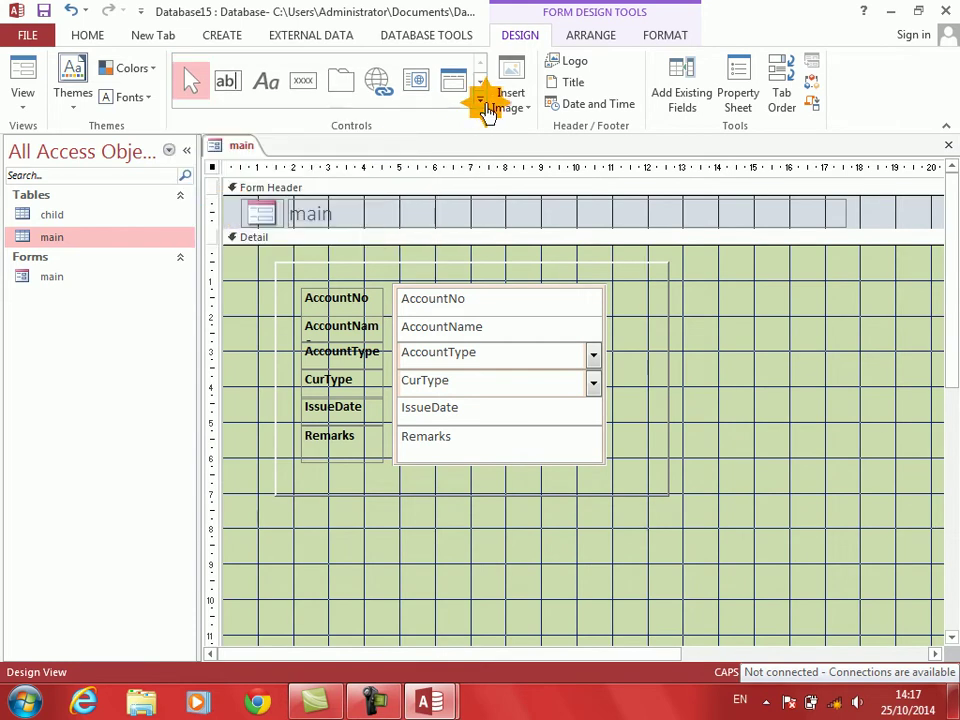
click(341, 148)
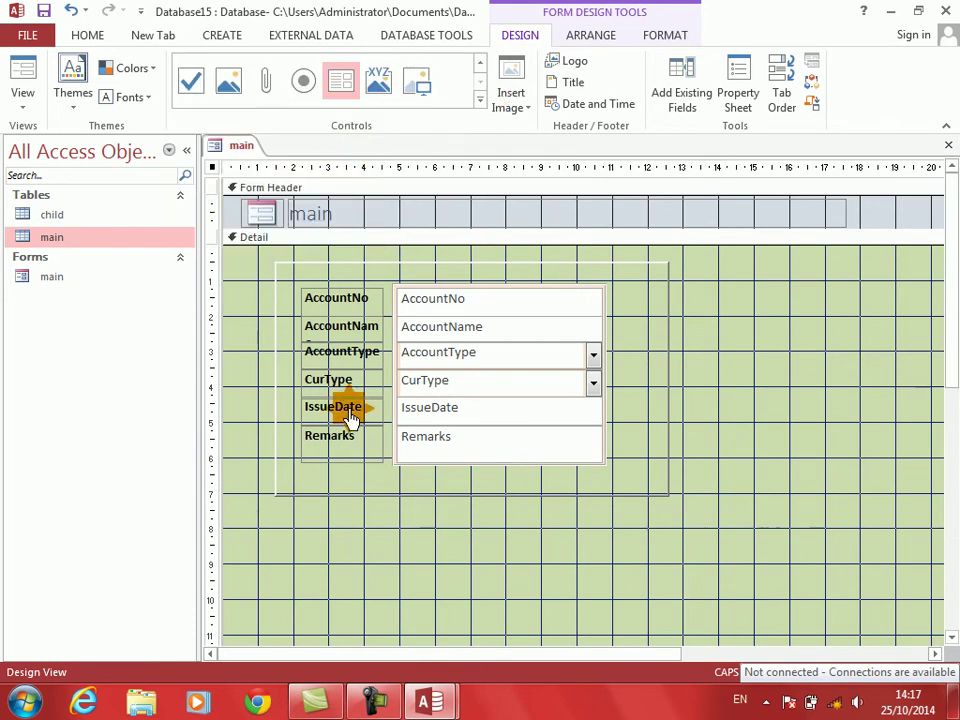
drag(297, 521, 808, 636)
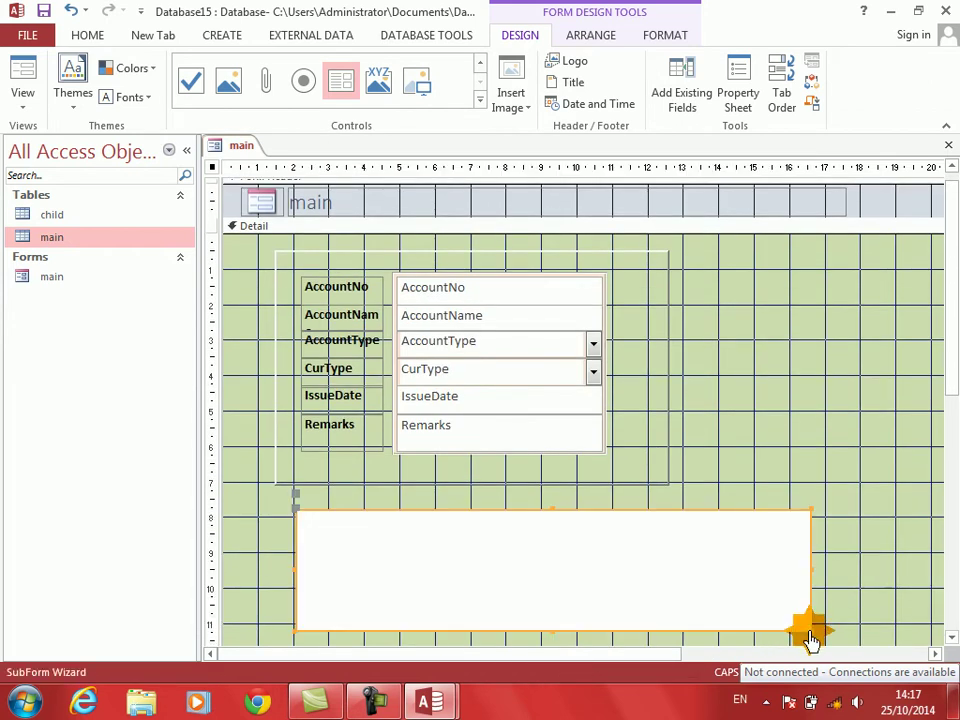
Complete the SubForm Wizard with all fields of the child table, linked to main by AccountNo, and the name child subform
click(555, 426)
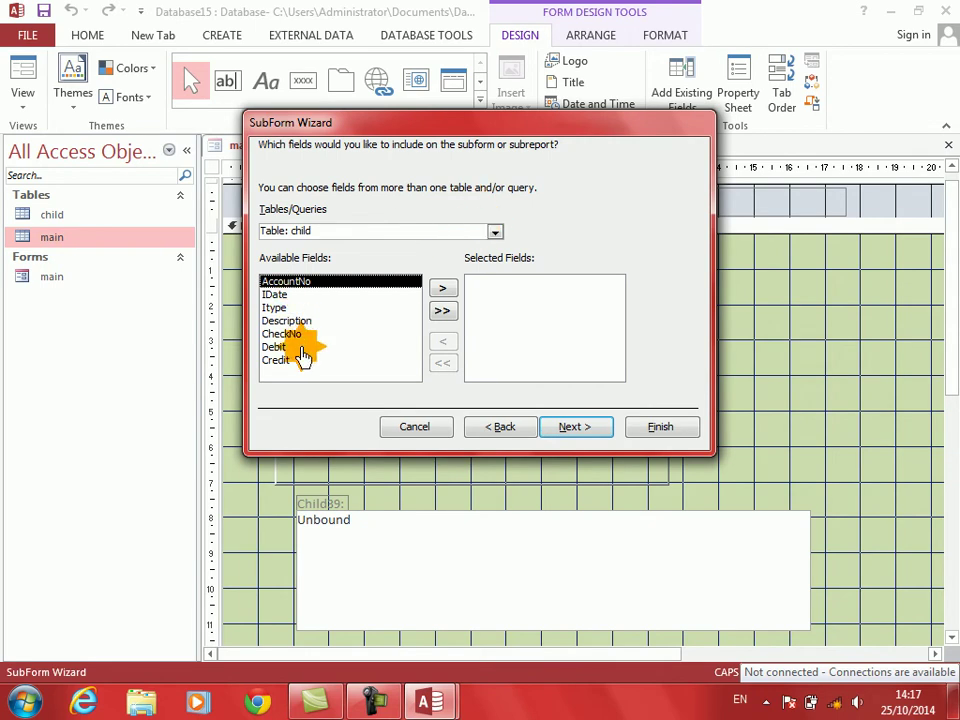
click(442, 310)
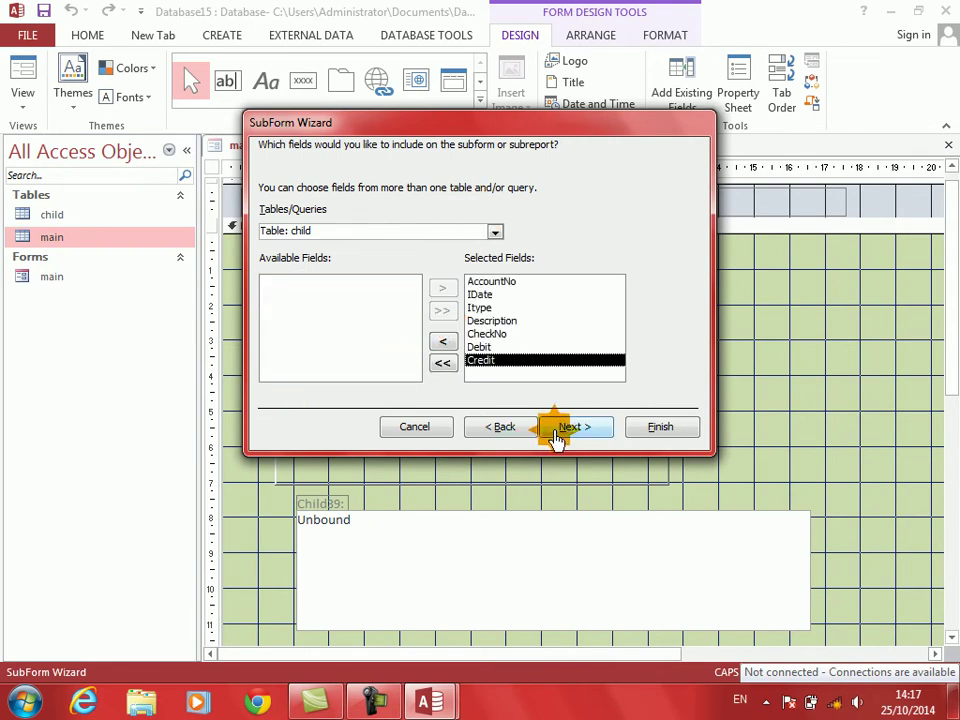
click(565, 427)
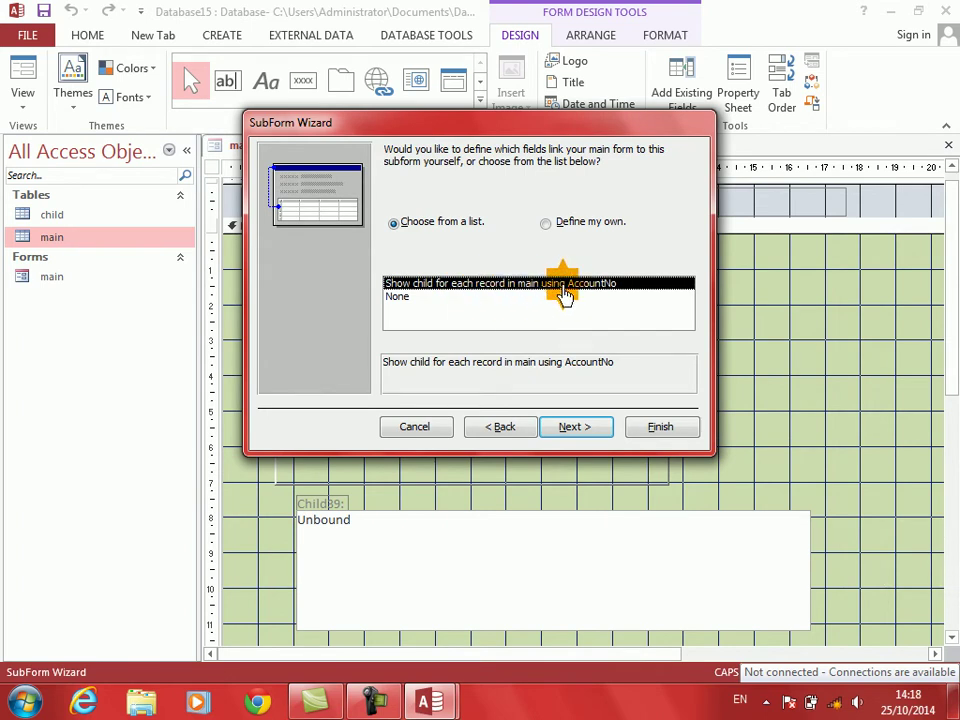
click(574, 424)
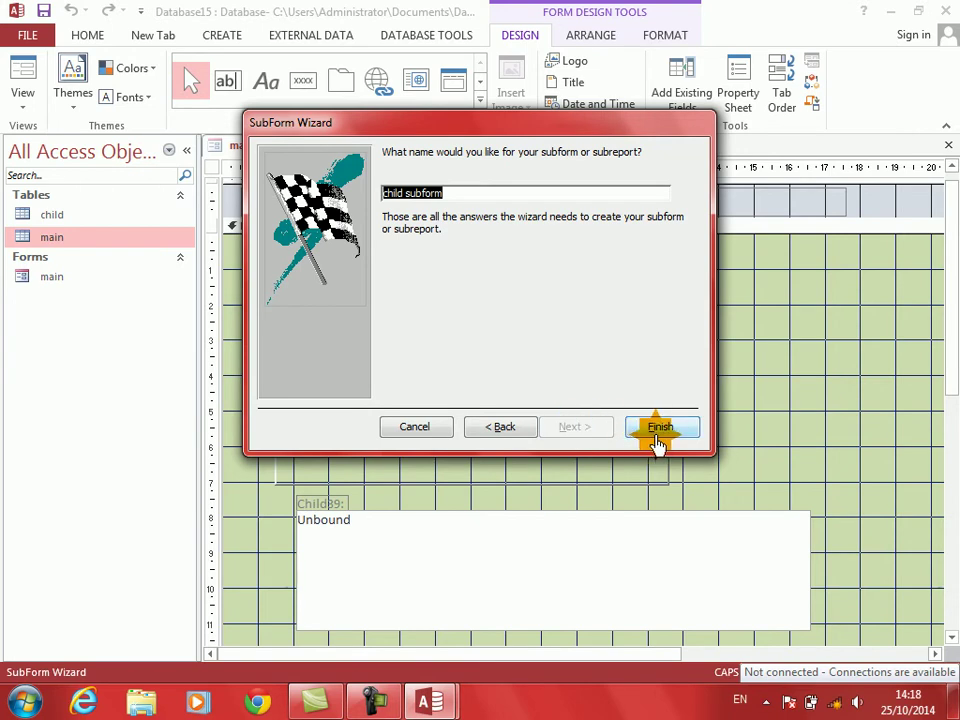
click(657, 440)
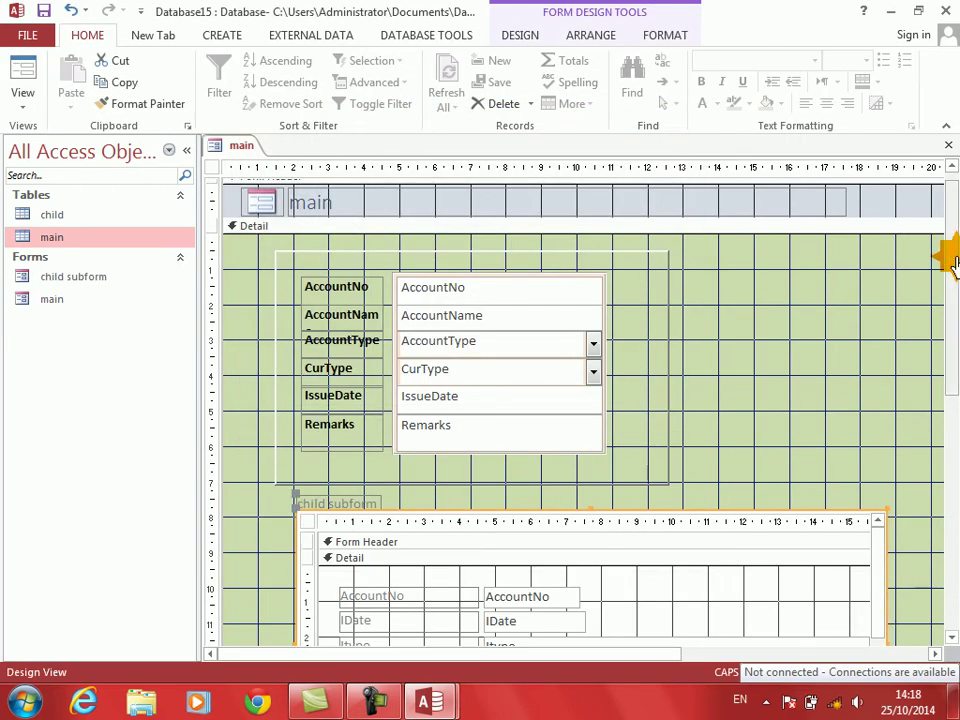
Clear the entire caption of the child subform label above the subform
drag(948, 270, 948, 398)
click(360, 330)
key(BackSpace)
key(BackSpace)
key(BackSpace)
key(BackSpace)
key(BackSpace)
key(BackSpace)
key(BackSpace)
key(BackSpace)
key(BackSpace)
key(BackSpace)
key(BackSpace)
key(BackSpace)
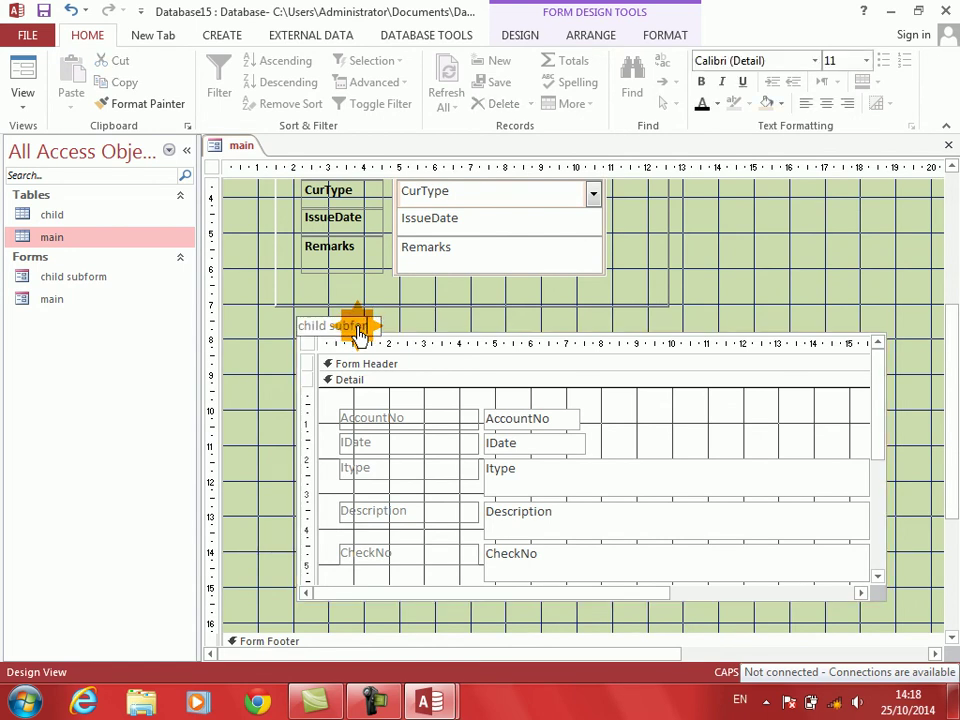
key(Return)
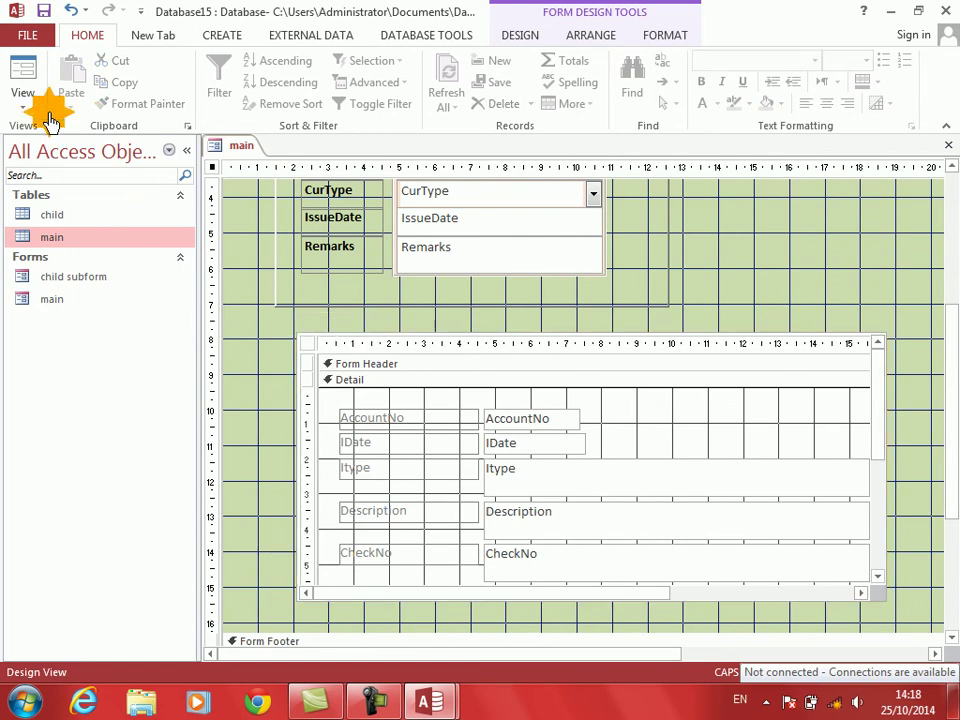
Preview the main form in Form View and move its window up to examine the child subform datasheet
click(20, 70)
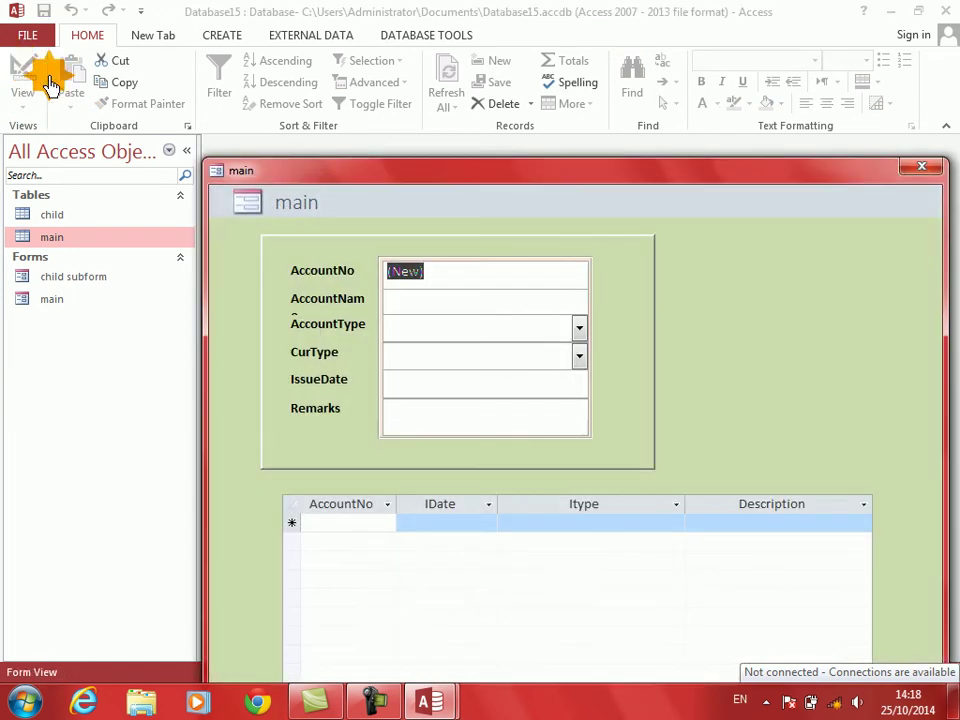
drag(296, 168, 249, 64)
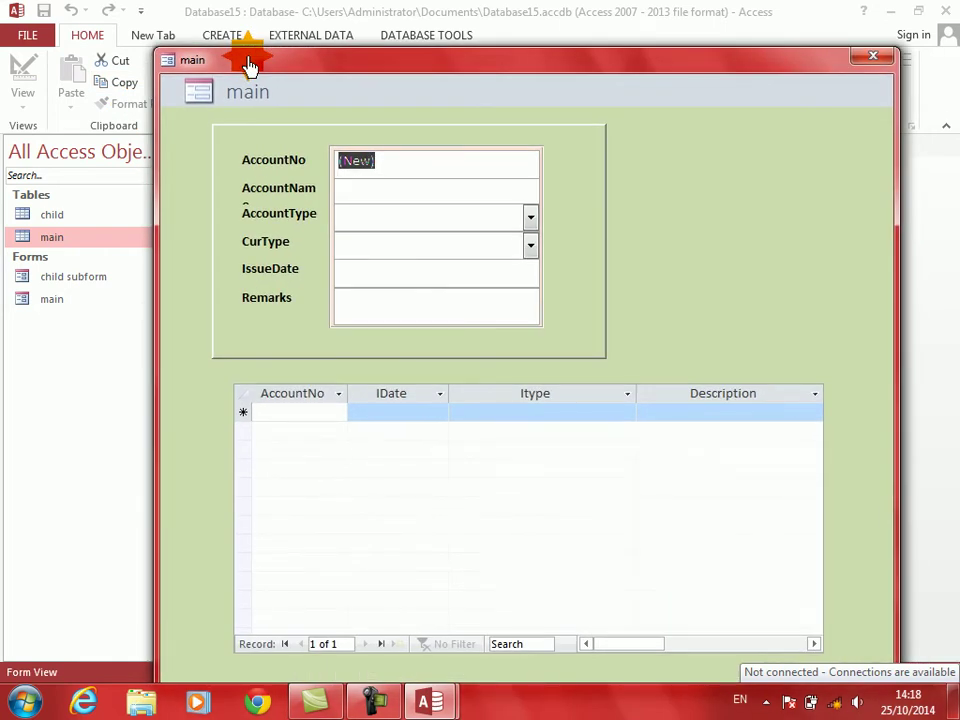
Return the main form to Design View and change the child subform's Itype text box to a combo box
click(404, 415)
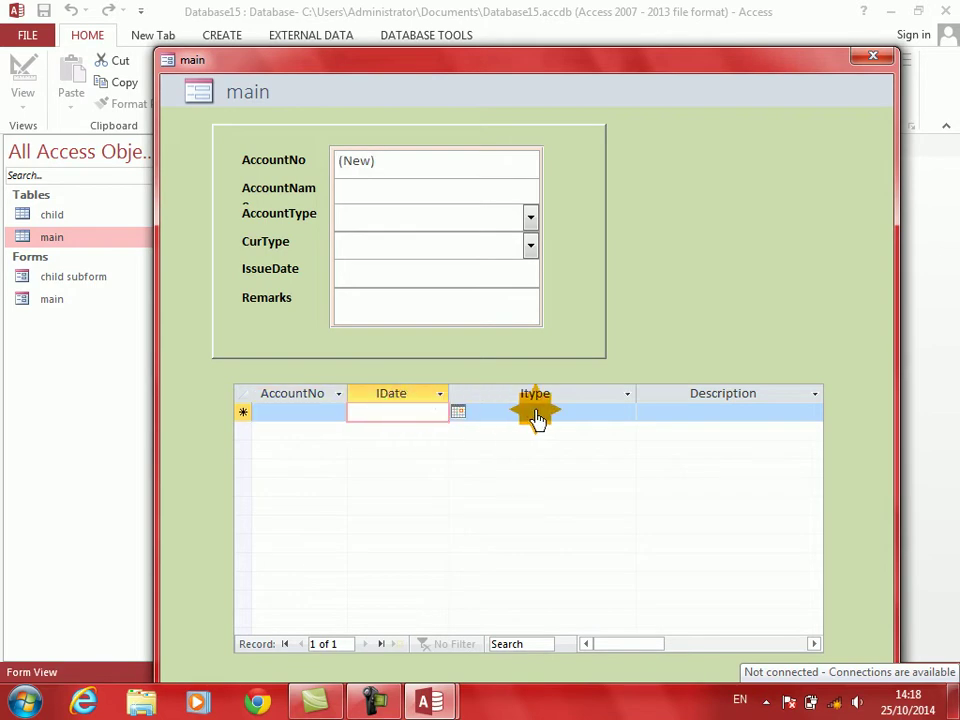
click(583, 418)
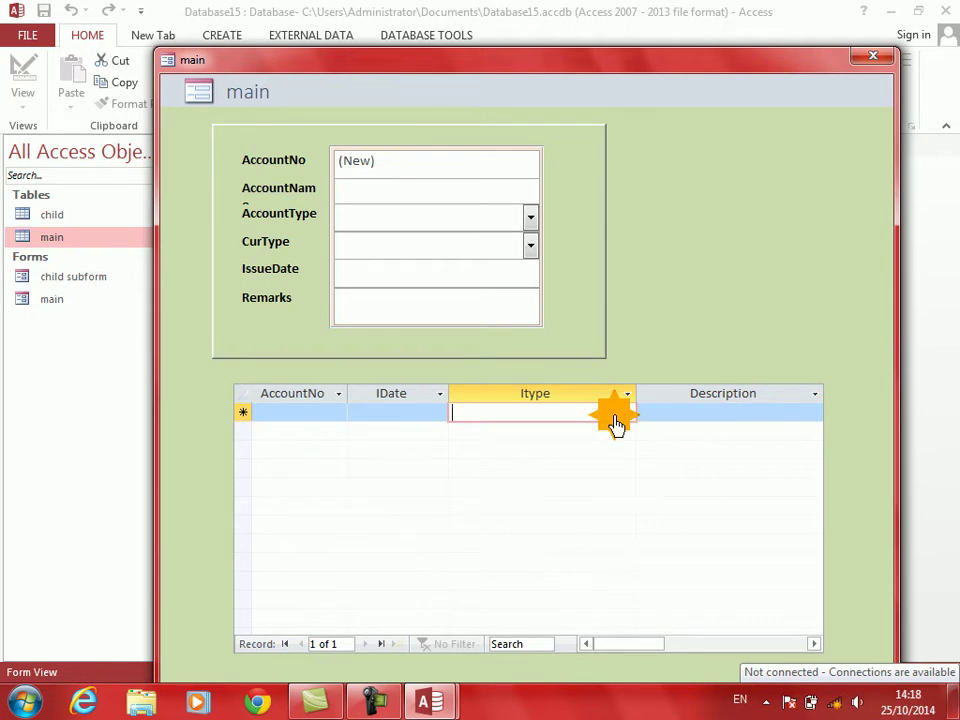
right_click(722, 252)
click(744, 298)
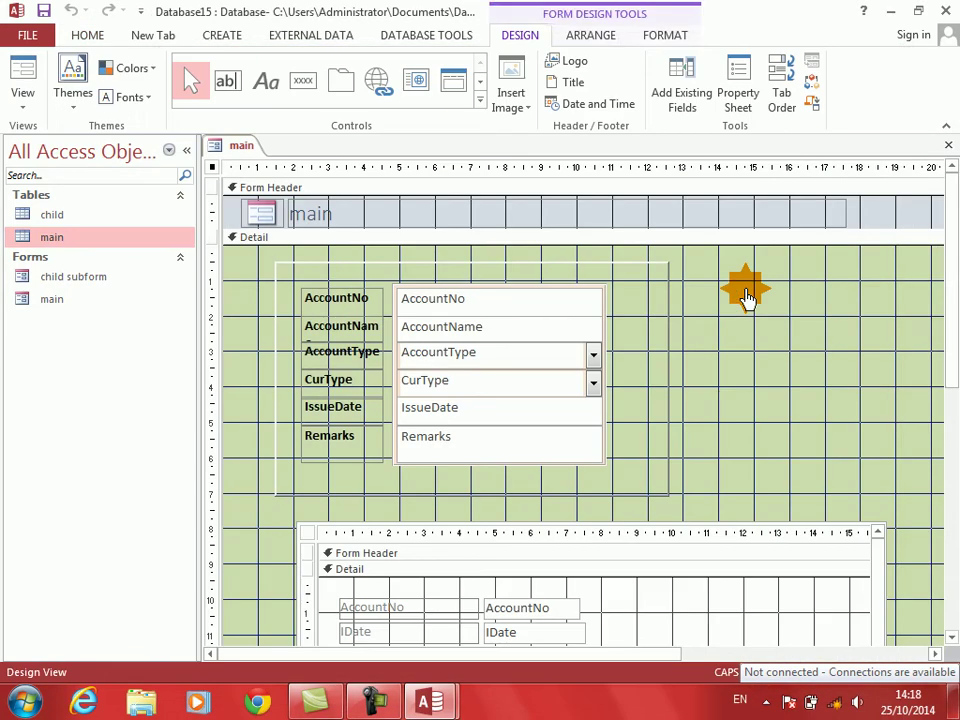
drag(950, 265, 948, 364)
click(510, 540)
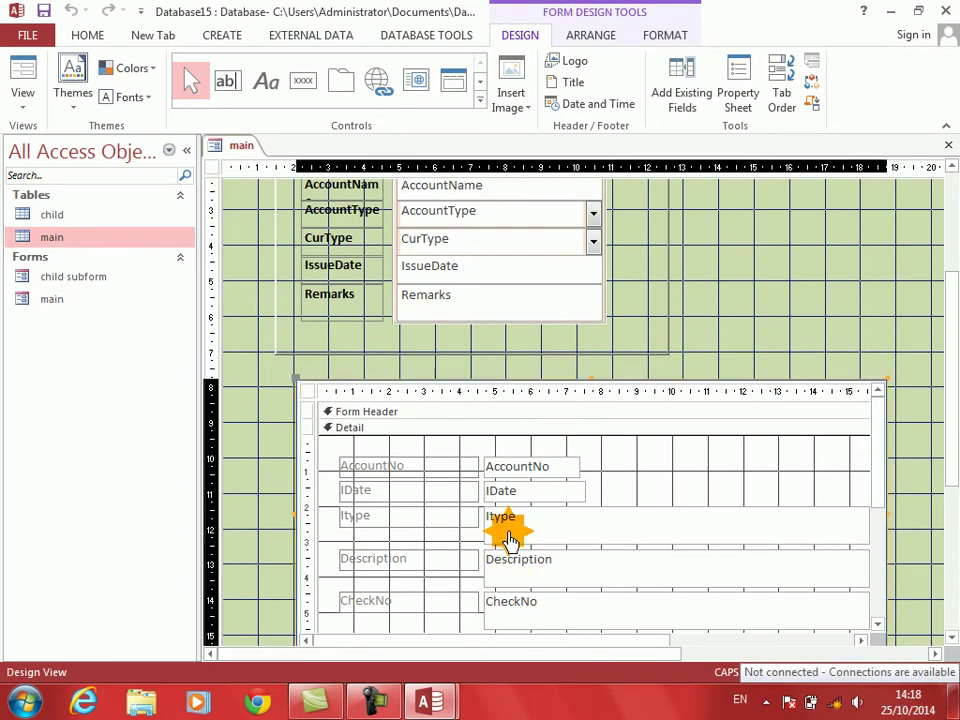
right_click(510, 540)
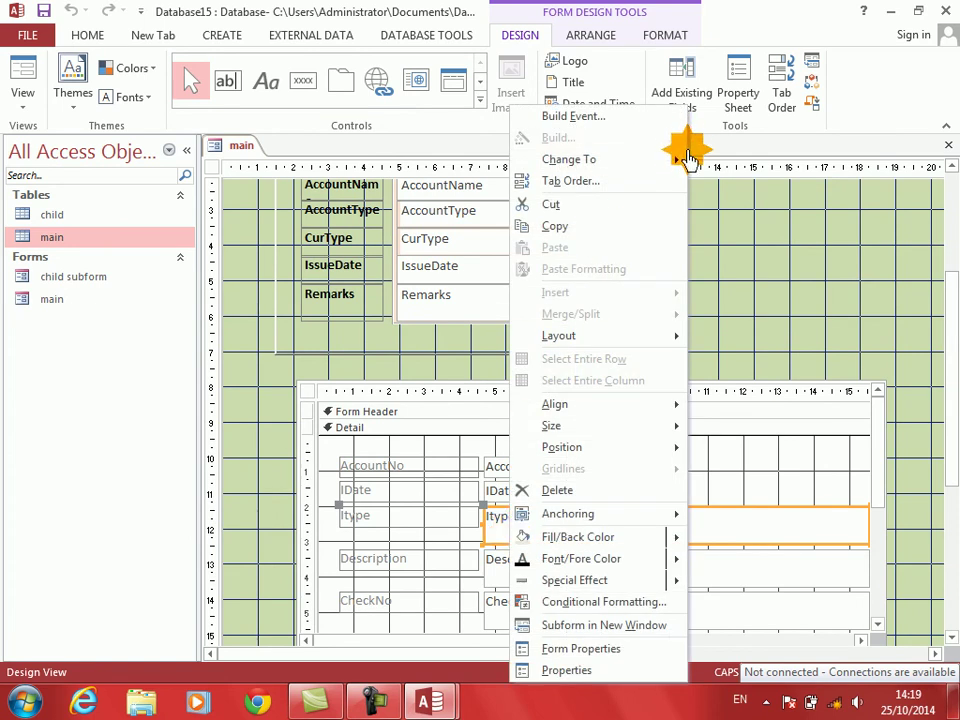
mouse_move(668, 161)
click(729, 228)
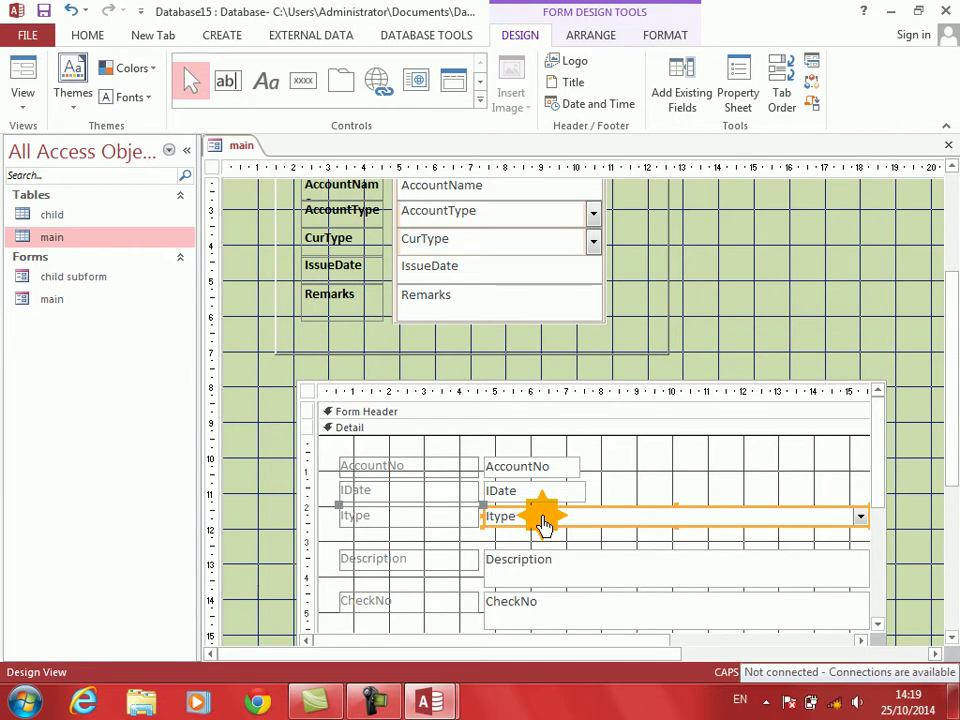
Set the Itype combo box's row source type to Value List with the row source Deposit,Withdrawl
right_click(541, 523)
click(607, 678)
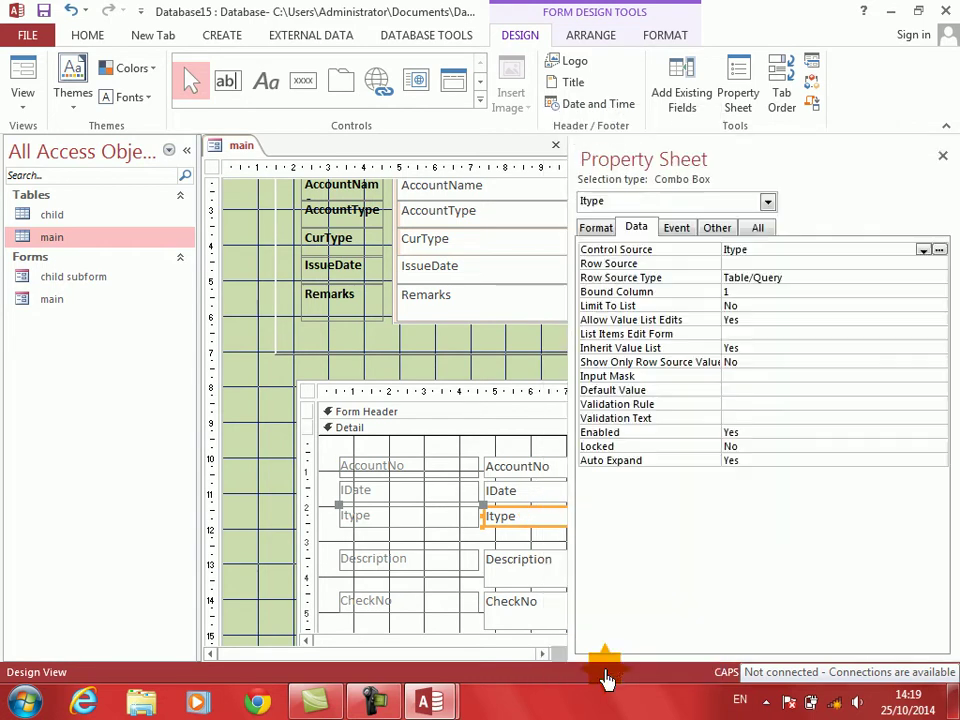
double_click(635, 276)
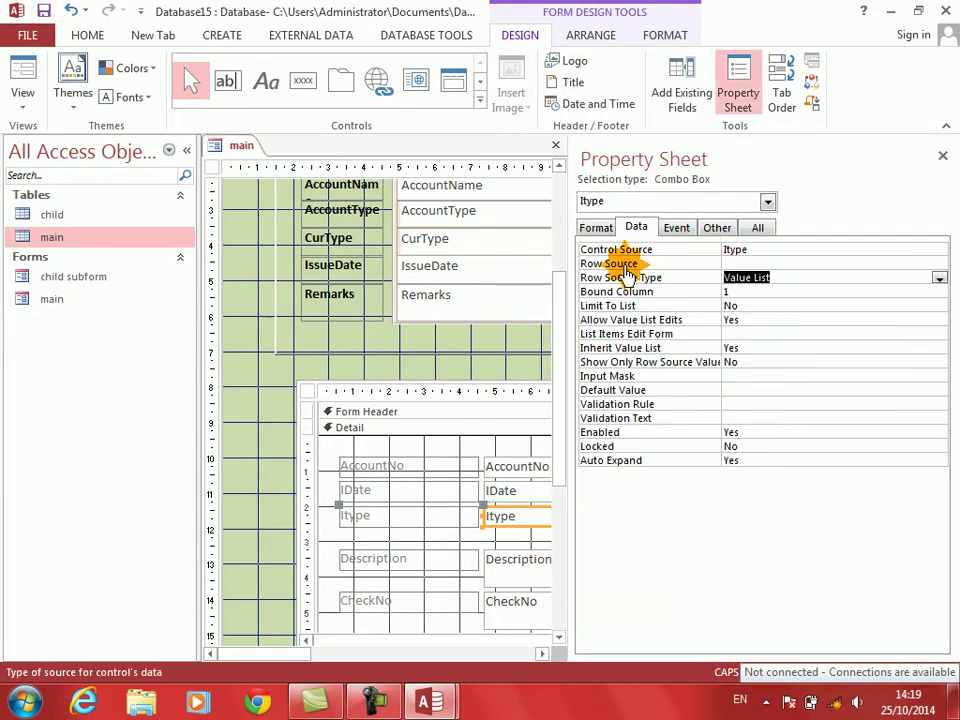
click(625, 265)
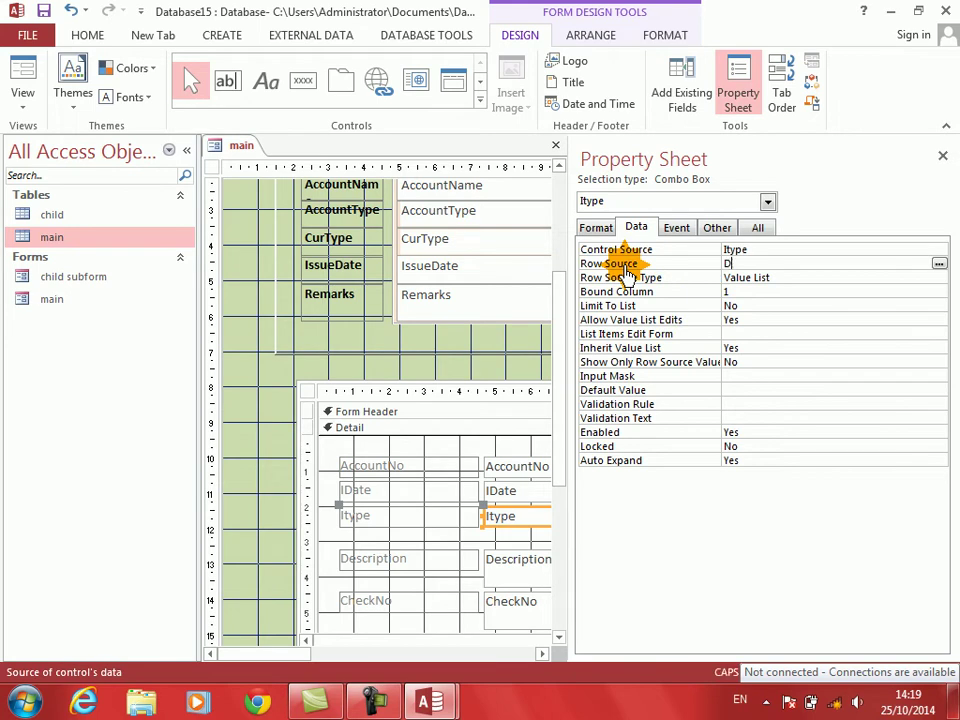
text(Deposit,Withdrawl)
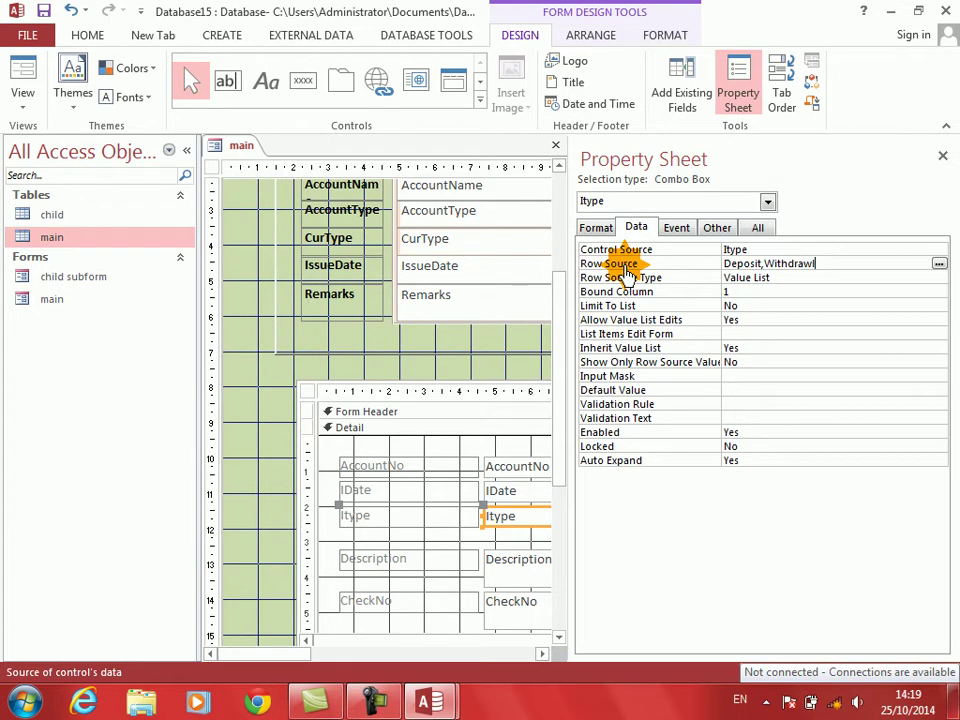
key(Return)
click(942, 155)
Preview the main form in Form View and check the choices offered by the subform's Itype combo box
click(340, 117)
click(20, 72)
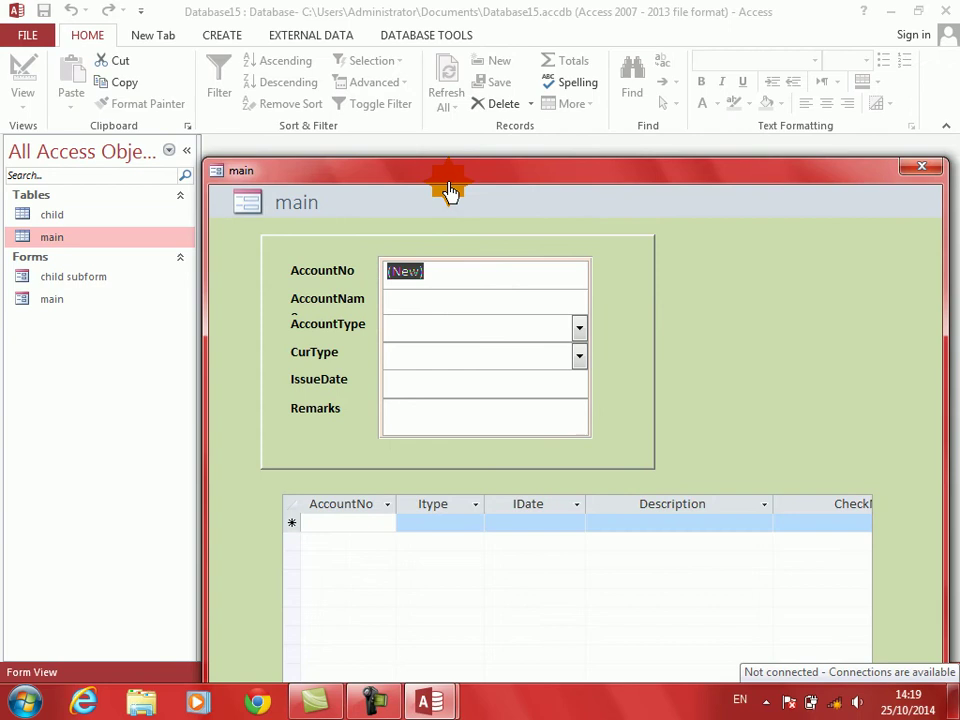
drag(448, 190, 377, 47)
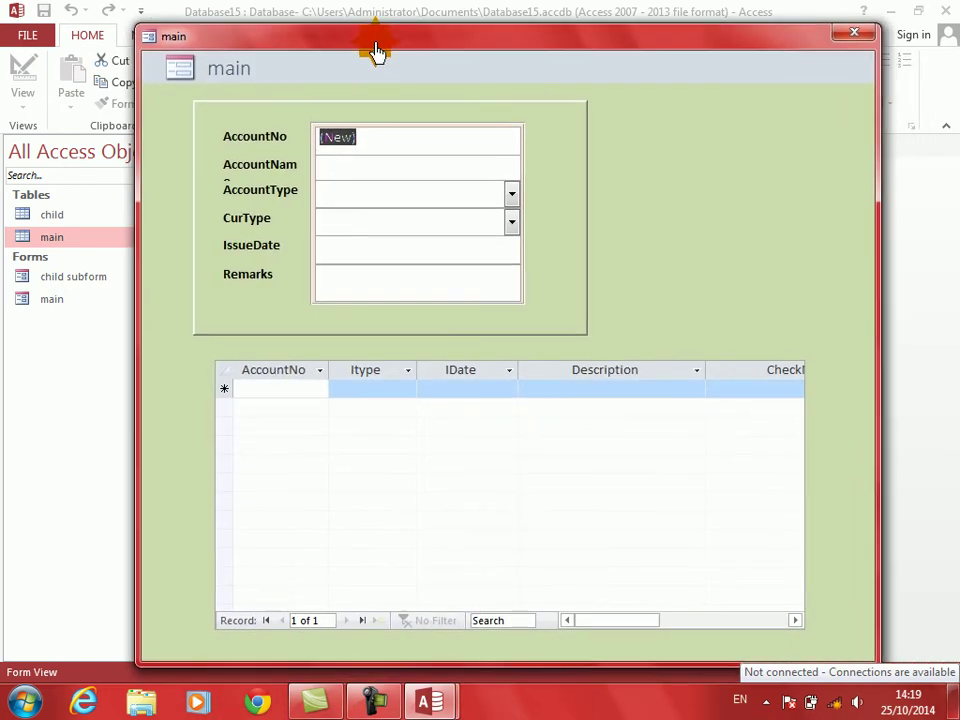
click(398, 395)
click(406, 390)
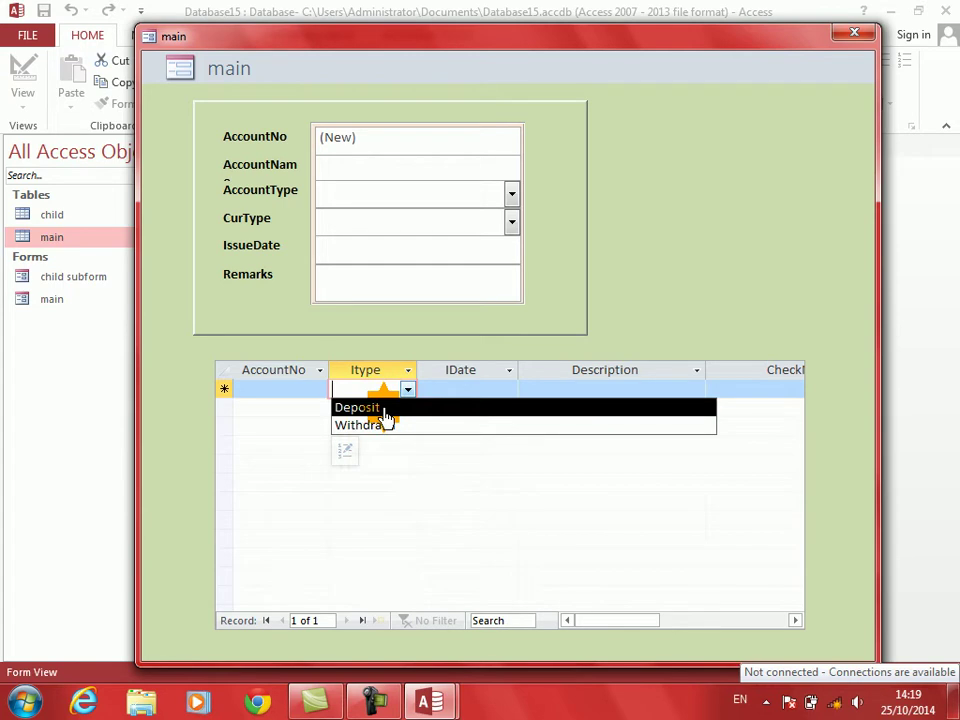
click(748, 180)
right_click(749, 177)
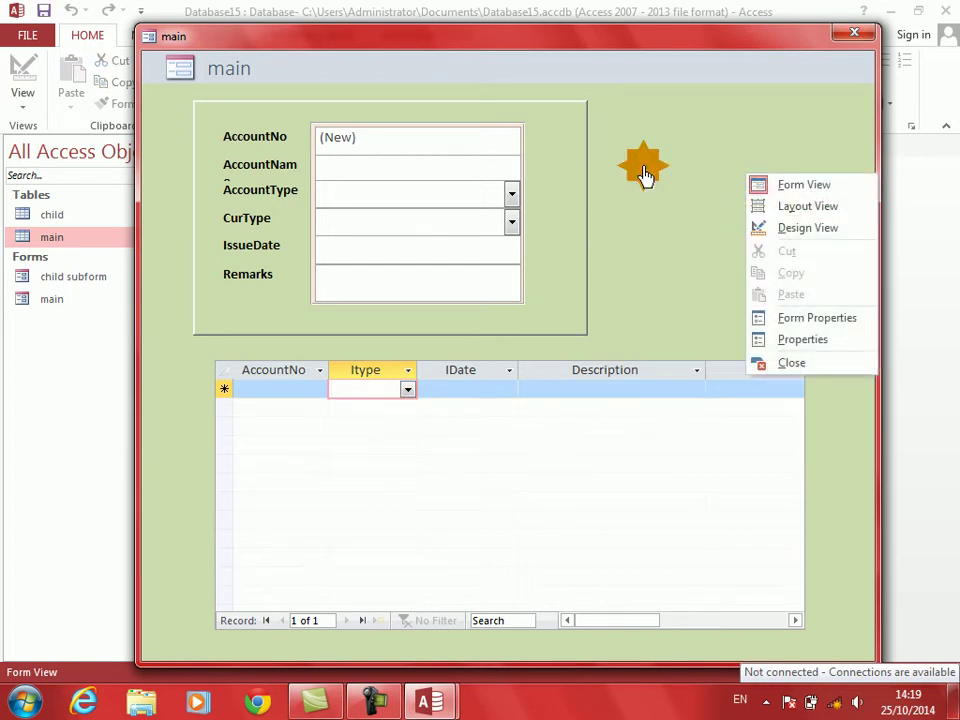
click(620, 42)
drag(620, 42, 580, 24)
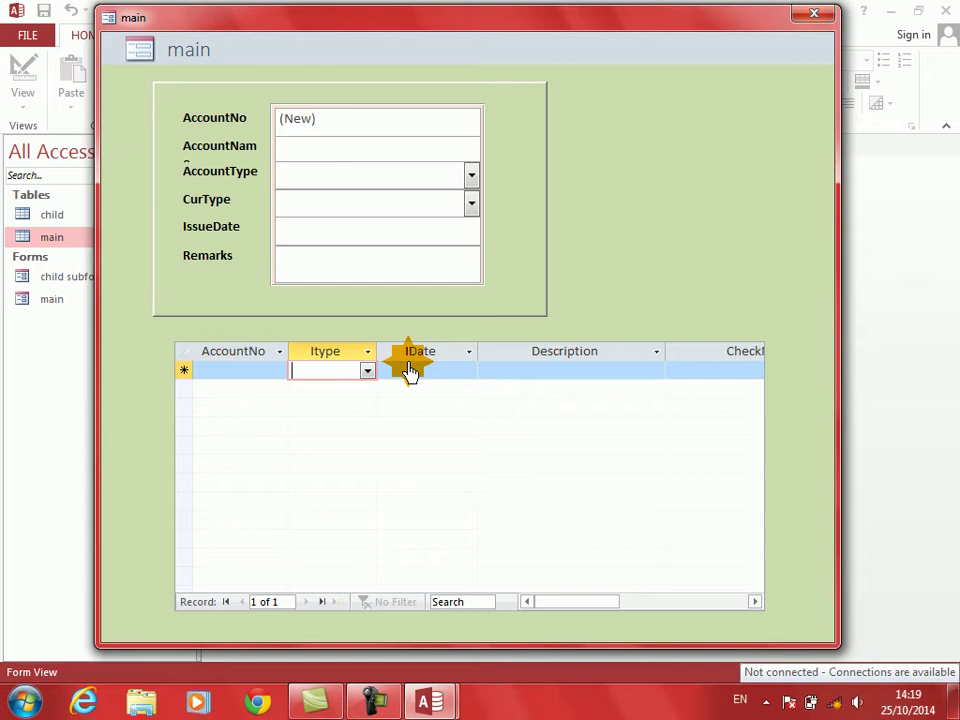
In Design View, enlarge the child subform to about 17.8 cm wide and 7.9 cm high, starting slightly further left
right_click(651, 263)
click(690, 311)
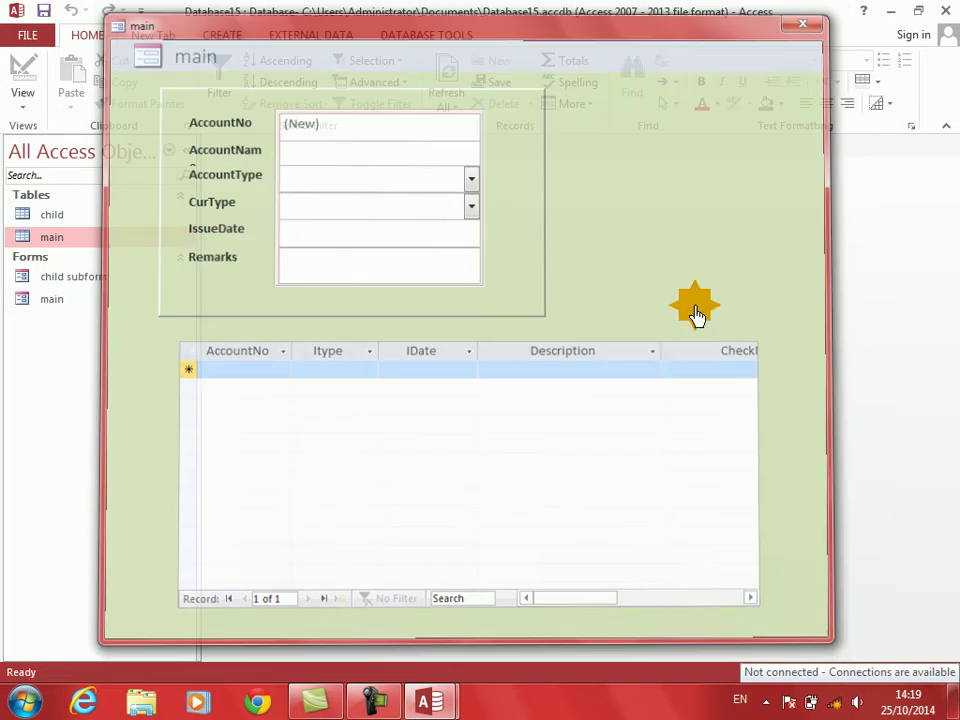
drag(948, 315, 949, 430)
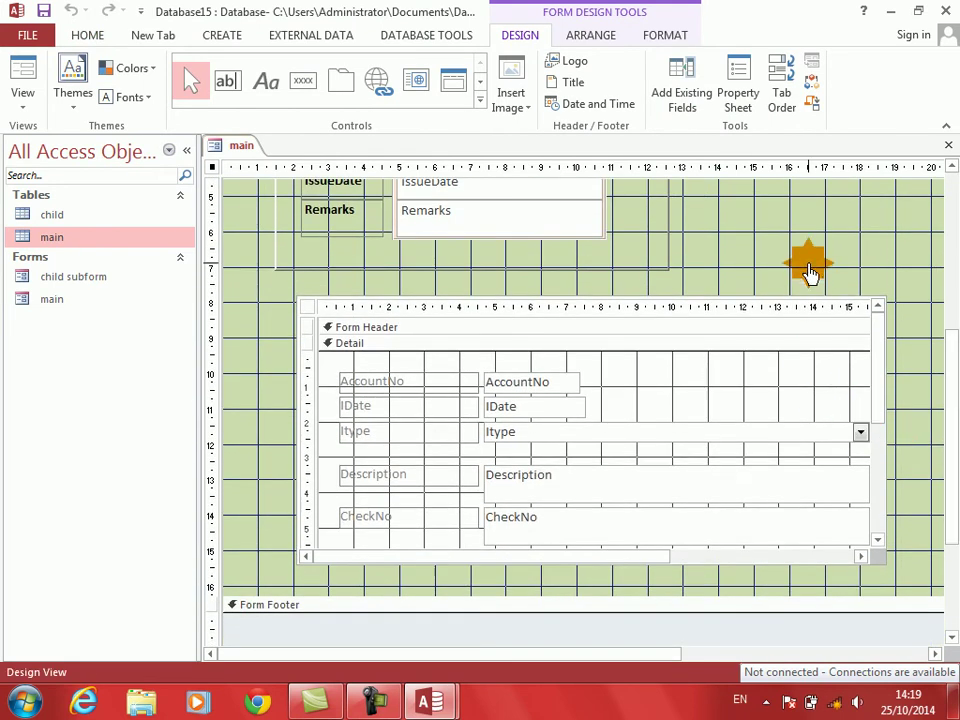
drag(816, 351, 806, 358)
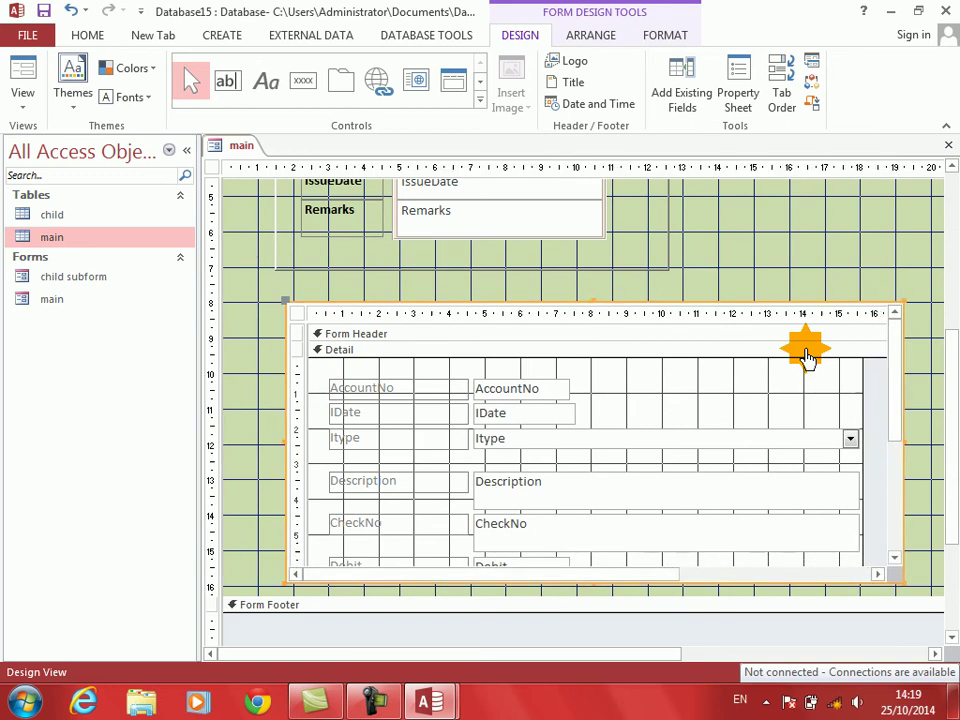
Draw a rectangle about 18.5 cm wide and 9 cm high around the child subform and give it a raised special effect
click(453, 97)
click(459, 118)
click(275, 300)
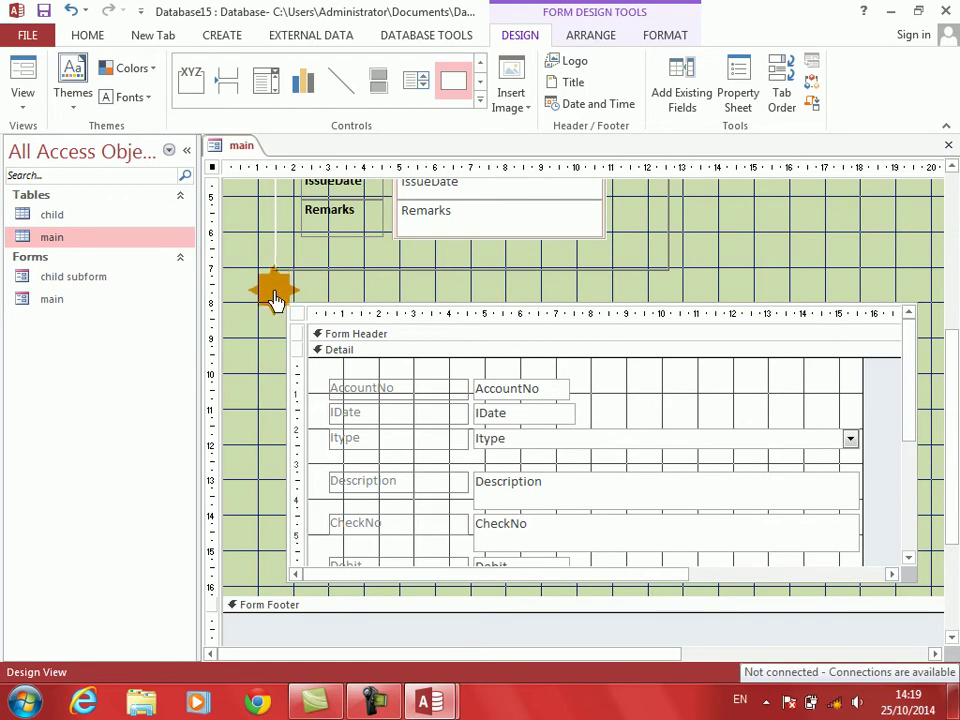
drag(275, 290, 930, 604)
right_click(930, 604)
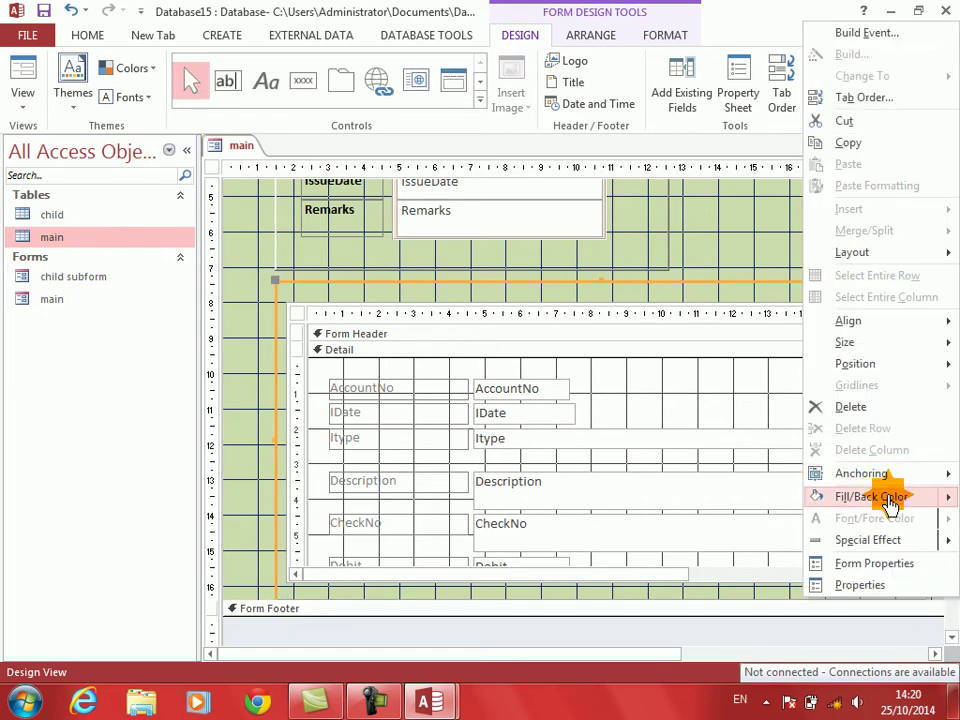
mouse_move(890, 550)
click(768, 552)
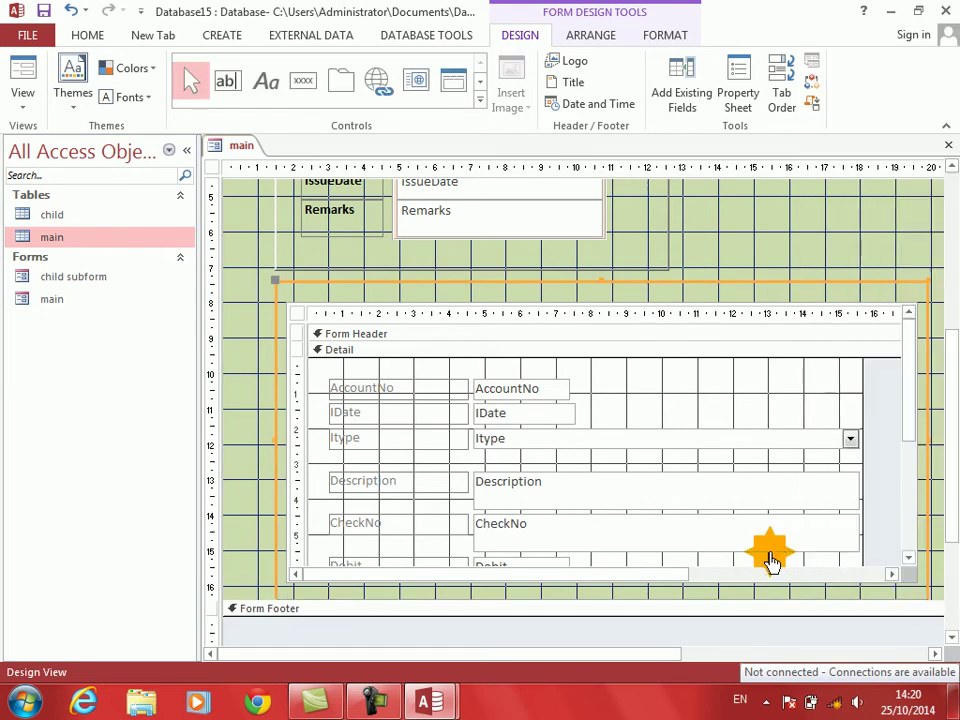
In Form View, enter an account record with the customer's name, account type Current, currency USD and issue date 1/1/2014
click(28, 78)
drag(351, 186, 279, 38)
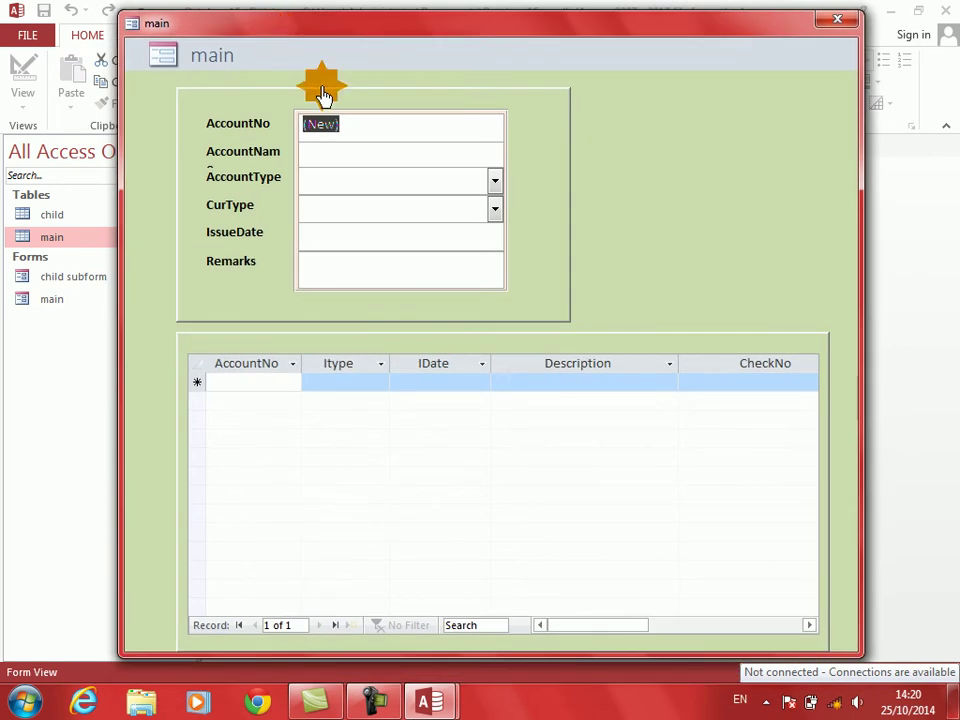
click(407, 162)
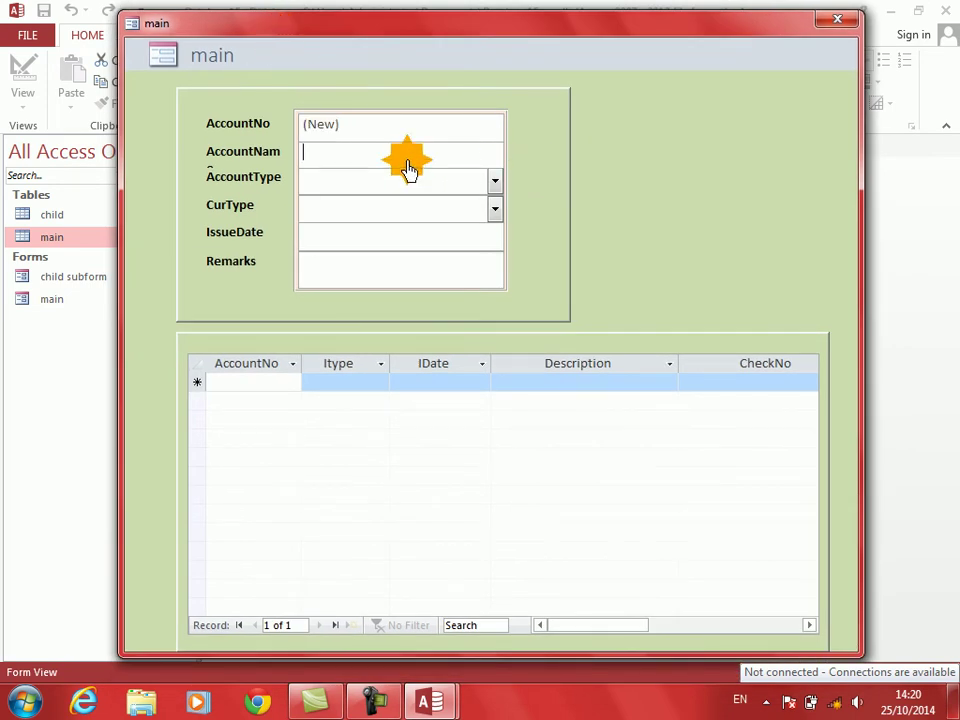
text(khalid)
key(Tab)
text(Current)
key(Tab)
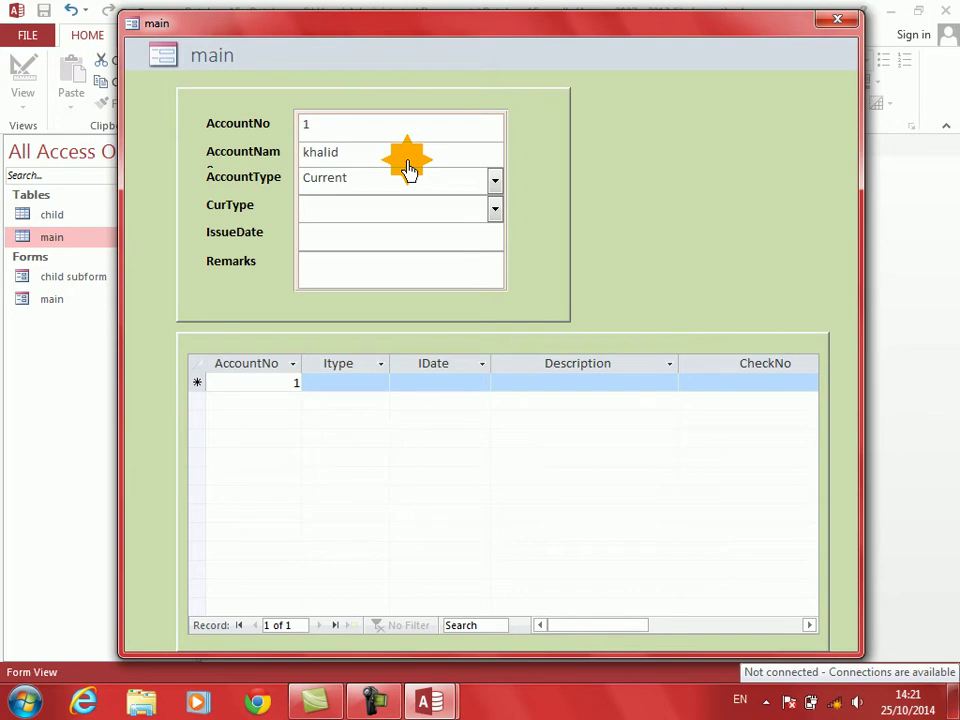
click(494, 211)
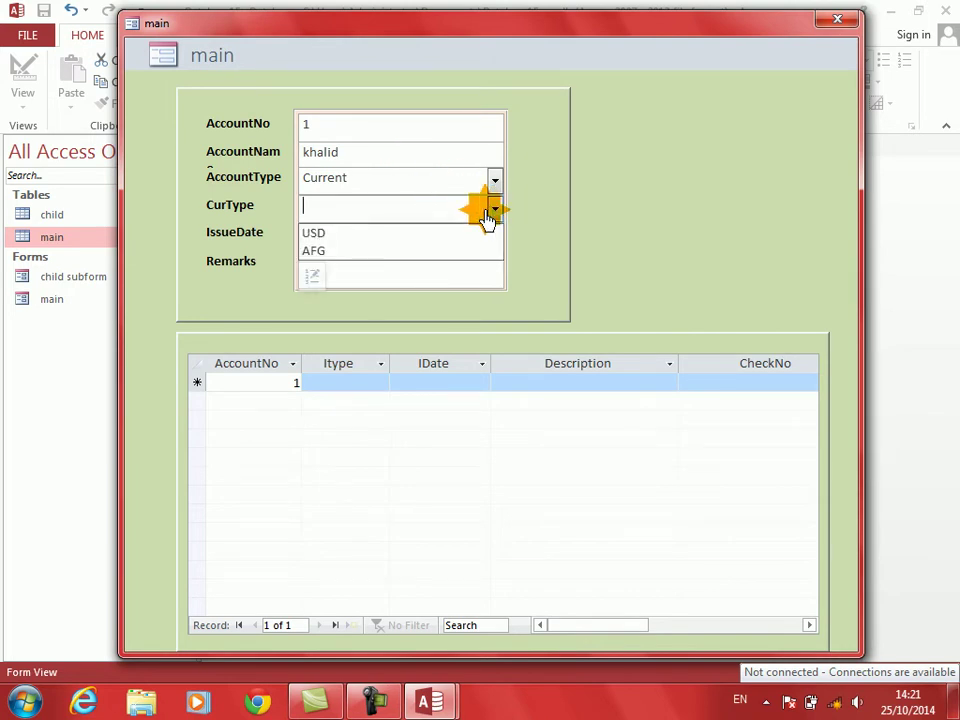
click(383, 233)
click(385, 236)
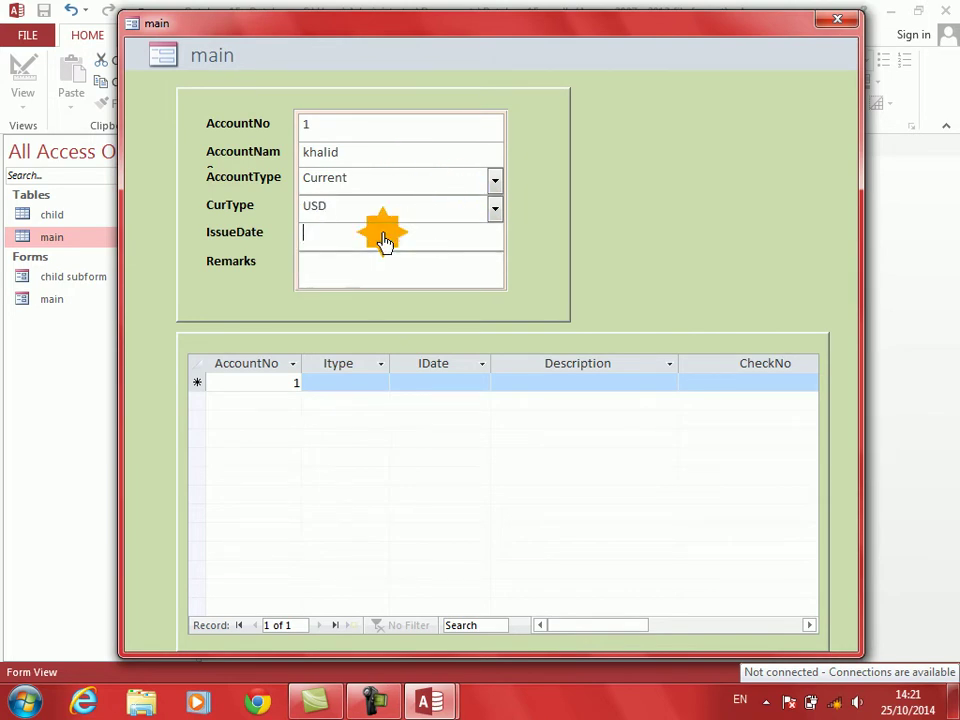
text(1/1/2014)
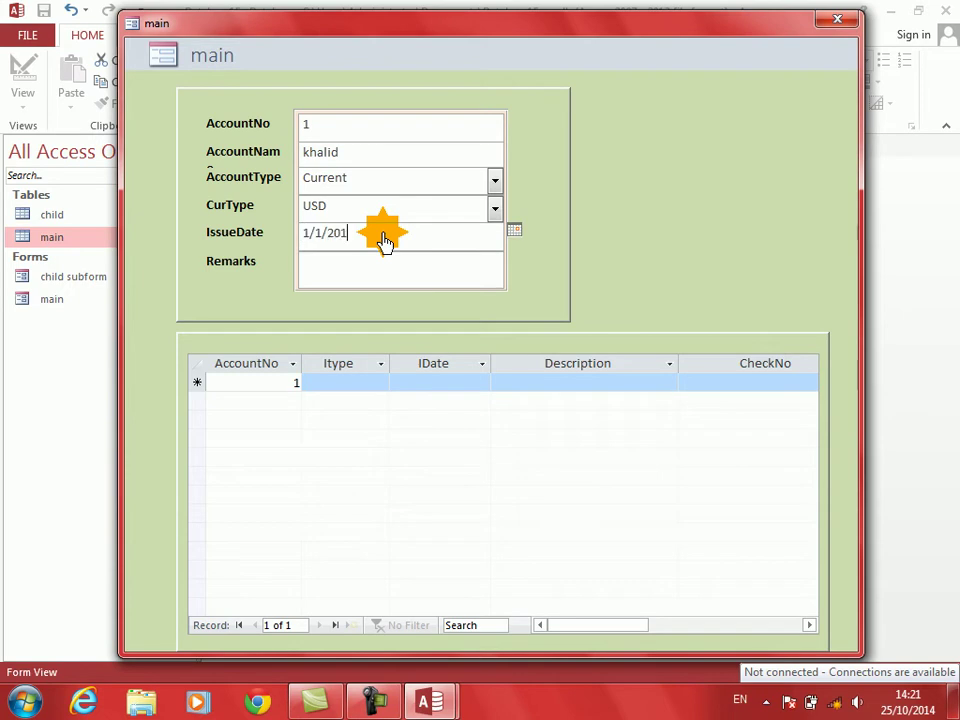
key(Tab)
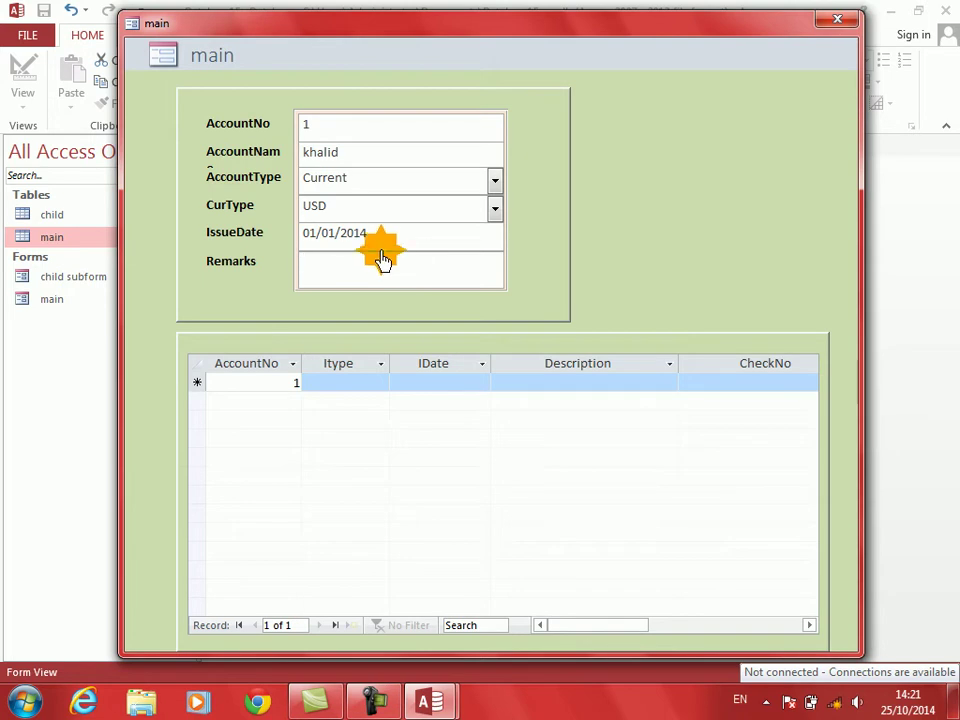
Start the account's first subform transaction with type Deposit and date 01/01/2014
click(268, 386)
click(355, 386)
click(381, 385)
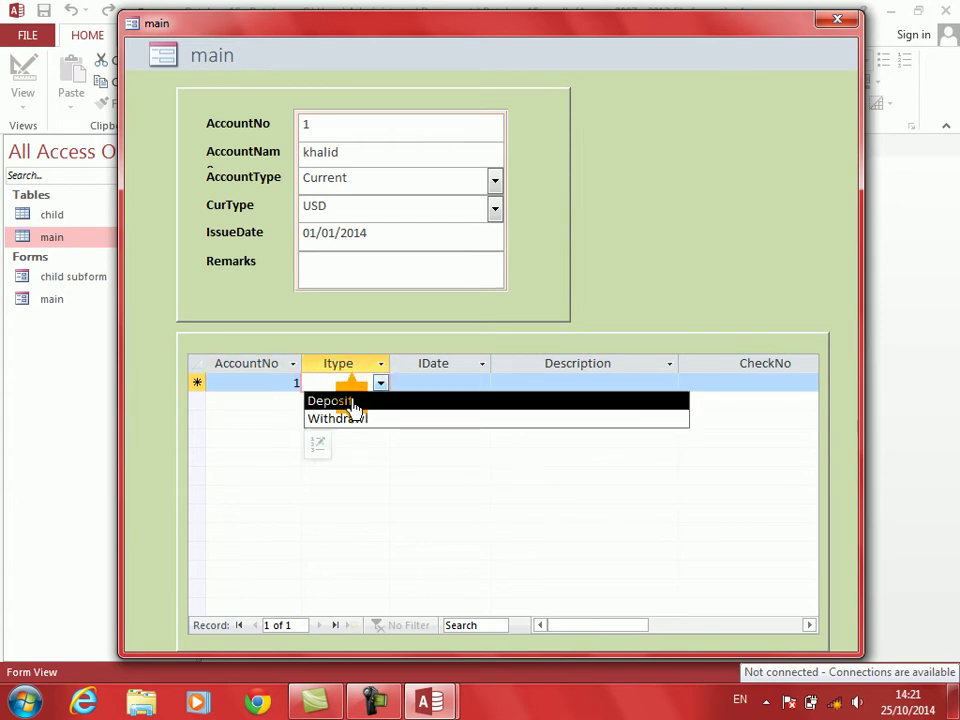
click(352, 401)
key(Tab)
text(1/01/2014)
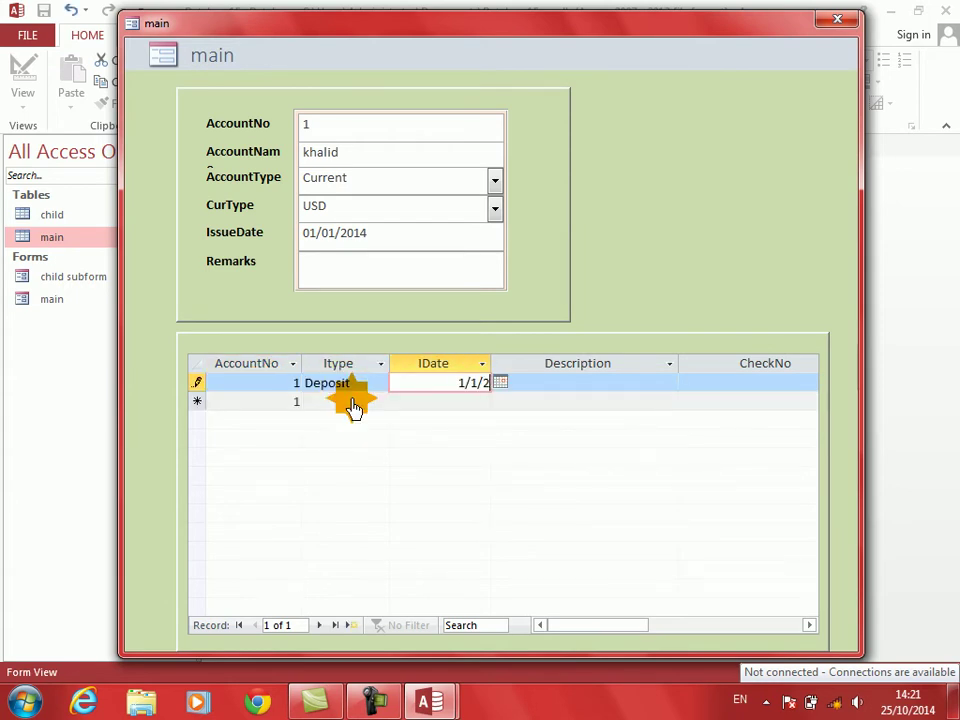
key(Tab)
Complete the deposit row with a description of cash brought by the customer, the check number and a debit of 10000
text(cas)
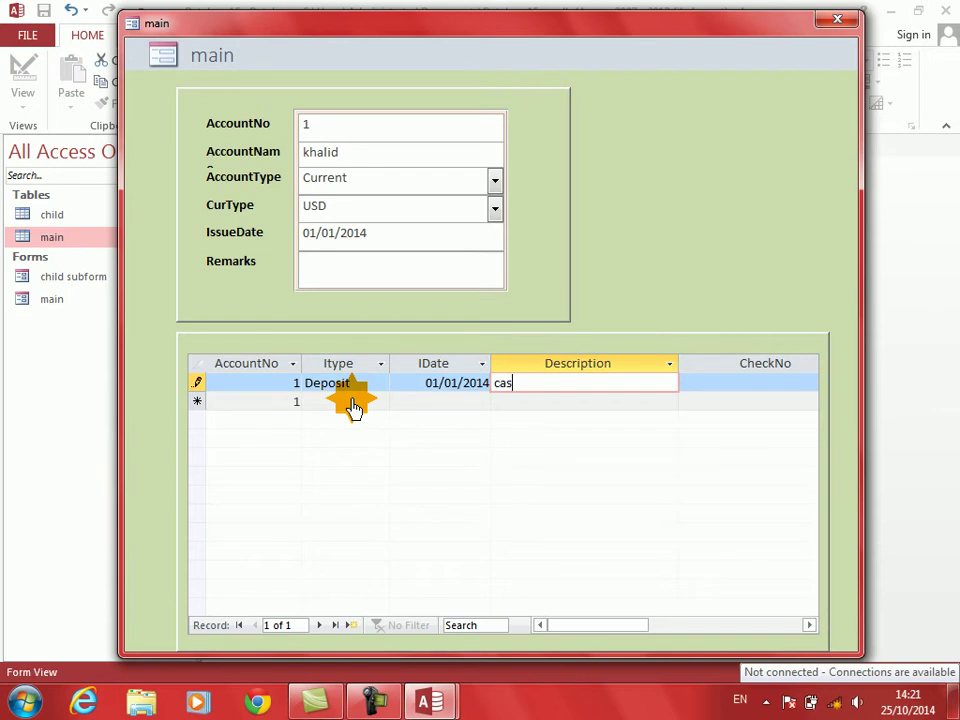
text(h brought by khalid)
key(Tab)
text(1321)
key(Tab)
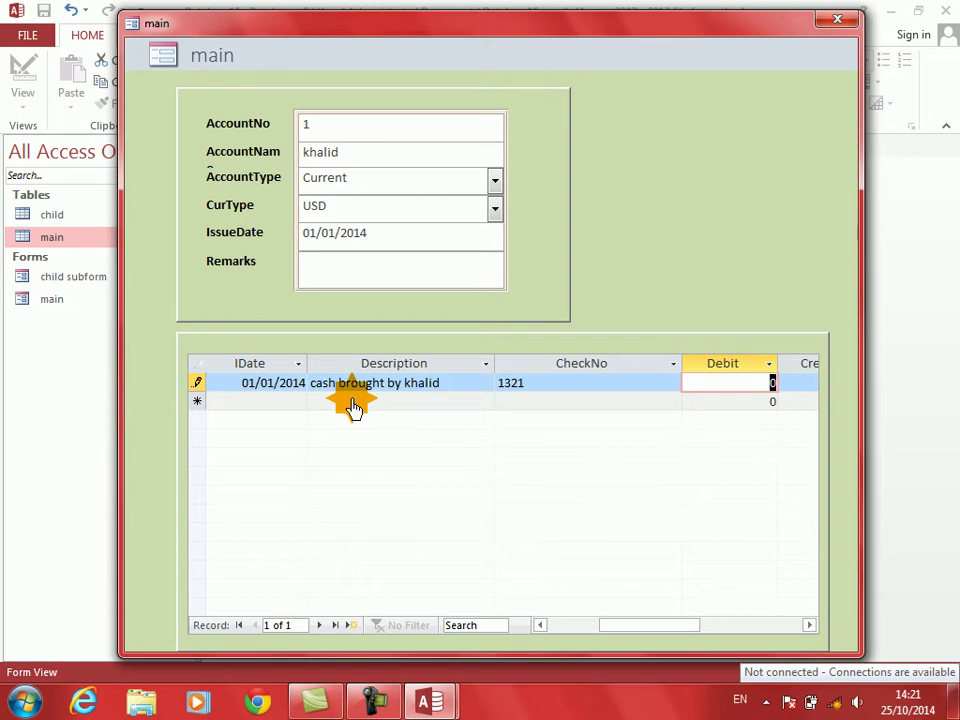
text(10000)
key(Tab)
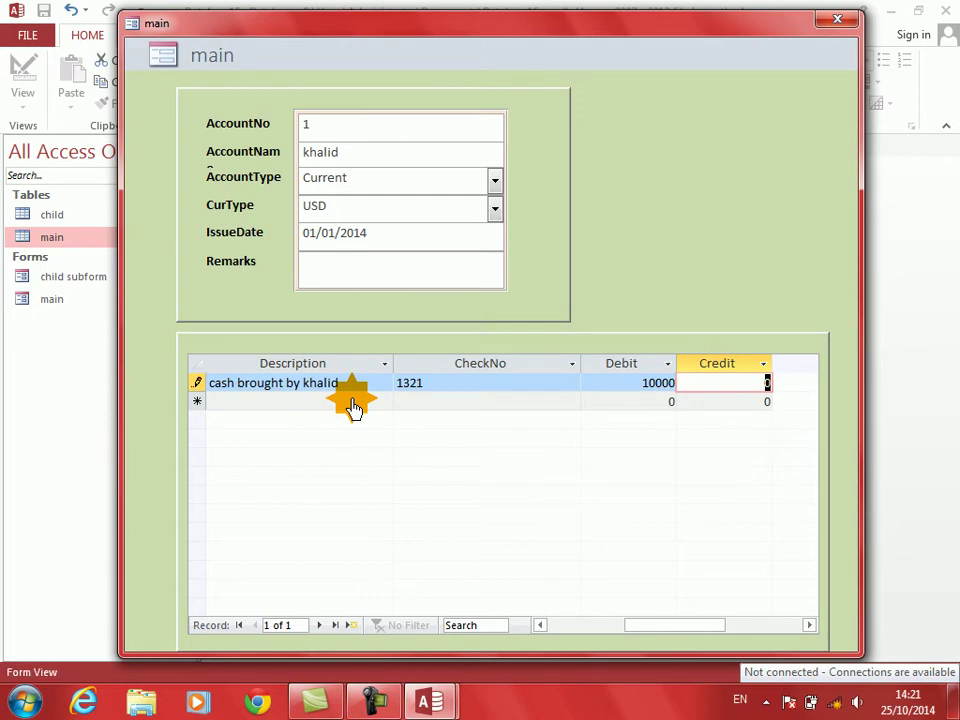
key(Tab)
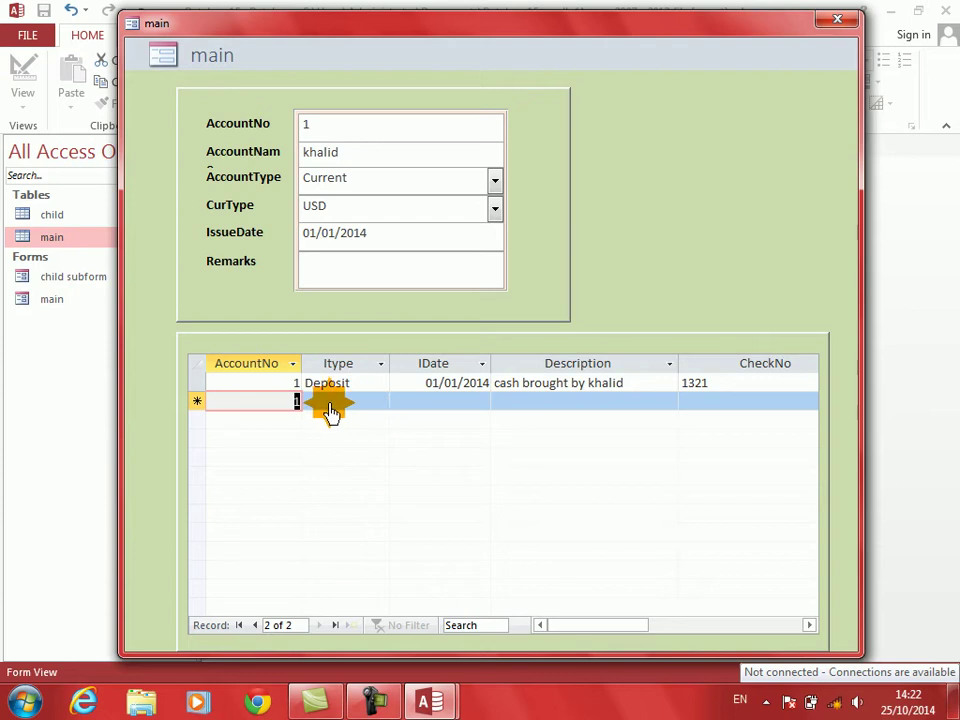
Add a second transaction row with type Withdrawl, date 02/01/2014 and a description starting with "cash b"
click(326, 410)
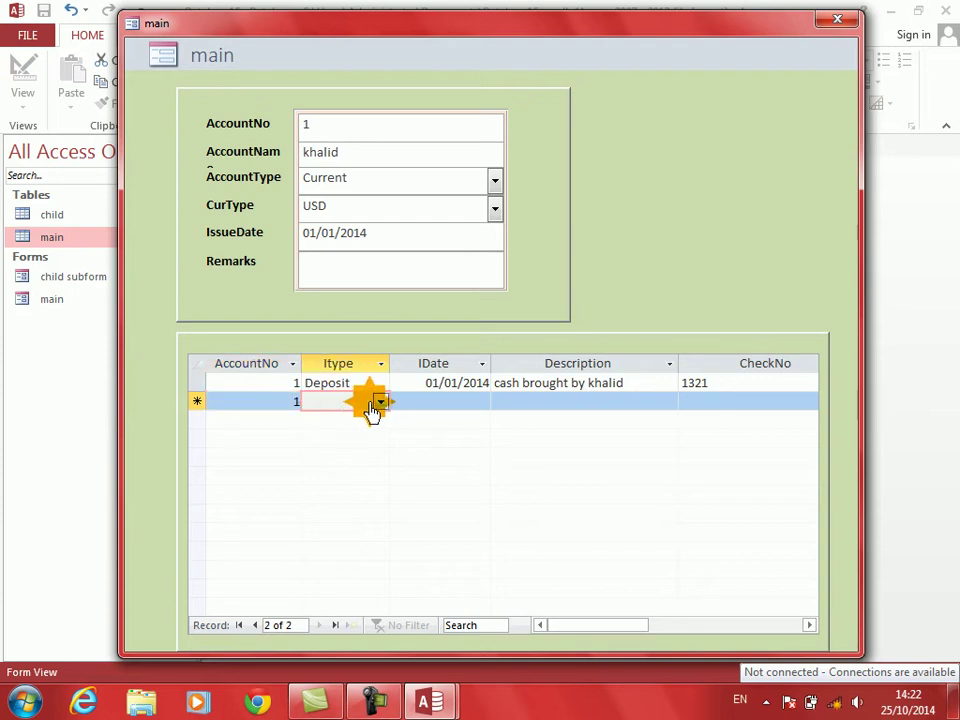
click(380, 401)
click(346, 440)
key(Tab)
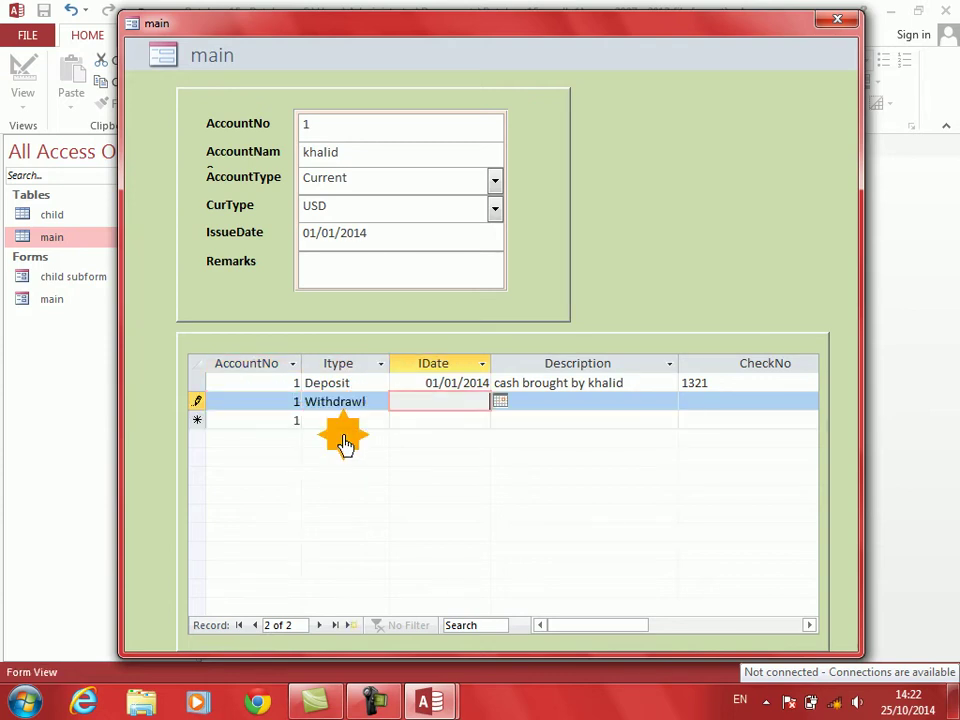
text(2/01/2014)
key(Tab)
text(cash b)
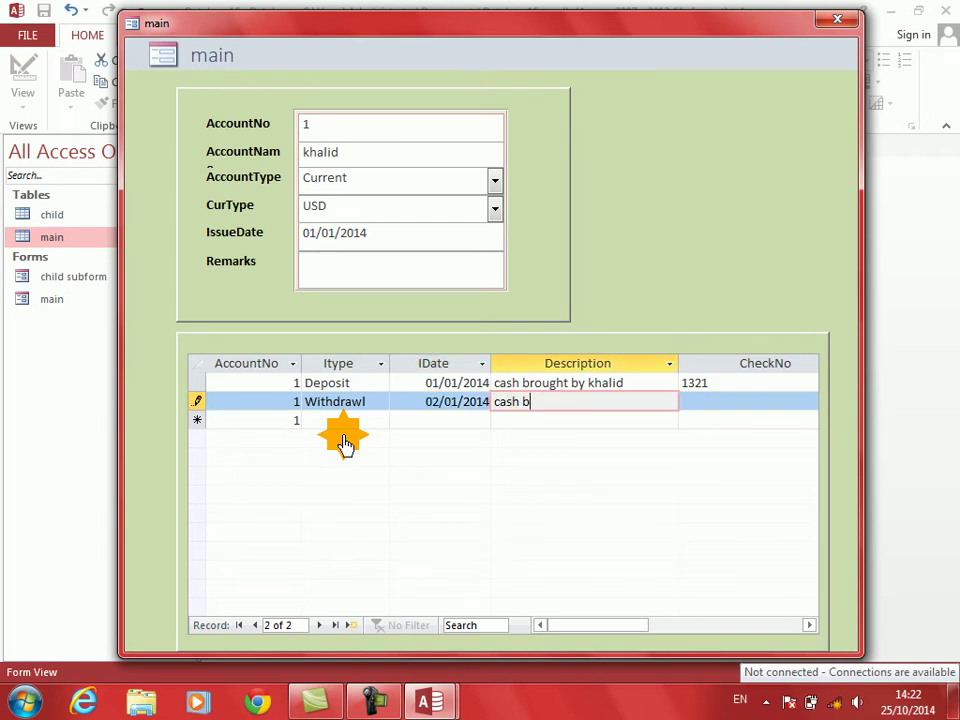
Finish the withdrawal's description as "cash by" plus the customer's name, and set its CheckNo to 4432
text(y khlaid)
key(Tab)
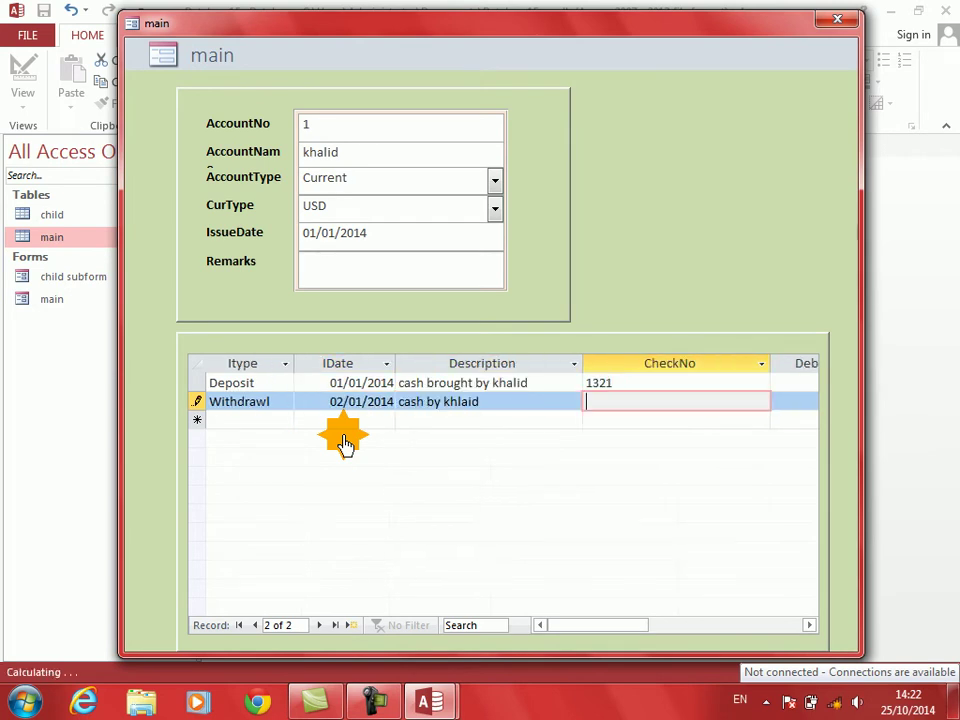
text(4432)
key(Tab)
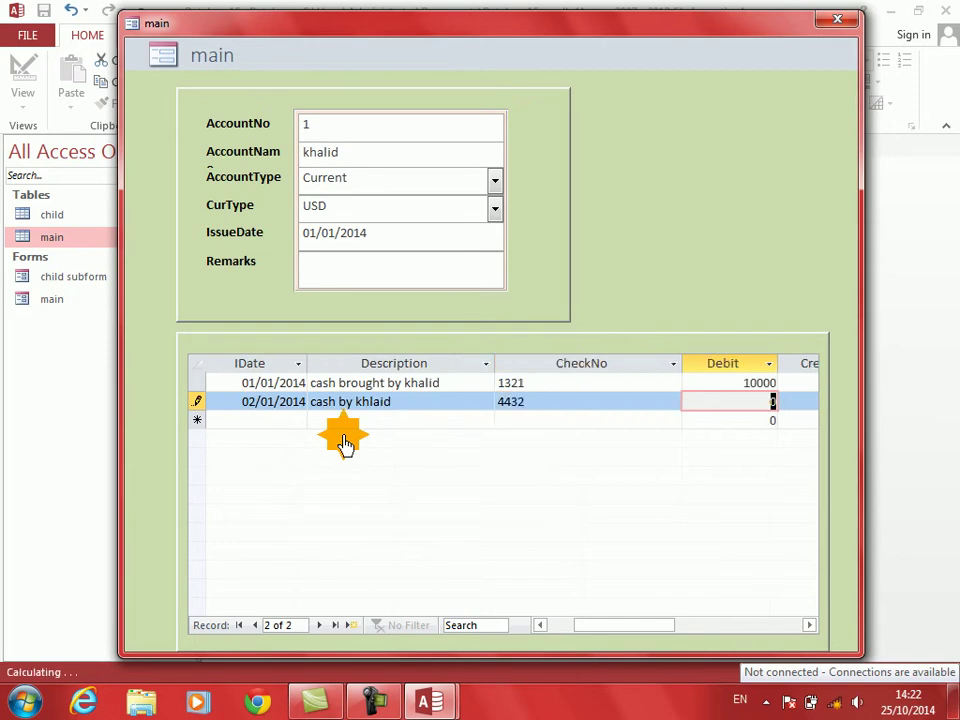
key(Tab)
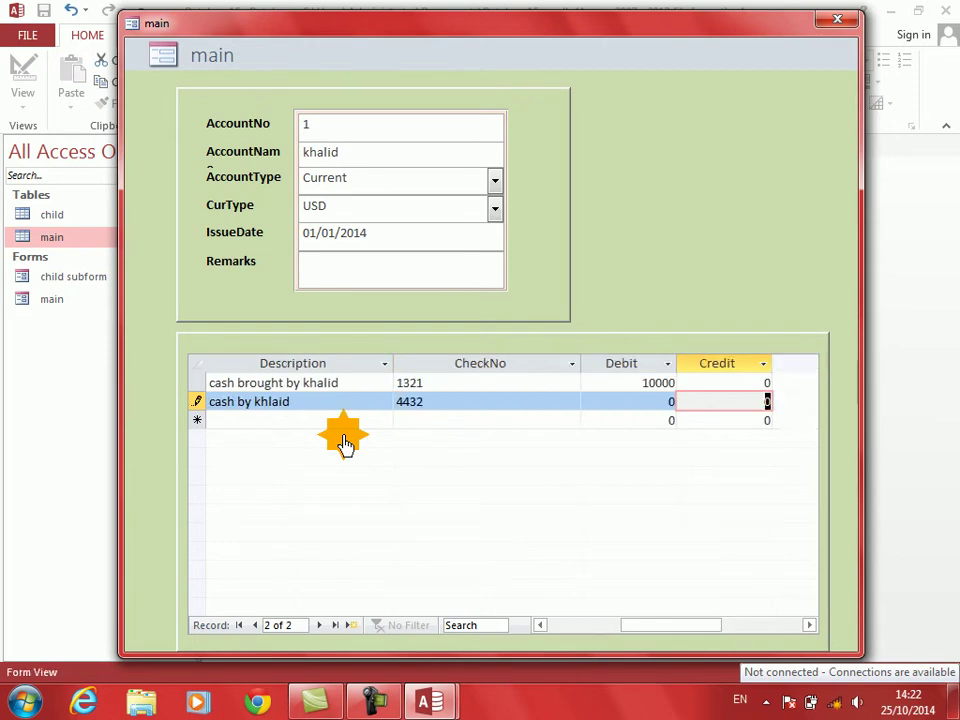
key(shift+Tab)
text(30000)
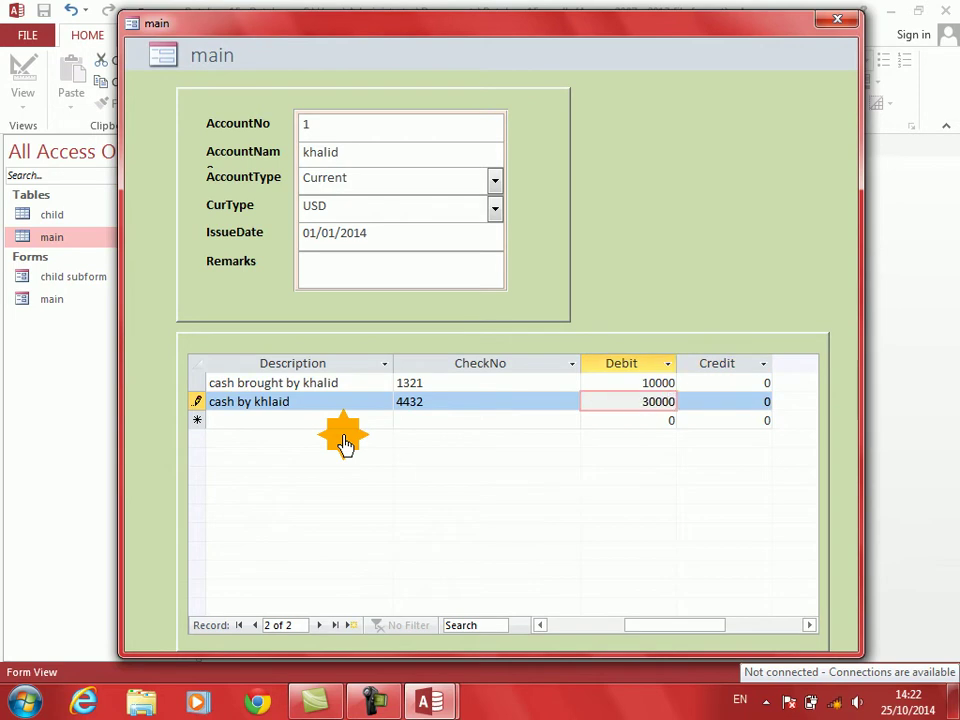
key(BackSpace)
key(BackSpace)
key(BackSpace)
key(BackSpace)
key(BackSpace)
Set the withdrawal's Credit to 1000 and complete the record
key(Tab)
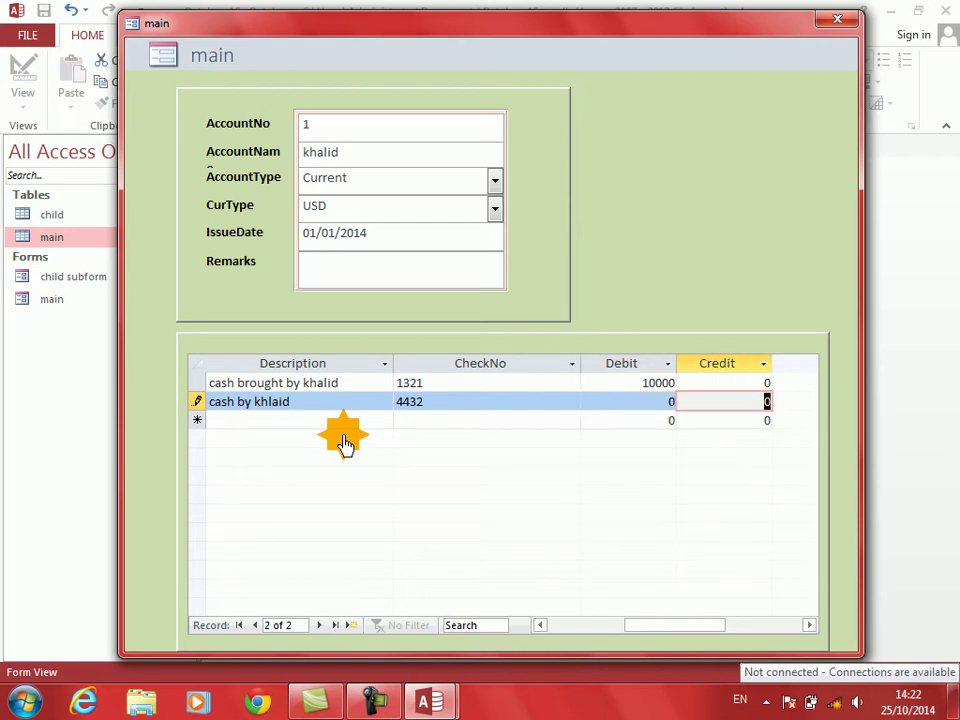
text(1000)
key(Tab)
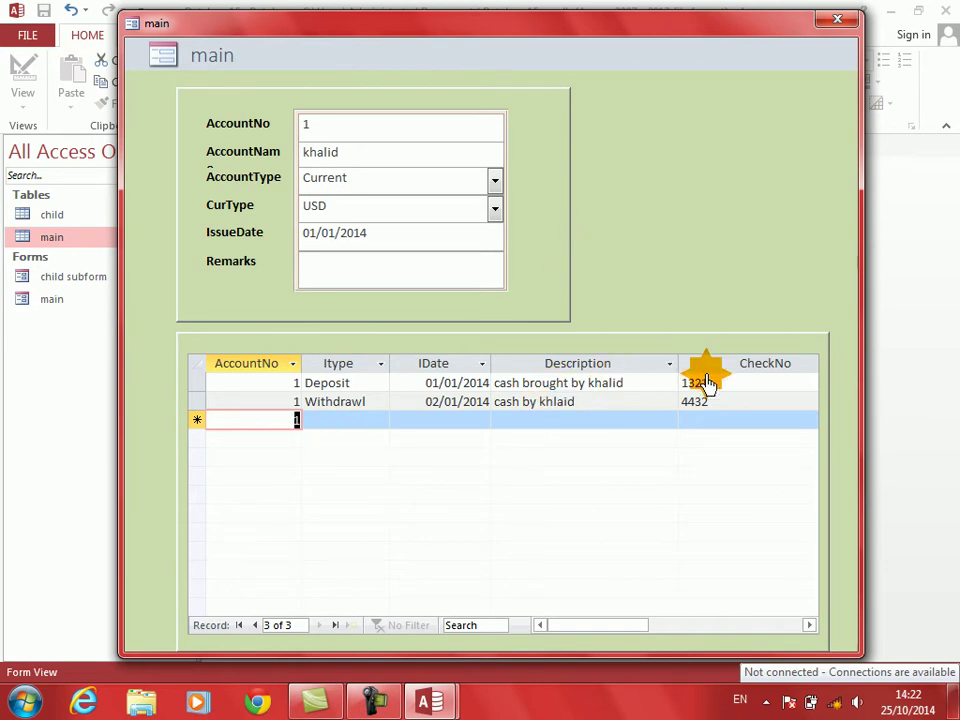
Close the main form and open the child subform in its datasheet
click(809, 626)
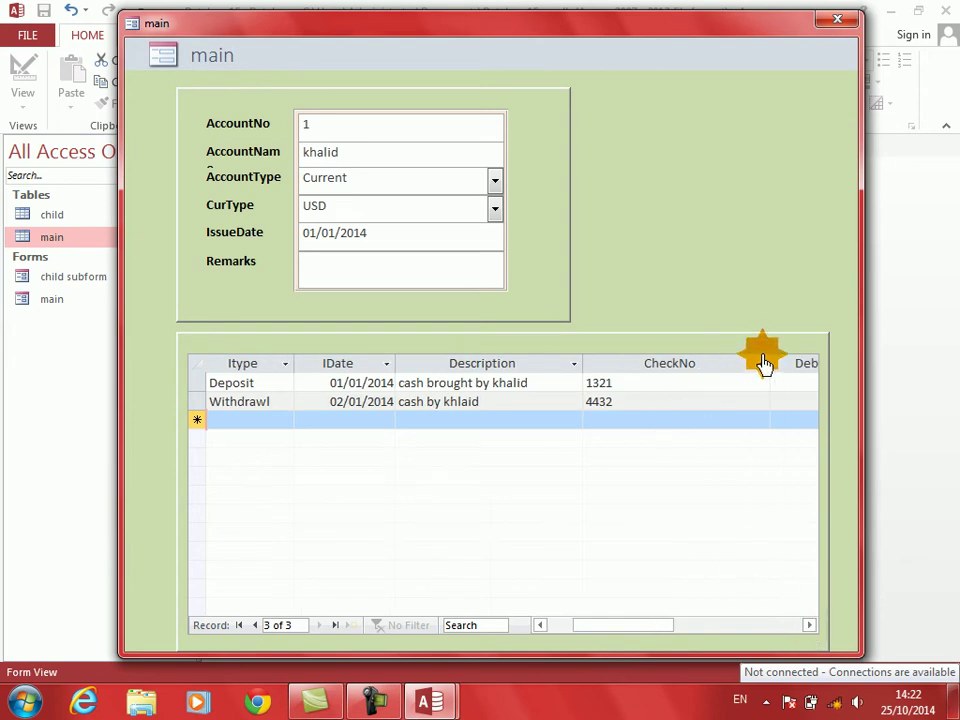
click(620, 389)
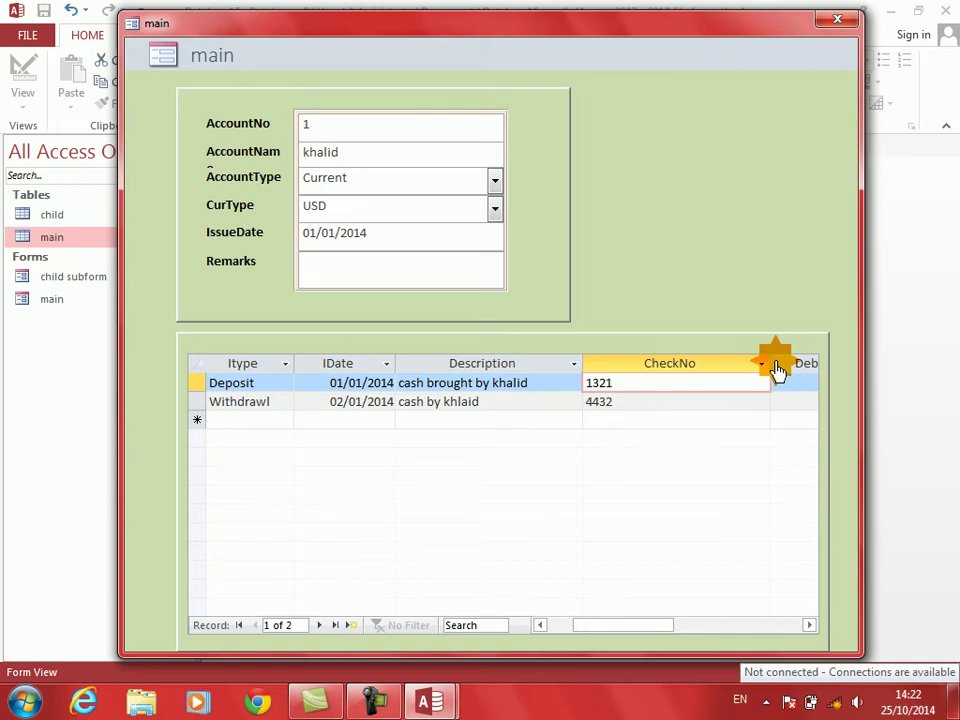
click(833, 22)
click(400, 347)
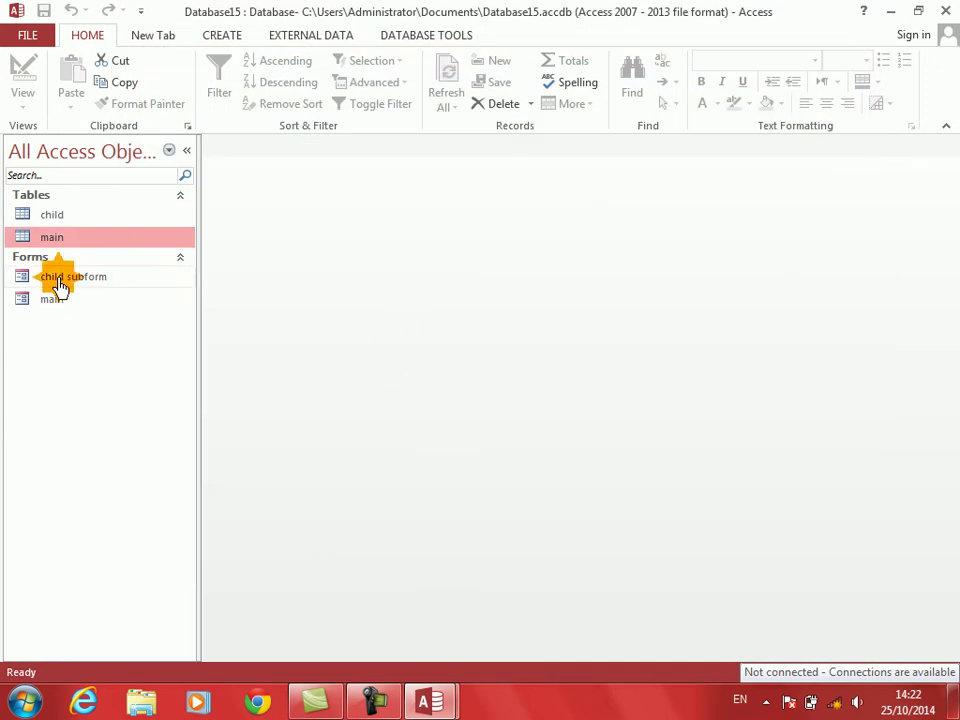
double_click(59, 287)
Set all columns of the child subform, from AccountNo to Credit, to Best Fit width
click(258, 174)
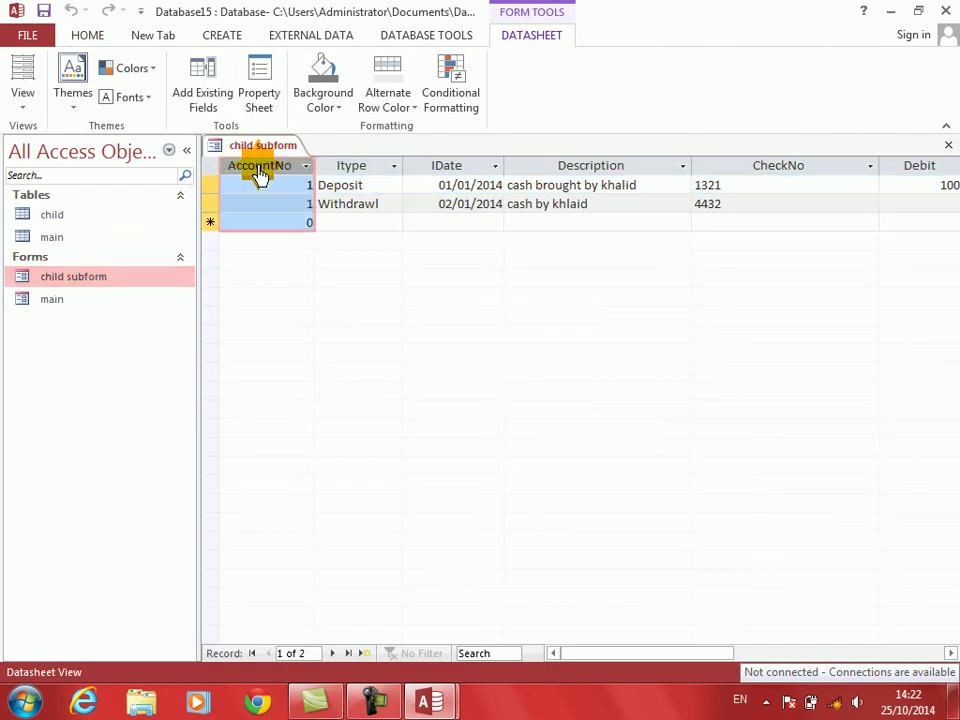
shift+click(920, 172)
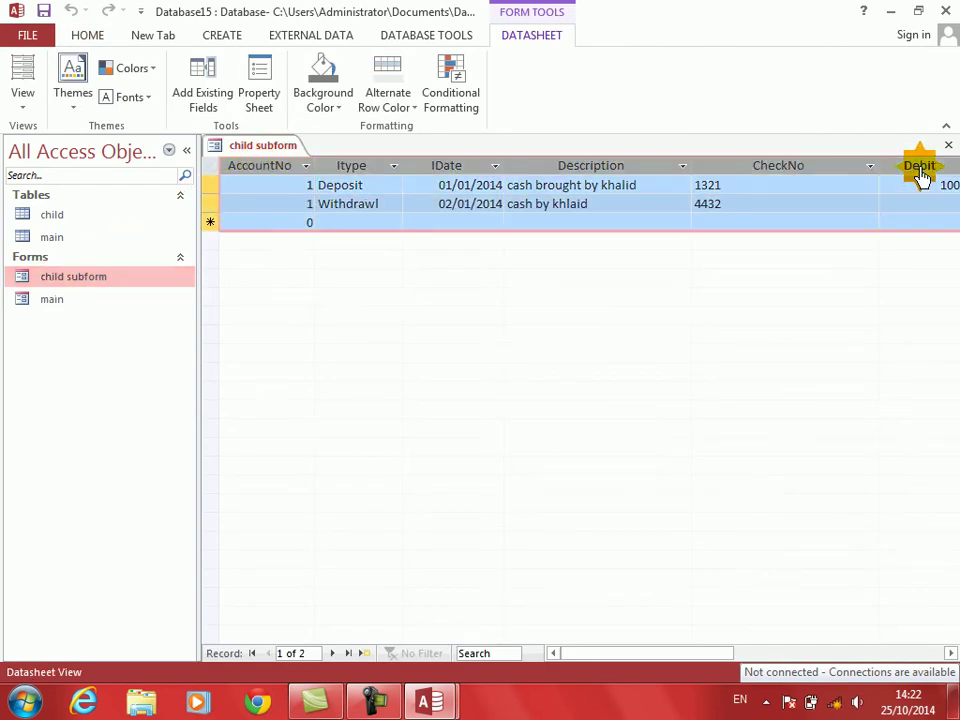
click(951, 652)
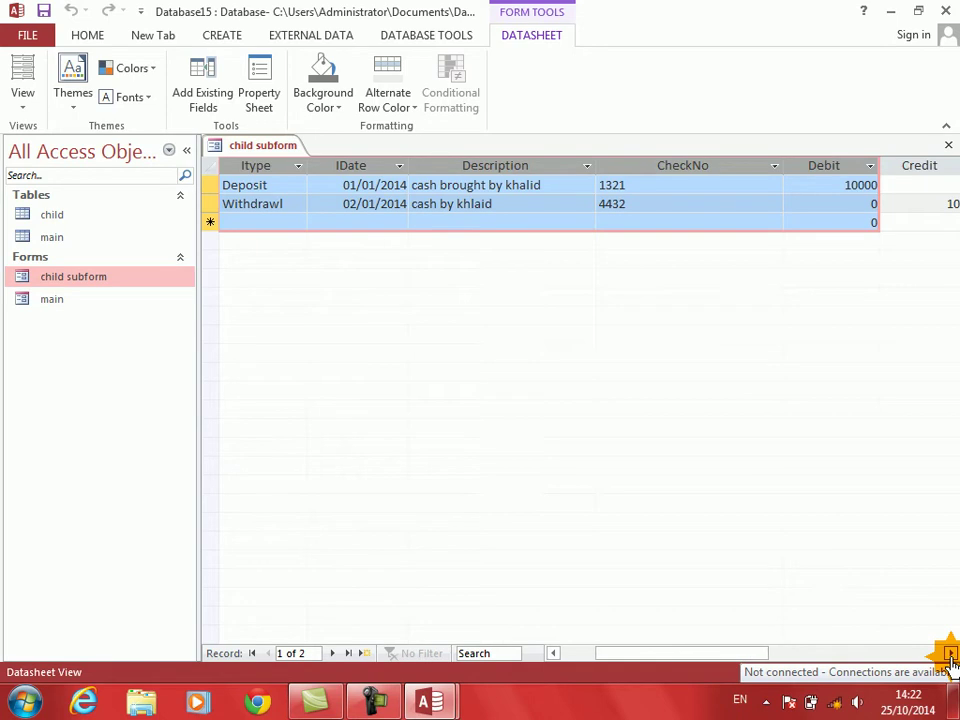
click(951, 652)
shift+click(848, 172)
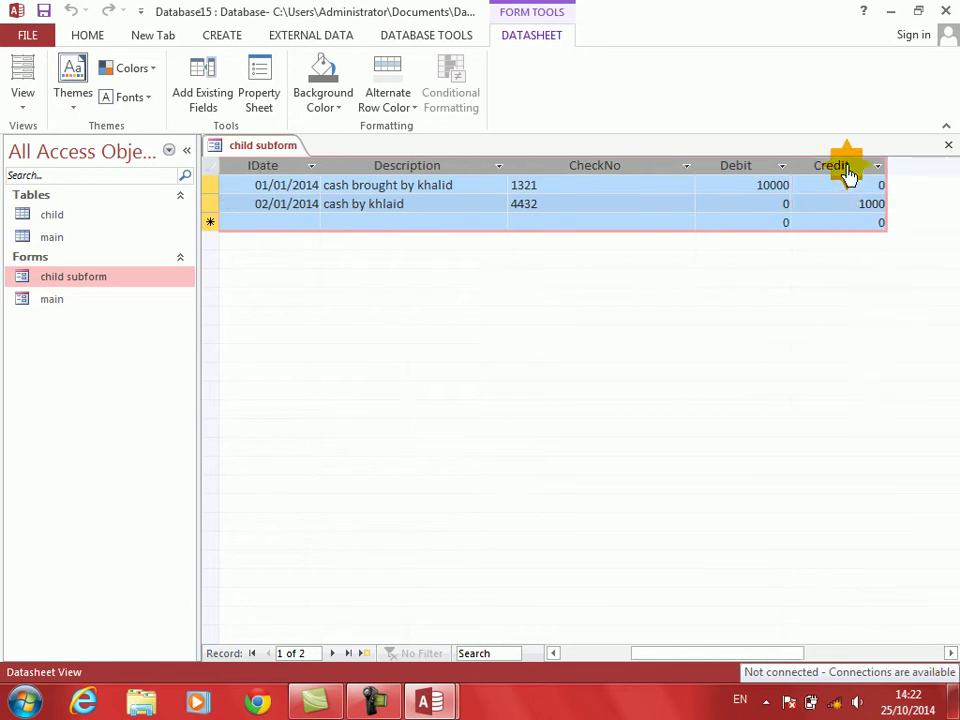
right_click(848, 172)
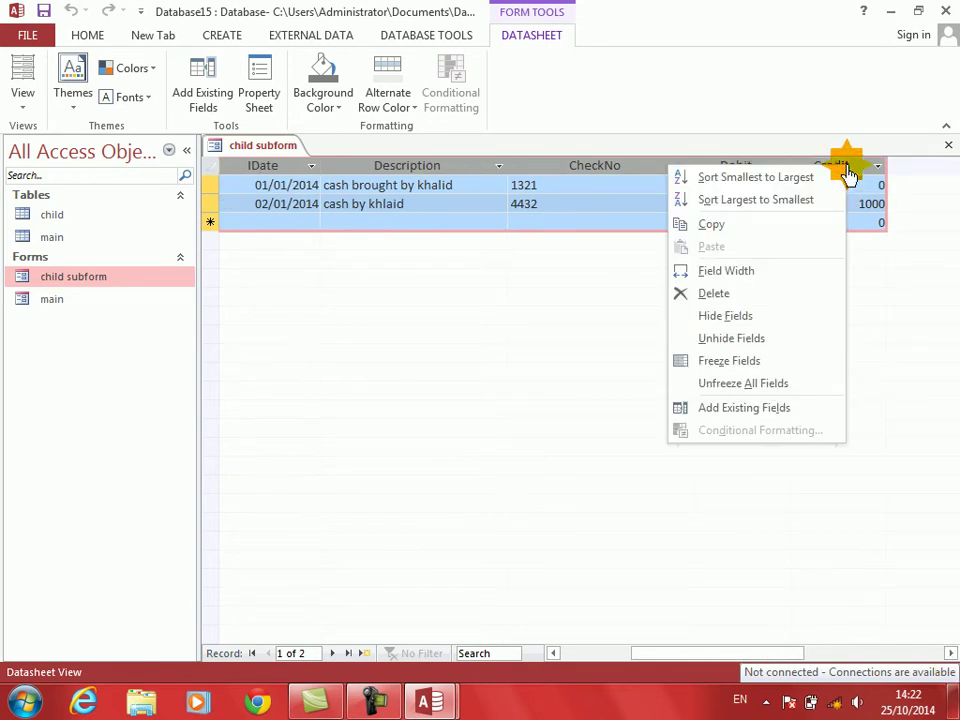
click(724, 283)
click(558, 290)
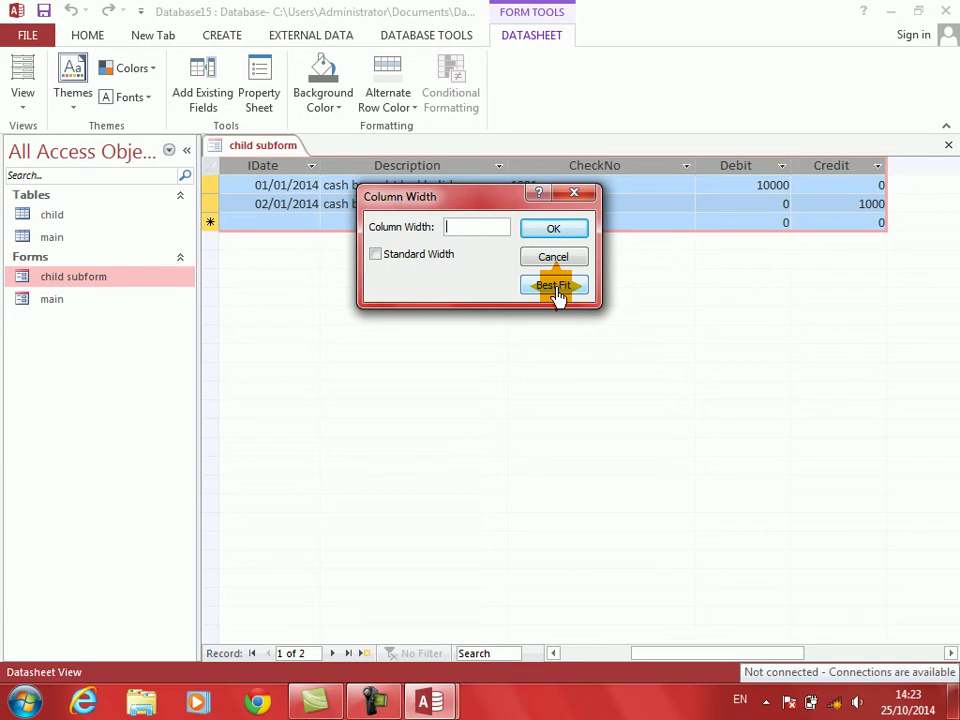
click(553, 286)
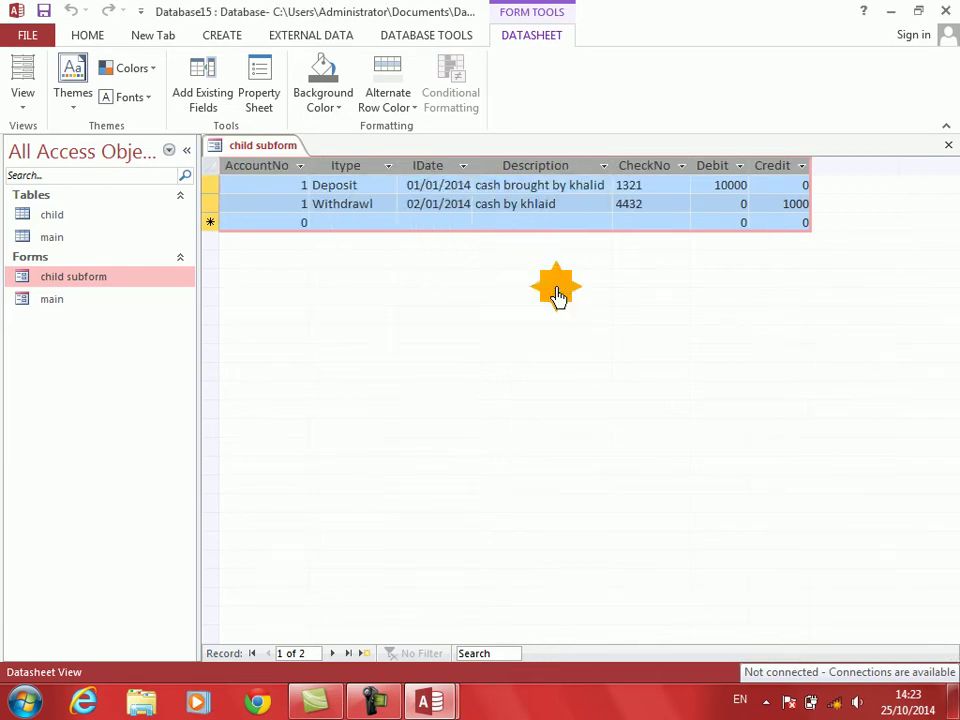
Close the child subform and reopen the main form to review the account details and its Debit and Credit entries
key(ctrl+w)
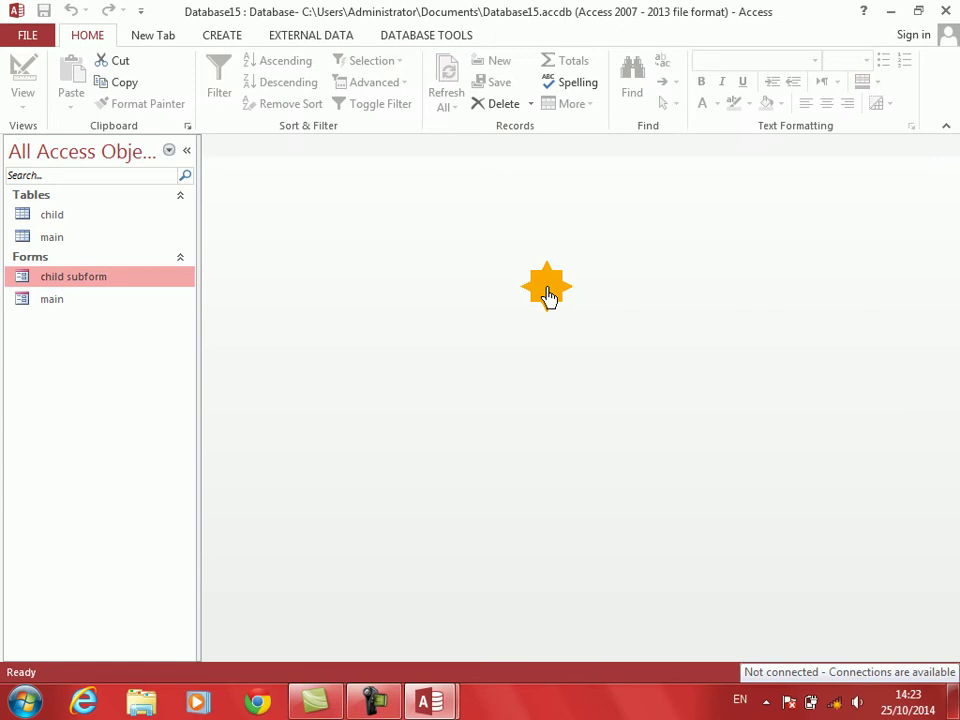
double_click(61, 302)
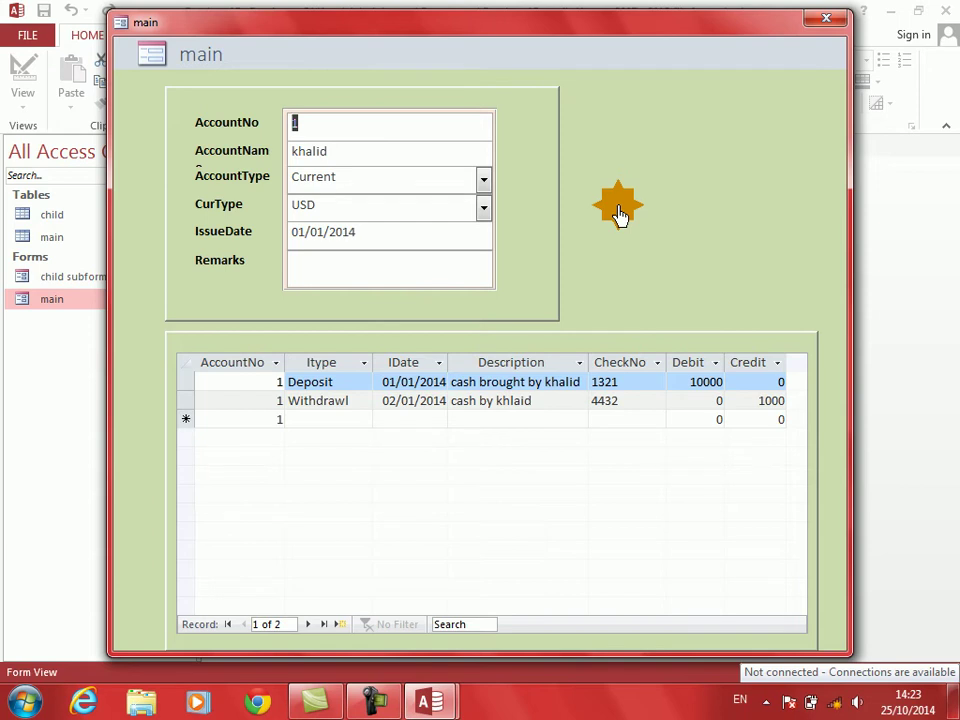
click(547, 403)
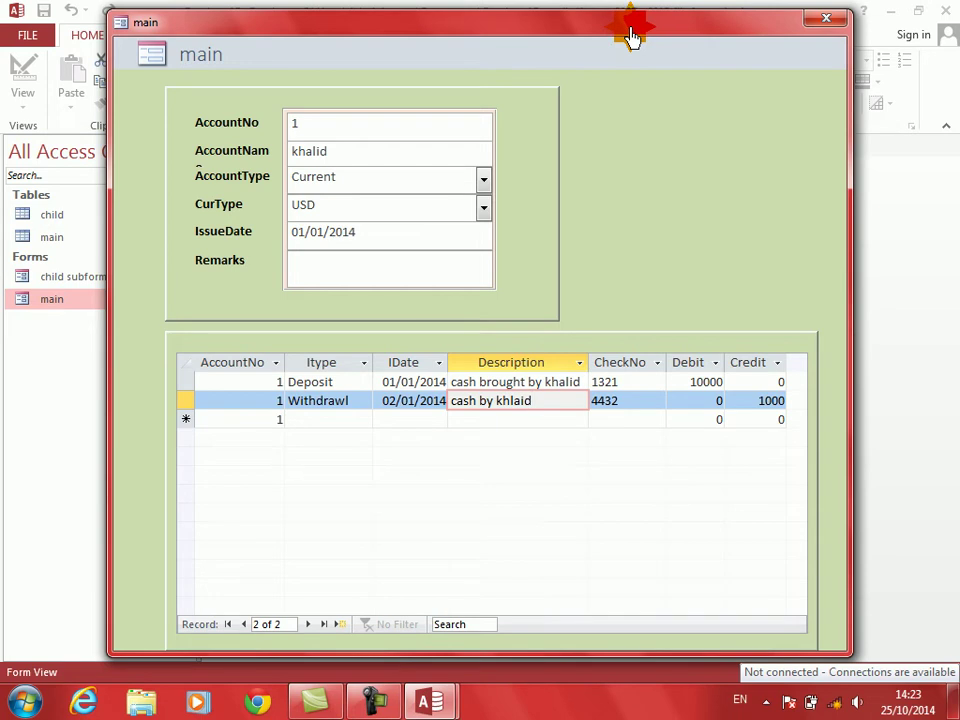
click(386, 180)
click(366, 160)
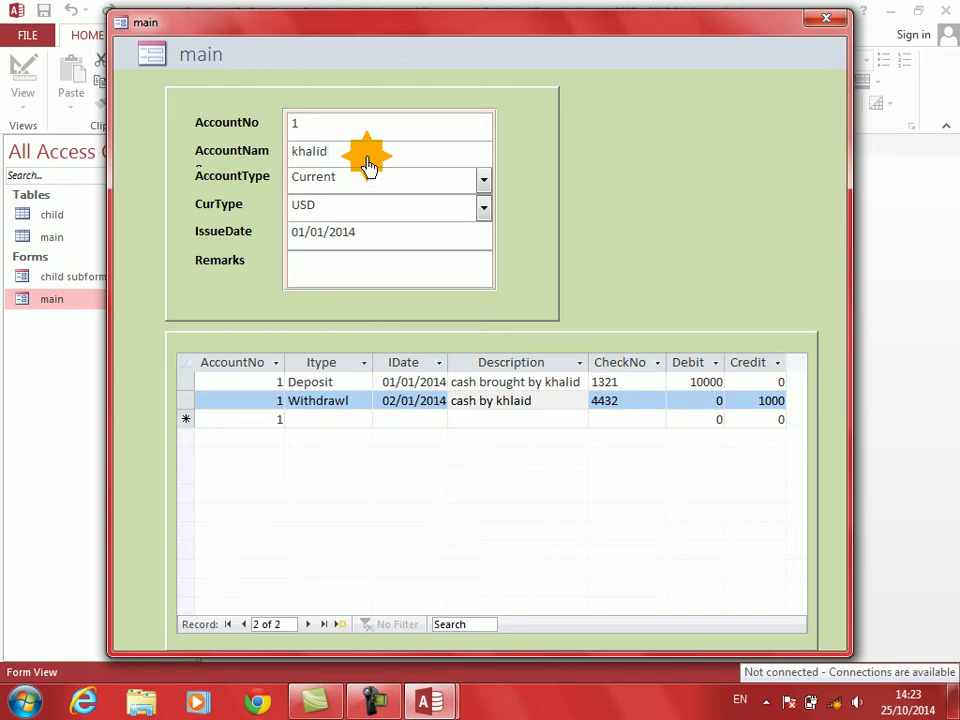
click(688, 390)
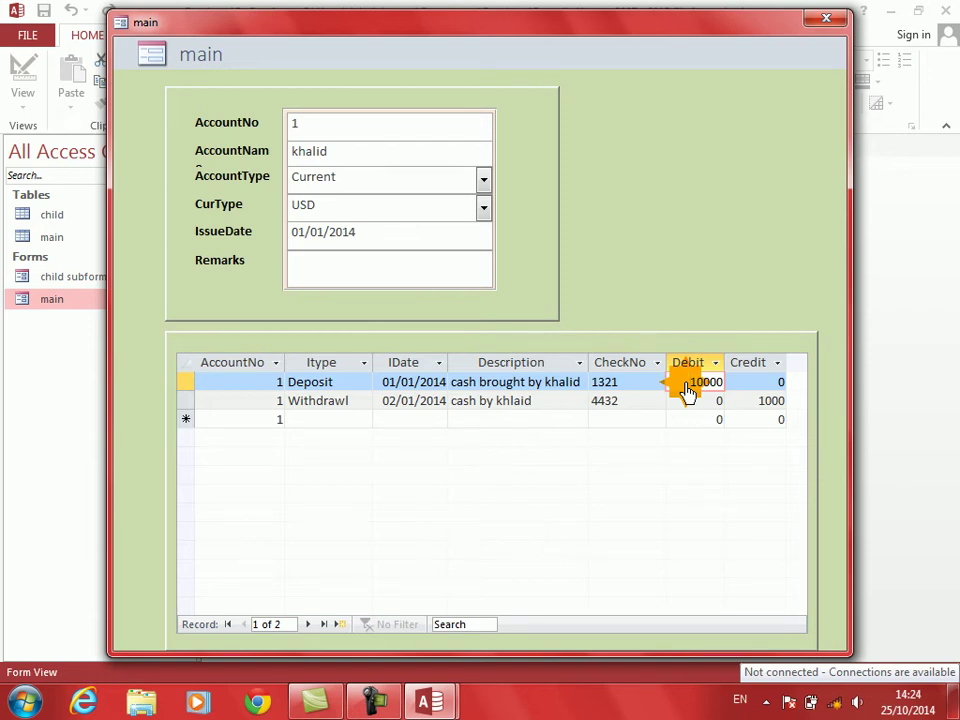
click(775, 383)
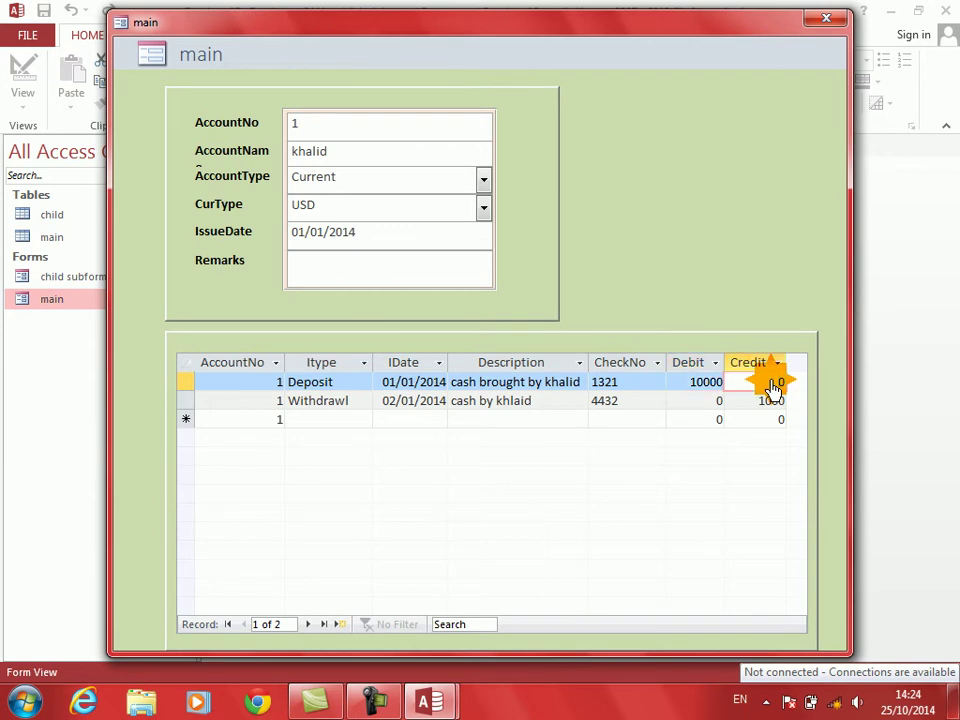
Add a text box with =sum(debit) to the main form's footer in Design View and check it in Form View
right_click(731, 253)
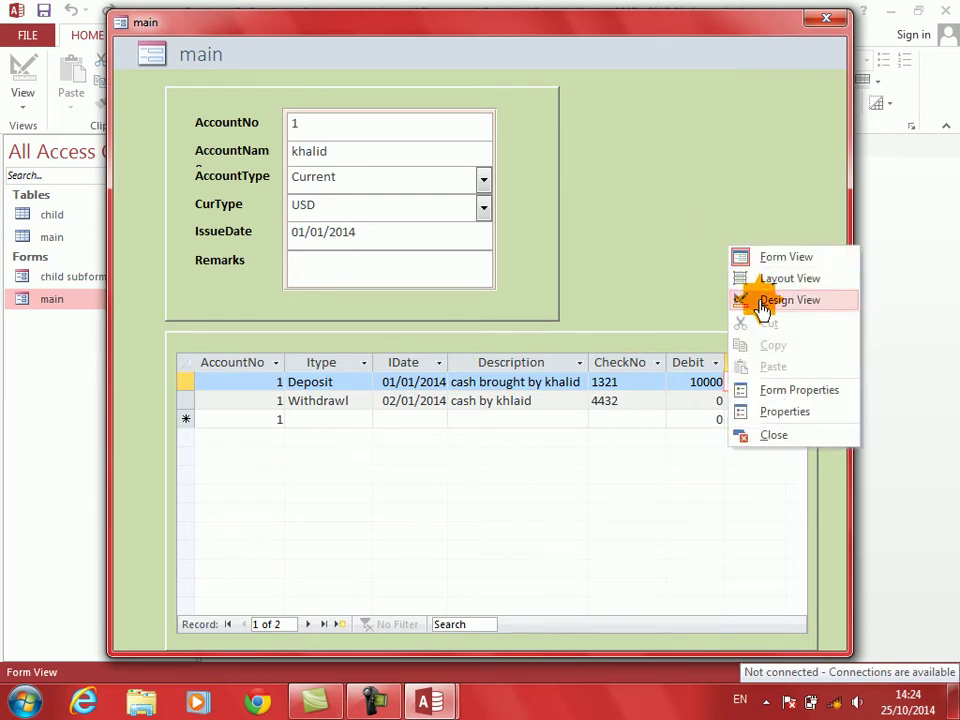
click(755, 300)
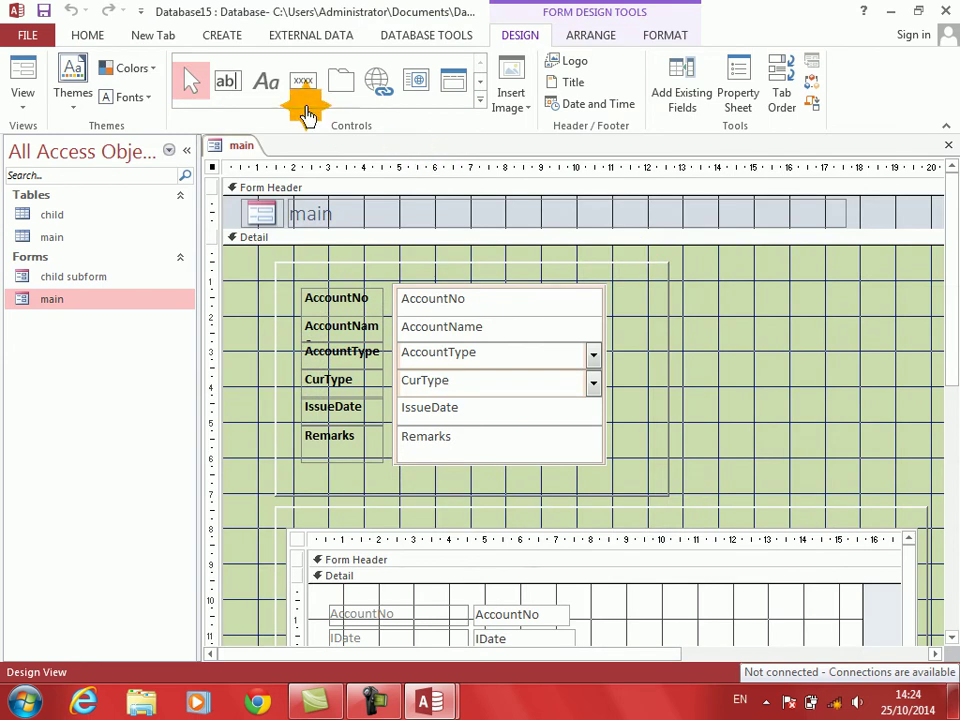
click(228, 82)
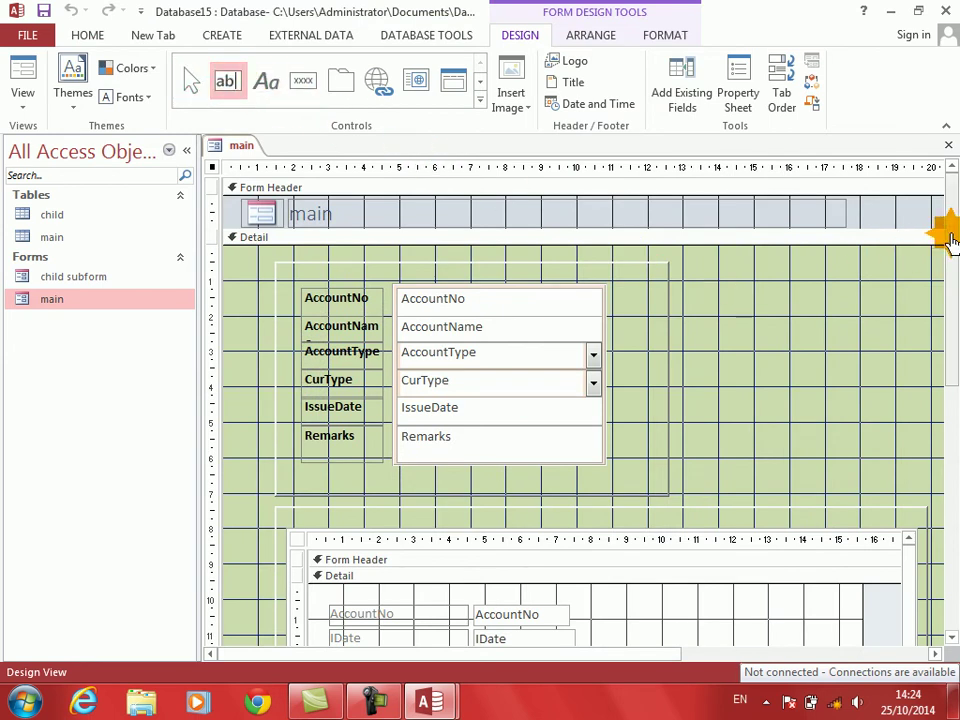
drag(949, 231, 950, 490)
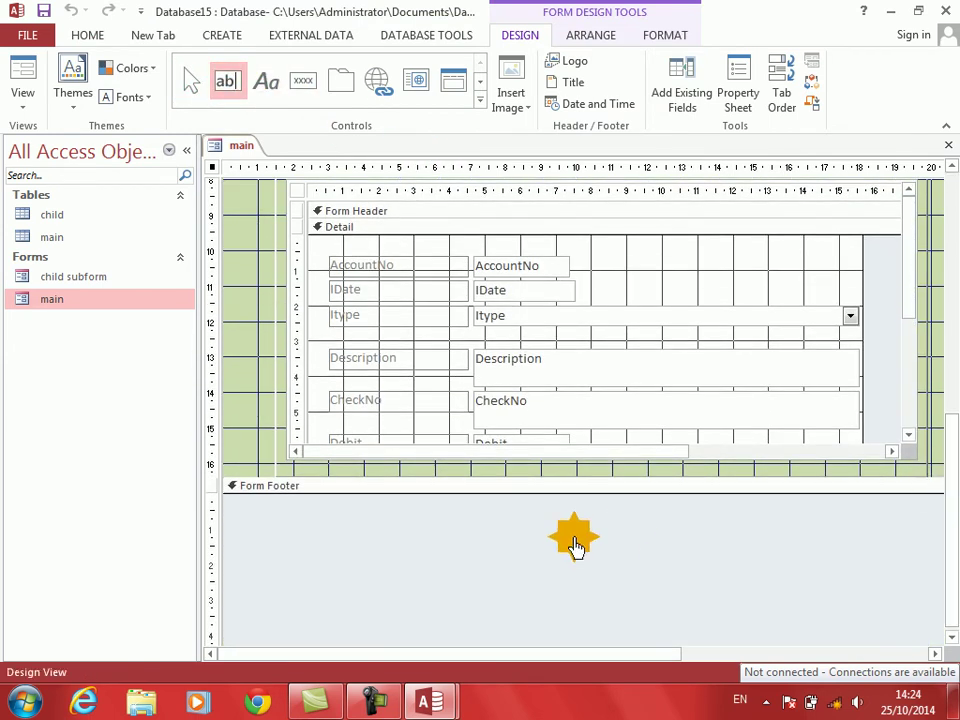
drag(428, 503, 508, 533)
text(=sum(debit)
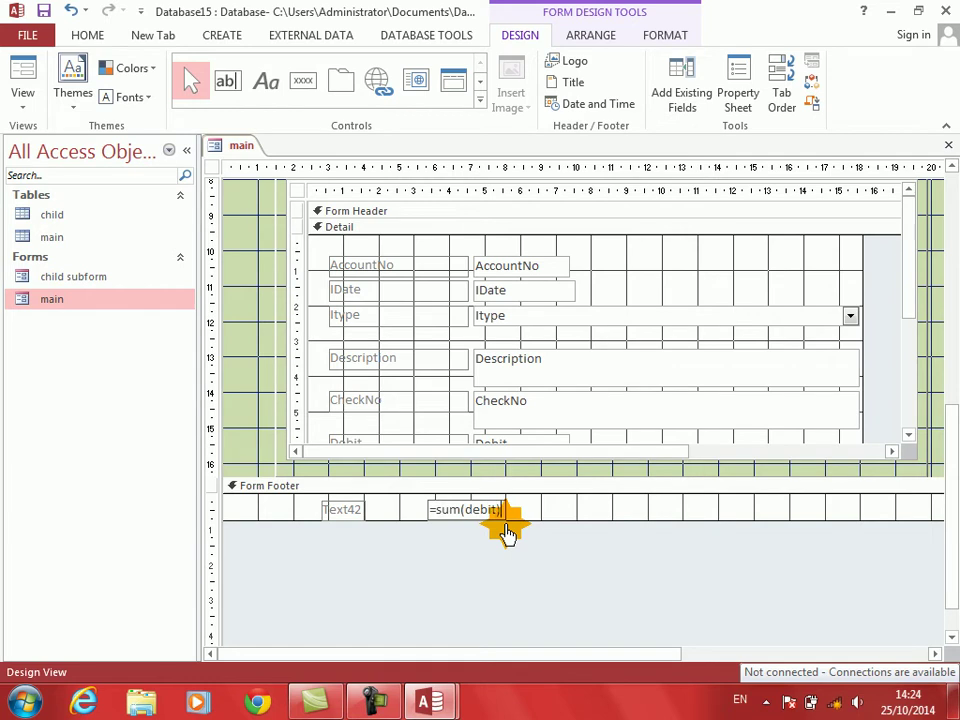
key(Return)
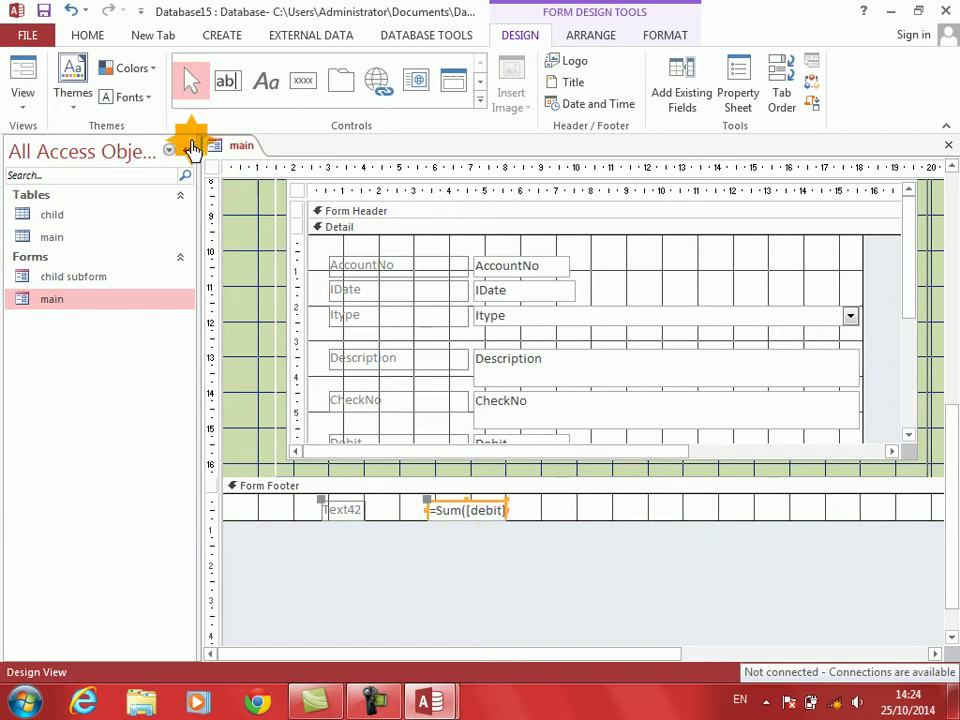
click(22, 78)
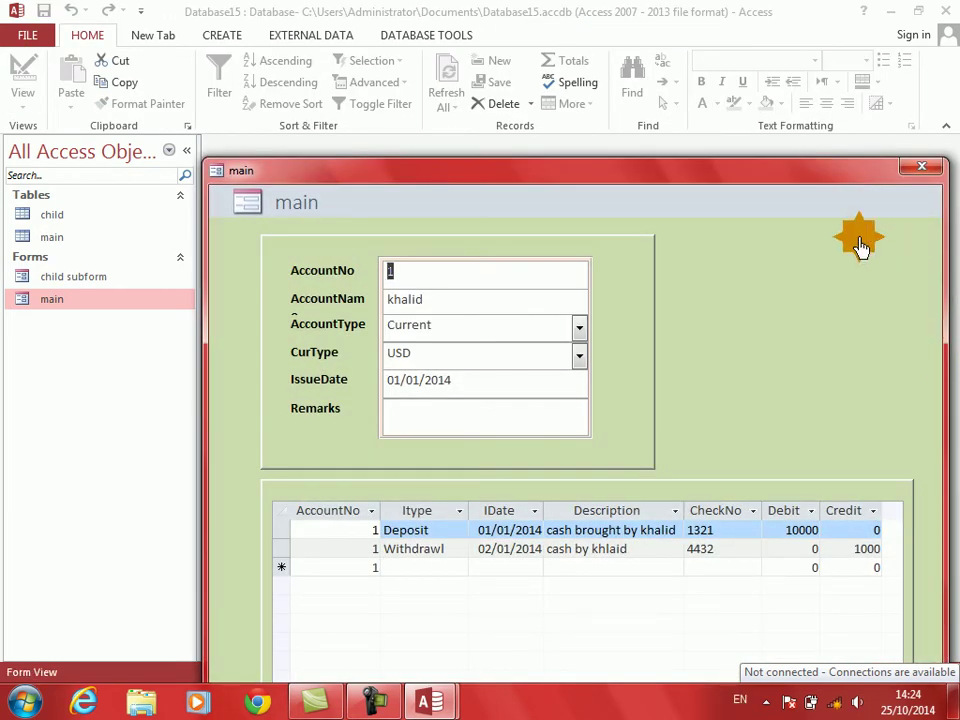
drag(771, 152, 739, 11)
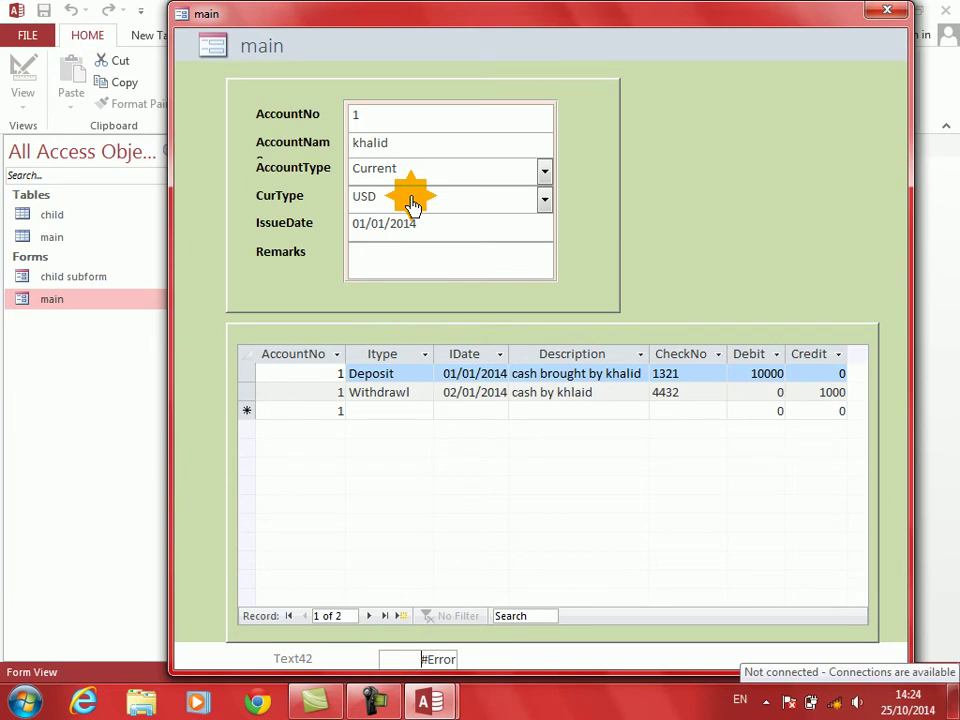
Return the main form to Design View and delete the debit sum text box from the Form Footer
right_click(707, 143)
click(744, 201)
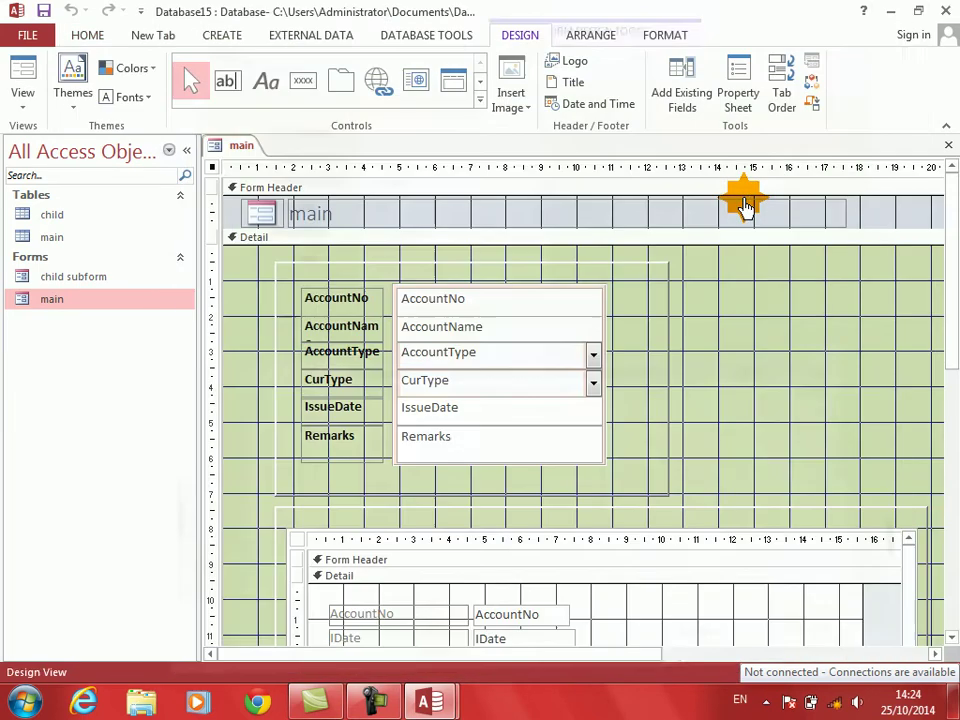
scroll(940, 347, down, 3)
scroll(935, 350, down, 5)
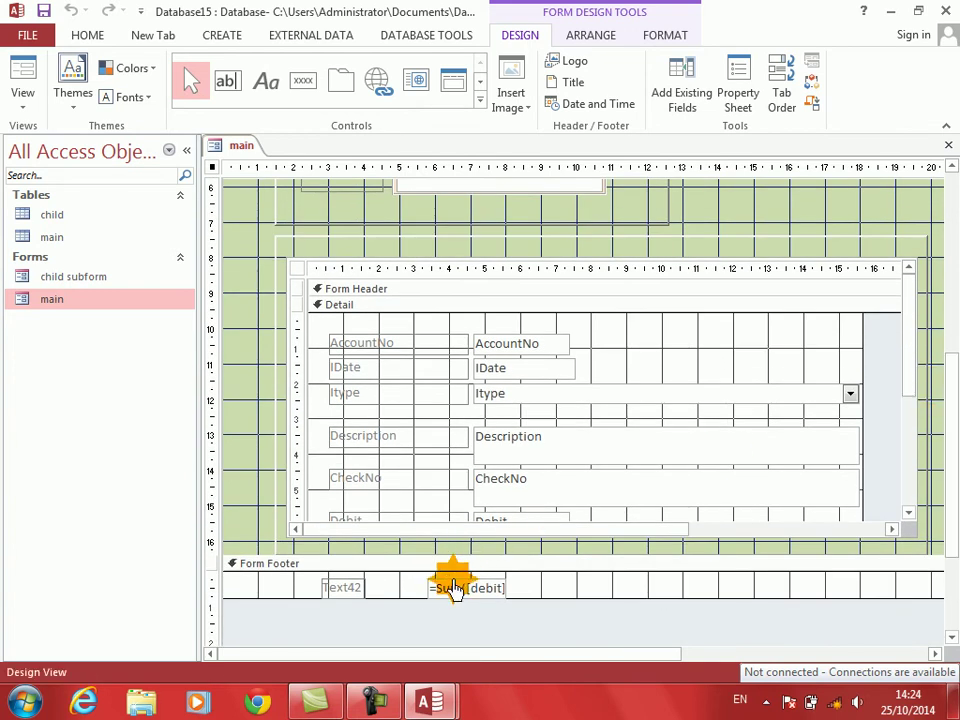
key(Delete)
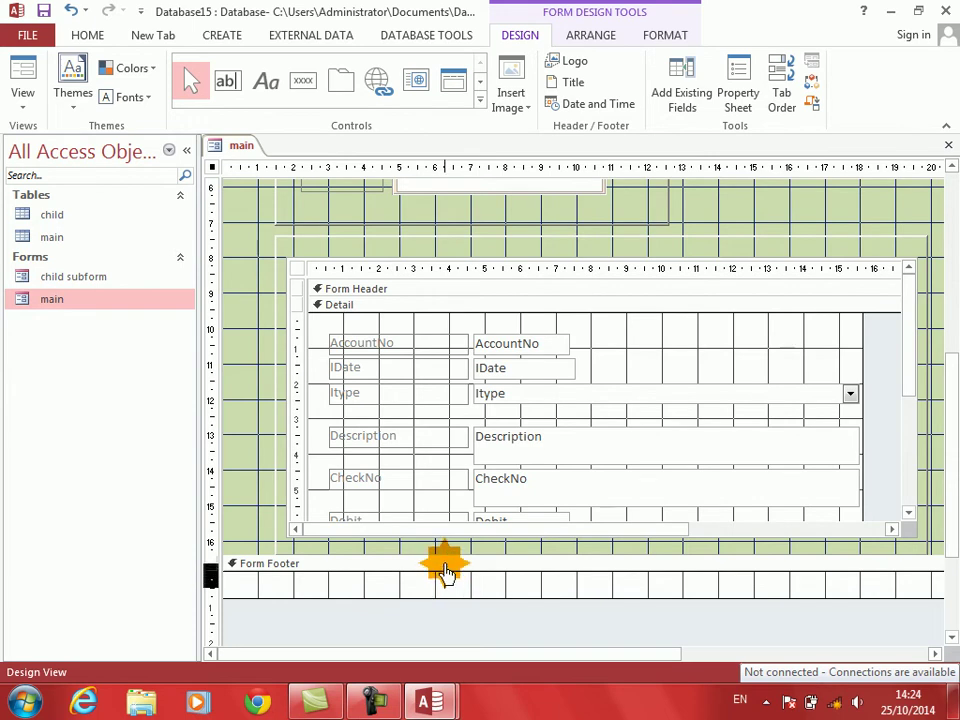
Enlarge the child subform and its surrounding frame downward until the subform's Form Footer is exposed
click(445, 566)
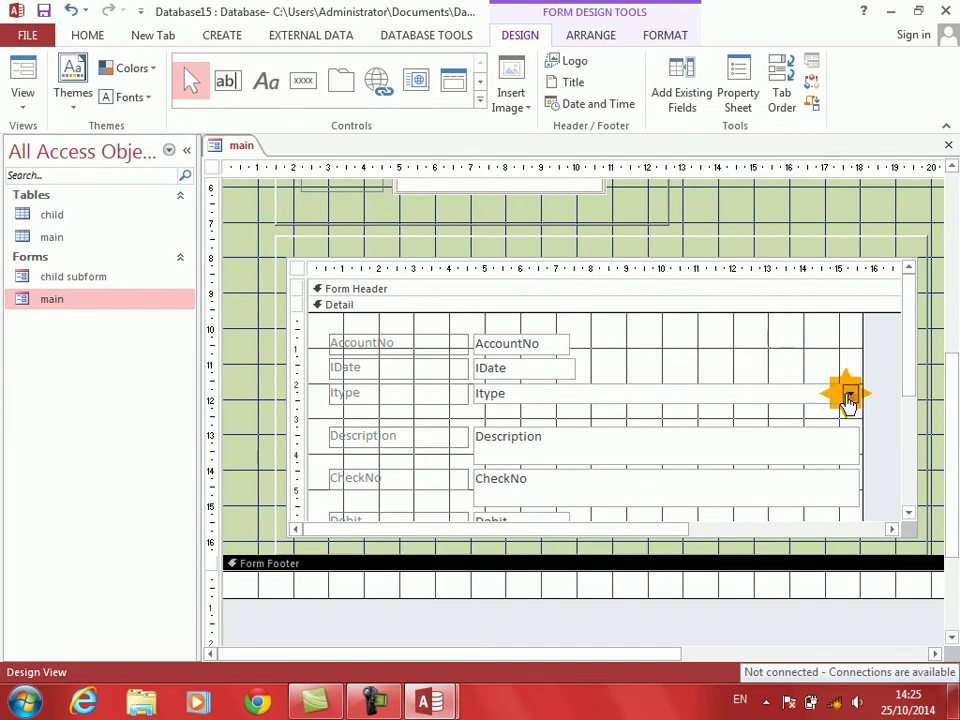
click(869, 440)
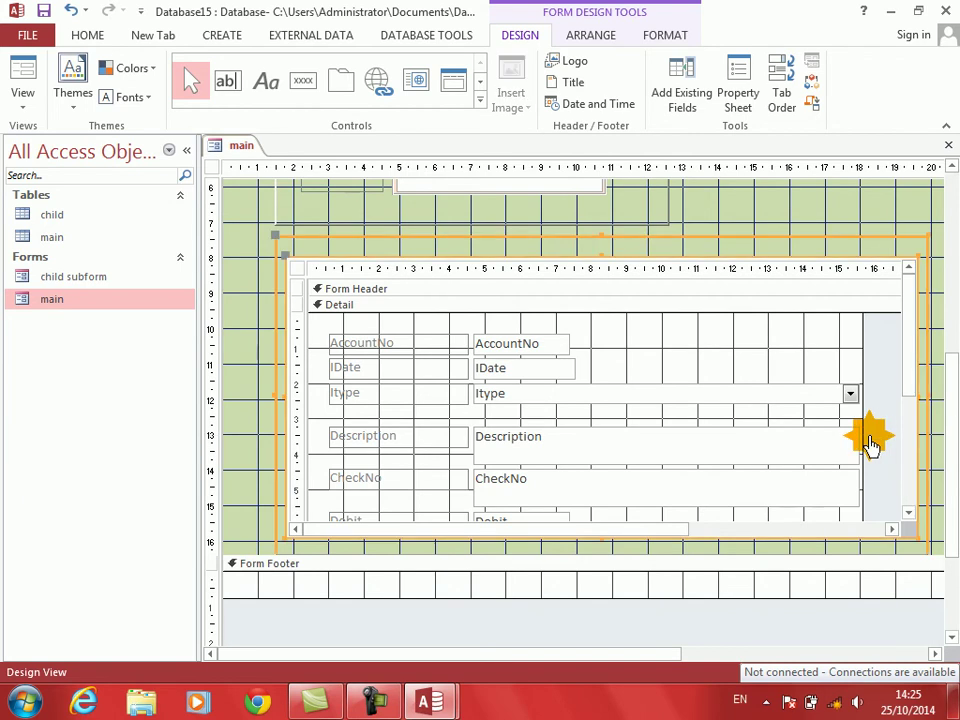
key(shift+Down)
key(shift+Down)
key(shift+Down)
key(shift+Down)
key(shift+Down)
key(shift+Down)
key(shift+Down)
key(shift+Down)
key(shift+Down)
key(shift+Down)
key(shift+Down)
key(shift+Down)
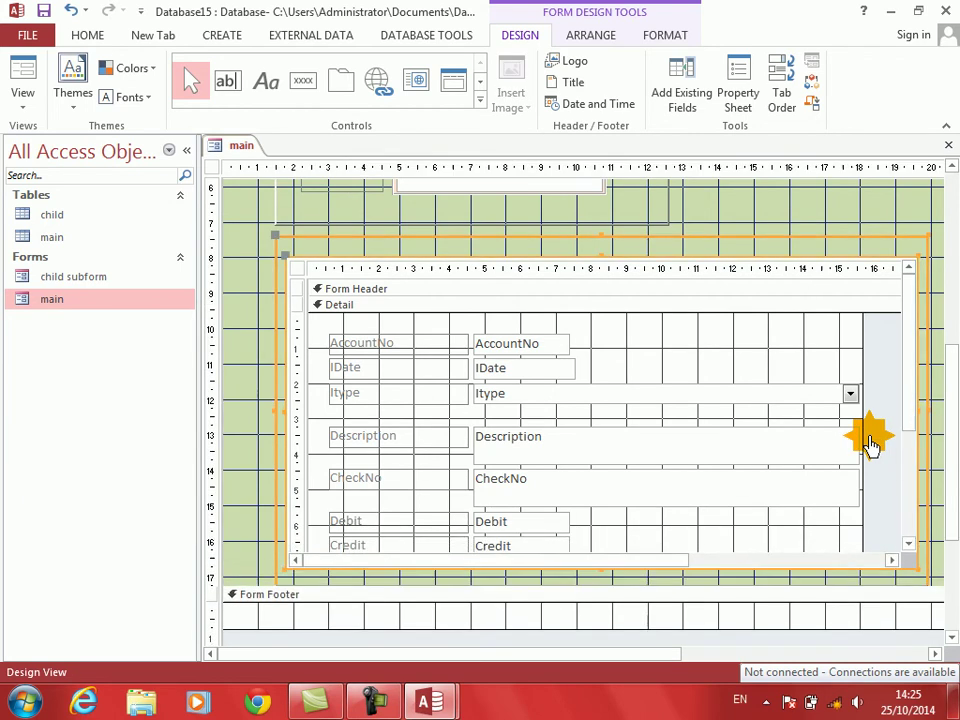
key(shift+Down)
key(shift+Down)
key(shift+Down)
key(shift+Down)
key(shift+Down)
key(shift+Down)
key(shift+Down)
key(shift+Down)
key(shift+Down)
key(shift+Down)
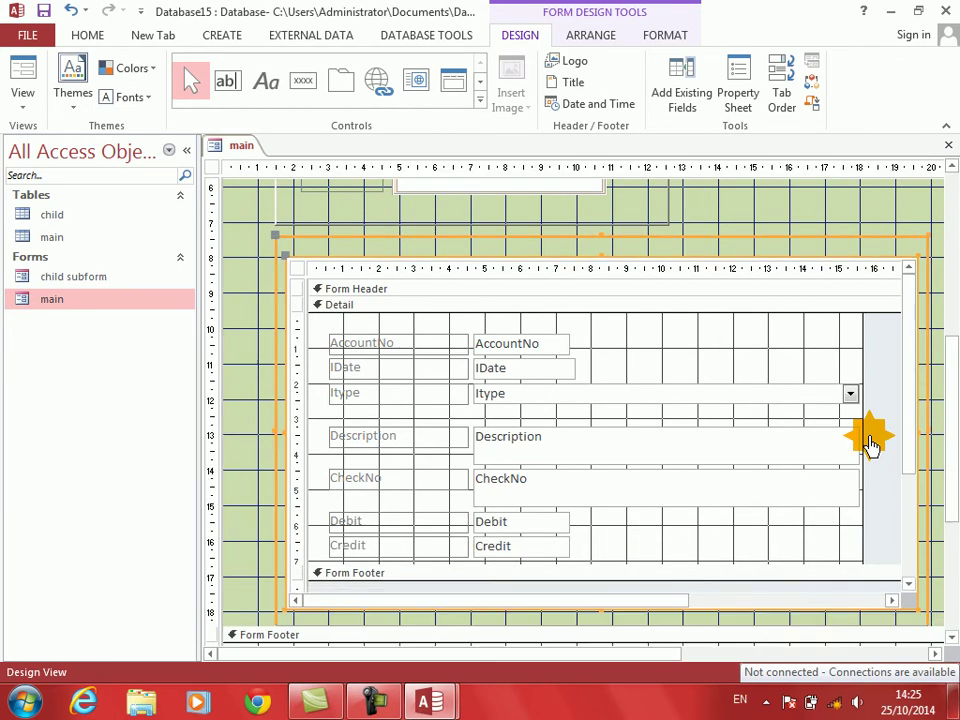
Add a text box with =sum(debit) to the child subform's Form Footer, below the Credit field
click(494, 589)
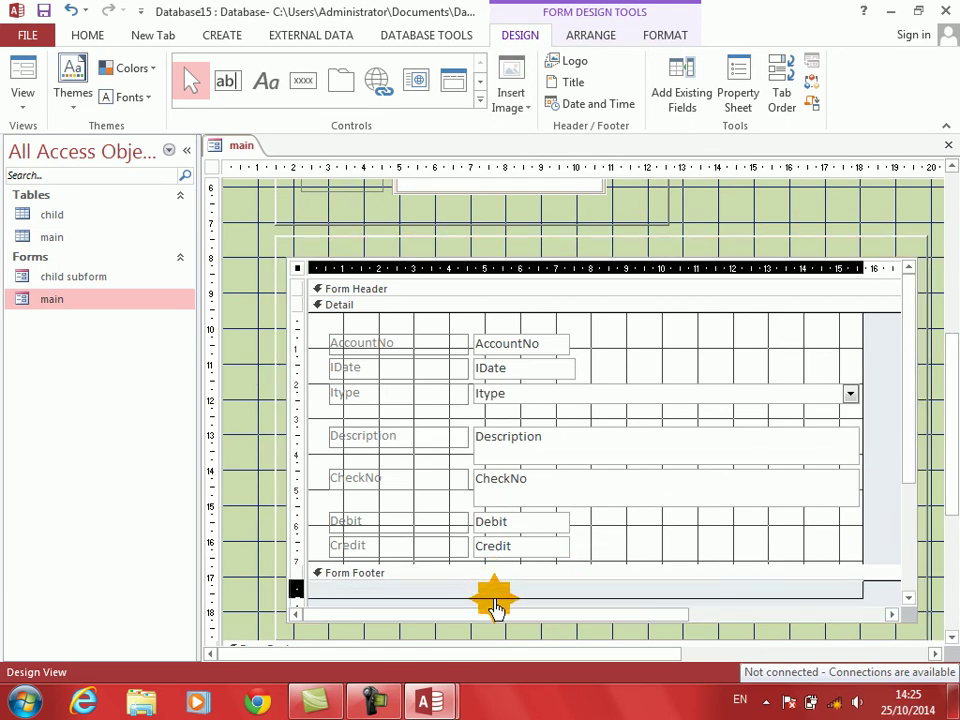
click(450, 412)
click(228, 81)
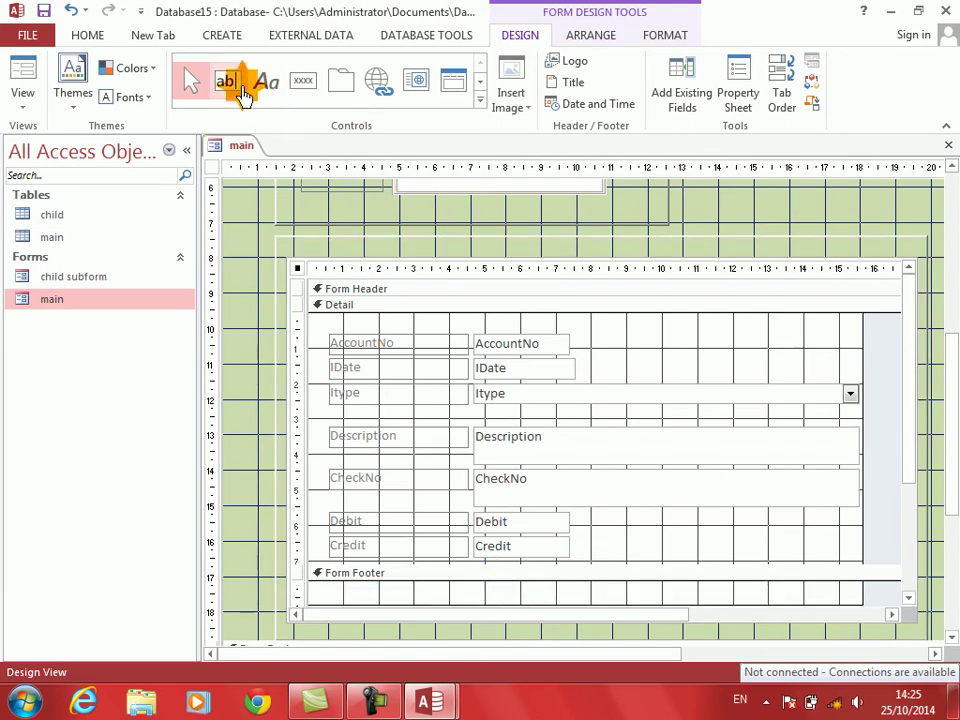
drag(383, 590, 455, 613)
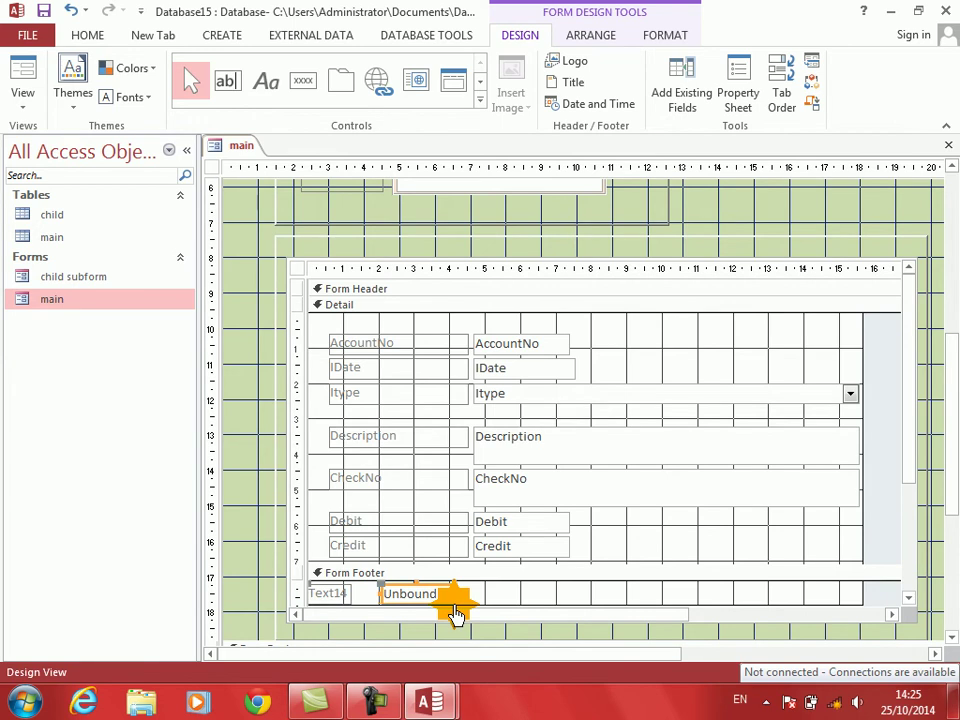
click(452, 604)
text(=sum(d)
key(Return)
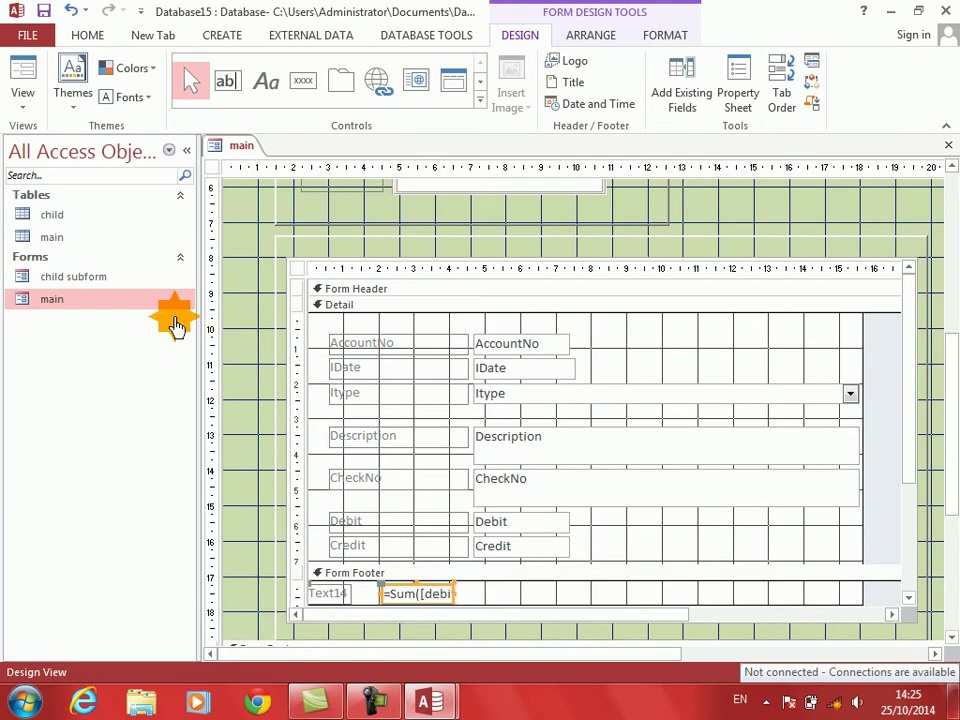
Check the main form and its transactions subform in Form View, then return to Design View
click(20, 64)
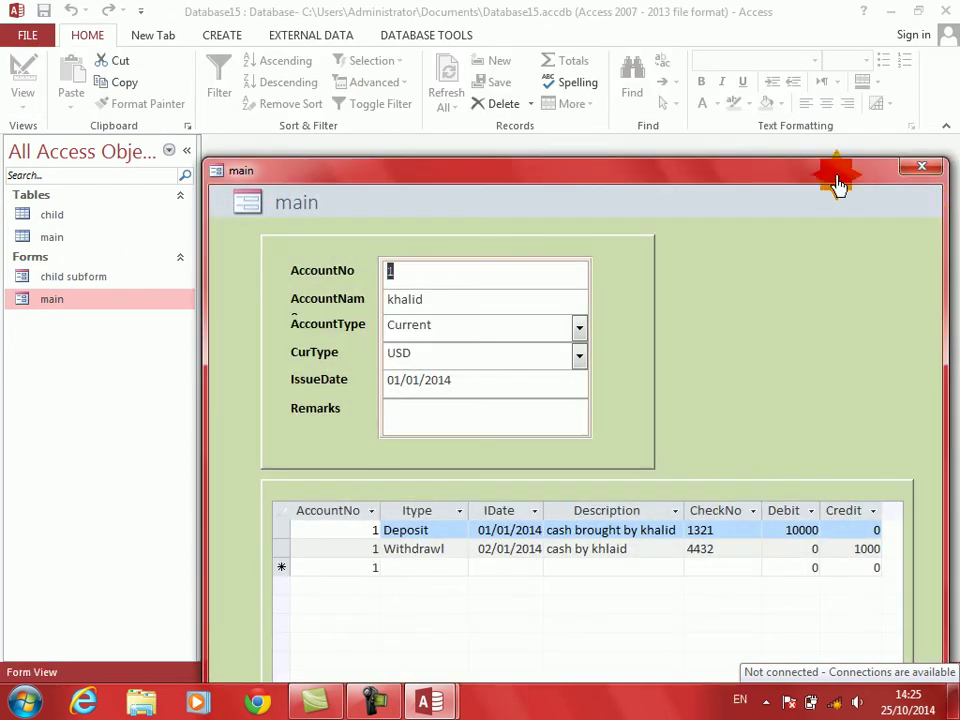
drag(820, 168, 760, 12)
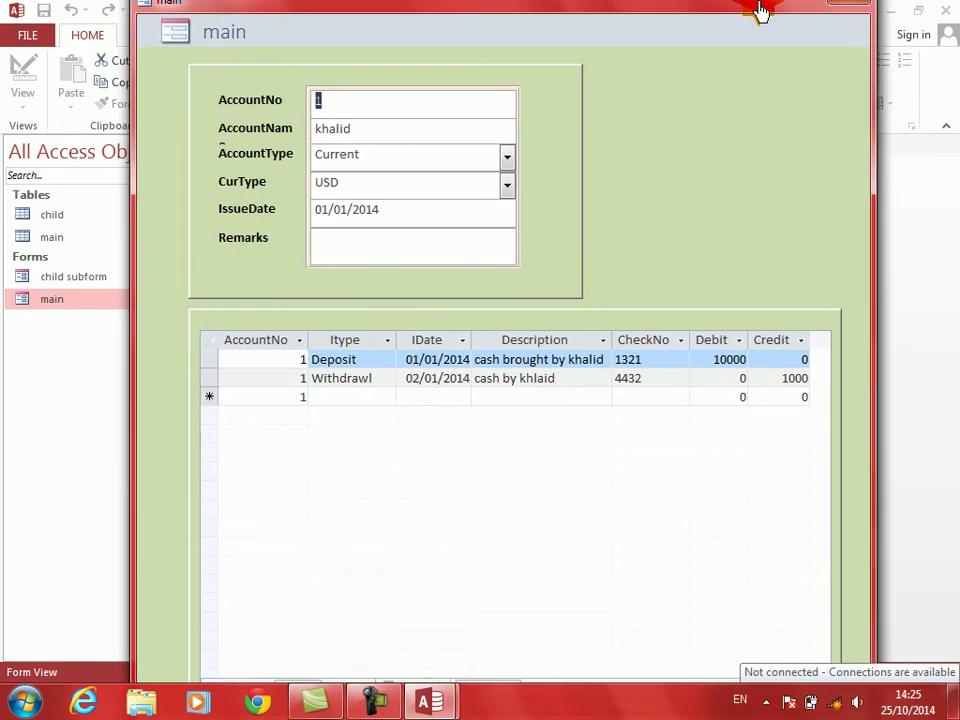
drag(760, 12, 756, 11)
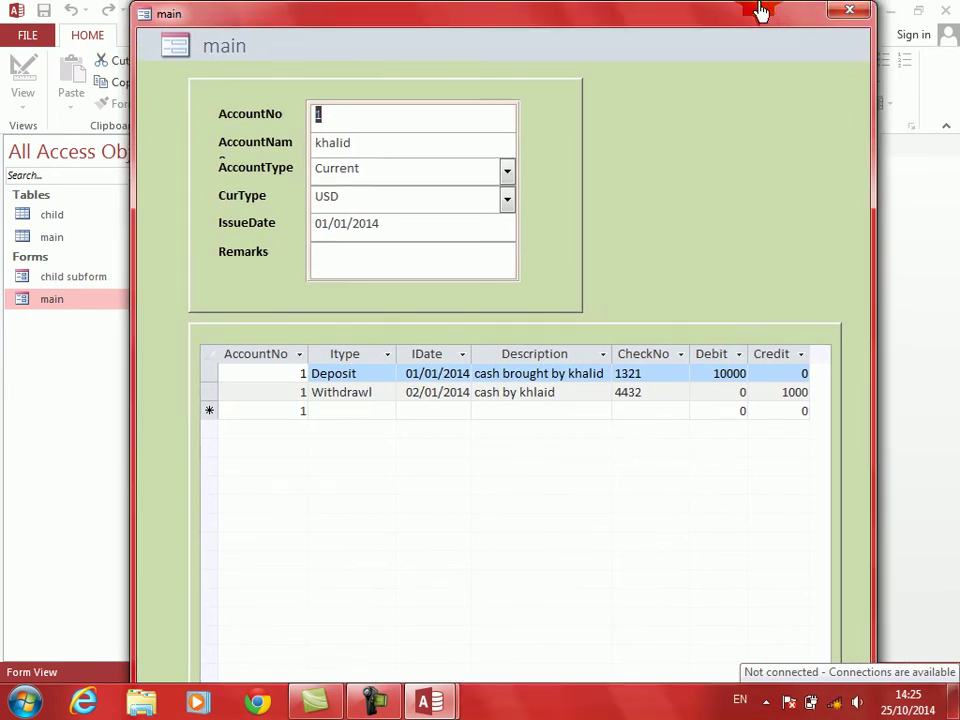
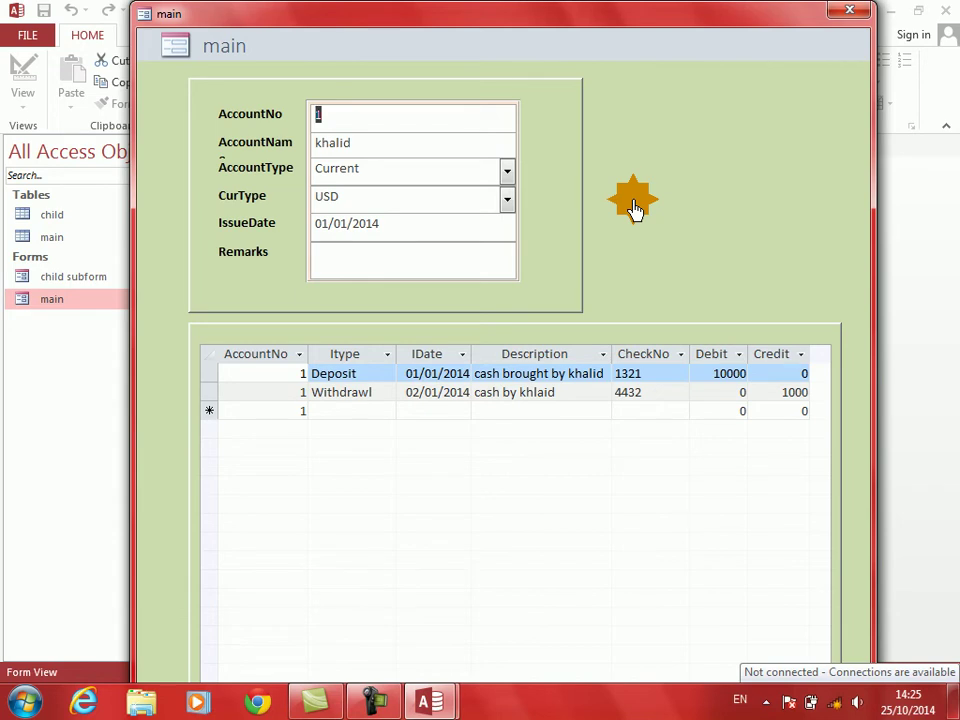
right_click(634, 207)
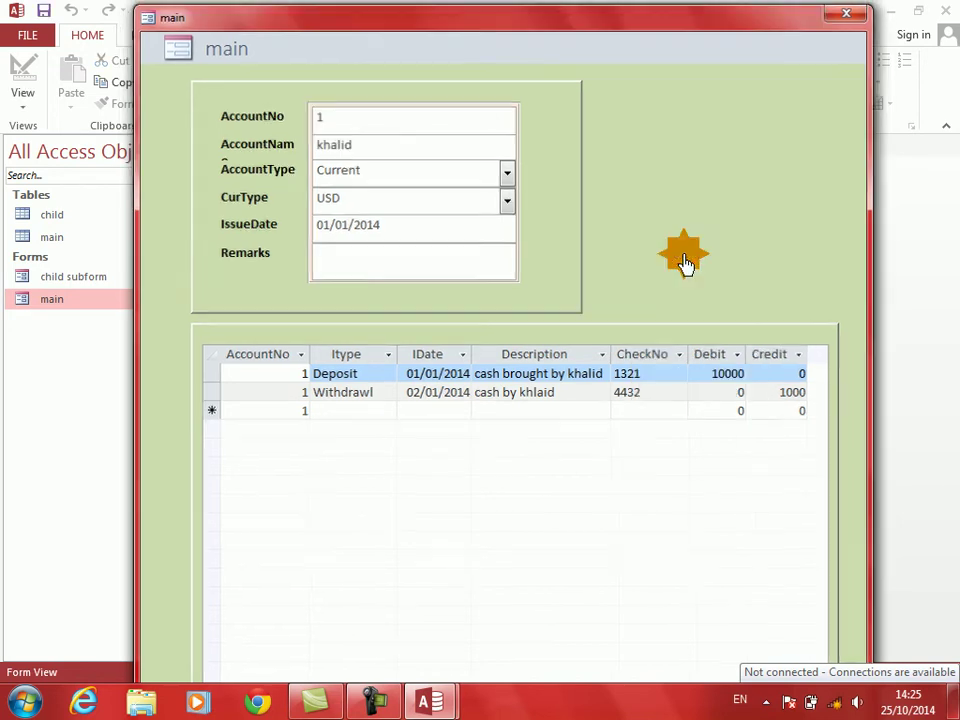
click(686, 257)
Add a second text box with =sum(credit) to the subform's Form Footer, beside the debit sum
drag(945, 193, 950, 375)
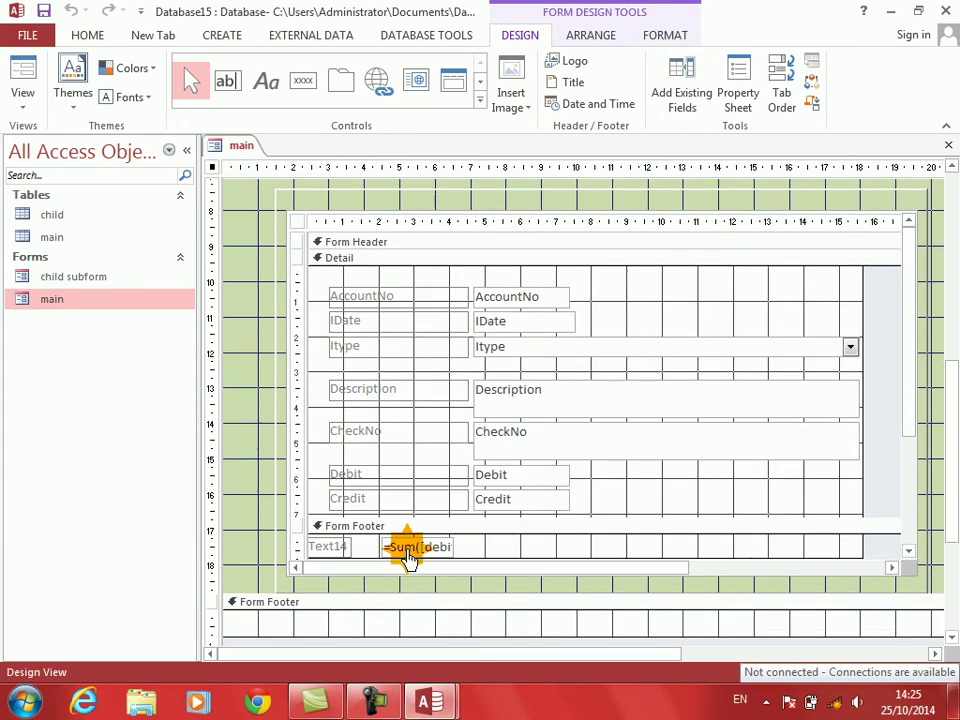
click(355, 558)
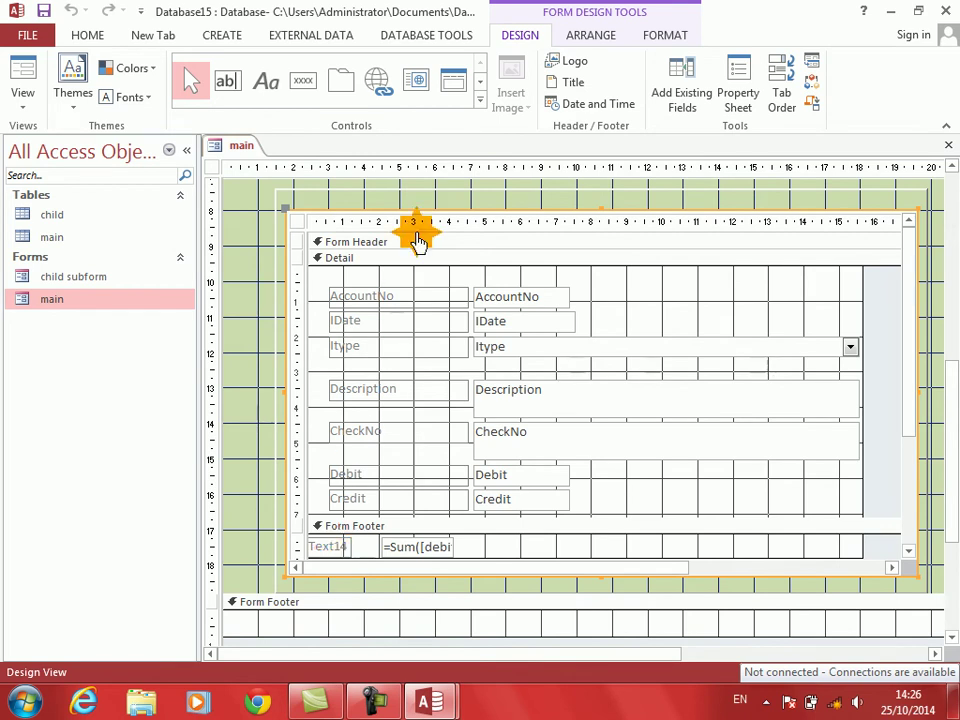
click(228, 82)
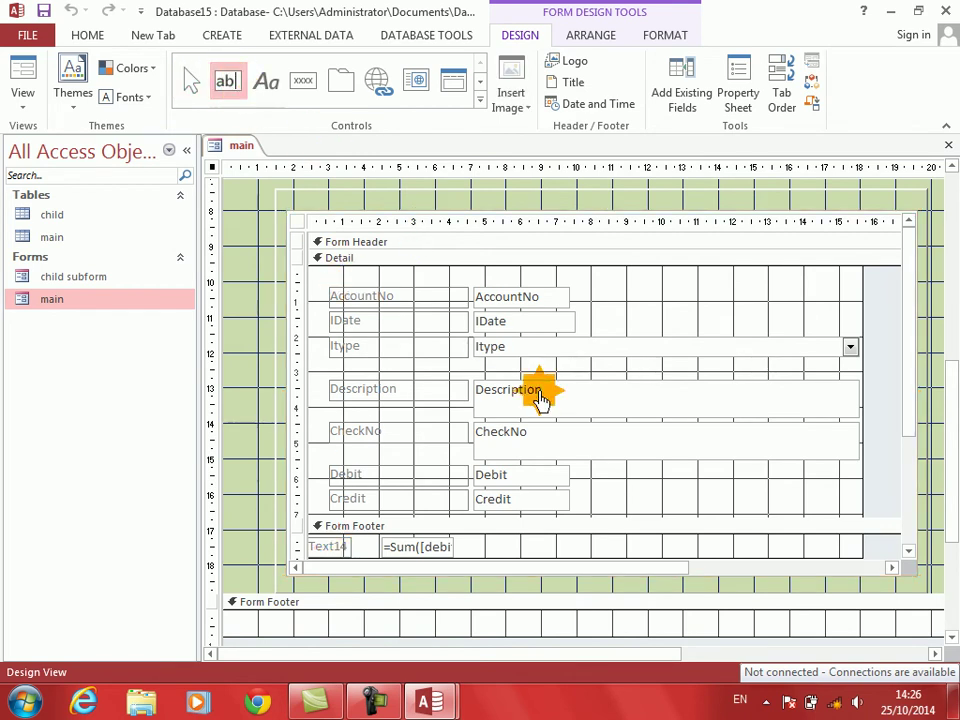
drag(574, 540, 641, 565)
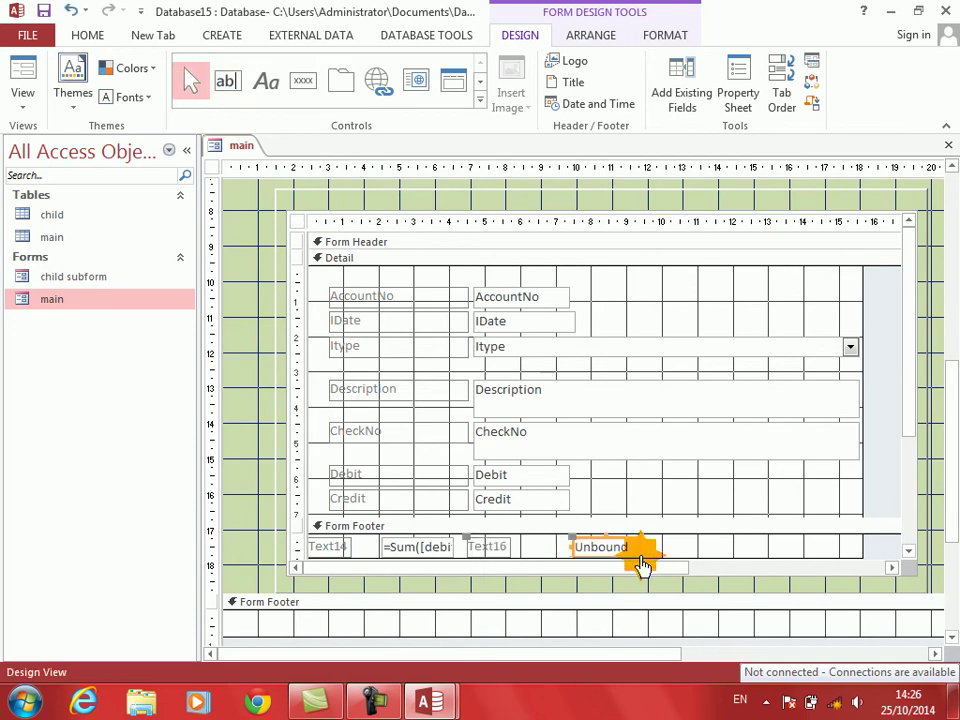
text(=)
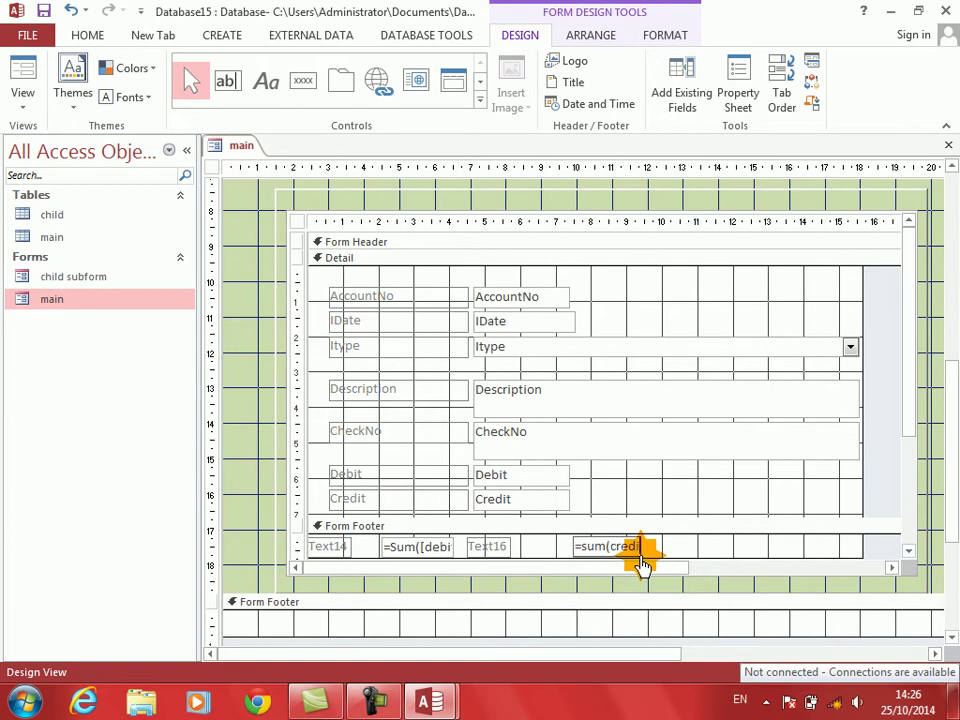
text(Sum(credit))
key(Return)
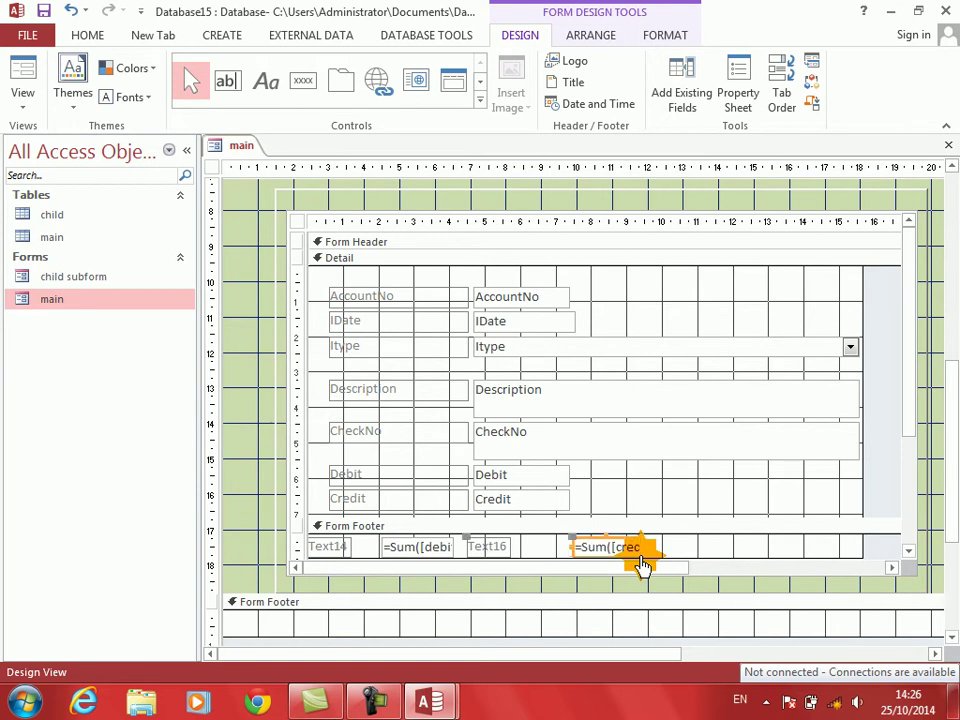
Shorten the child subform and its surrounding frame, and reduce the main form's Detail section height to fit them
click(352, 527)
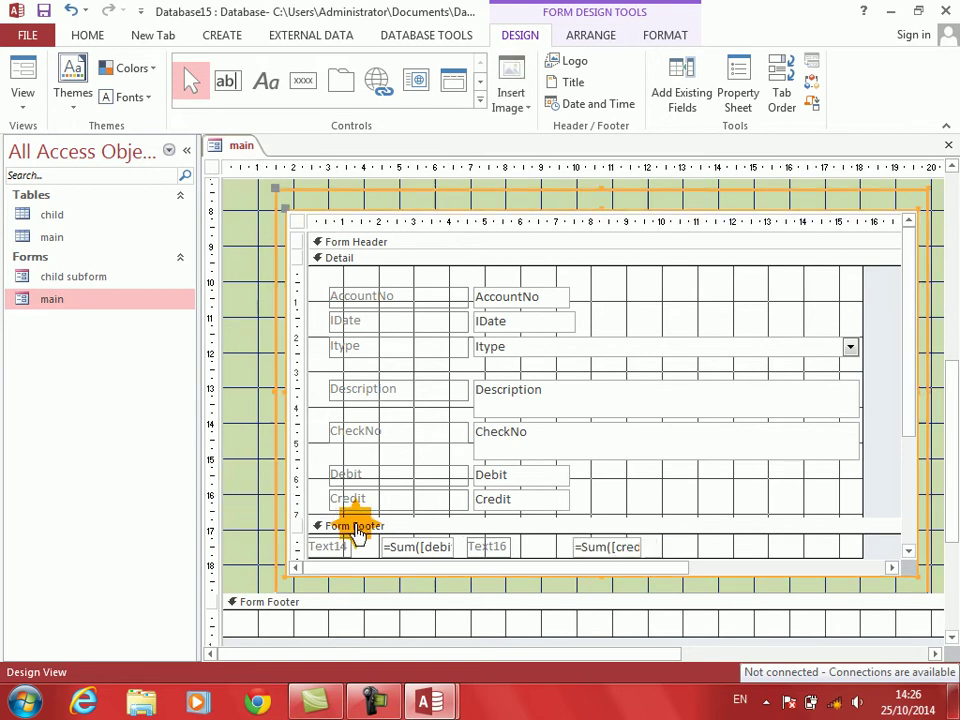
key(shift+Up)
key(shift+Up)
key(shift+Up)
key(shift+Up)
key(shift+Up)
key(shift+Up)
key(shift+Up)
key(shift+Up)
key(shift+Up)
key(shift+Up)
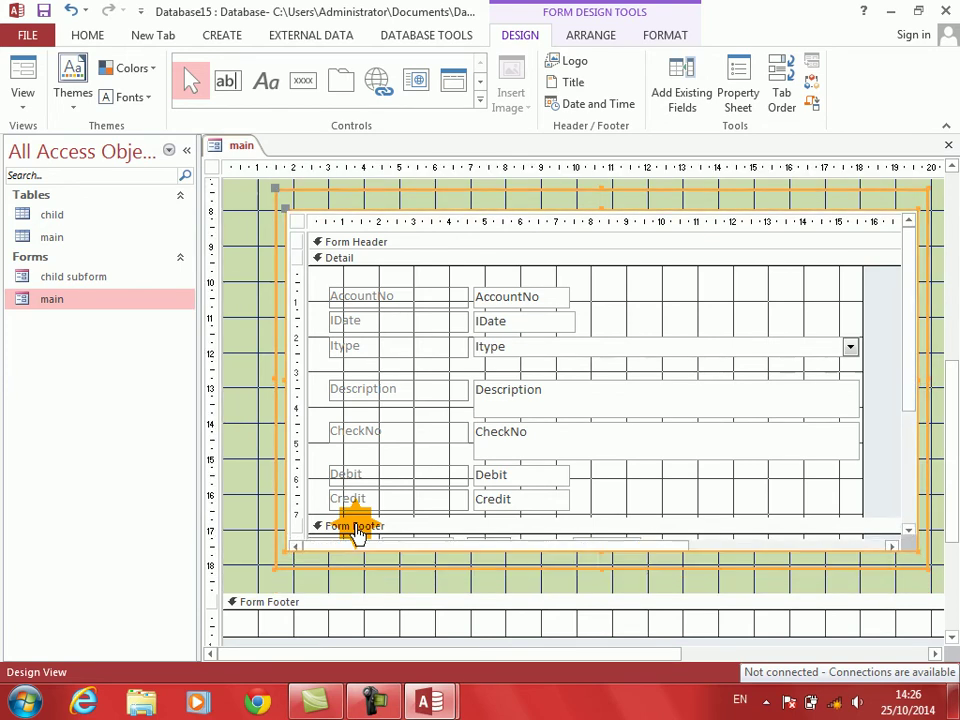
key(shift+Up)
key(shift+Up)
key(shift+Up)
key(shift+Up)
key(shift+Up)
key(shift+Up)
key(shift+Up)
key(shift+Up)
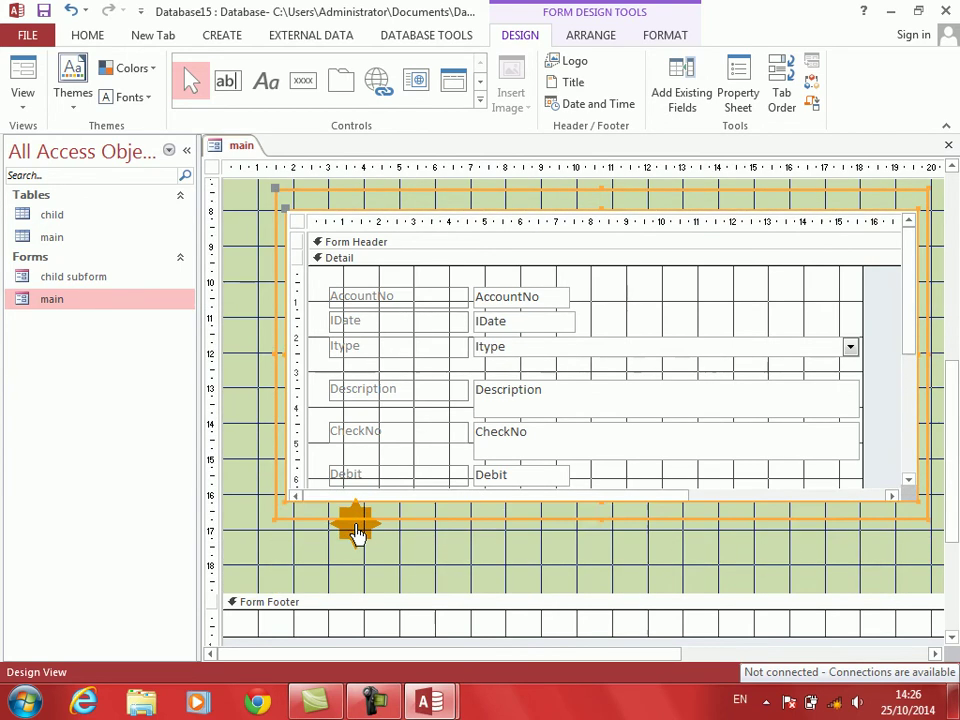
drag(372, 602, 377, 536)
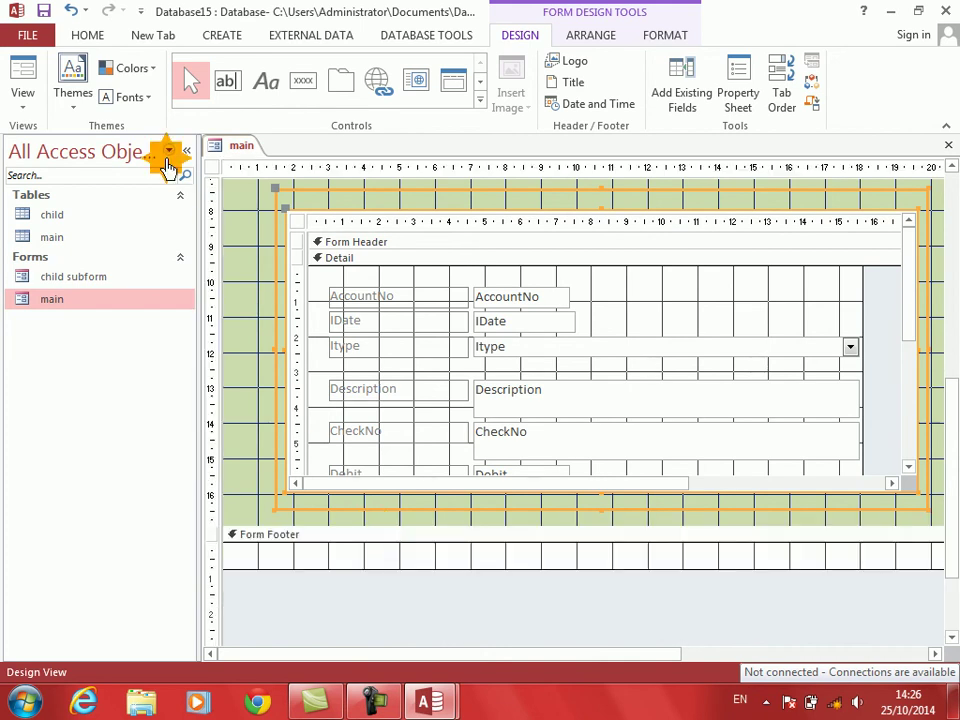
Check the resized subform layout of the main form in Form View and go back to Design View
click(26, 80)
drag(460, 178, 364, 11)
right_click(621, 252)
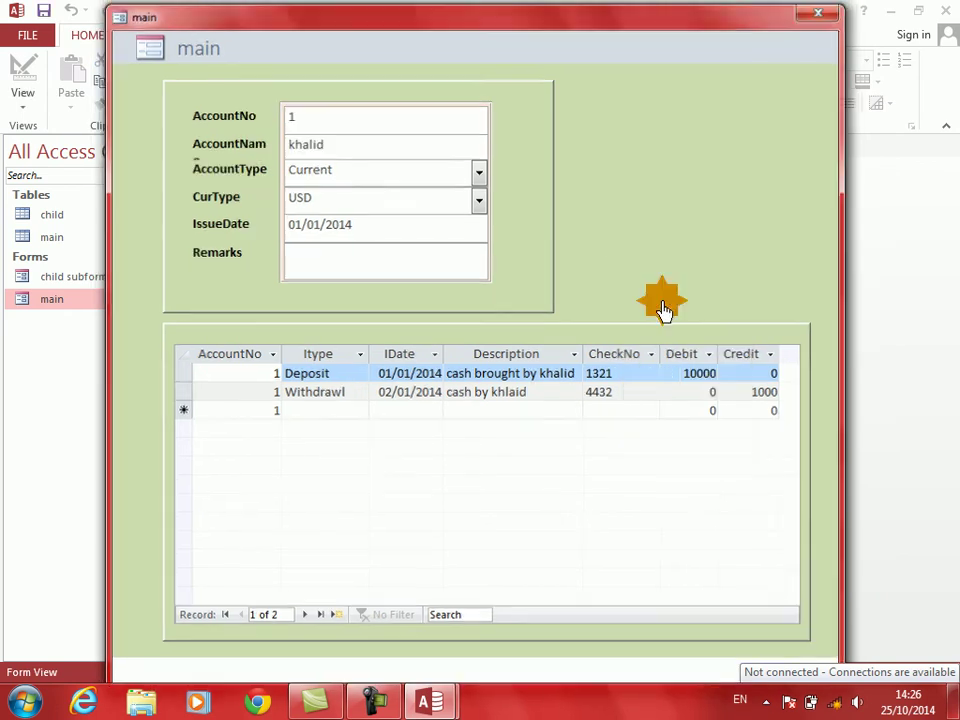
click(664, 303)
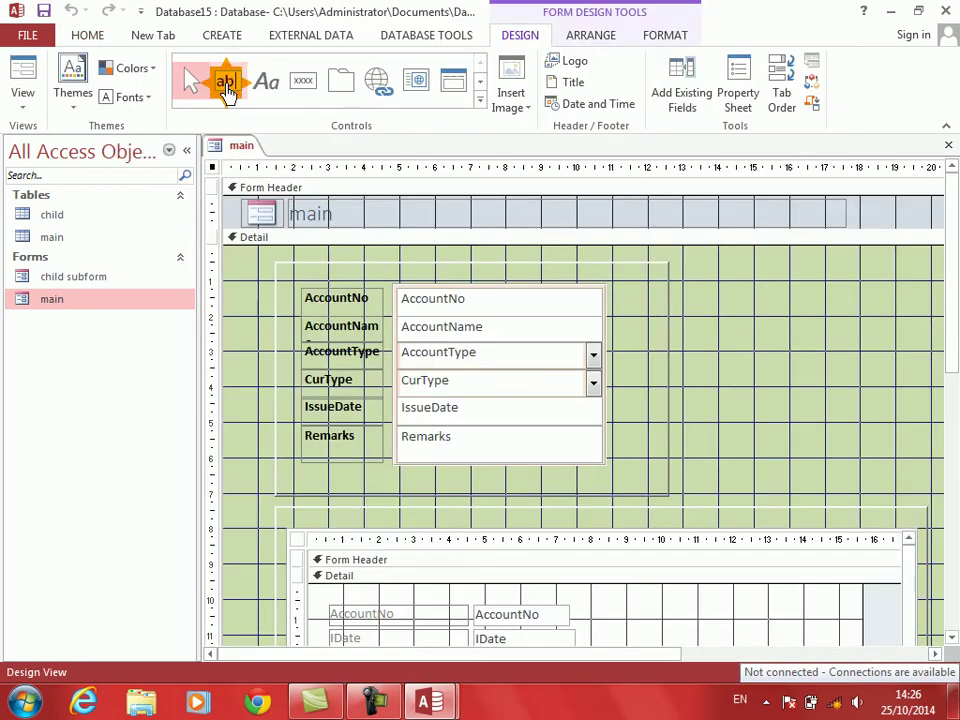
Add a text box beside the account details frame, place its label above it and caption the label Total Debit
click(228, 88)
drag(754, 452, 805, 472)
drag(622, 456, 726, 429)
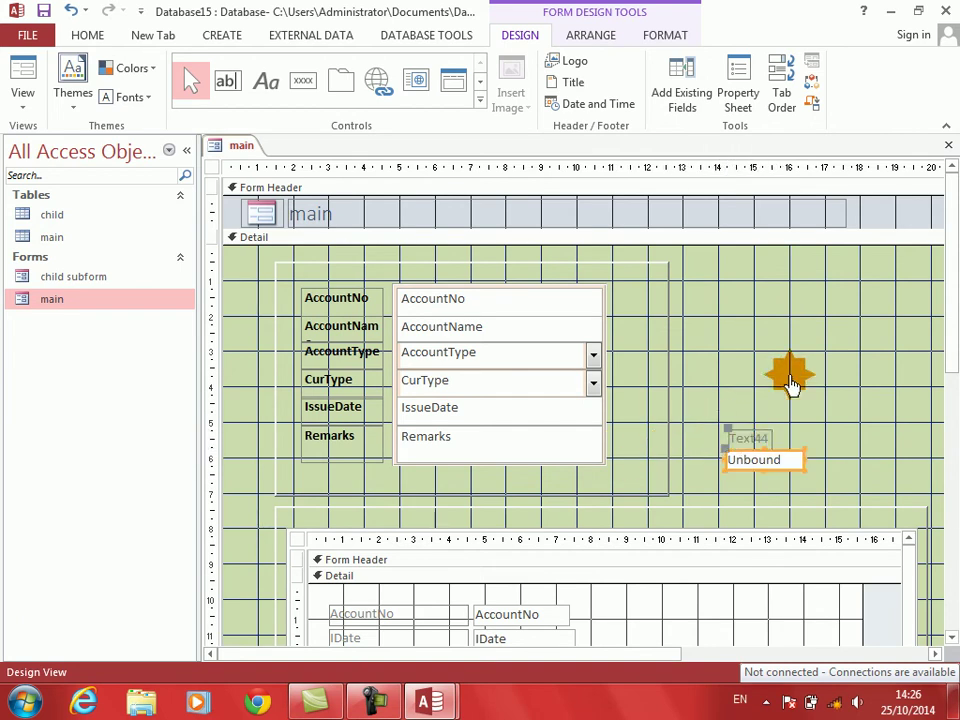
click(758, 452)
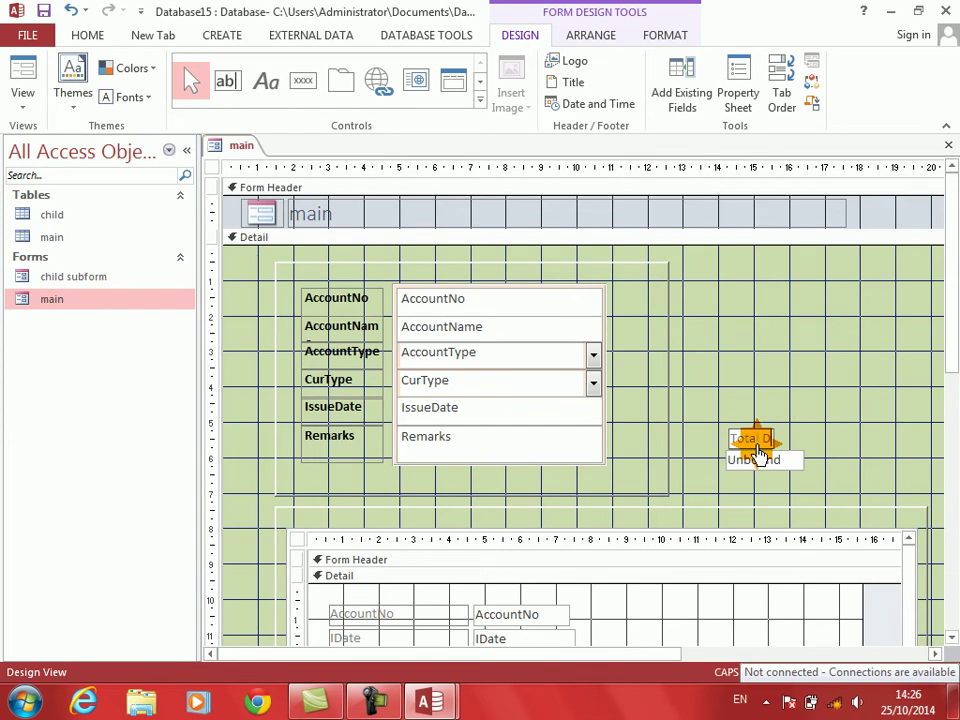
click(758, 452)
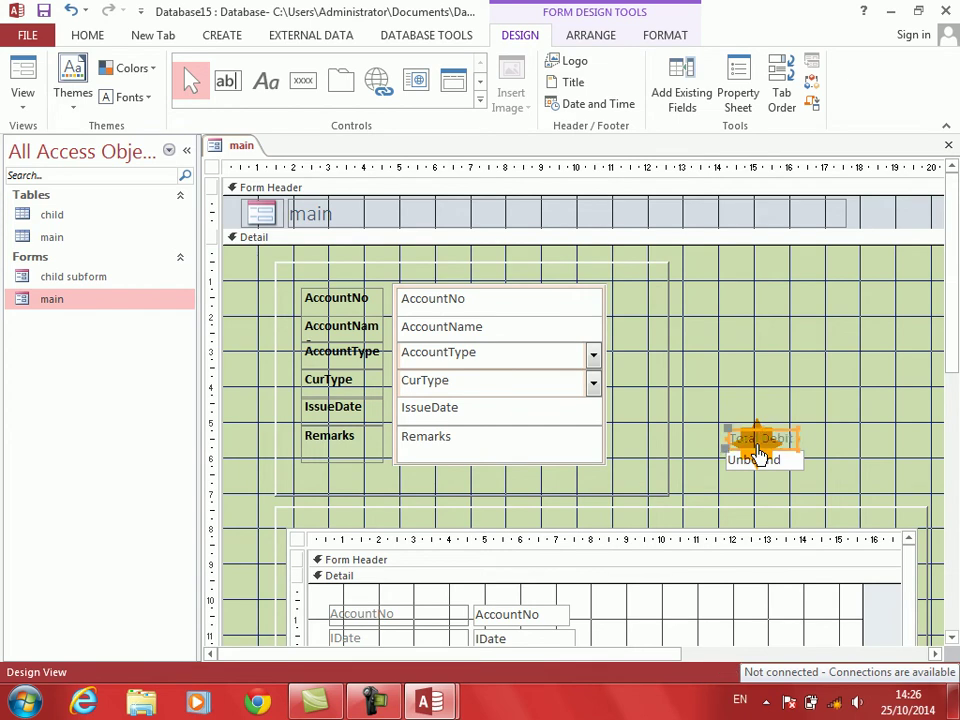
Widen the Total Debit label and its text box slightly, and make their text bold and centered
click(768, 465)
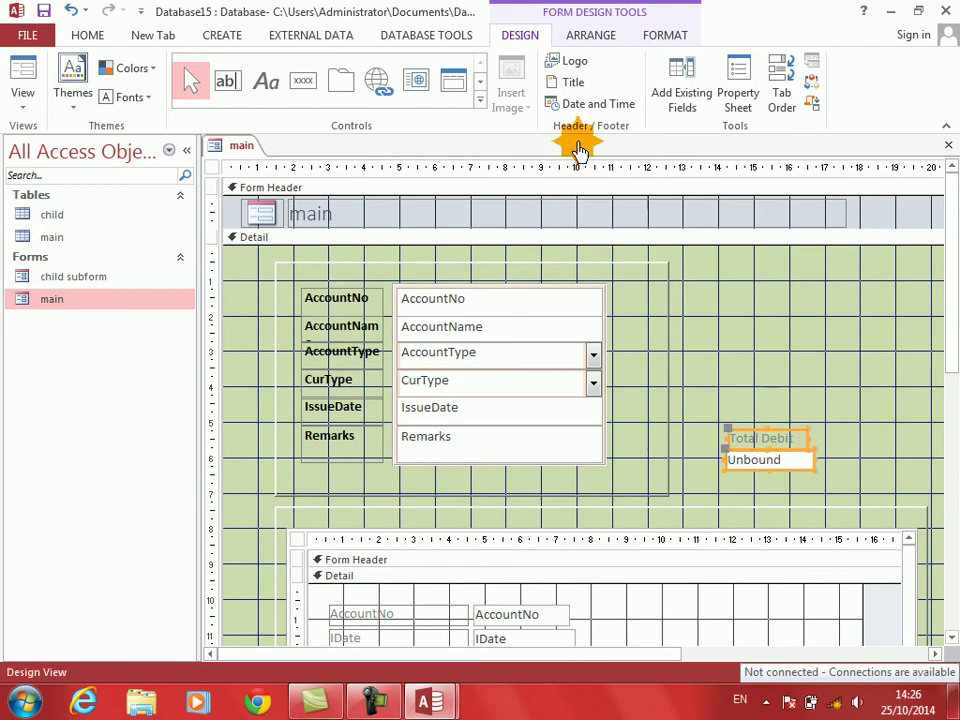
click(660, 37)
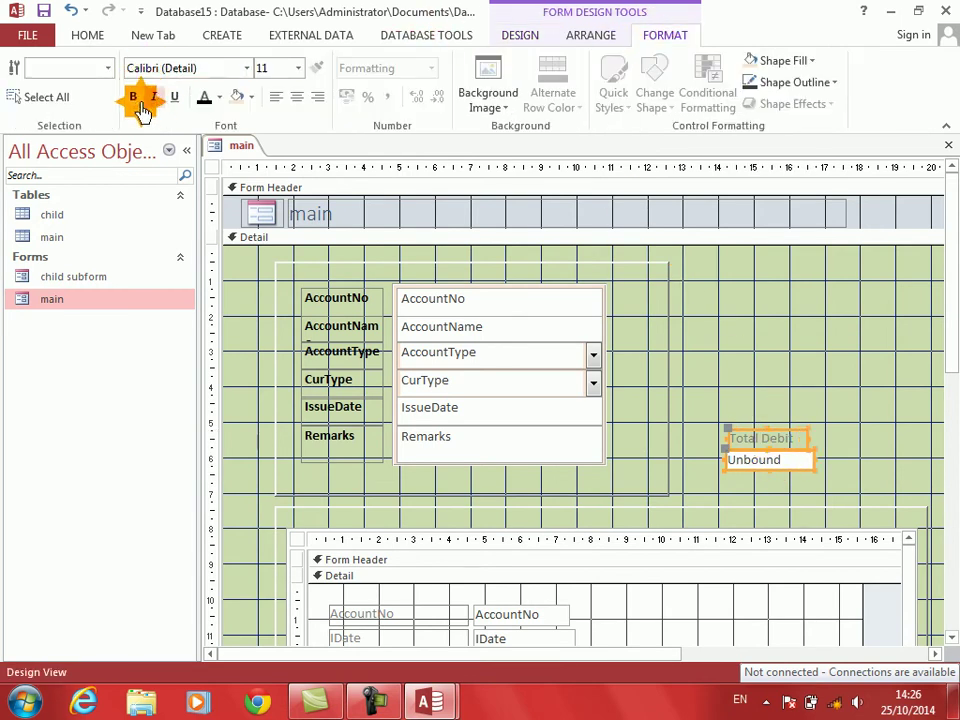
click(134, 98)
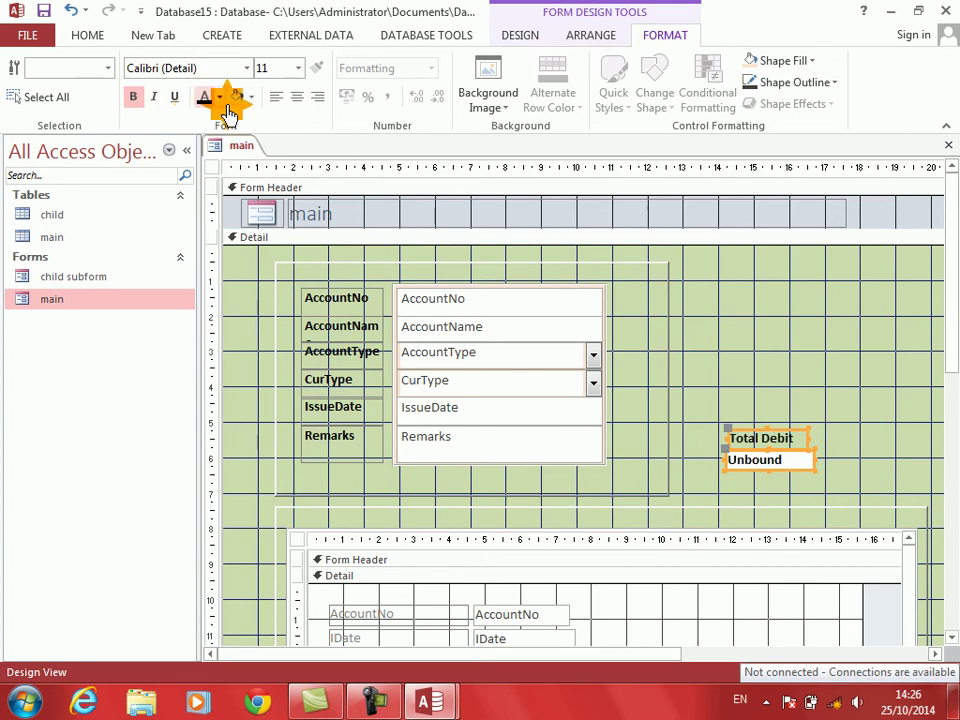
click(296, 100)
click(778, 283)
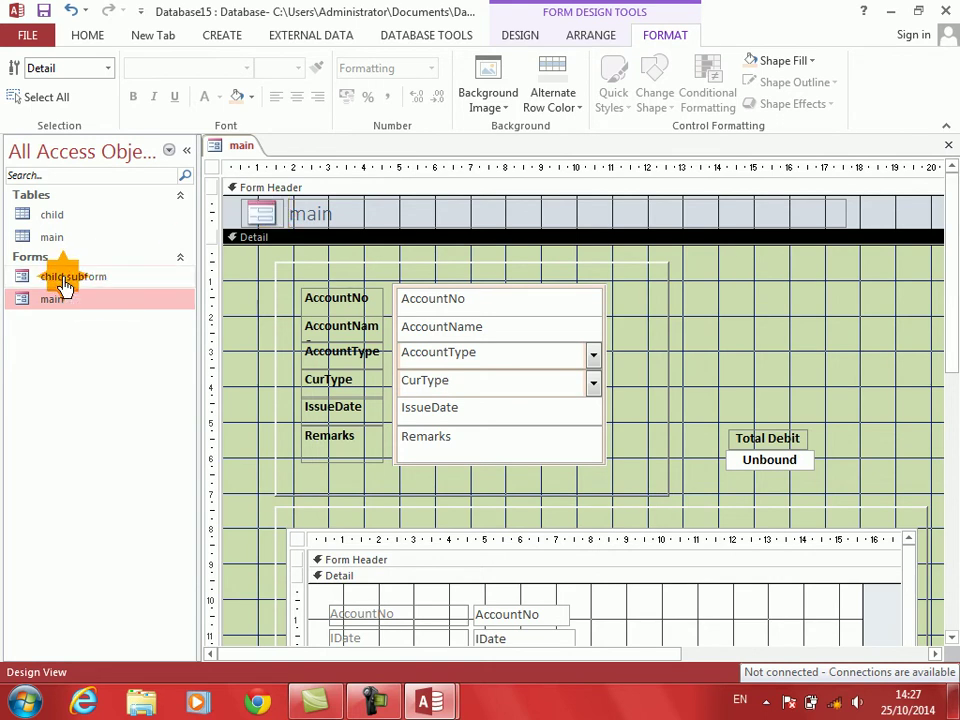
Use the Expression Builder to set the Total Debit text box's control source to =[child subform].[Form]![Text14]
click(755, 460)
right_click(755, 460)
click(797, 670)
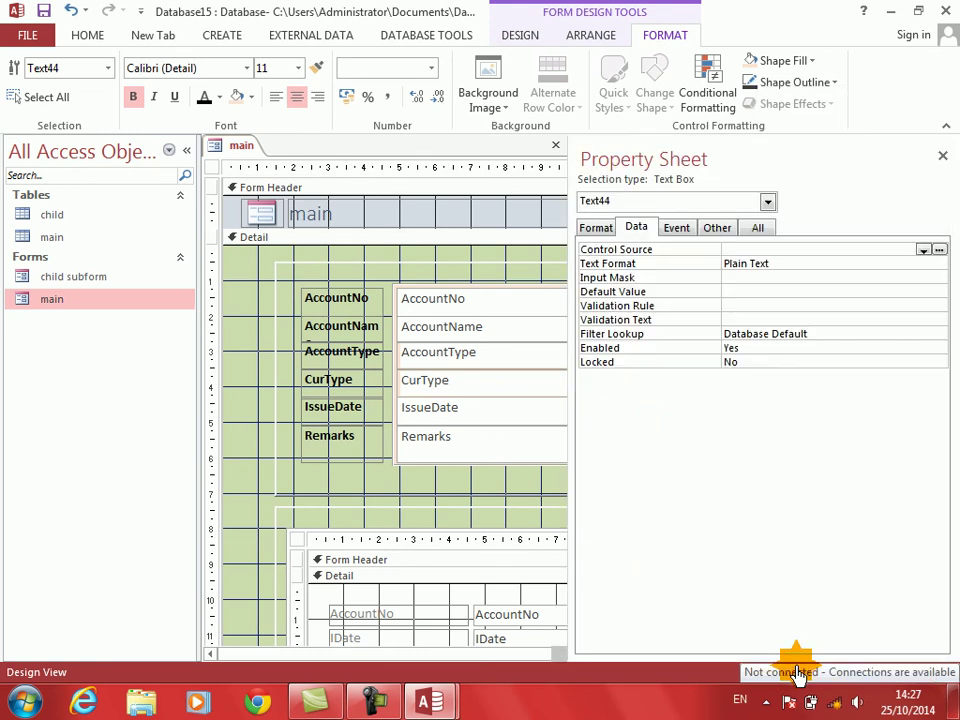
click(622, 252)
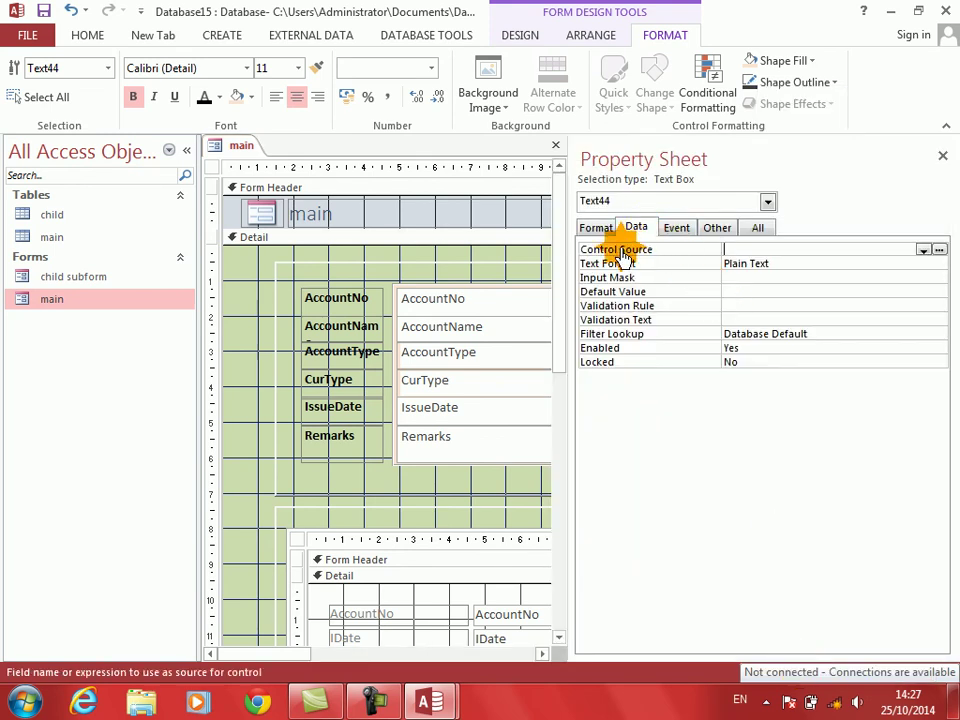
click(938, 250)
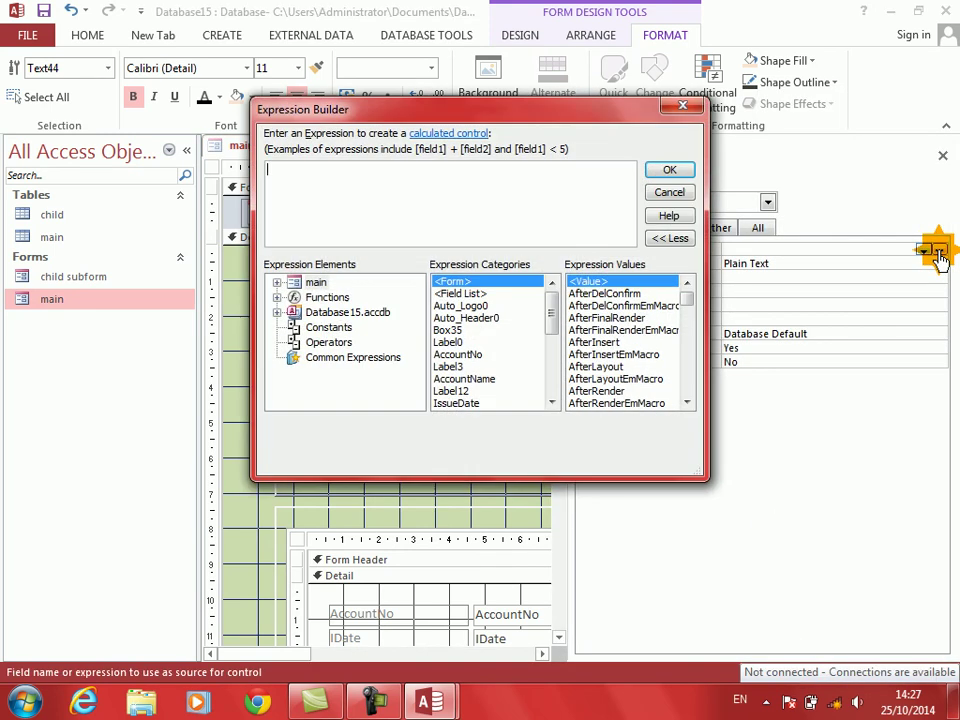
double_click(295, 287)
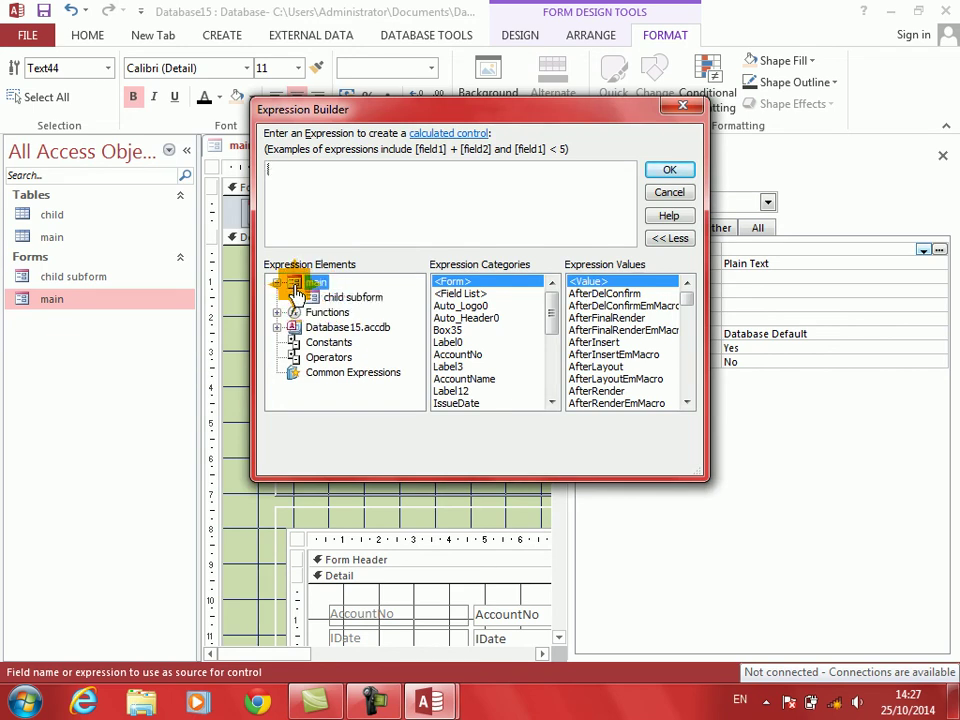
click(350, 300)
drag(553, 306, 553, 367)
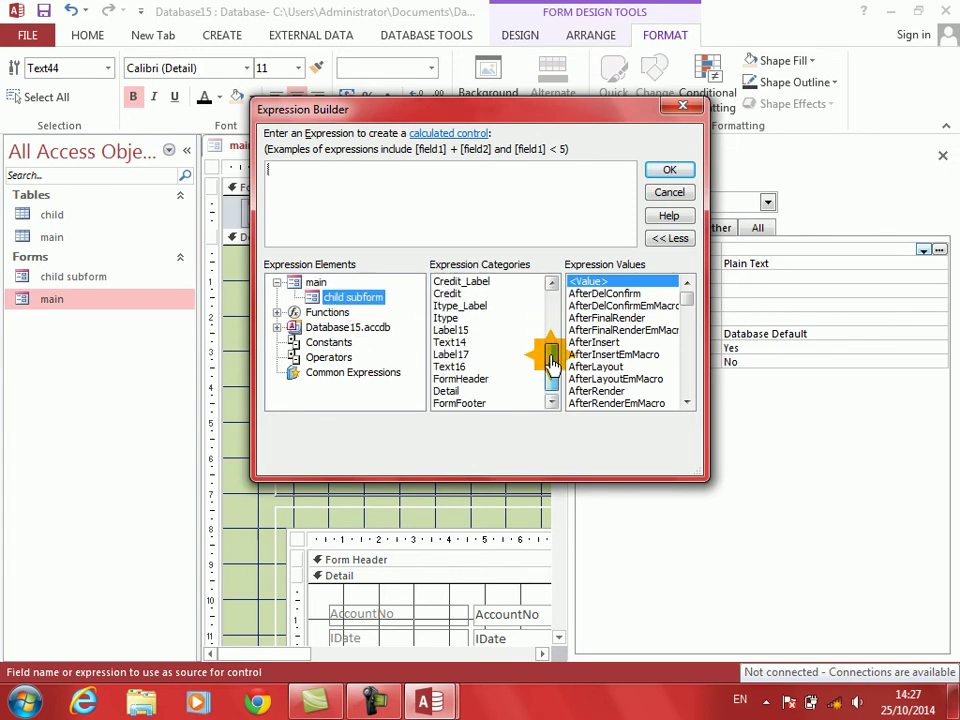
click(449, 343)
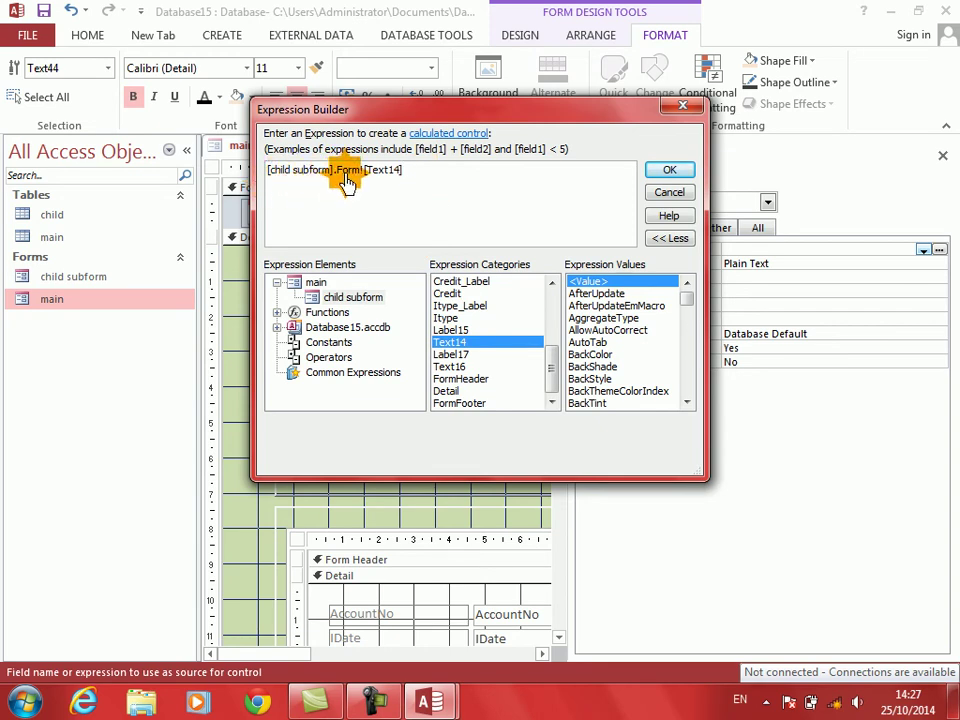
click(668, 172)
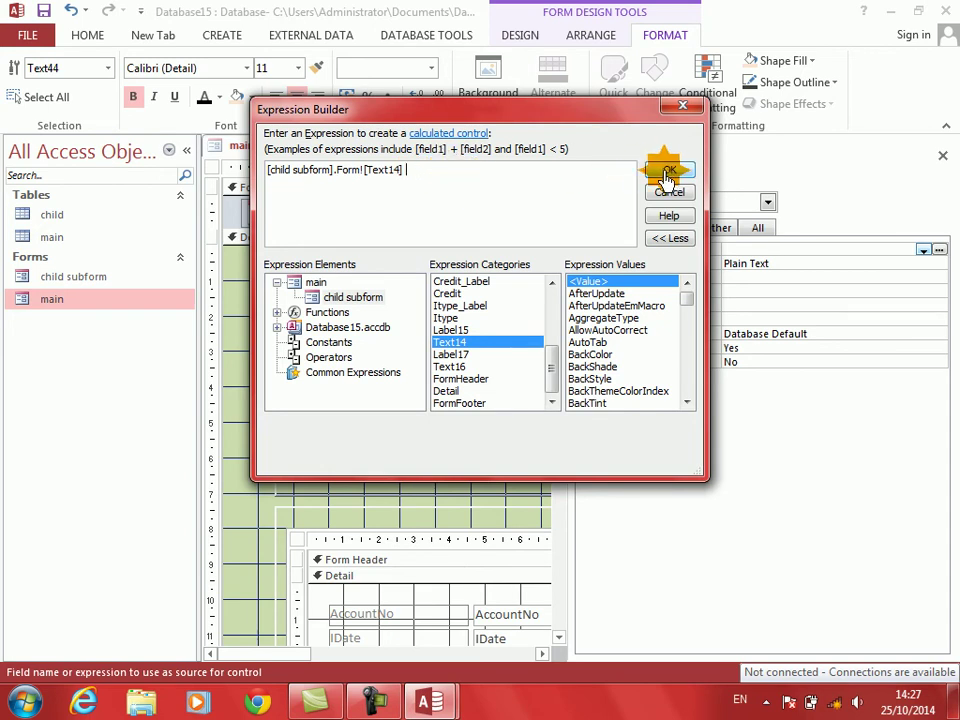
click(750, 280)
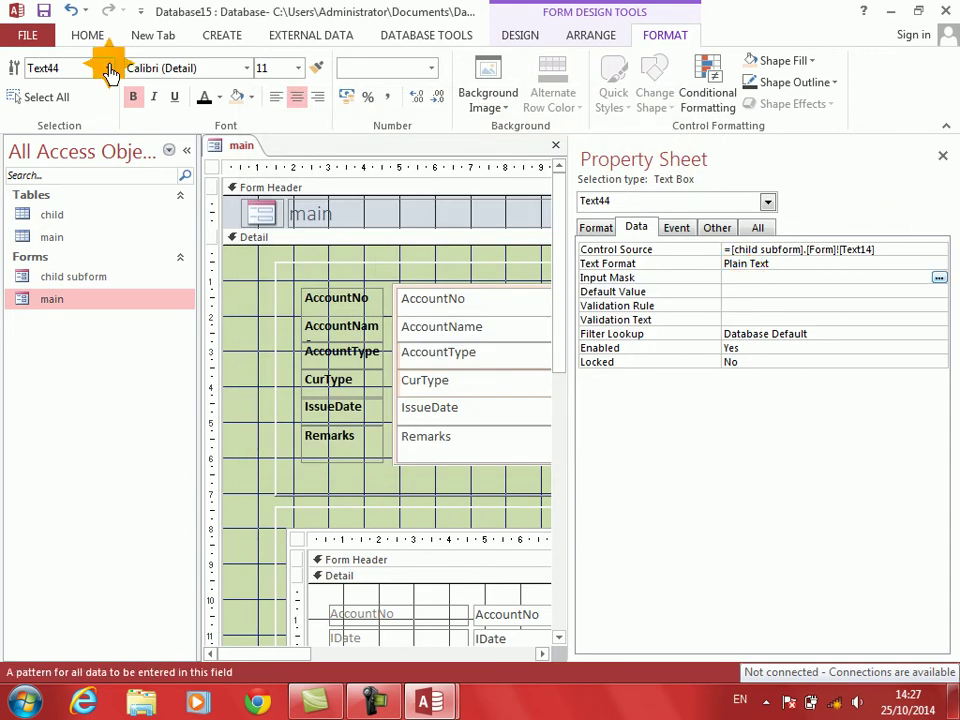
Check the Total Debit value of the main form in Form View and return to Design View
click(516, 36)
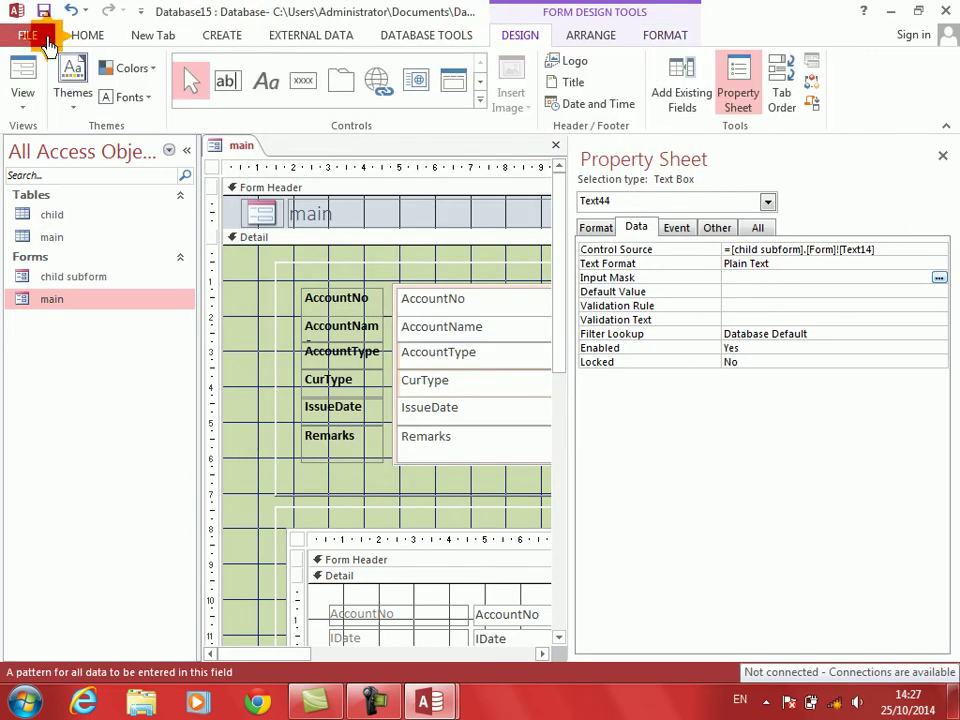
click(30, 65)
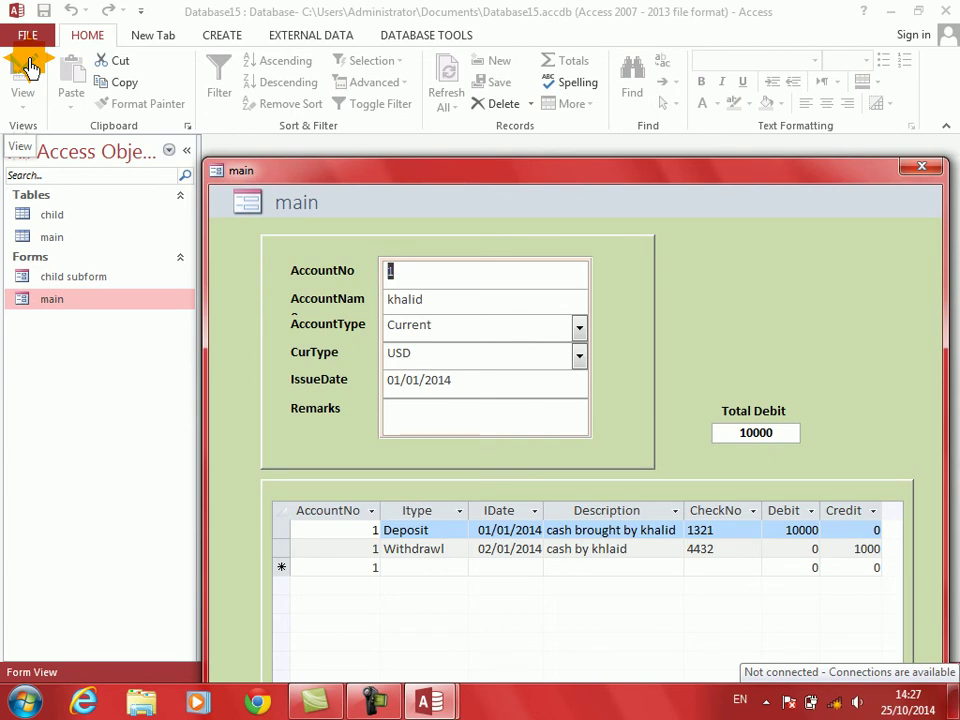
right_click(697, 258)
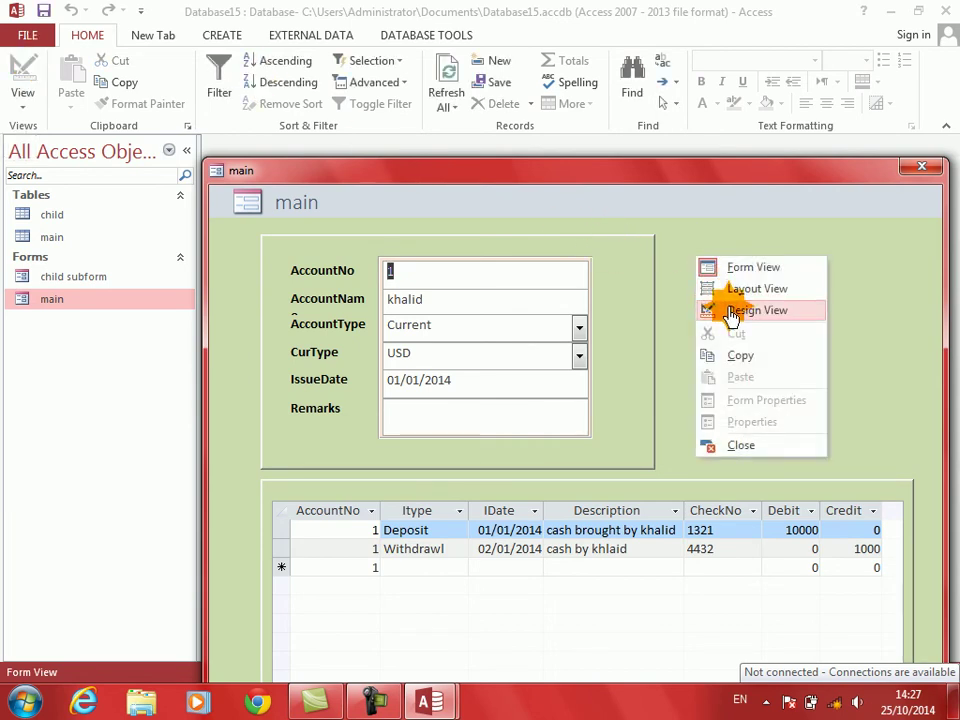
click(733, 312)
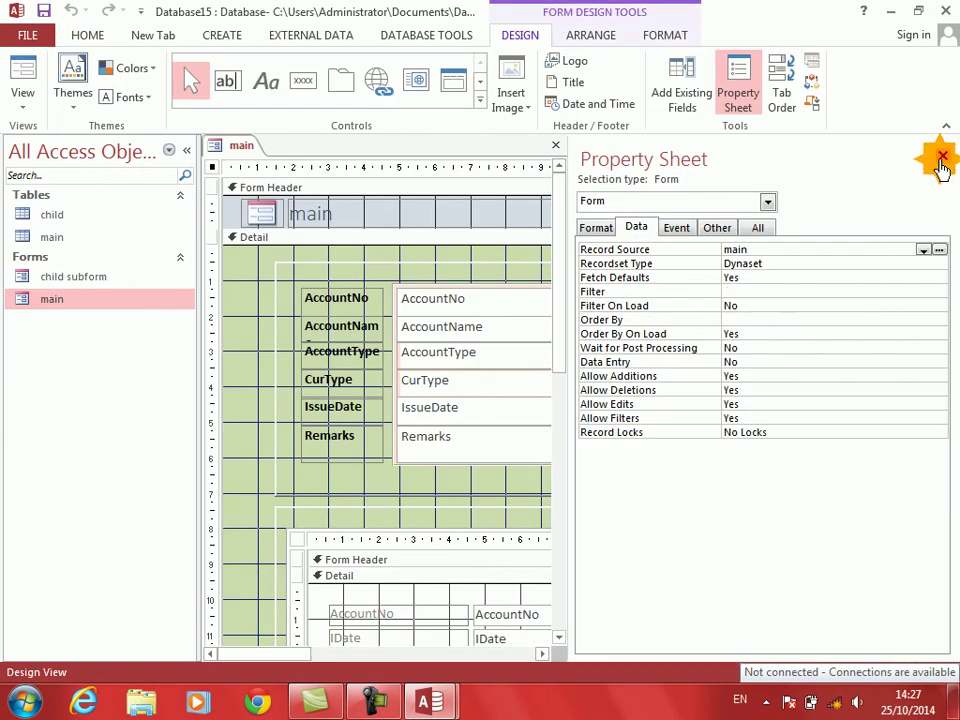
Close the Property Sheet, duplicate the Total Debit label and text box, and place the copy directly beside the original at the same height
click(941, 158)
drag(808, 475, 753, 411)
key(ctrl+c)
key(ctrl+v)
key(Up)
key(Up)
key(Up)
key(Up)
key(Up)
key(Up)
key(Up)
key(Up)
key(Up)
key(Up)
key(Right)
key(Right)
key(Right)
key(Right)
key(Right)
key(Right)
key(Right)
key(Right)
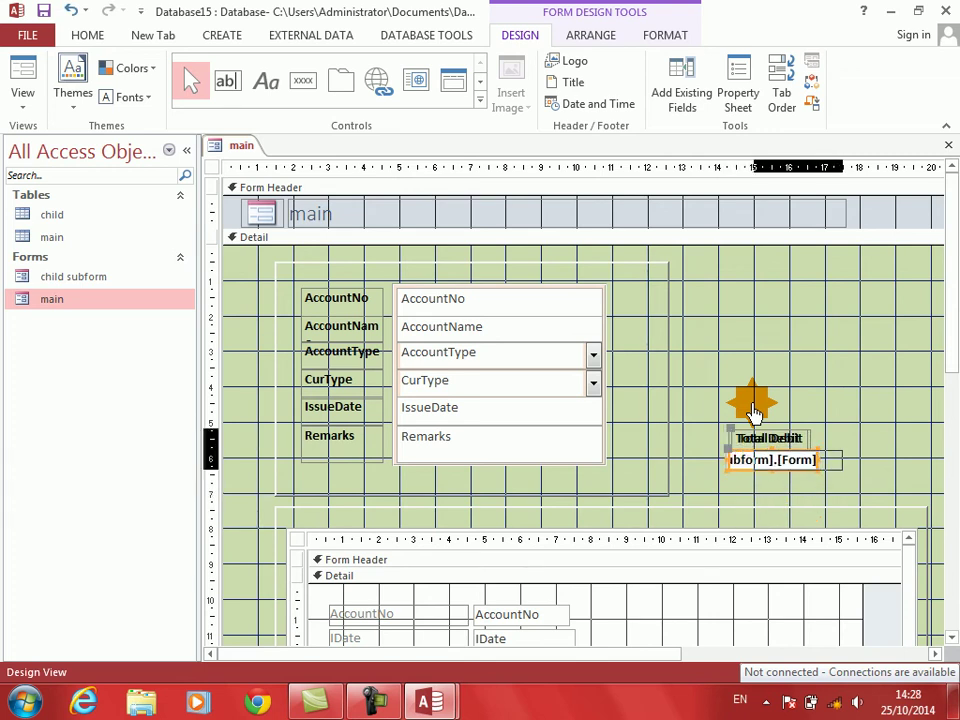
key(Left)
Shift both total label and text box pairs together closer to the account details frame
drag(735, 420, 840, 483)
key(Left)
key(Left)
key(Left)
key(Left)
key(Left)
key(Left)
key(Left)
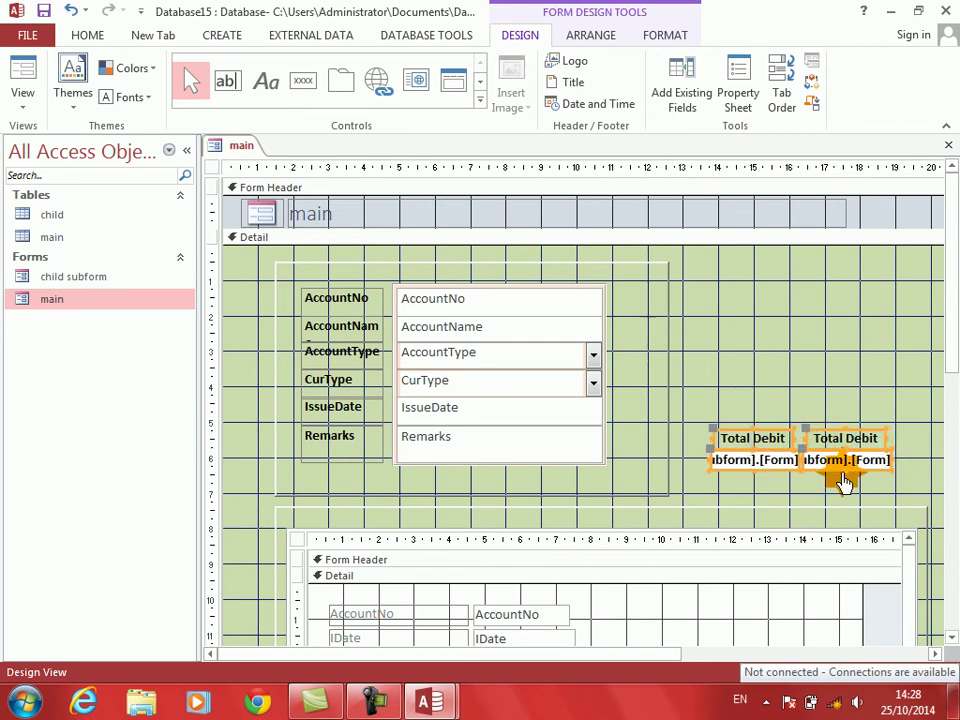
Change the caption of the duplicated label to Total Credit
click(831, 407)
click(840, 440)
click(842, 441)
key(BackSpace)
key(BackSpace)
key(BackSpace)
key(BackSpace)
key(BackSpace)
text(Credit)
Edit the Total Credit text box's expression so that it refers to Text16 of the child subform
click(826, 464)
click(828, 462)
click(940, 258)
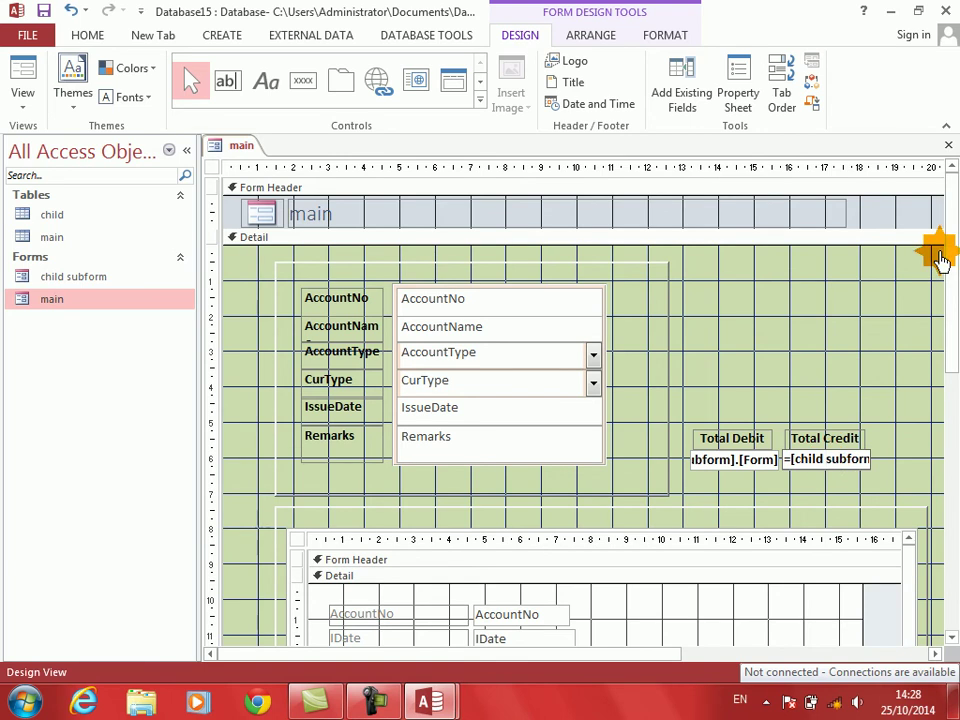
key(Right)
key(Right)
key(Right)
key(Right)
key(Right)
key(Right)
key(Right)
key(Right)
key(Right)
key(Right)
key(Right)
key(Right)
key(Right)
key(Right)
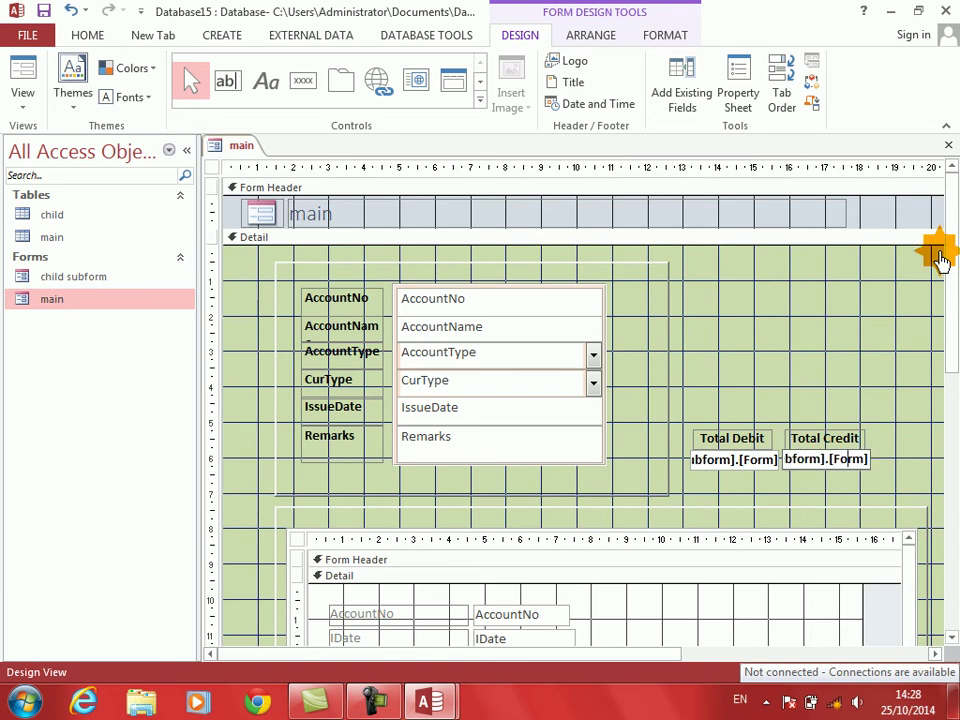
key(Right)
key(Right)
key(Right)
key(Right)
key(Right)
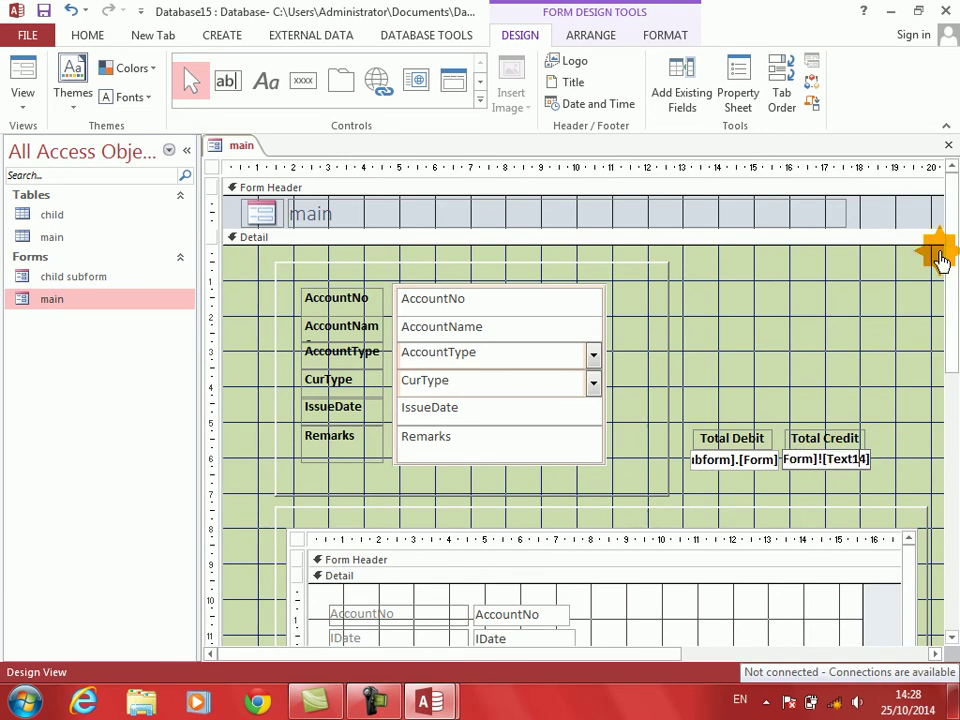
key(BackSpace)
text(6)
key(Return)
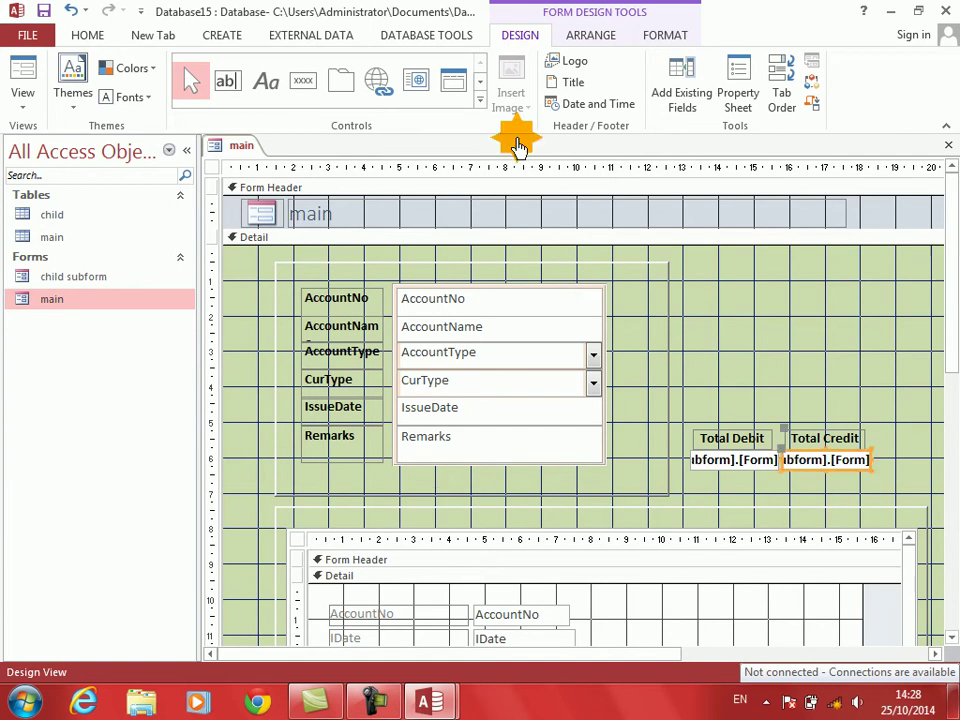
In Form View, add a Deposit transaction dated 03/02/2014 with a cash description, a check number and a debit of 12000
click(22, 80)
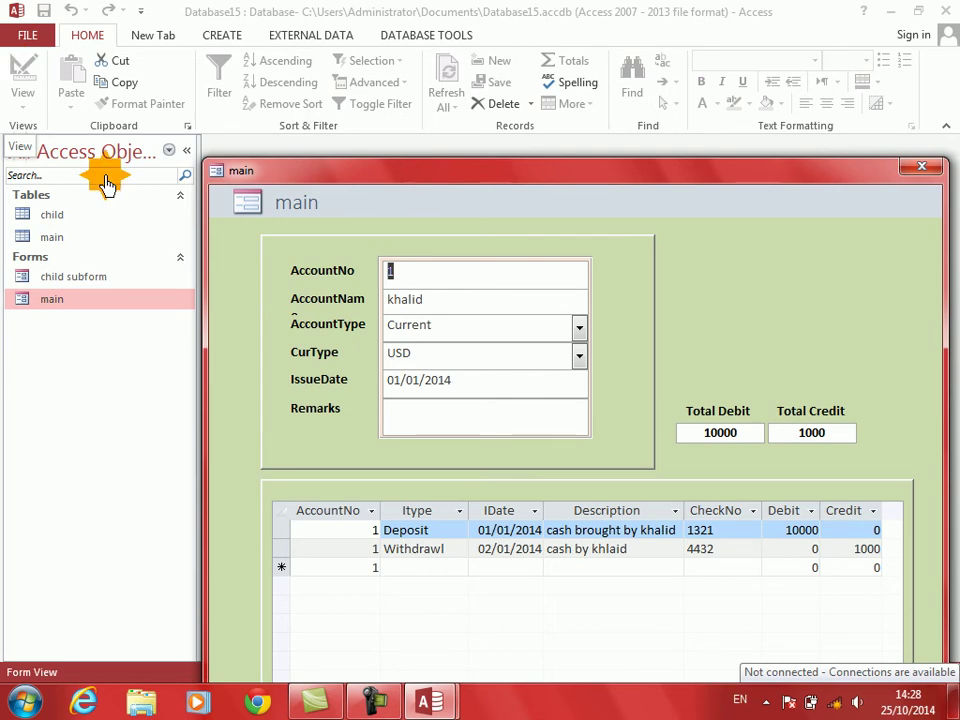
drag(594, 178, 508, 80)
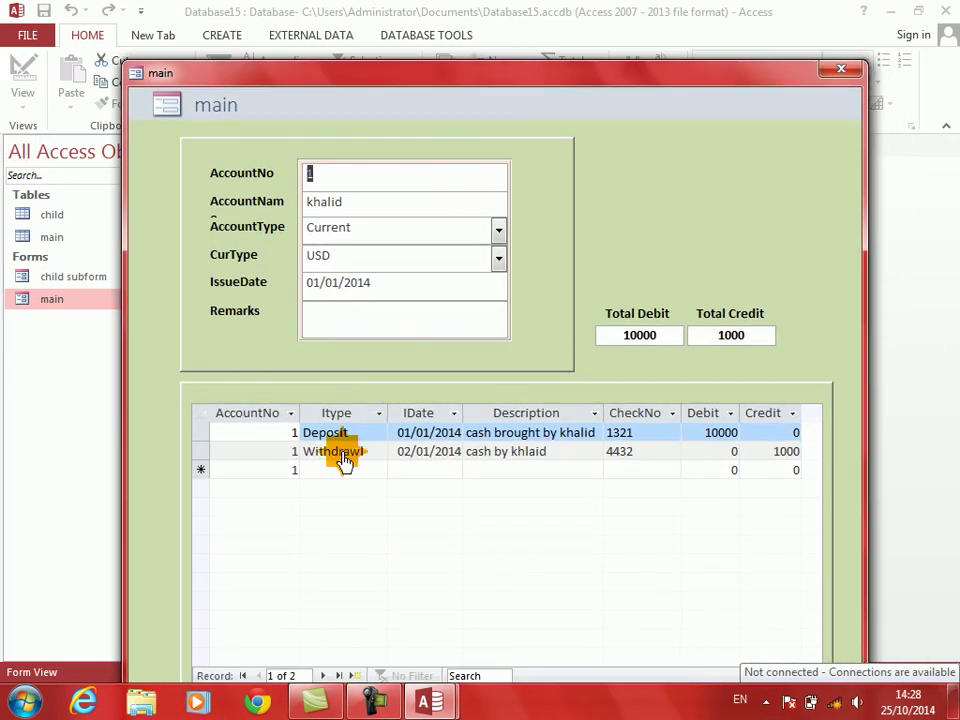
click(372, 472)
click(378, 470)
click(352, 493)
key(Tab)
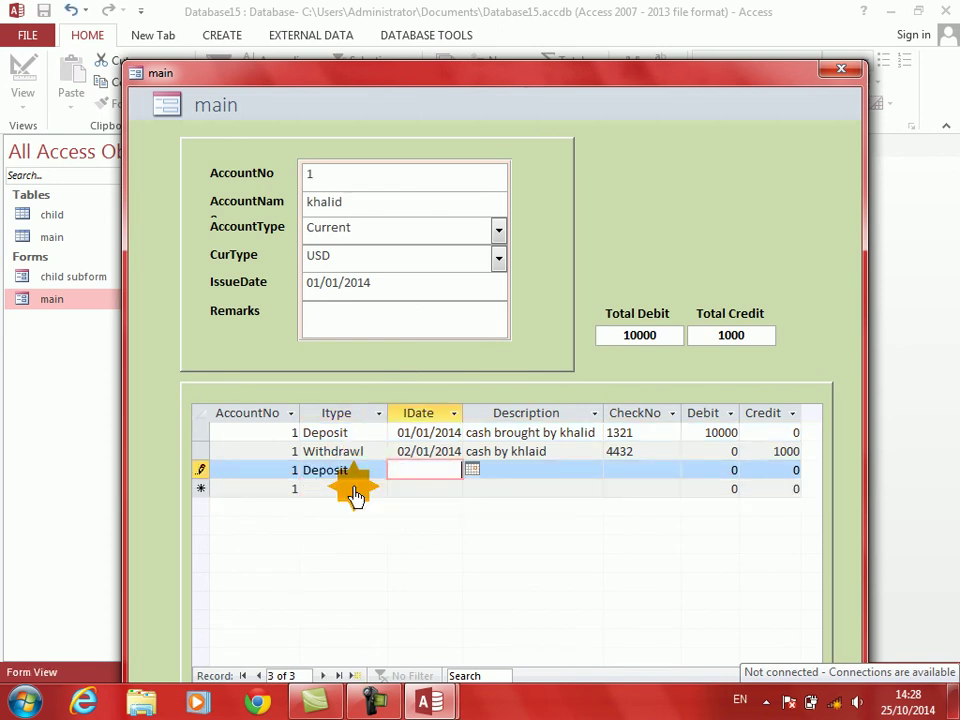
text(3/02/2014)
key(Tab)
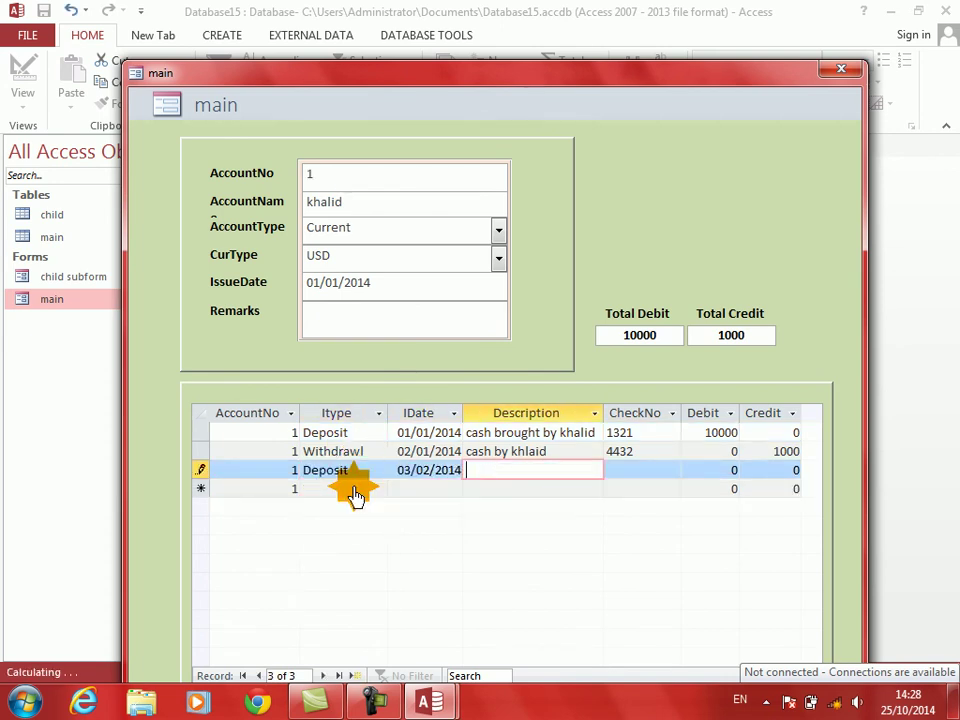
text(b)
key(BackSpace)
text(cash by khlaid)
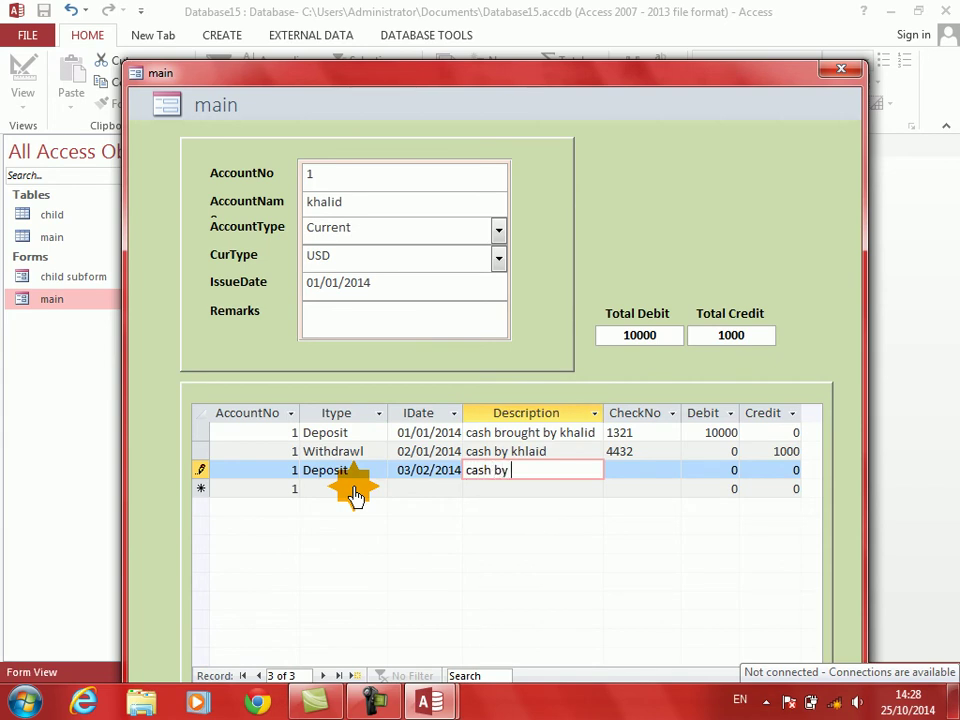
key(Tab)
text(4534)
key(Tab)
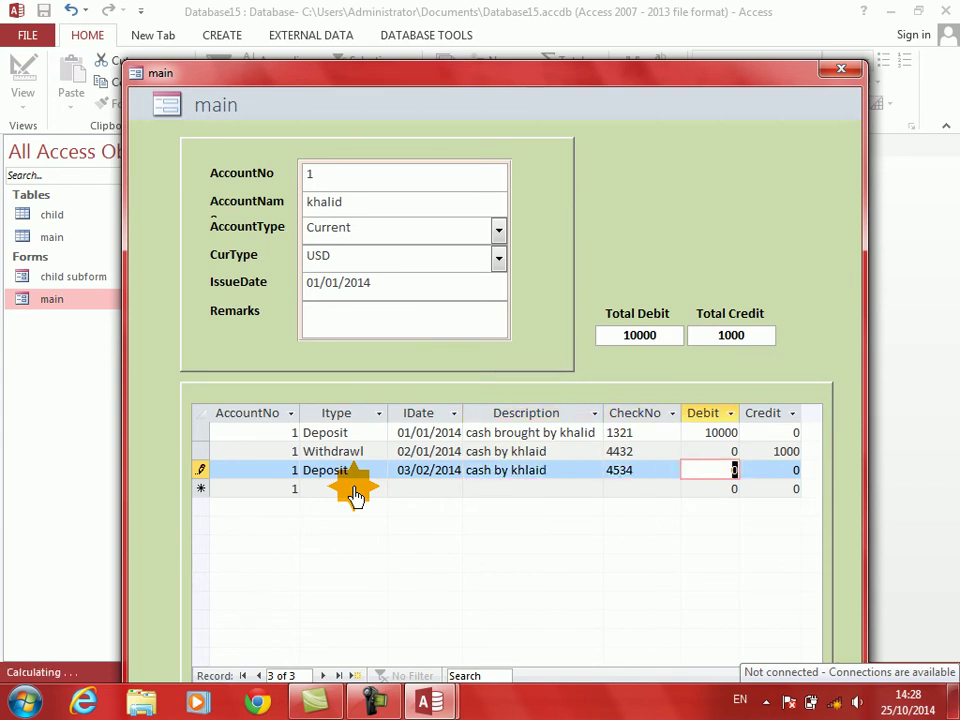
text(12000)
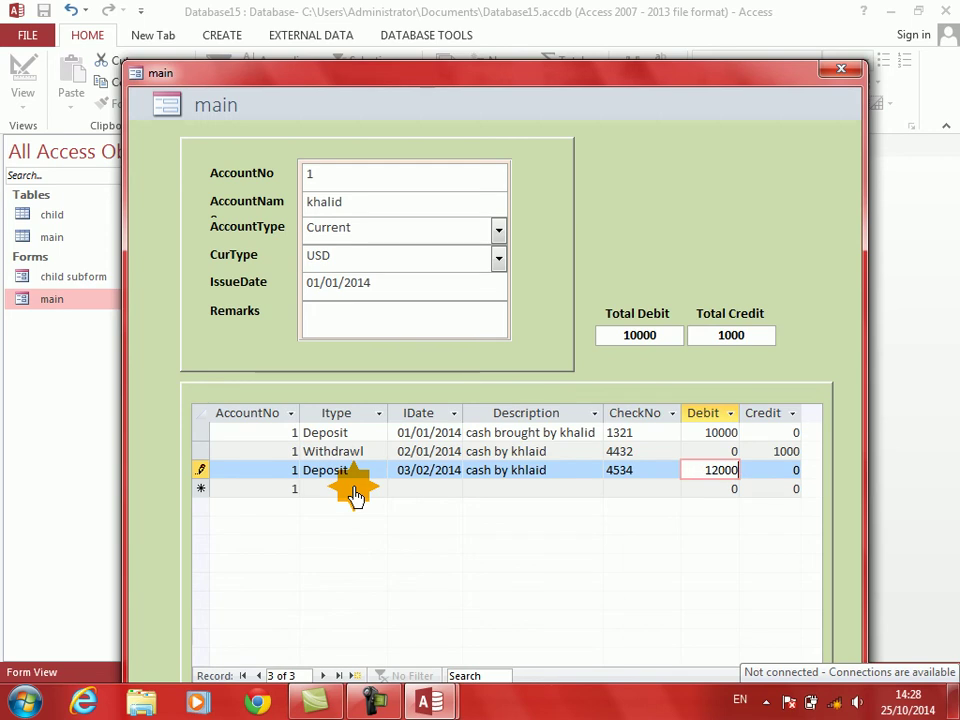
key(Tab)
key(Tab)
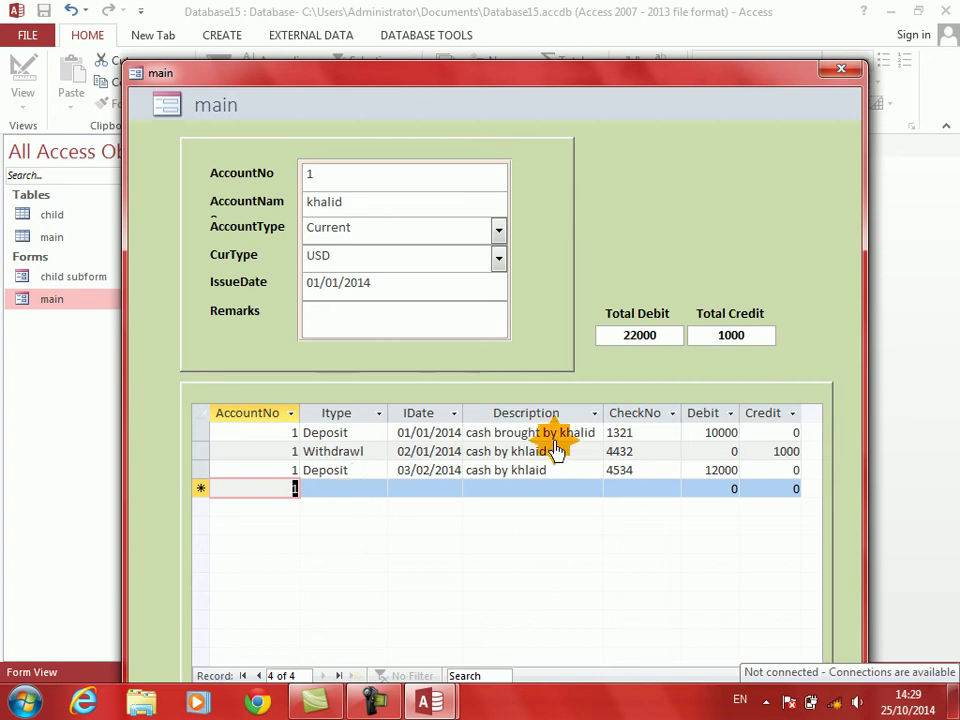
Examine the Total Debit and Total Credit values on the main form, and return to Design View
drag(662, 341, 637, 343)
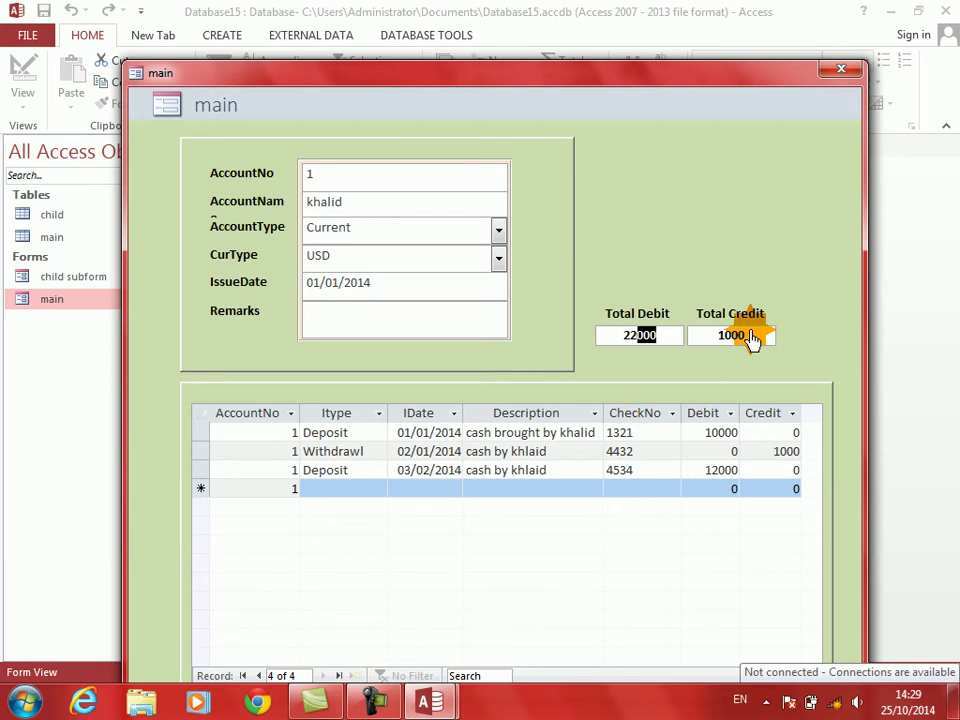
drag(664, 352, 600, 345)
click(762, 344)
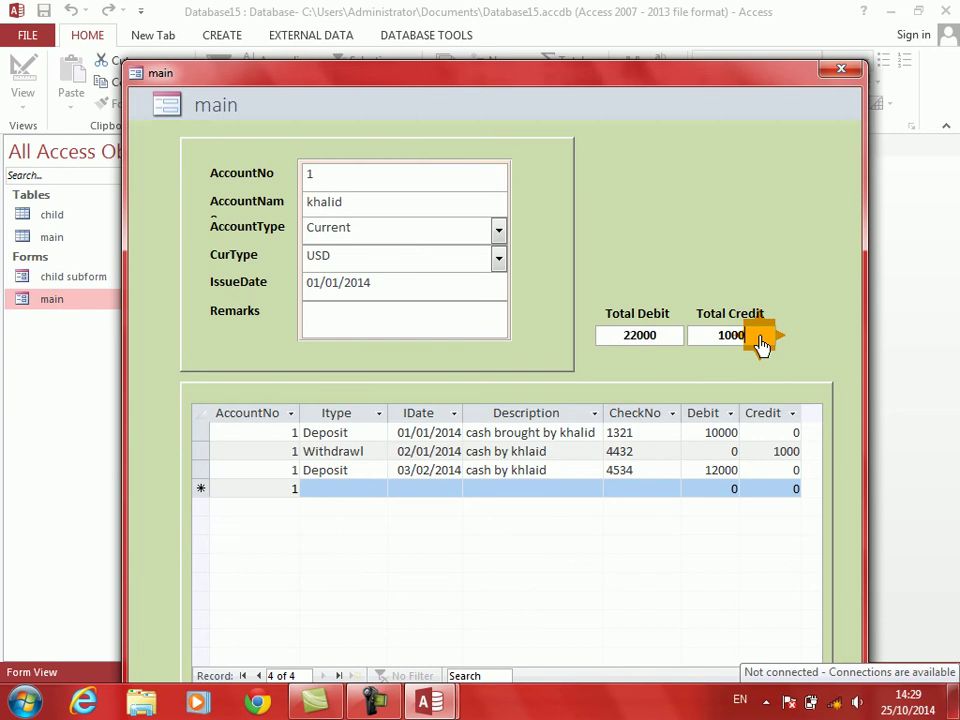
right_click(738, 186)
click(790, 240)
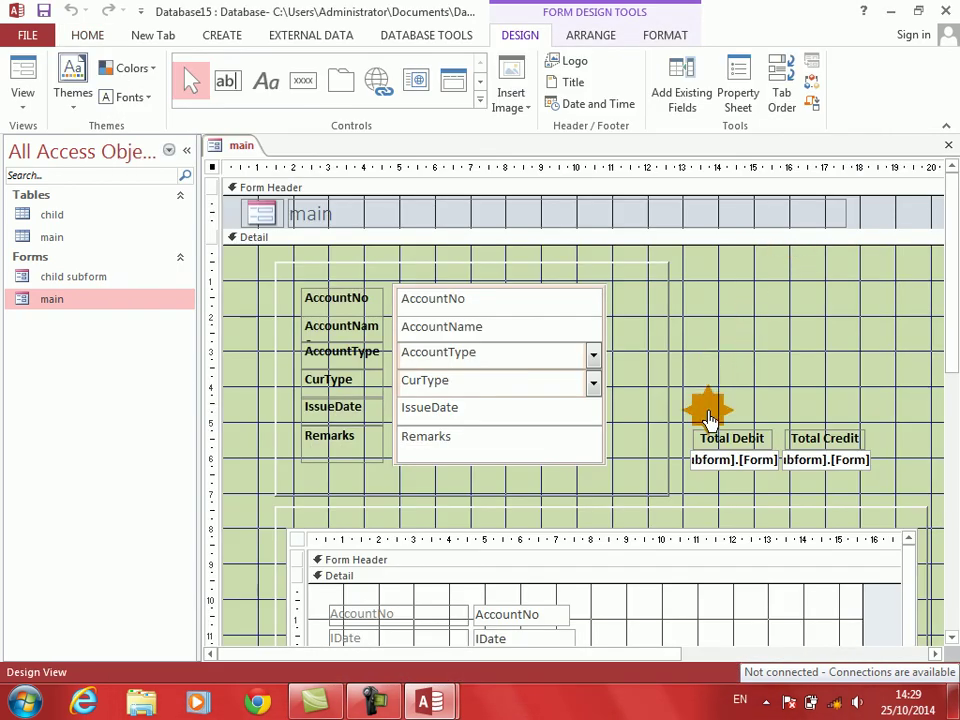
Narrow the Total Debit and Total Credit pairs slightly and move the Total Credit pair closer to Total Debit
click(732, 466)
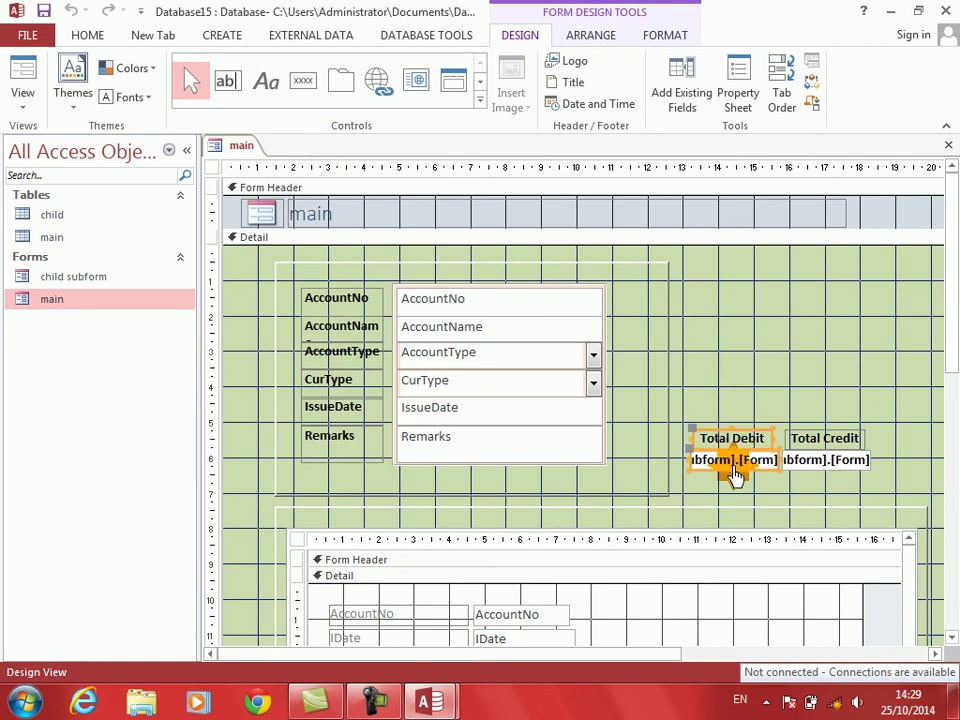
click(810, 428)
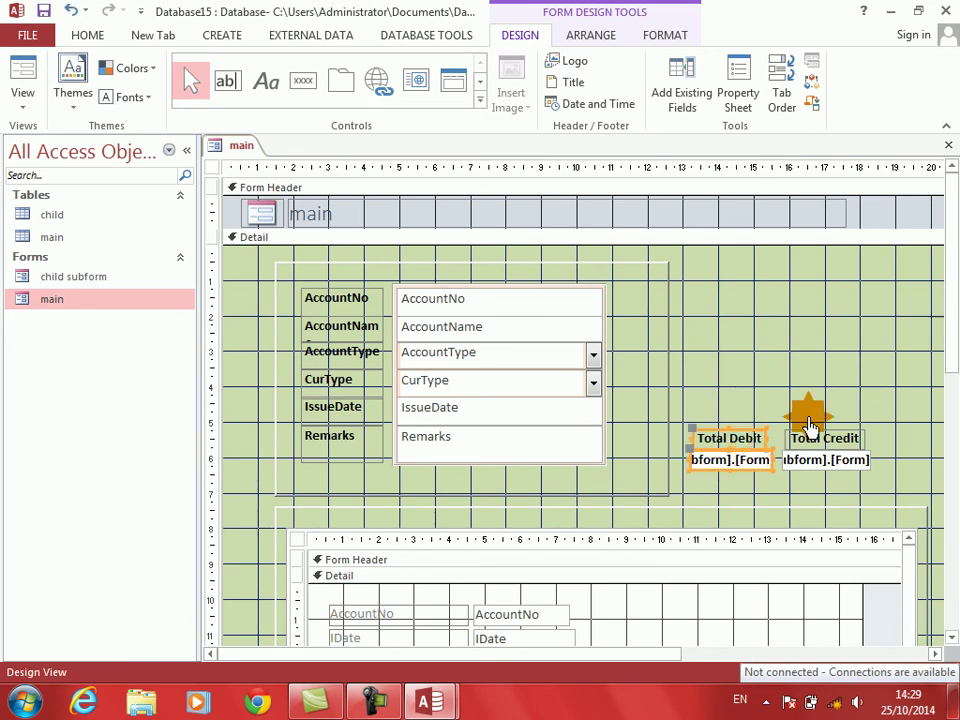
click(805, 461)
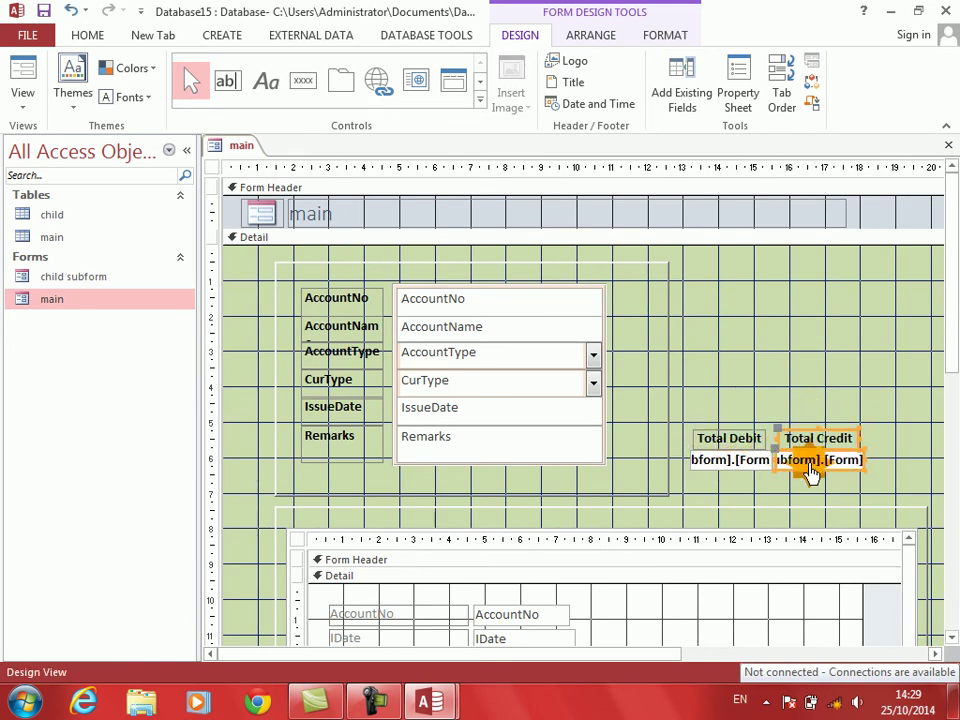
click(812, 474)
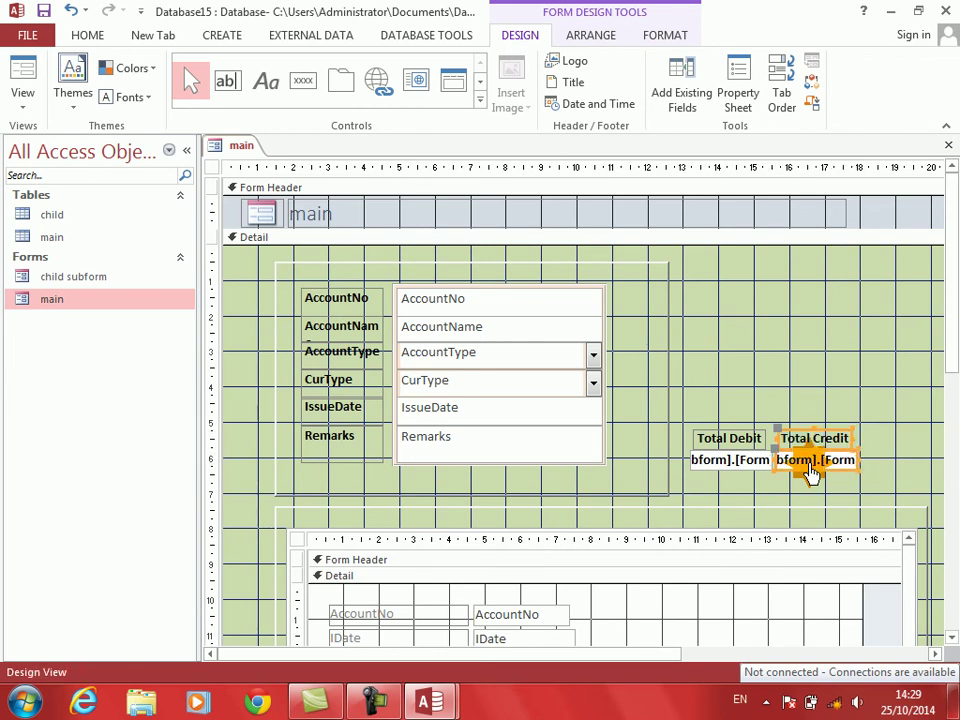
Duplicate the Total Credit label and text box and place the copy directly beside the original, in line with the other totals
click(820, 433)
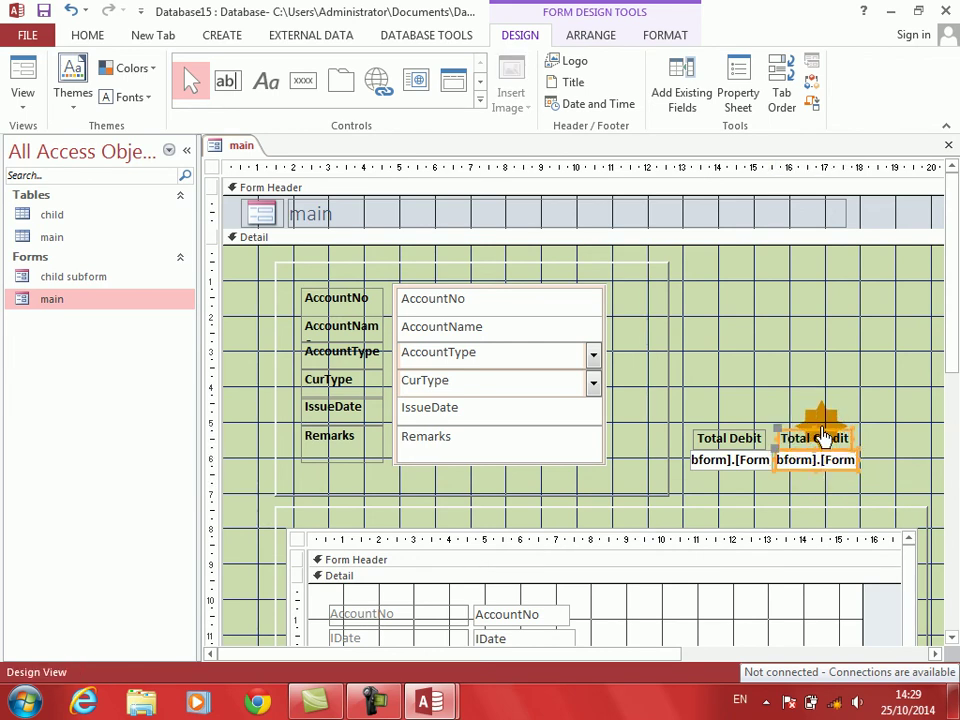
key(ctrl+v)
key(Up)
key(Up)
key(Up)
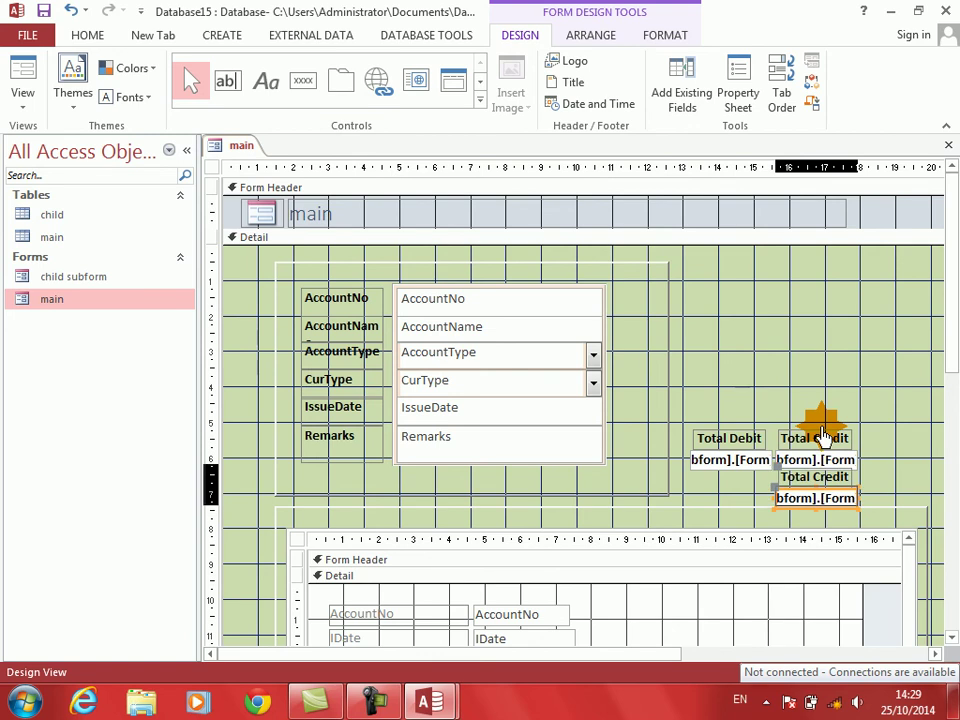
key(Up)
key(Up)
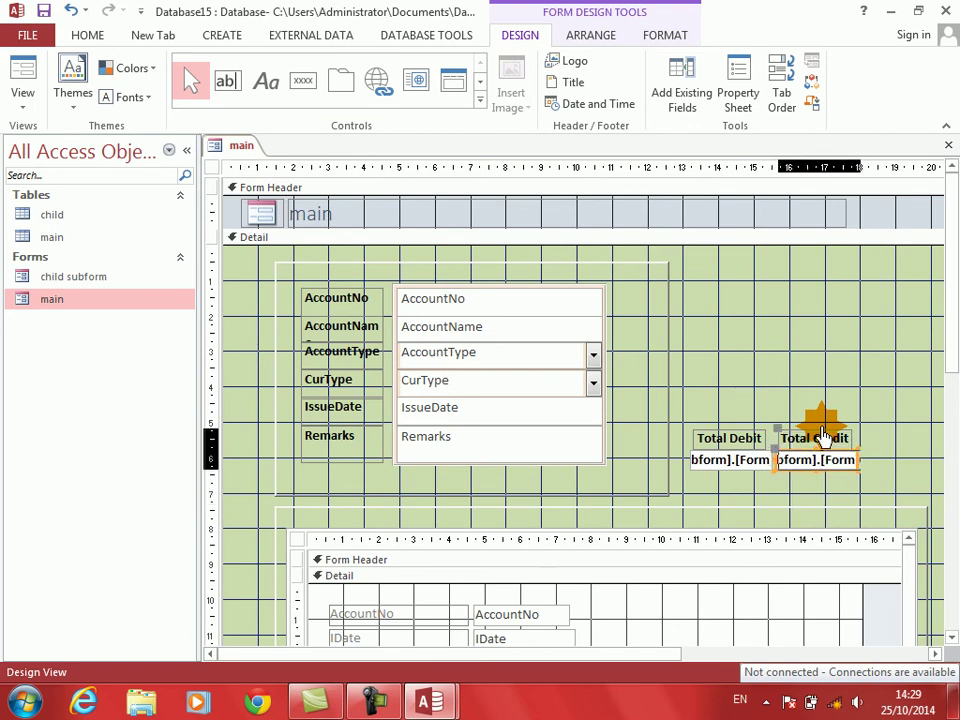
key(Right)
key(Right)
key(Right)
key(Right)
key(Right)
key(Right)
key(Right)
key(Right)
key(Right)
key(Right)
key(Right)
key(Right)
key(Right)
key(Right)
key(Left)
key(Left)
key(Left)
key(Left)
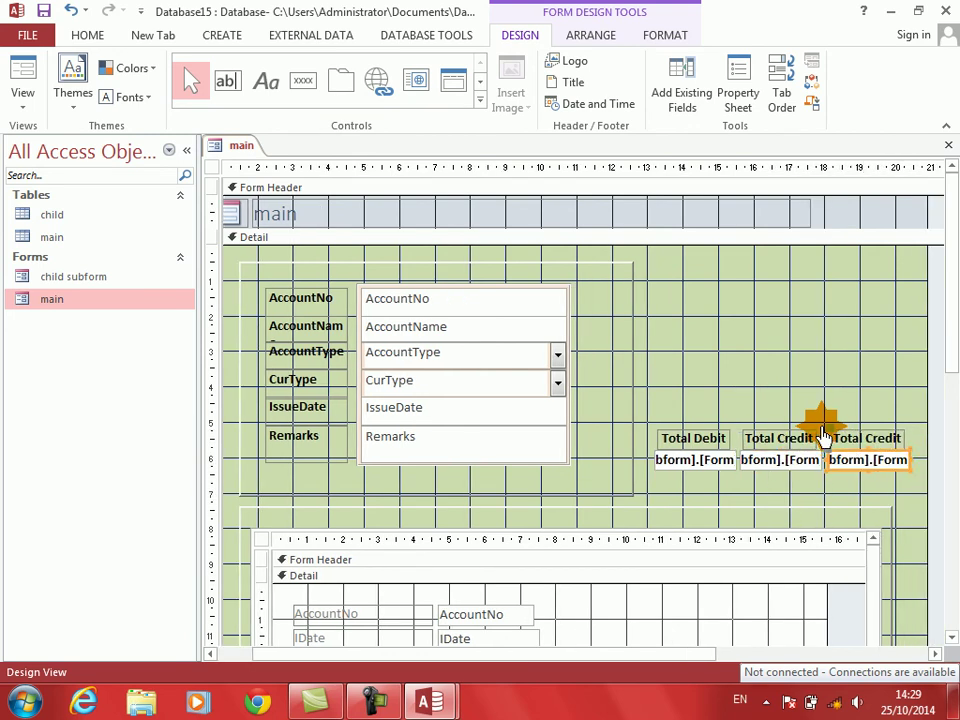
key(Left)
click(818, 386)
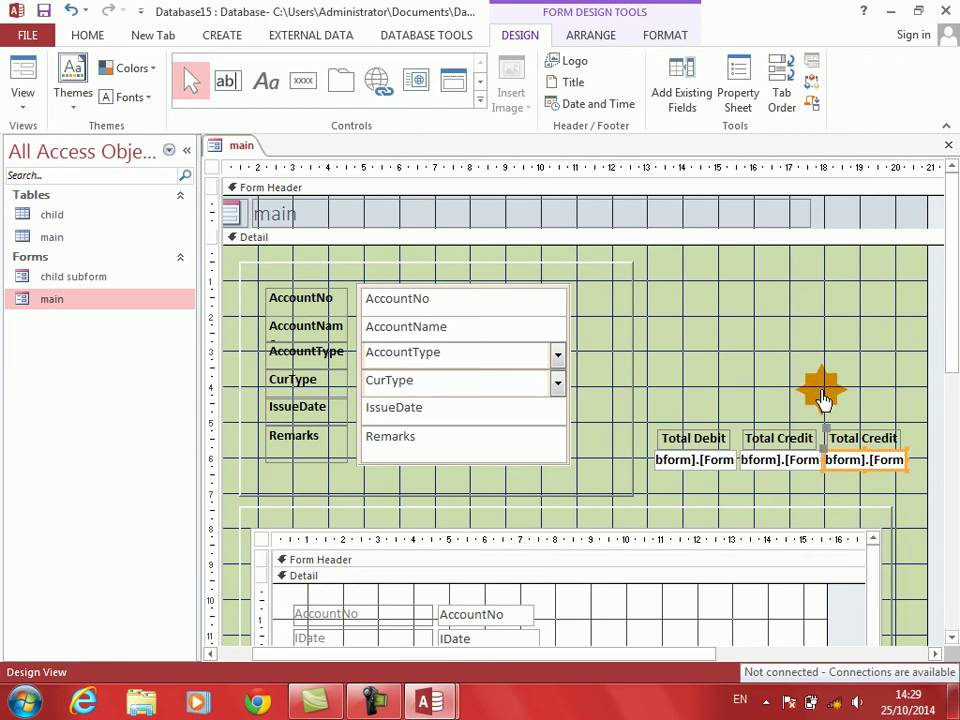
Change the caption of the duplicated Total Credit label to Remain
click(853, 441)
double_click(862, 440)
key(BackSpace)
text(Remain)
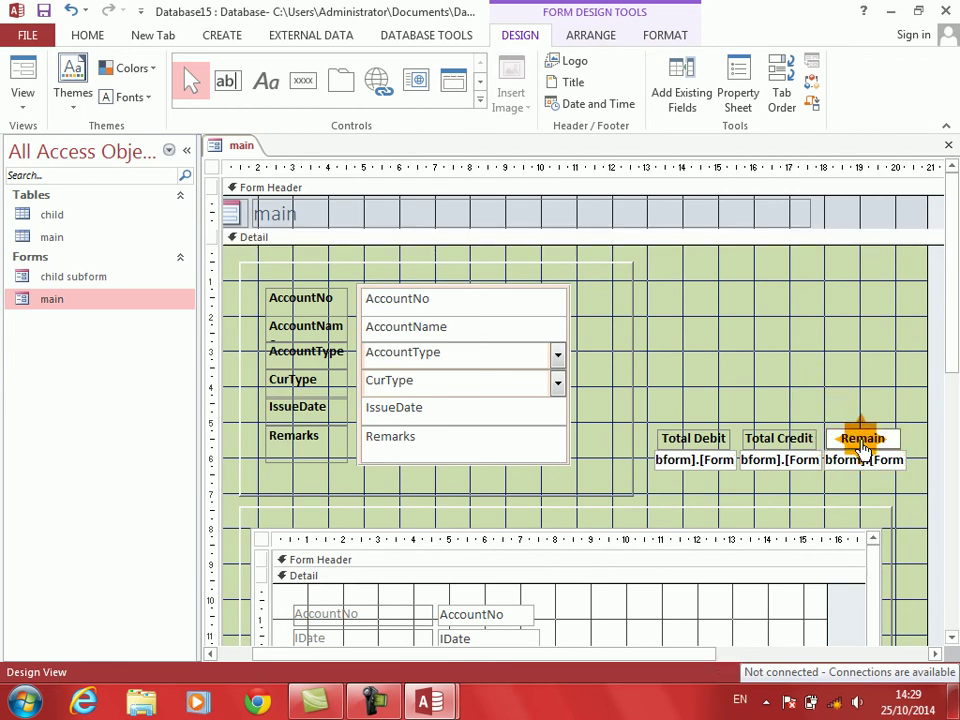
click(831, 401)
Check the control names of the Total Debit and Total Credit text boxes in their properties
click(690, 463)
click(776, 465)
right_click(690, 469)
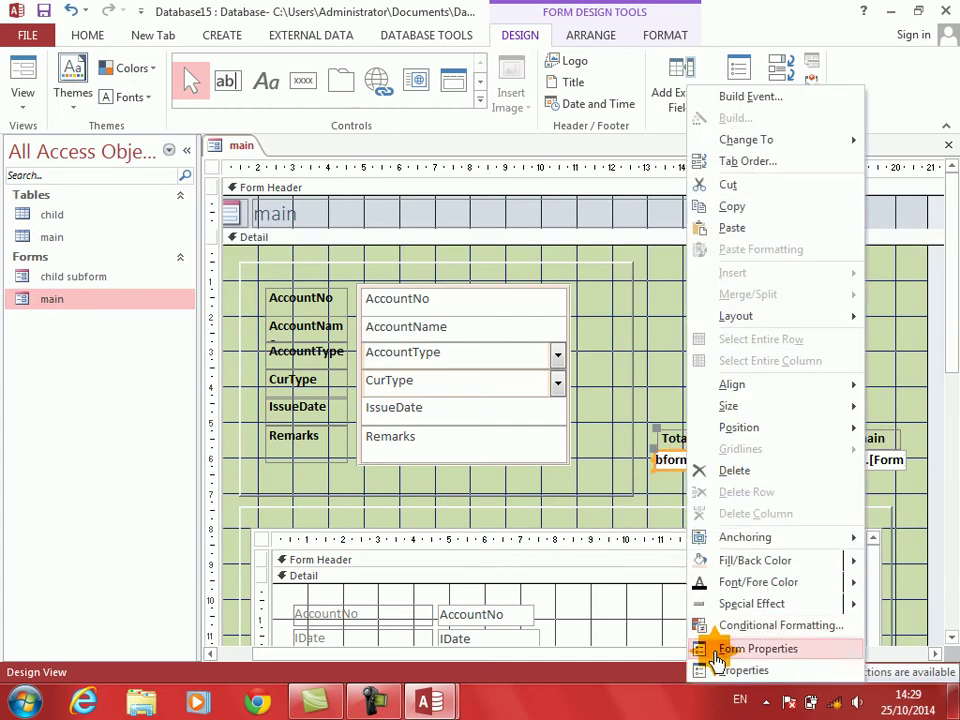
click(730, 670)
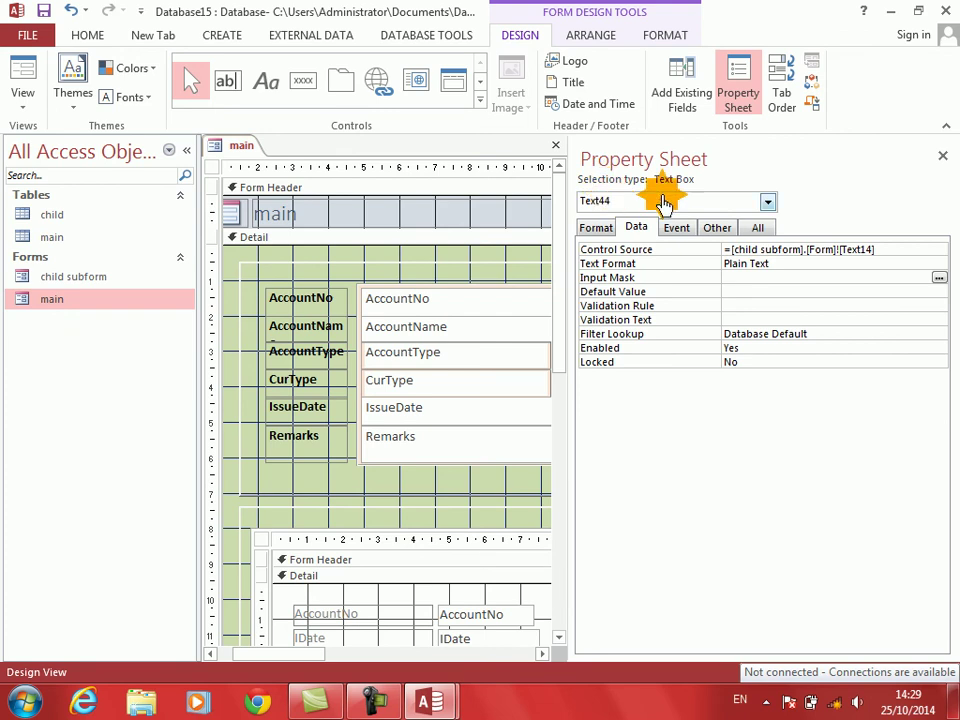
click(942, 155)
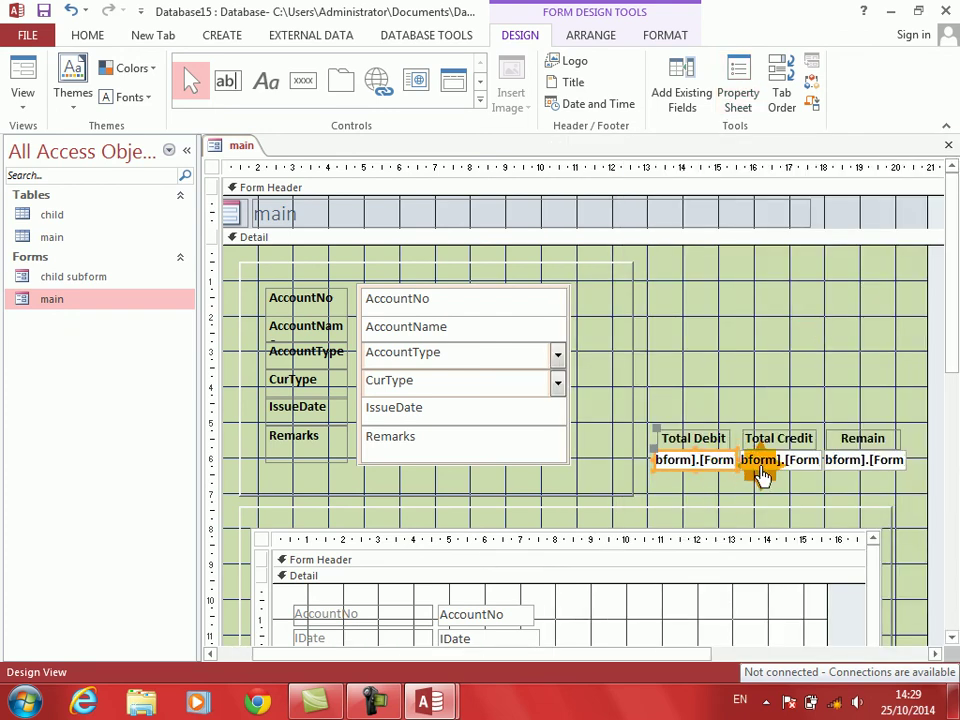
right_click(763, 472)
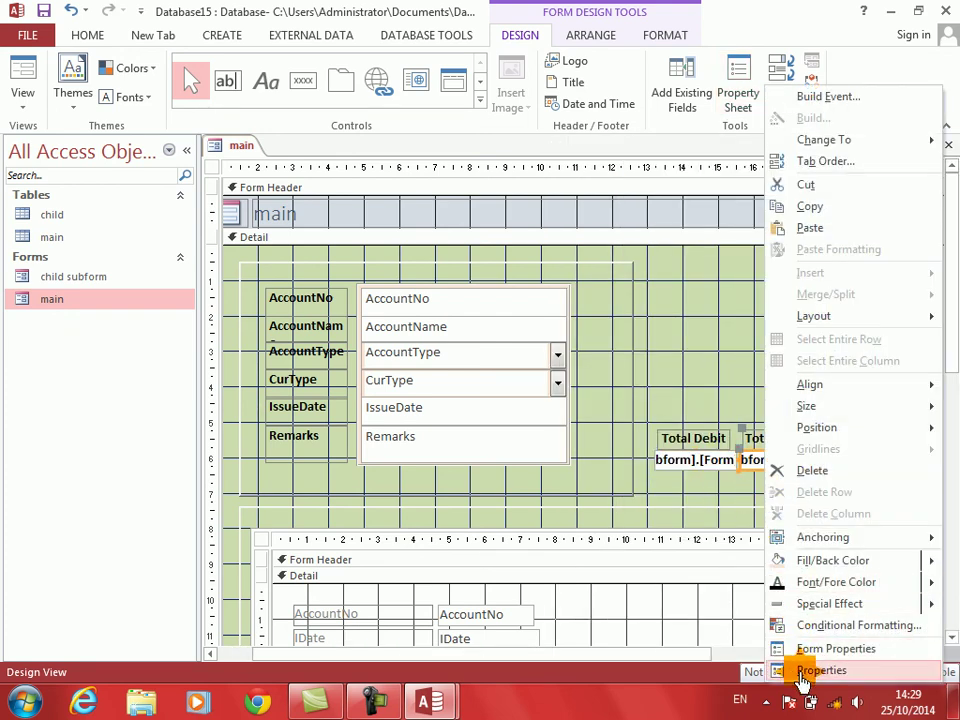
click(803, 676)
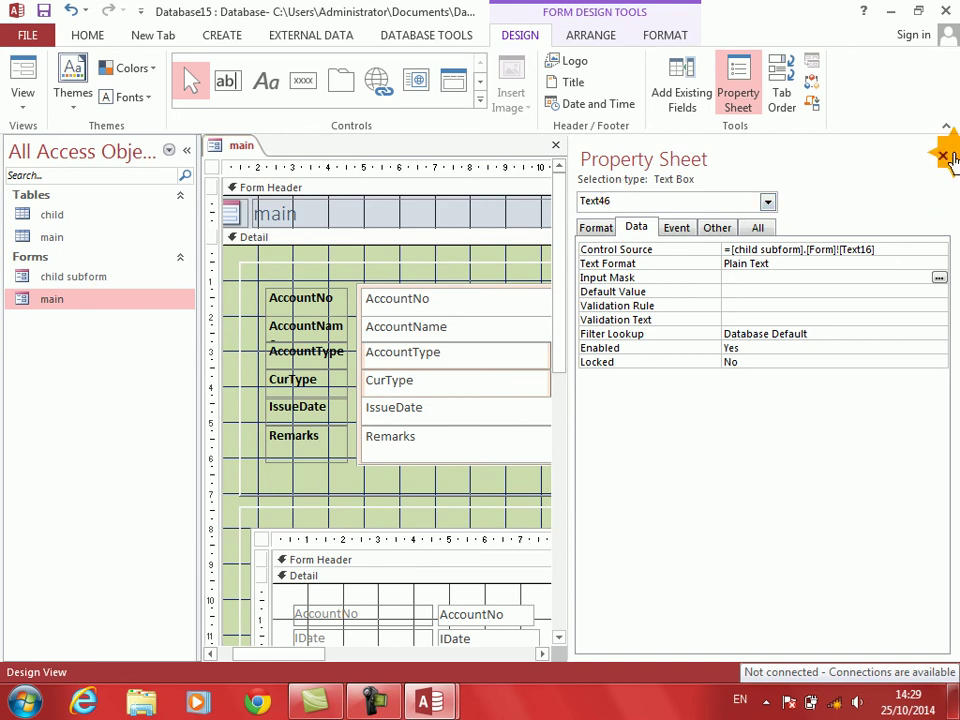
click(942, 155)
Replace the Remain text box's expression with =nz(text44)-nz(text46), subtracting the total credit from the total debit
click(864, 464)
click(864, 464)
key(BackSpace)
key(BackSpace)
key(BackSpace)
key(BackSpace)
key(BackSpace)
key(BackSpace)
key(BackSpace)
key(BackSpace)
key(BackSpace)
key(BackSpace)
key(BackSpace)
key(BackSpace)
key(BackSpace)
key(BackSpace)
key(BackSpace)
key(BackSpace)
key(BackSpace)
key(BackSpace)
key(BackSpace)
key(BackSpace)
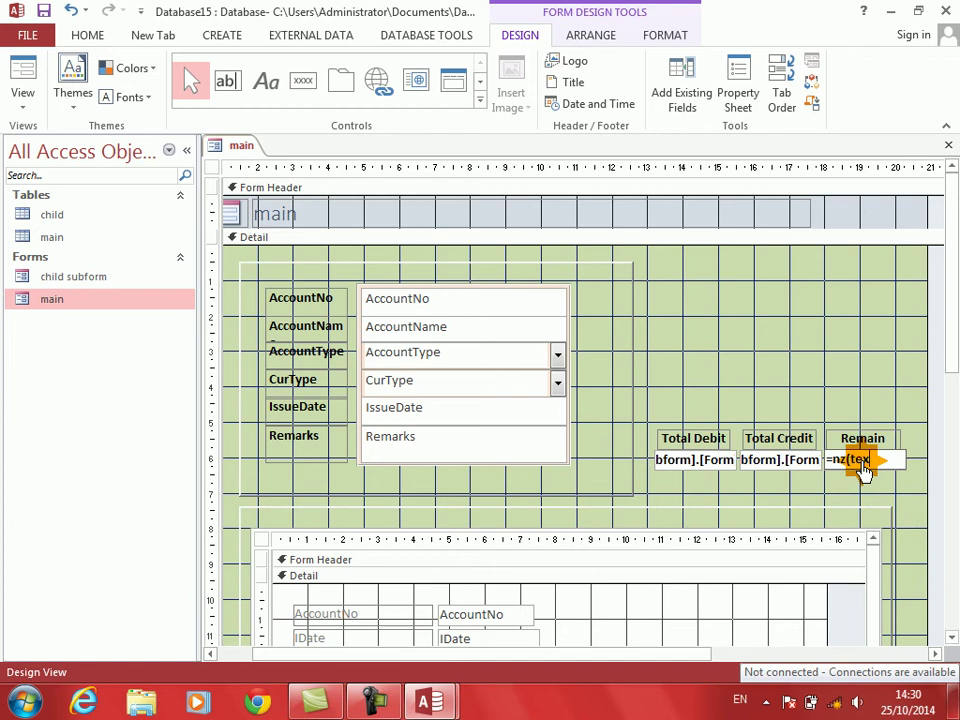
text(44)
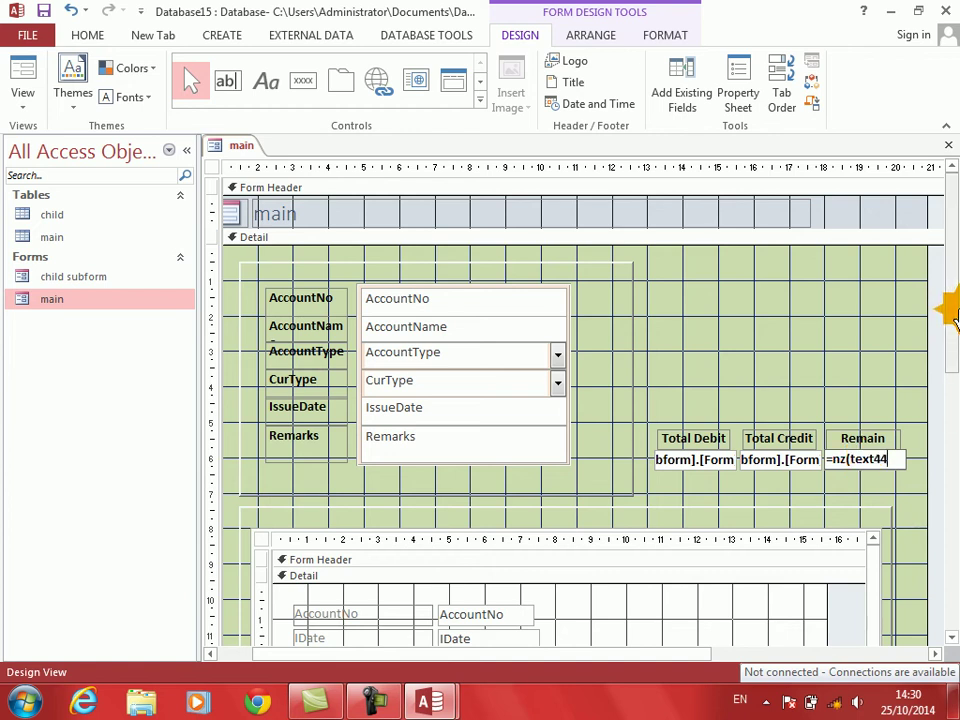
text()-nz(tex)
text(t44))
key(Return)
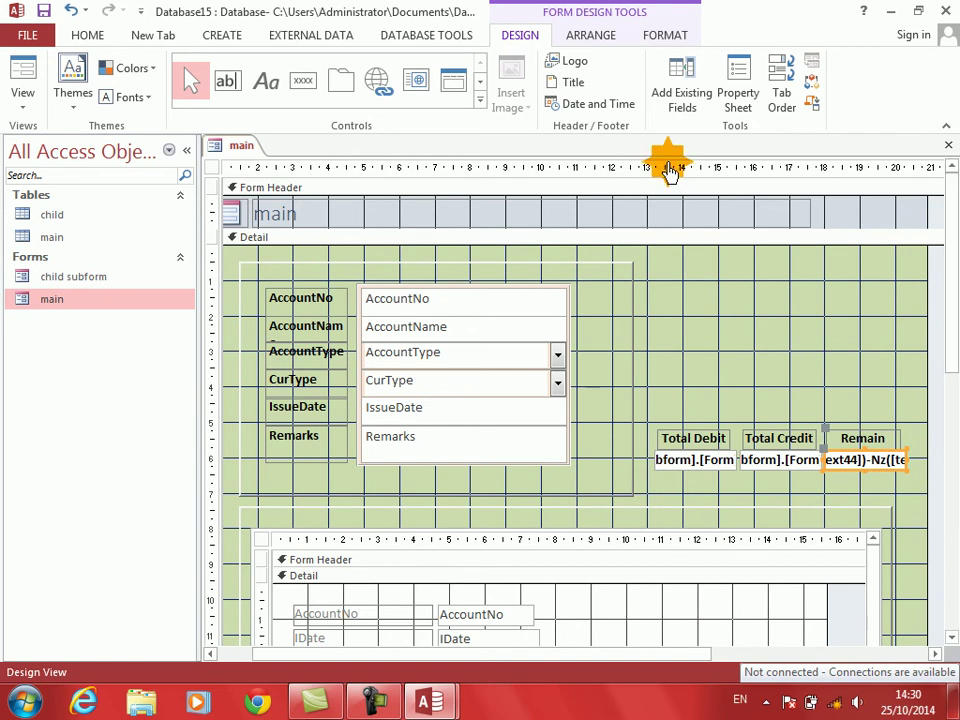
Examine the Total Debit, Total Credit and Remain values in Form View, and return to Design View
click(20, 74)
drag(450, 160, 350, 52)
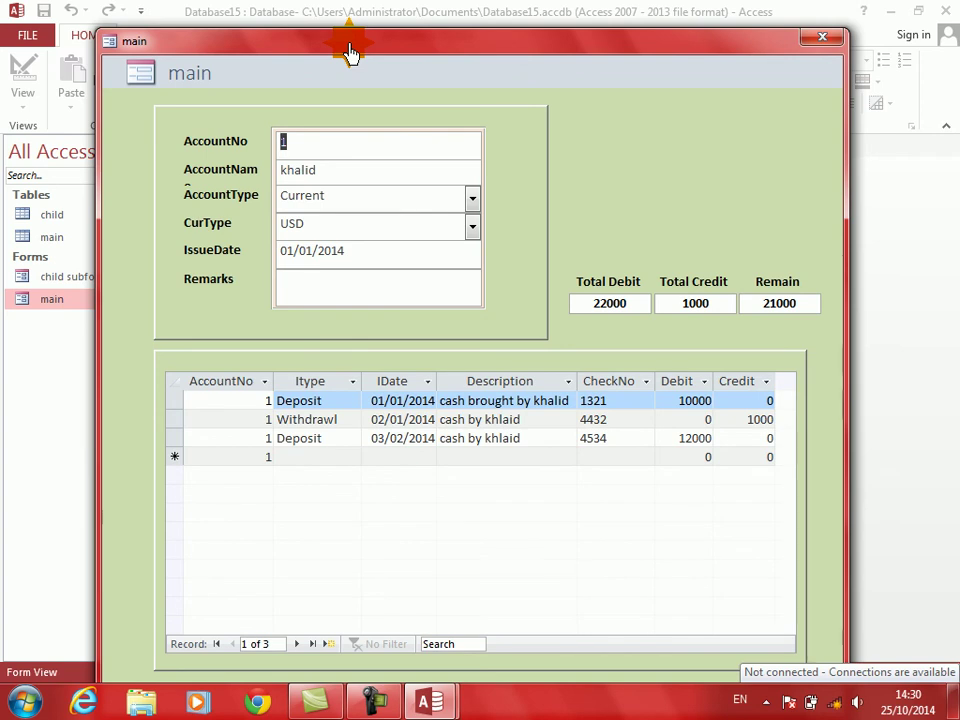
click(606, 304)
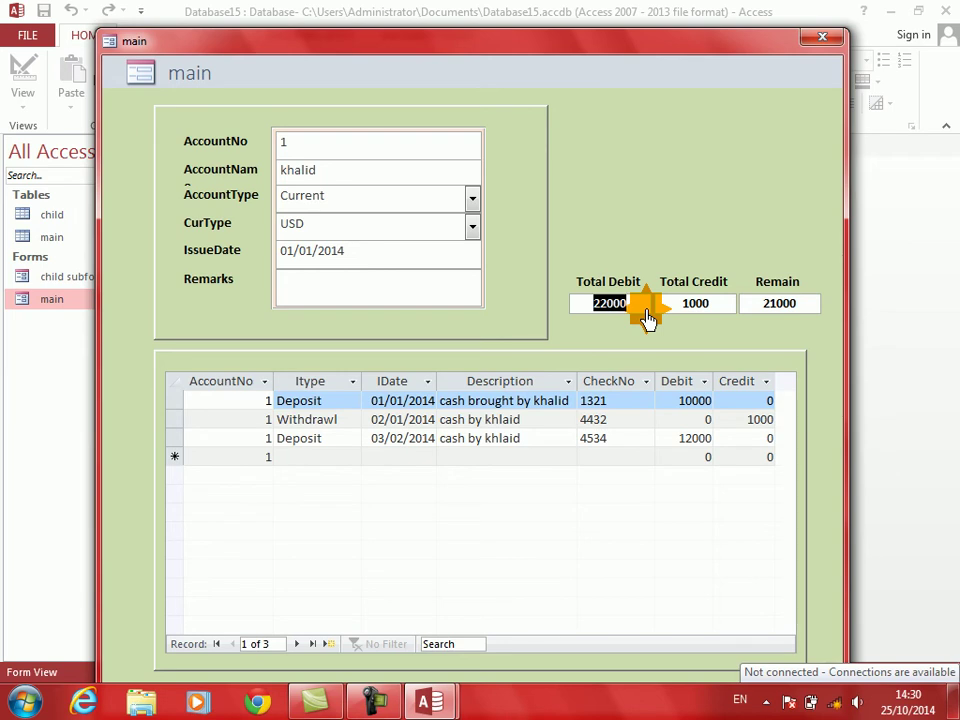
right_click(702, 184)
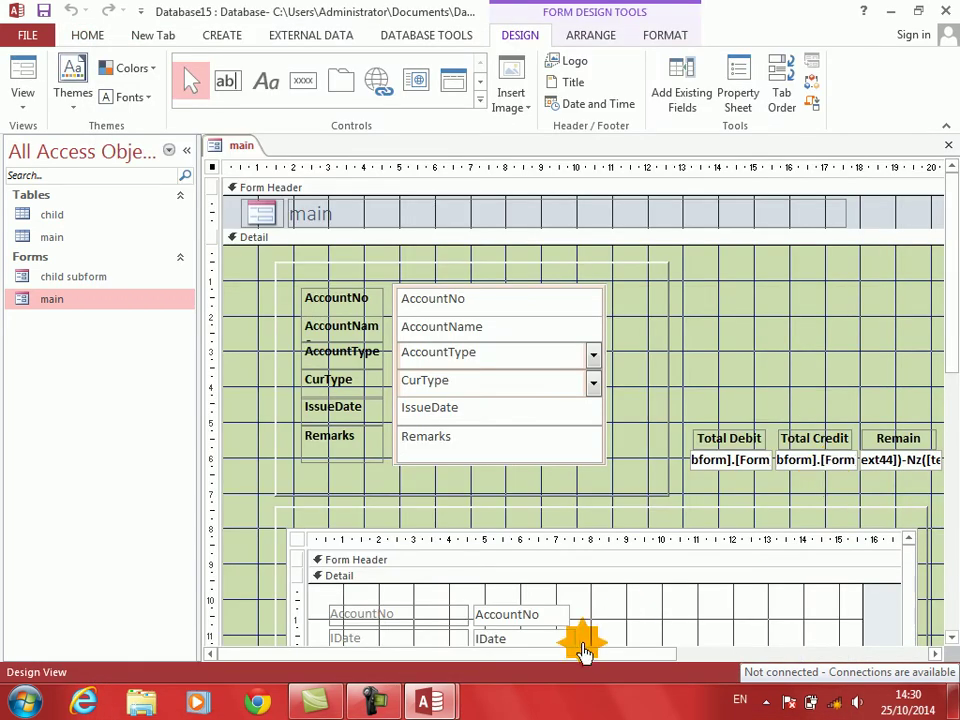
Narrow the Remain label and text box slightly so they end near the subform frame's edge
drag(561, 651, 714, 595)
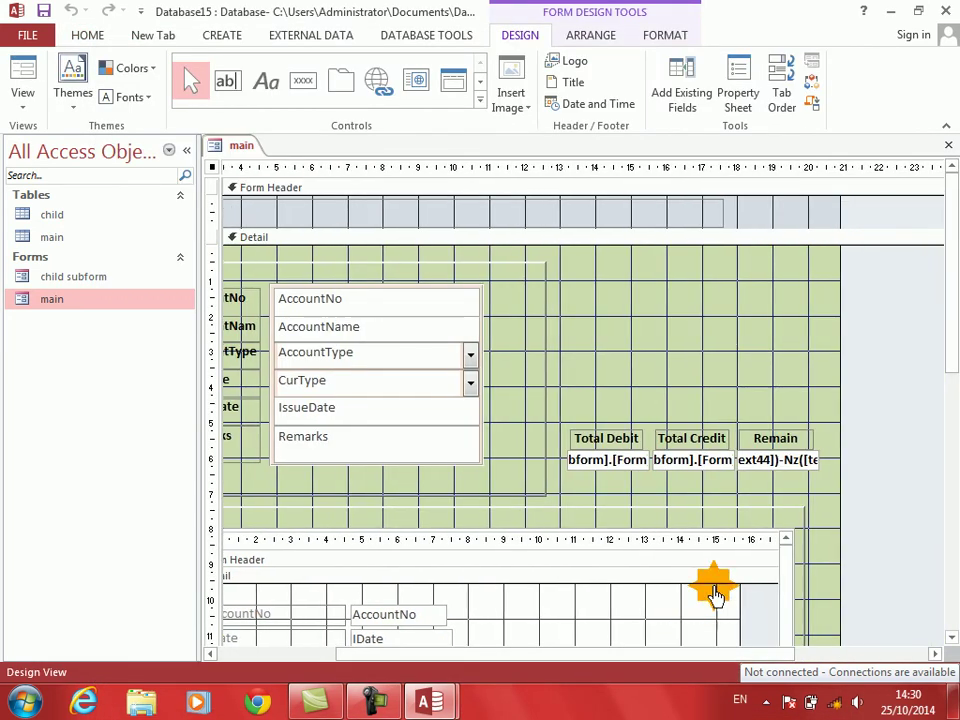
click(787, 465)
key(shift+Left)
key(shift+Left)
key(shift+Left)
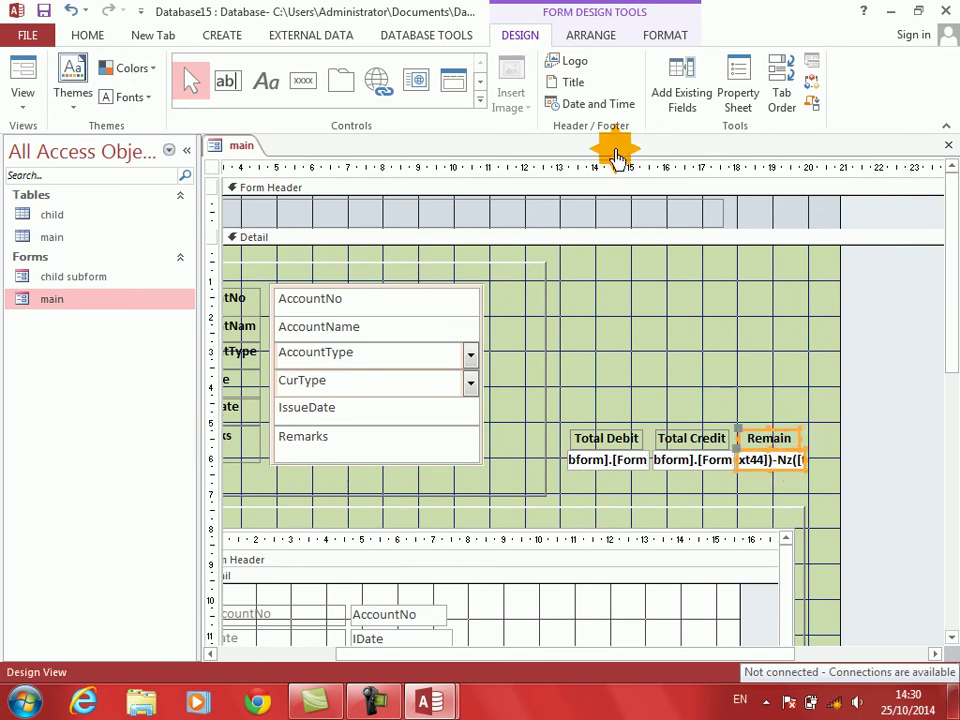
Add a command button above the totals with the Add New Record operation and the text Add Record
click(303, 80)
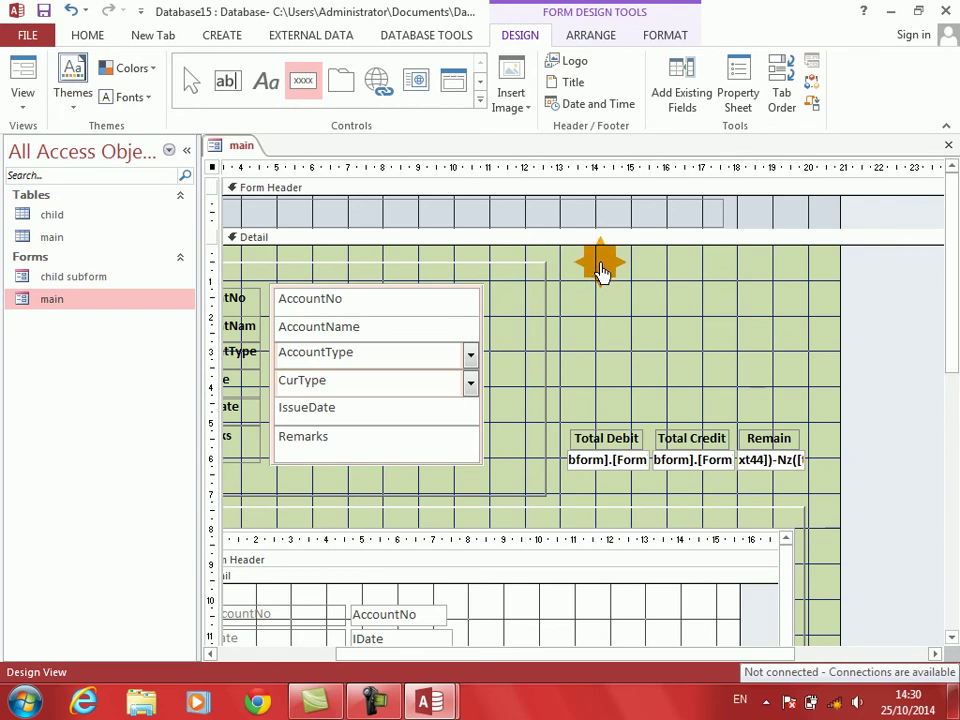
drag(603, 264, 706, 296)
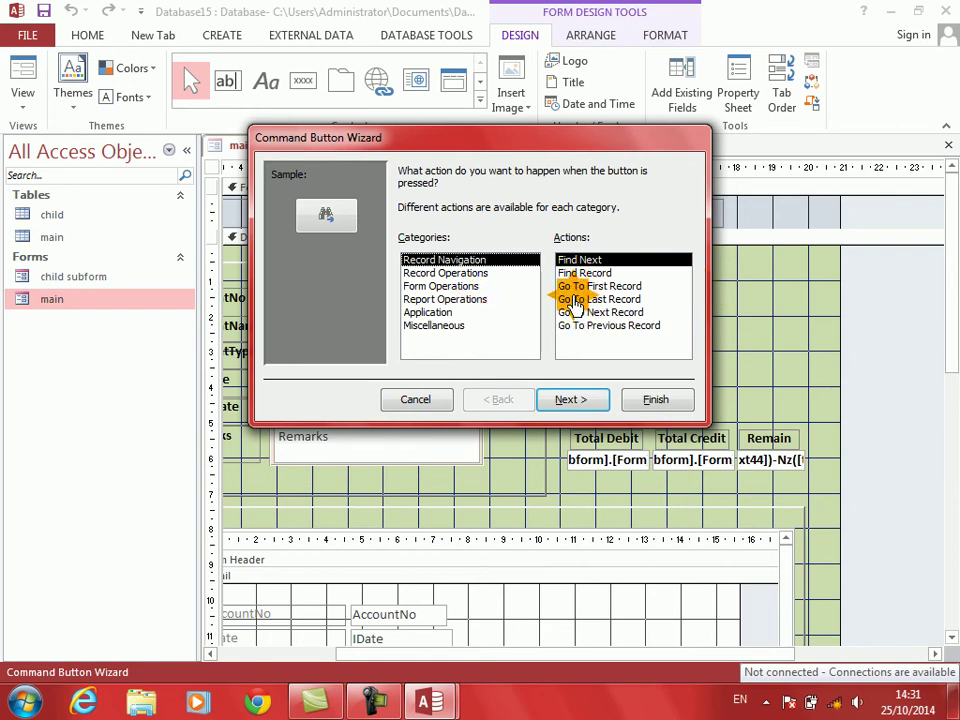
click(458, 273)
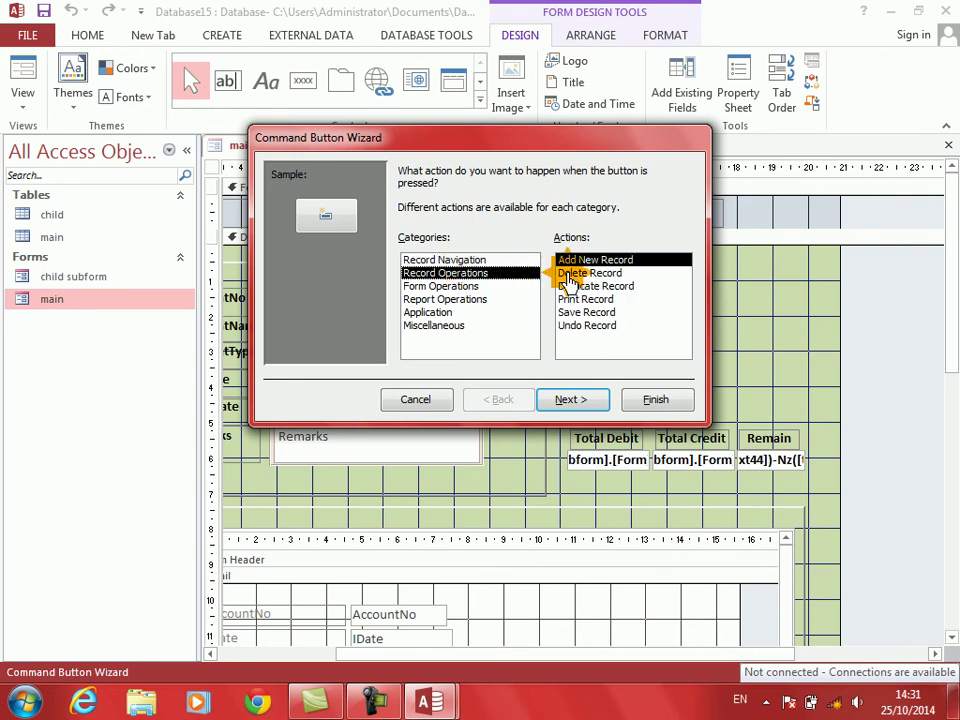
click(568, 399)
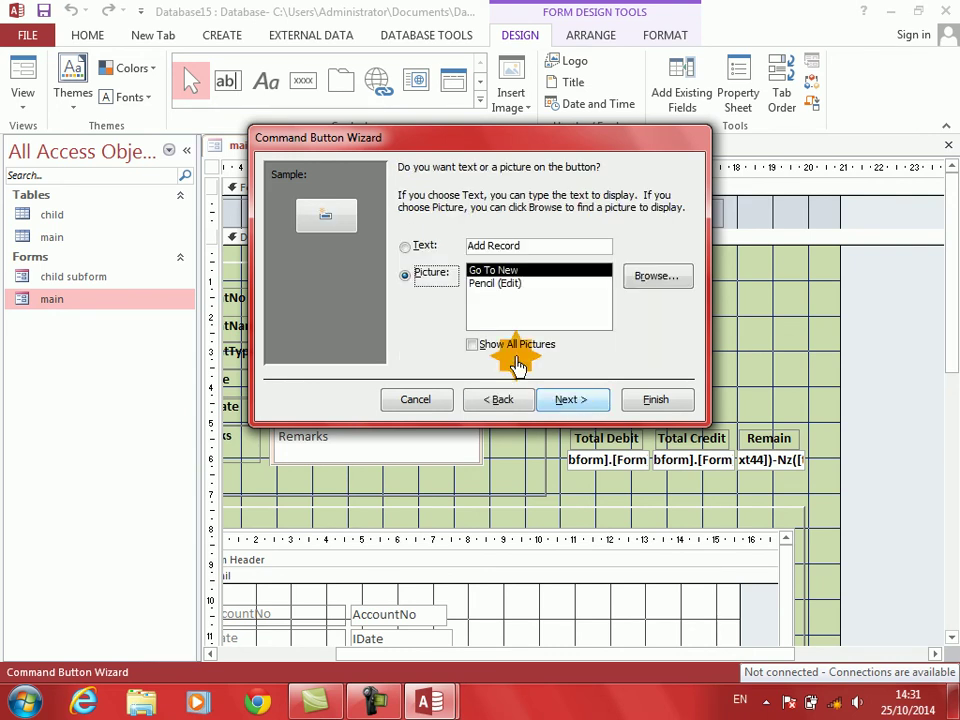
click(405, 246)
click(570, 399)
click(655, 399)
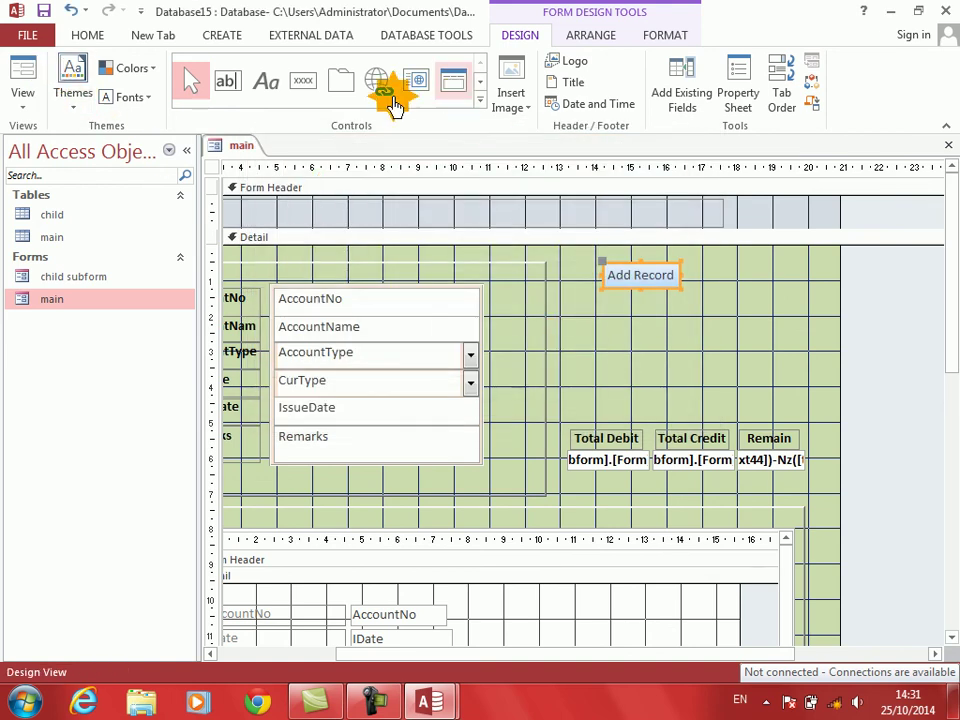
Add a command button below Add Record with the Go To Next Record navigation action and the text Next Record
click(305, 84)
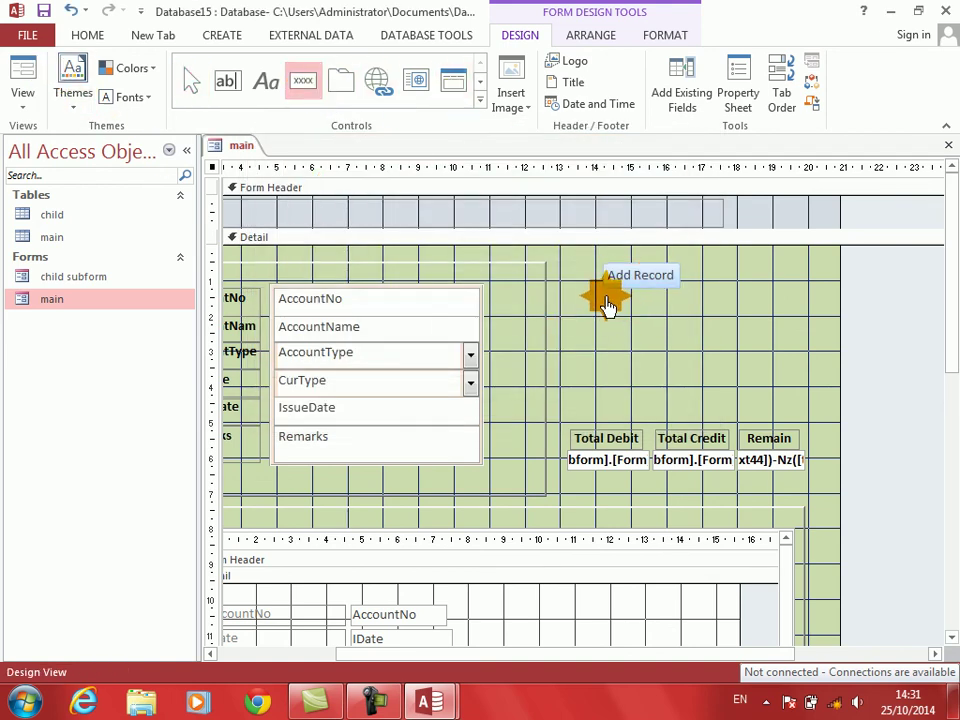
drag(605, 295, 683, 332)
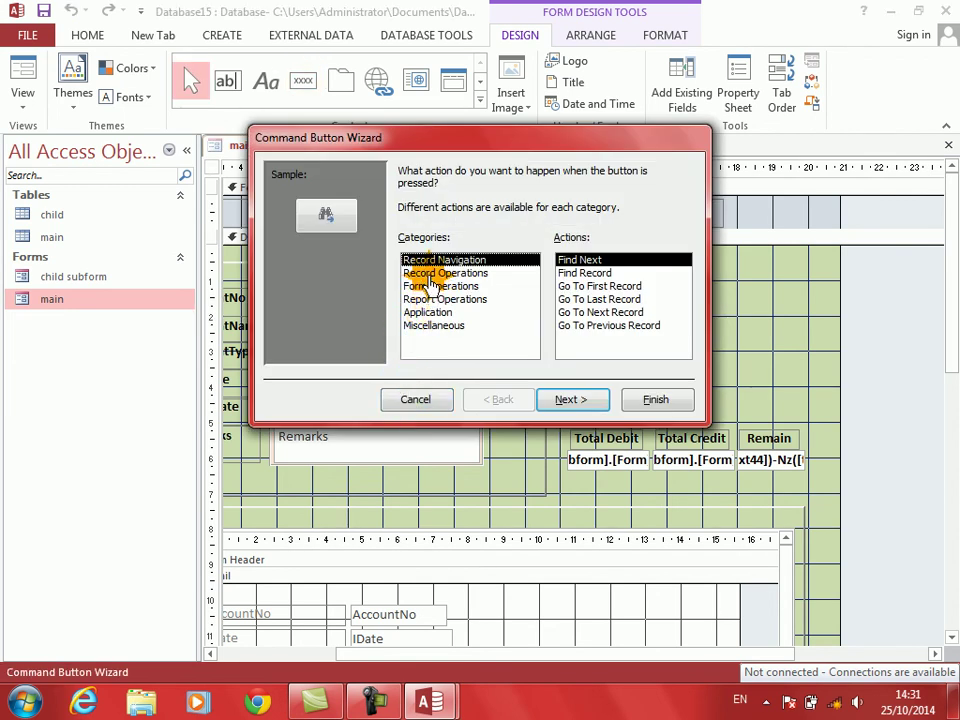
click(428, 273)
click(428, 261)
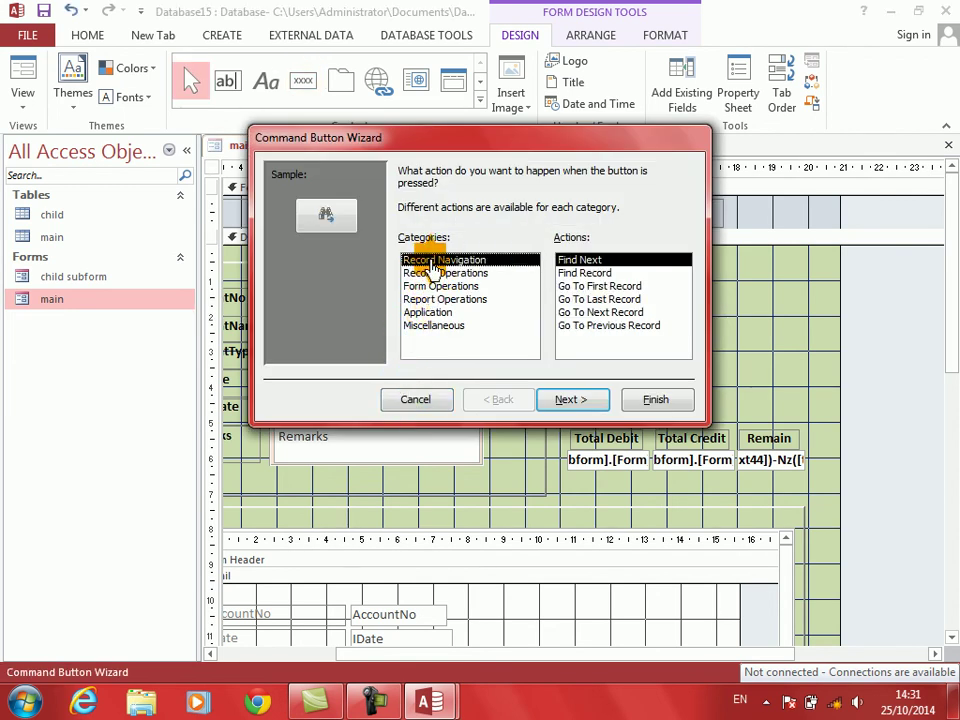
click(598, 312)
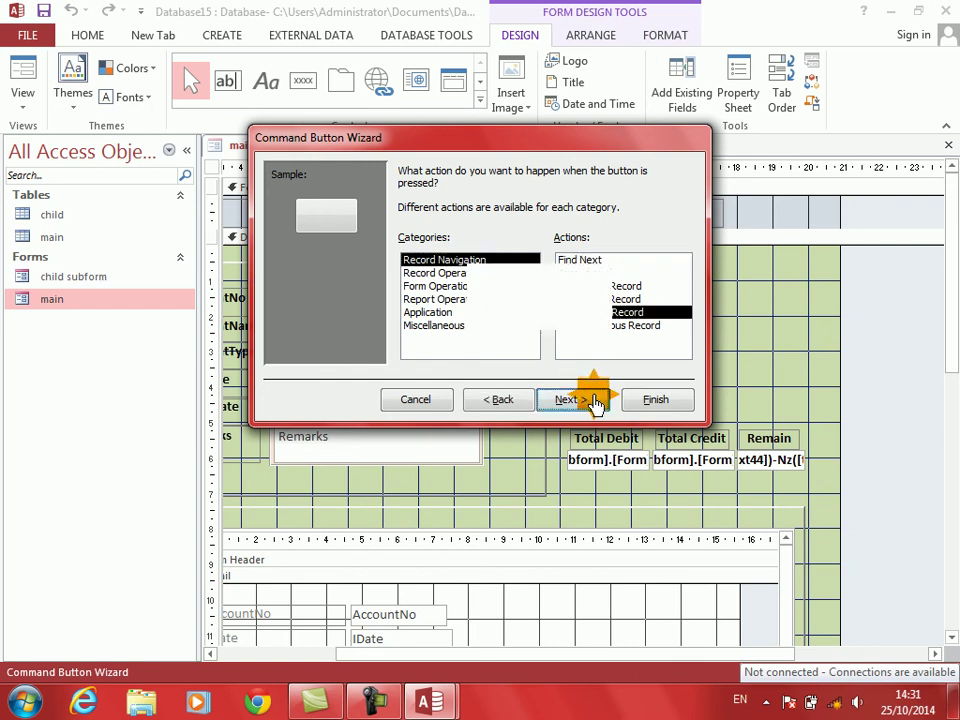
click(590, 399)
click(594, 401)
click(499, 399)
click(411, 253)
click(570, 398)
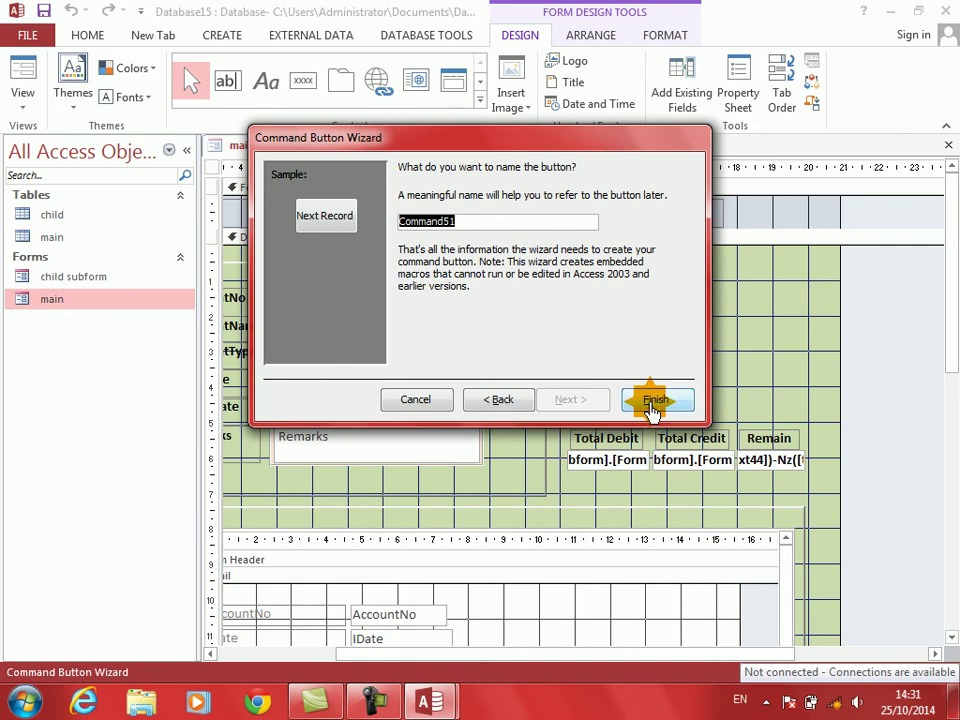
click(655, 400)
click(692, 332)
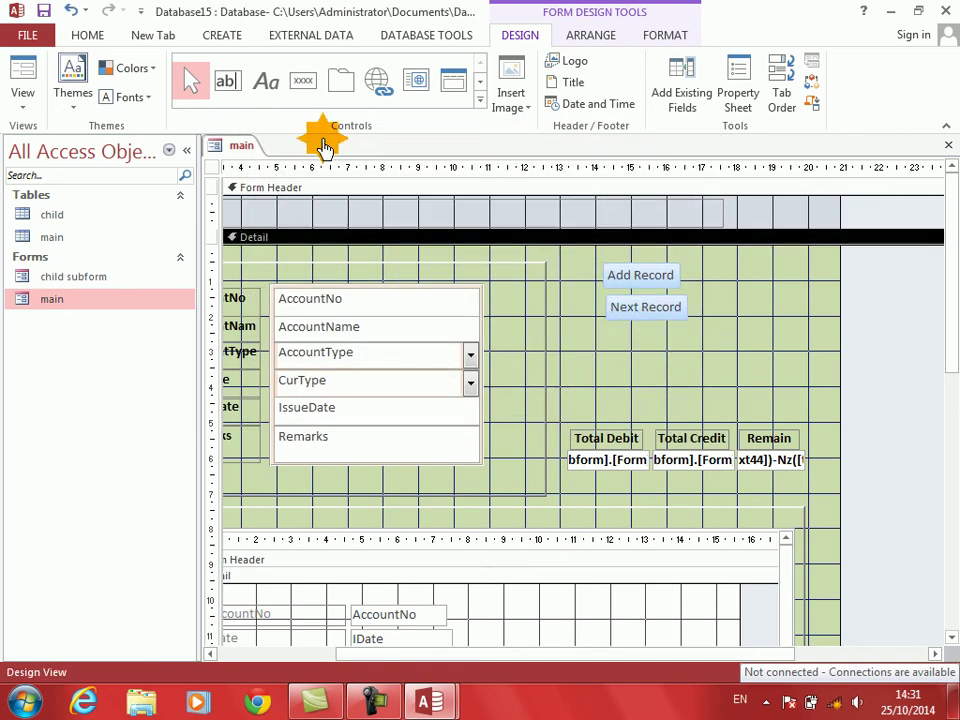
Switch the main form to Form View and start a new account with its Add Record button
click(28, 75)
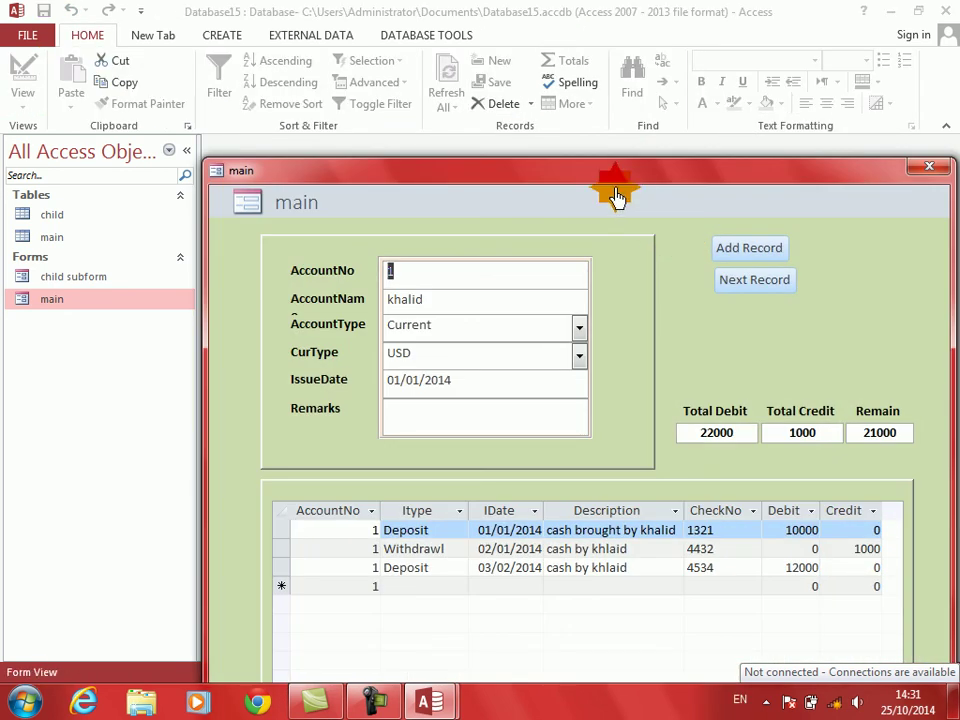
drag(606, 180, 506, 43)
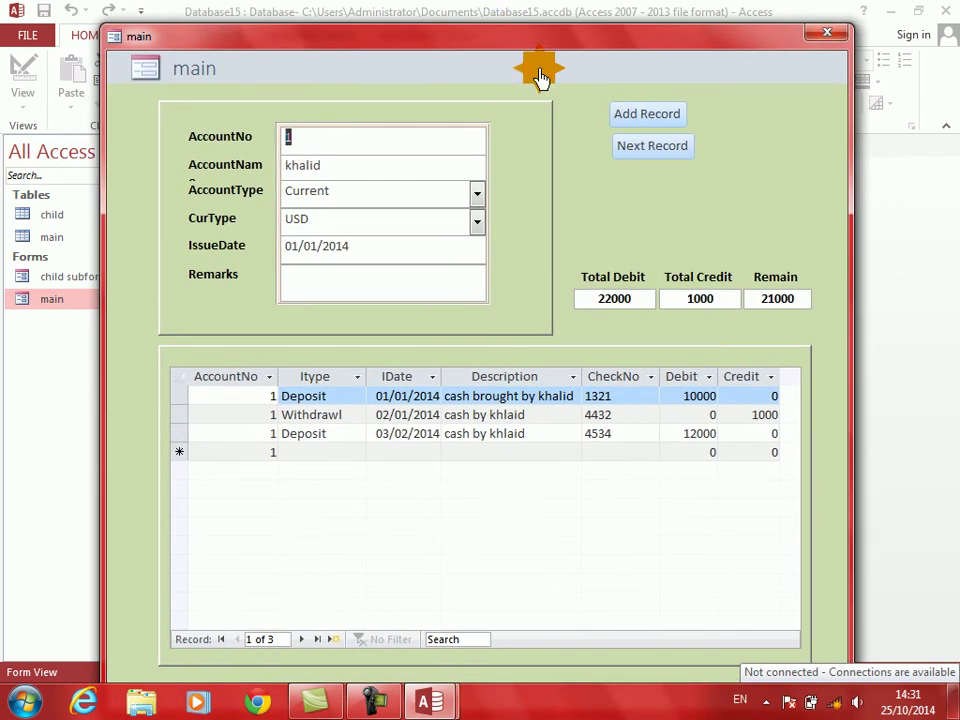
click(618, 124)
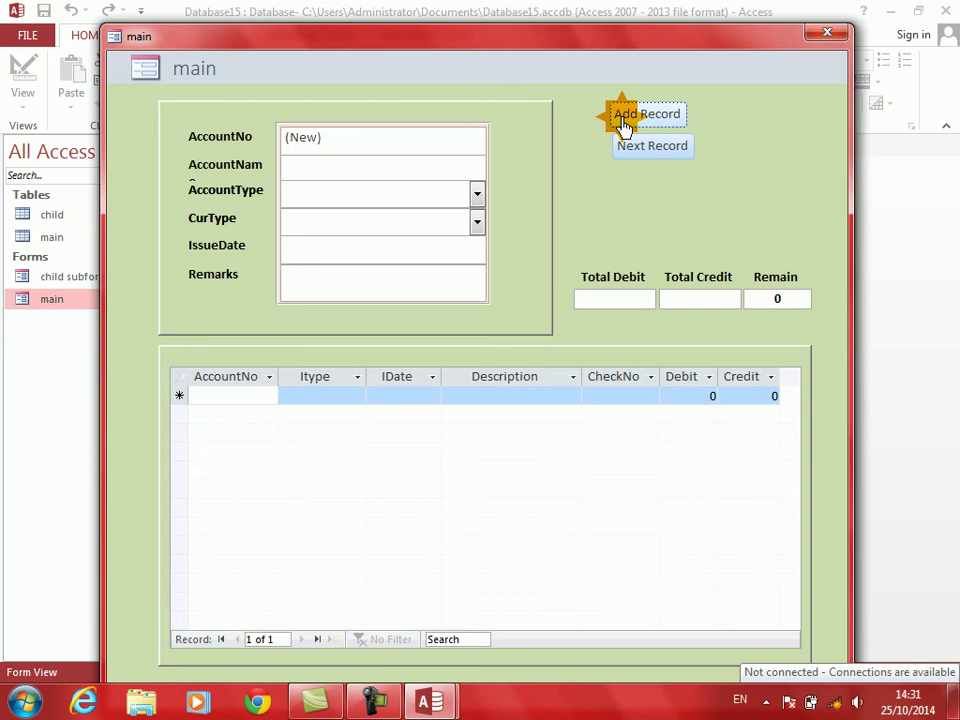
Fill in the new account with the holder's name, account type Current, currency AFG and issue date 01/01/2015
click(403, 164)
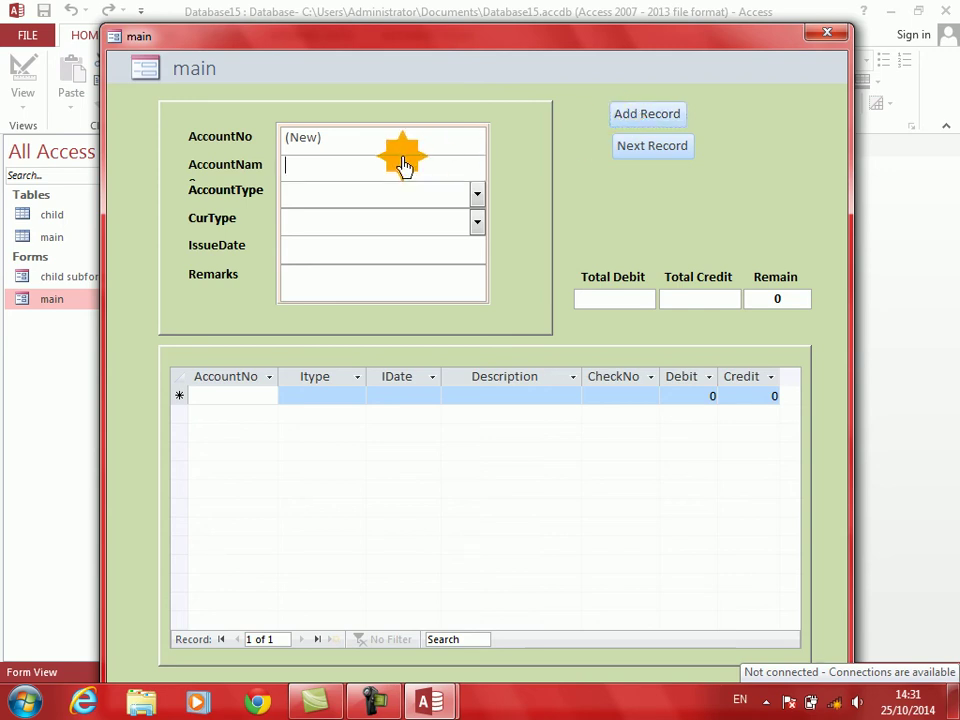
text(bahar)
key(Tab)
text(C)
key(Tab)
text(A)
key(Tab)
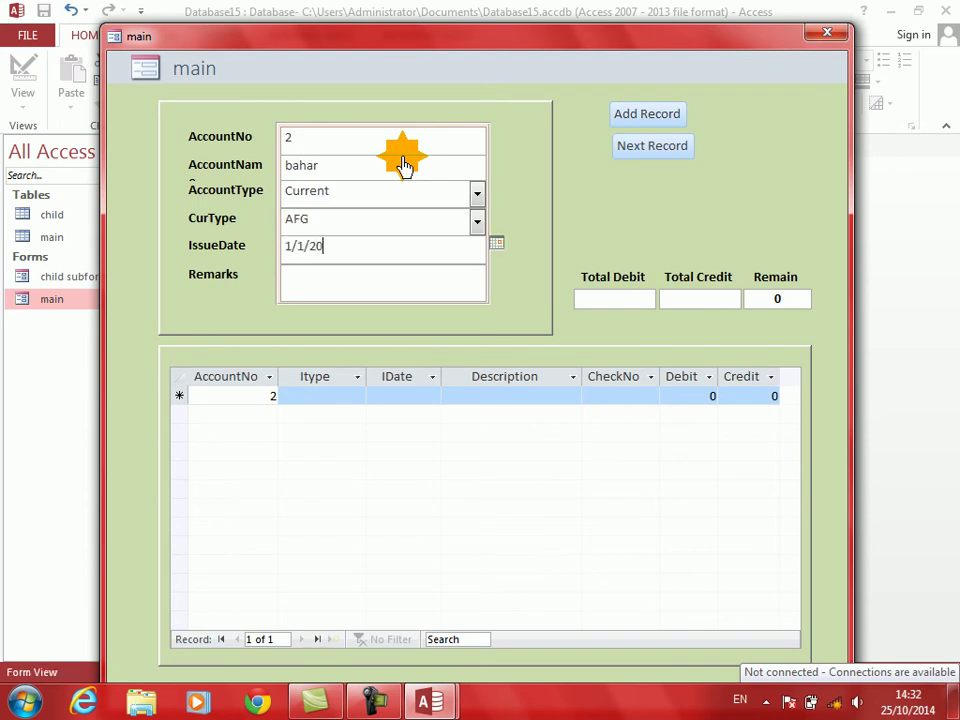
key(Tab)
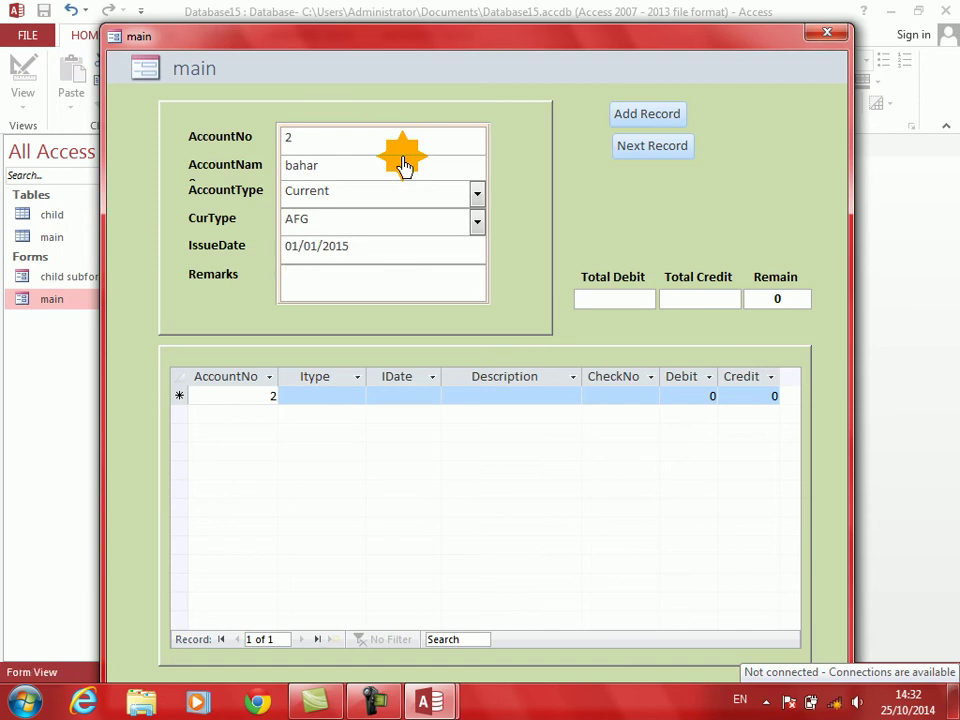
Enter a Deposit transaction dated 01/01/2015, described as cash by the account holder, with check number 2323 and a debit of 500000
click(315, 397)
text(deposit)
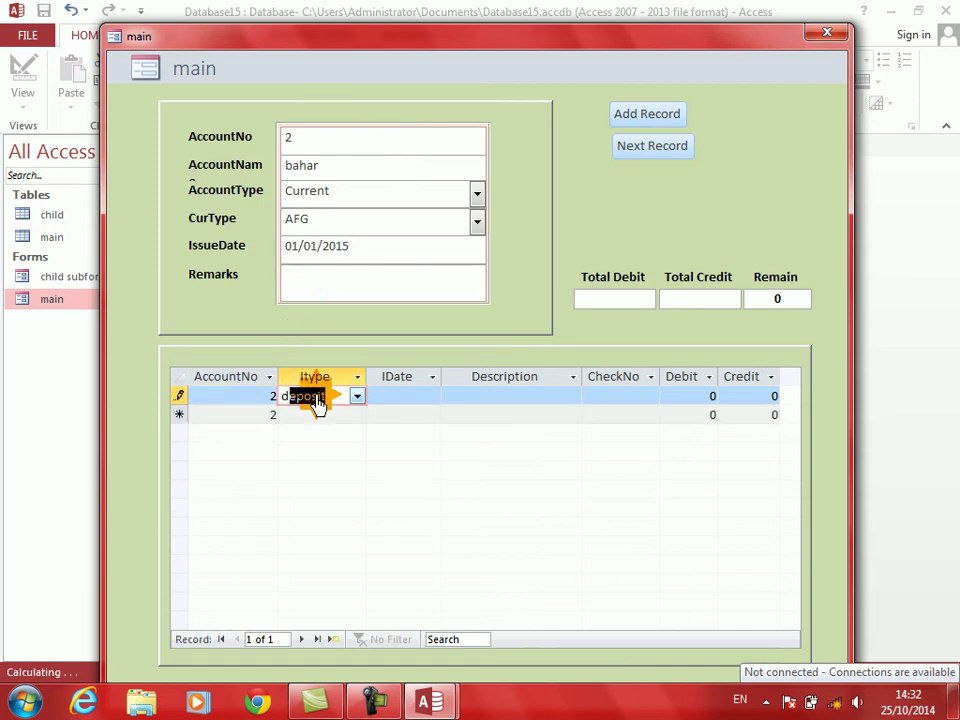
key(Tab)
text(1/01/2015)
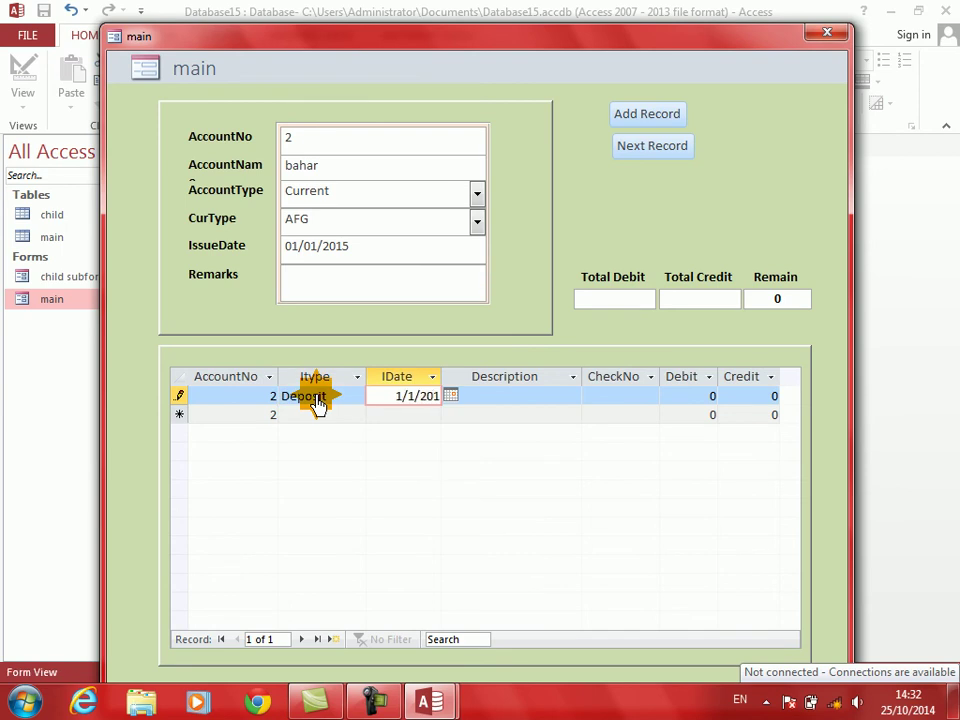
key(Tab)
text(ca)
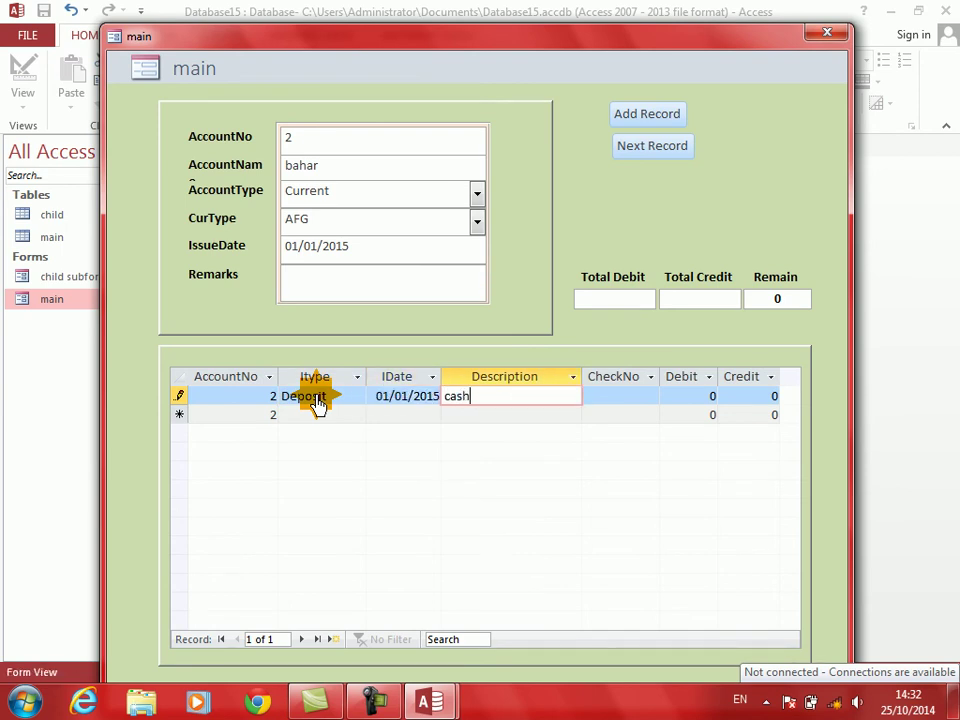
text(sh by bahar)
key(Tab)
text(2323)
key(Tab)
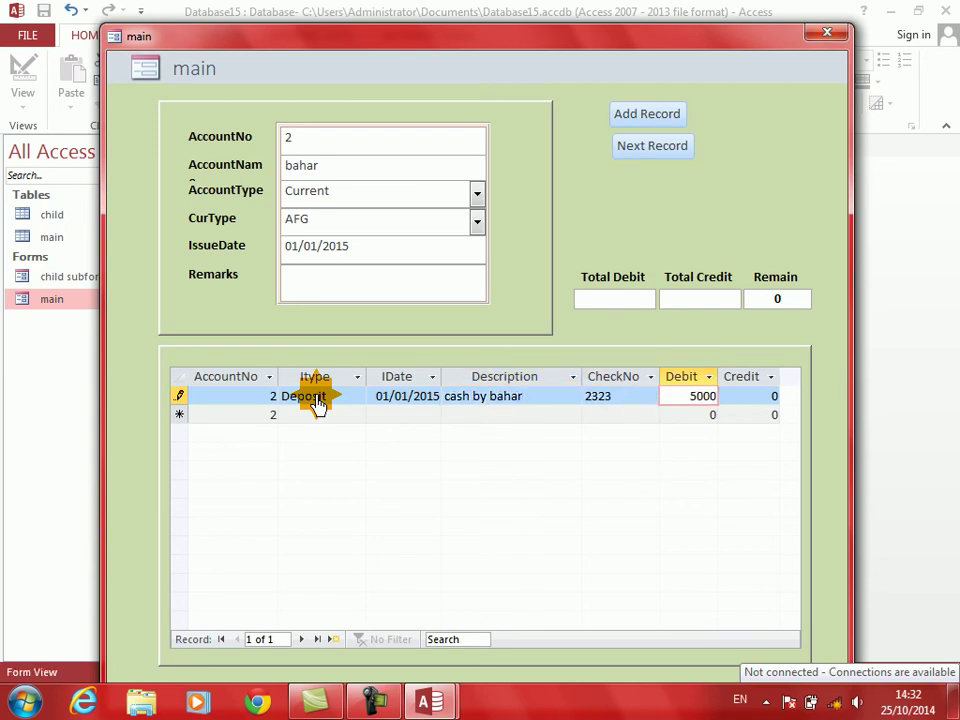
text(500000)
key(Tab)
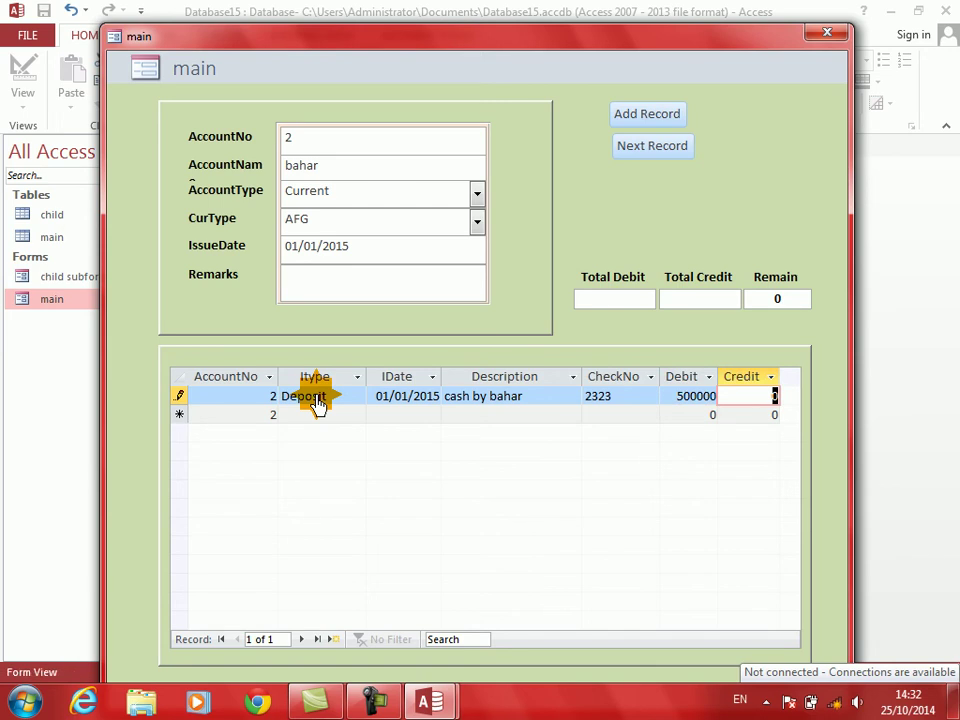
key(Tab)
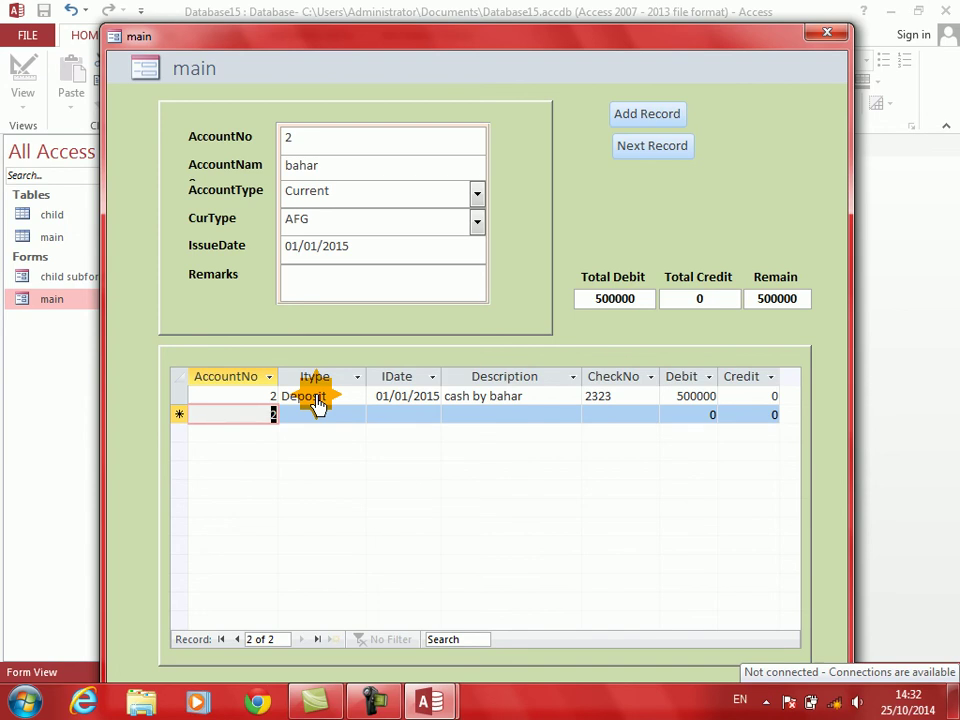
Switch the main form to Design View and move the Next Record button directly under Add Record so their edges align
right_click(725, 192)
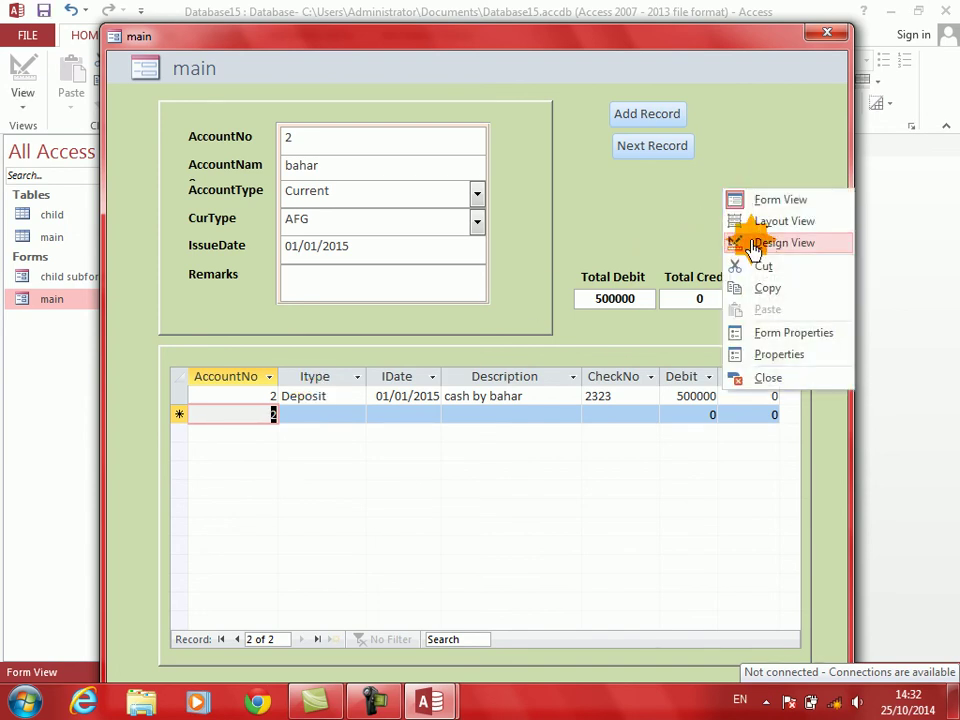
click(753, 243)
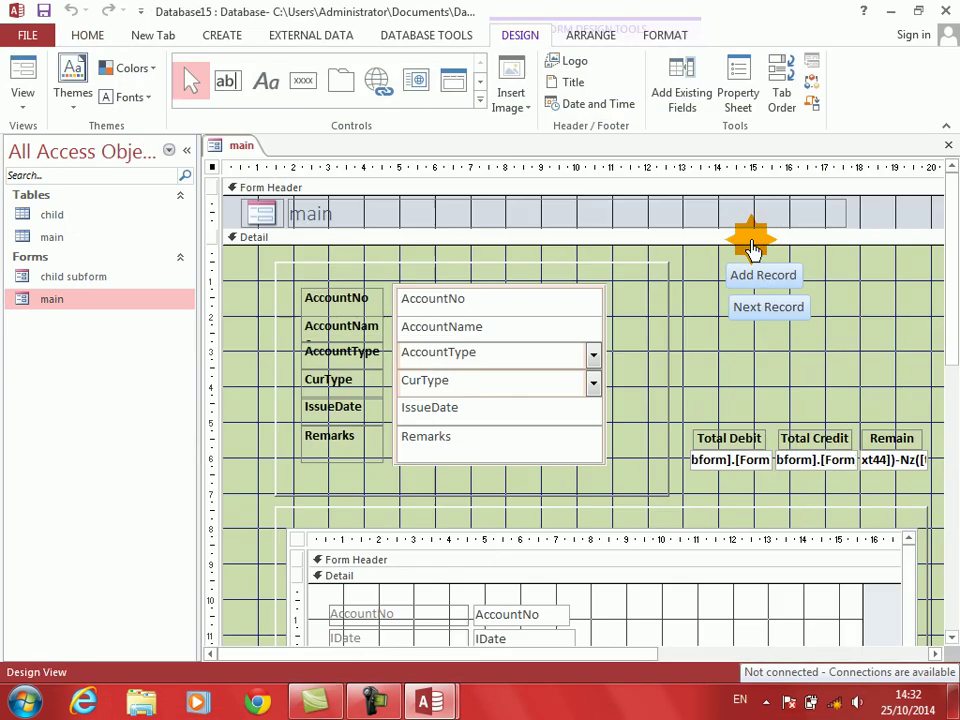
click(767, 310)
drag(767, 313, 767, 313)
click(771, 364)
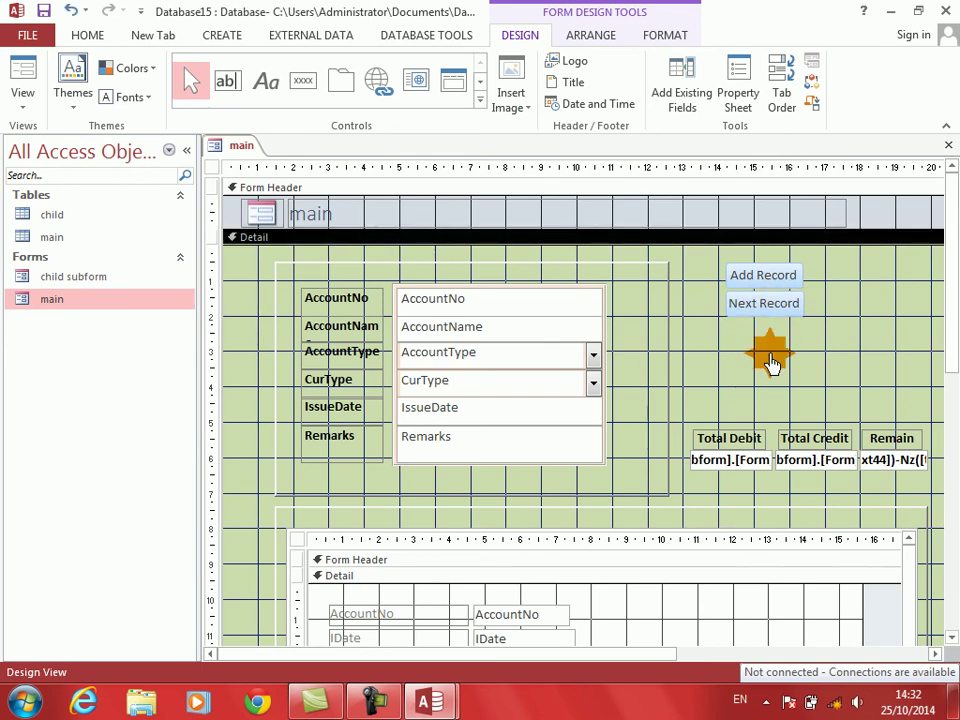
Draw a combo box below Next Record that finds a record on the form by the selected value, including the AccountNo field
click(485, 105)
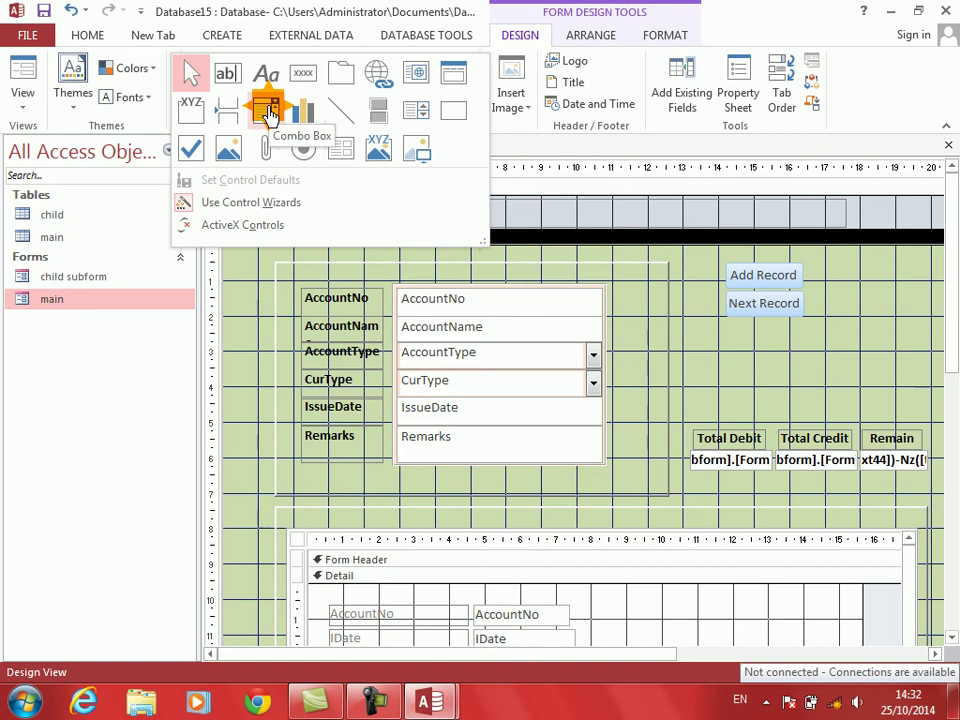
click(268, 115)
drag(728, 335, 815, 357)
click(390, 288)
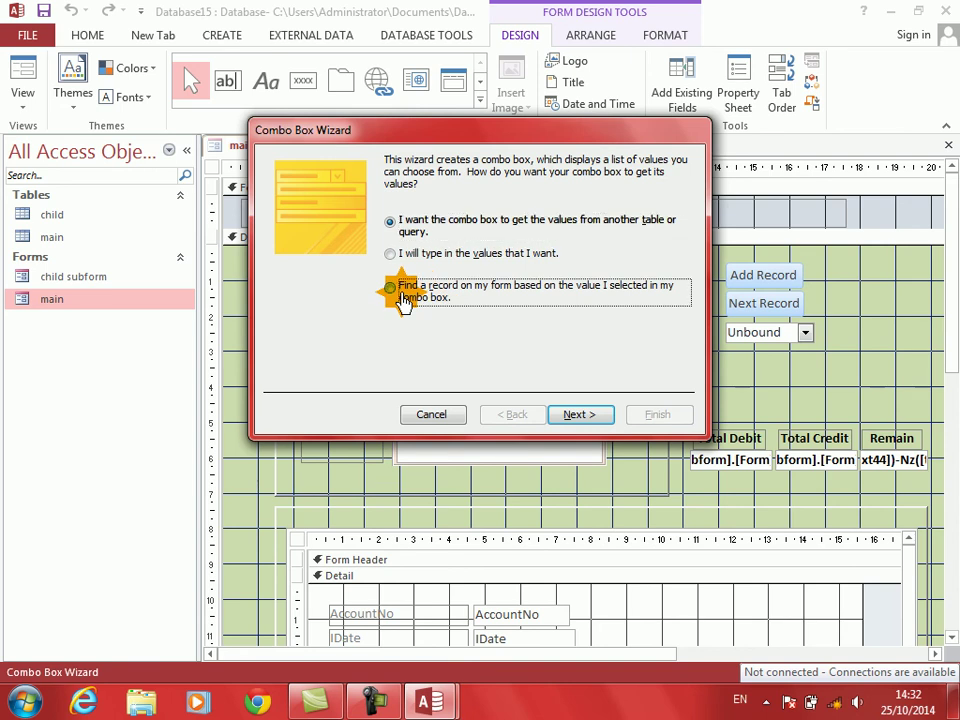
click(574, 414)
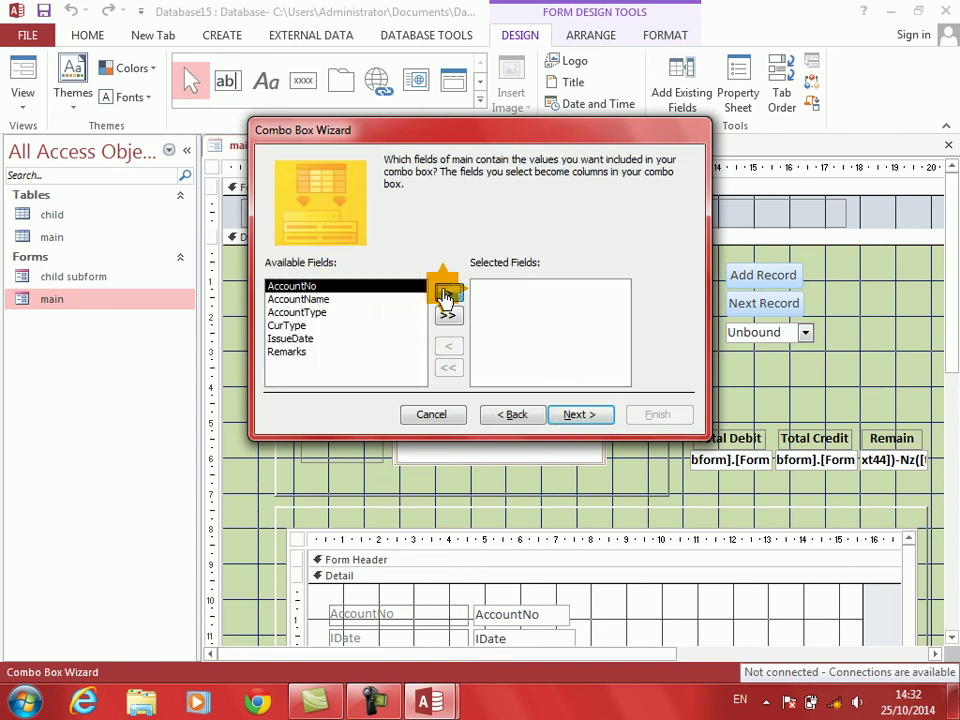
click(446, 294)
click(574, 414)
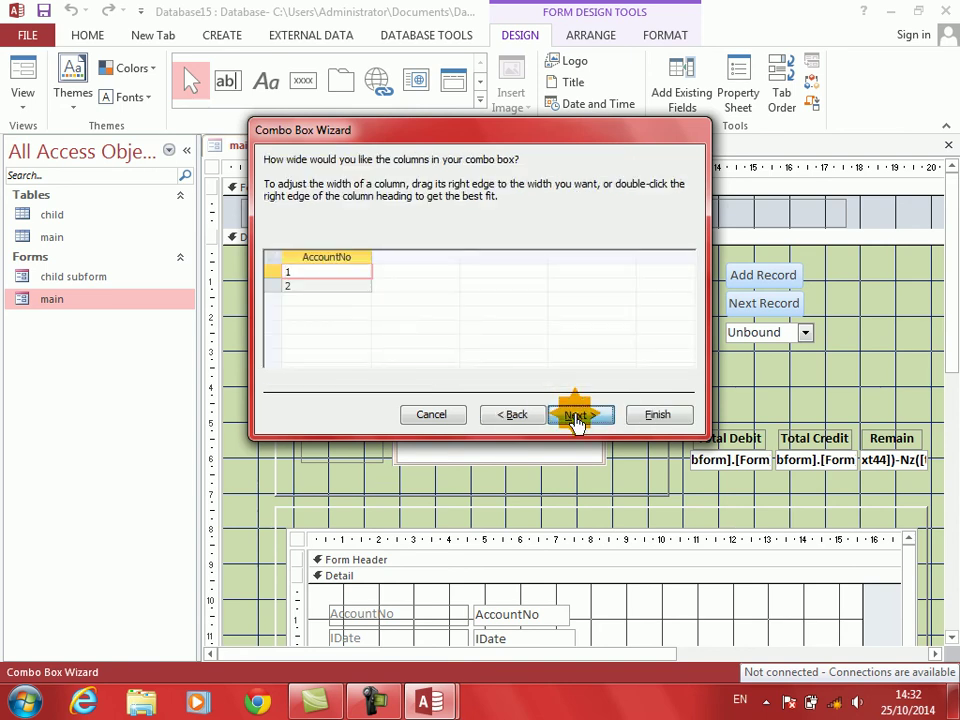
click(576, 416)
click(519, 414)
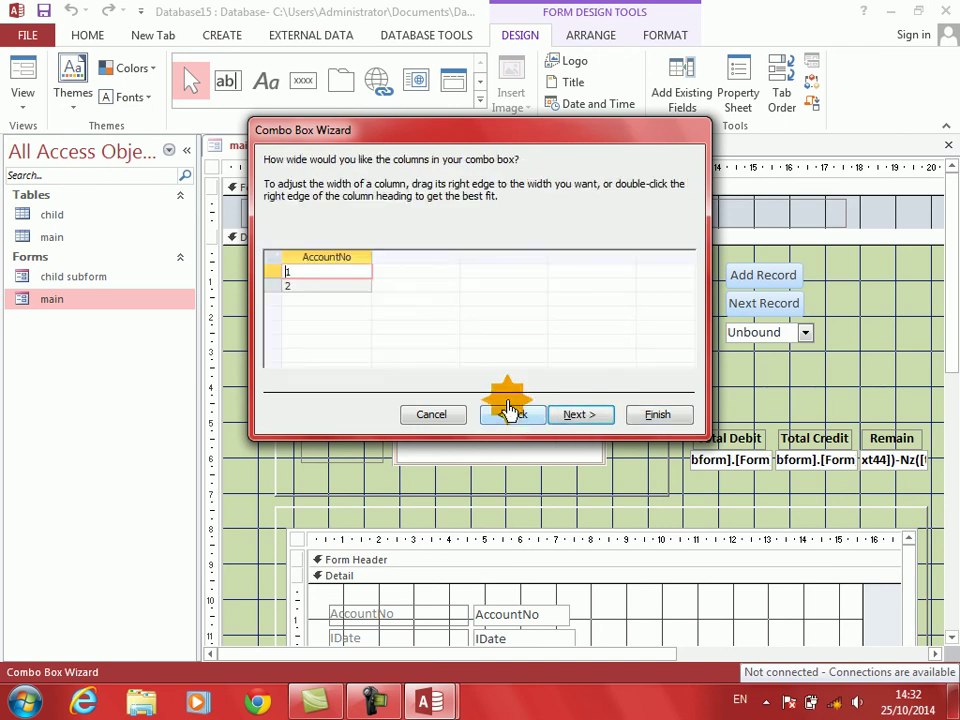
click(500, 413)
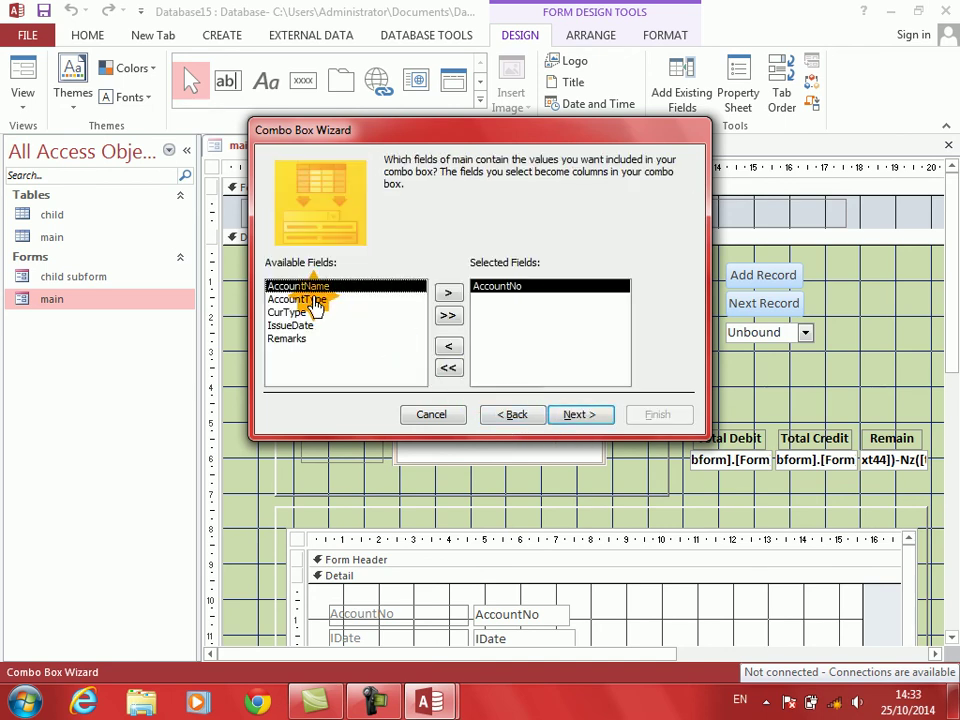
Include AccountName in the combo box fields, keep the key column hidden and finish the wizard with the label AccountName1
click(312, 300)
click(285, 287)
click(448, 292)
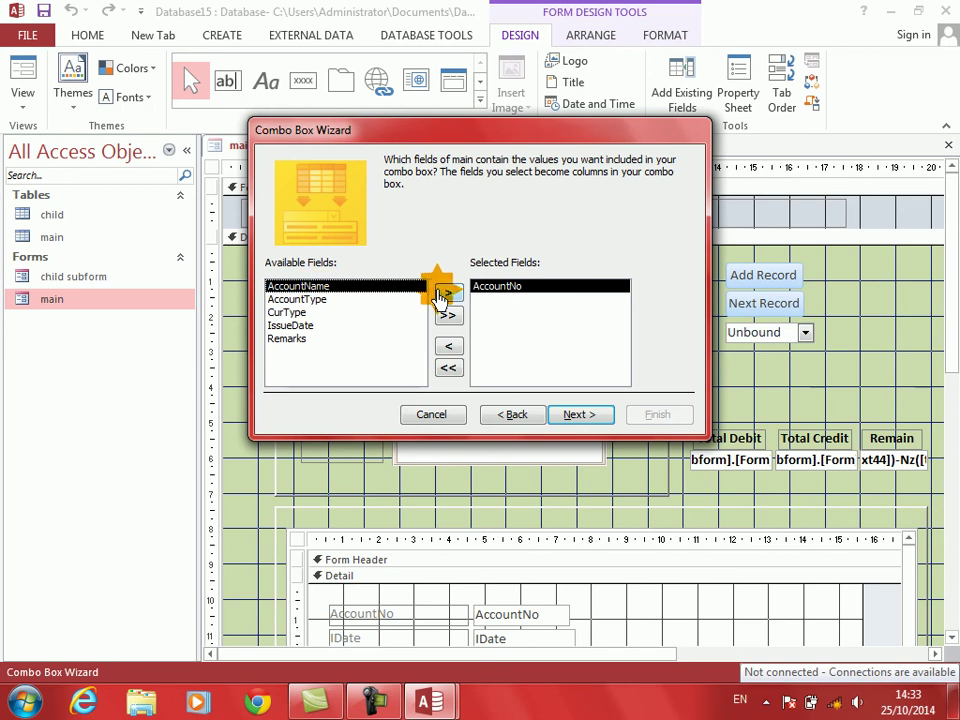
click(572, 416)
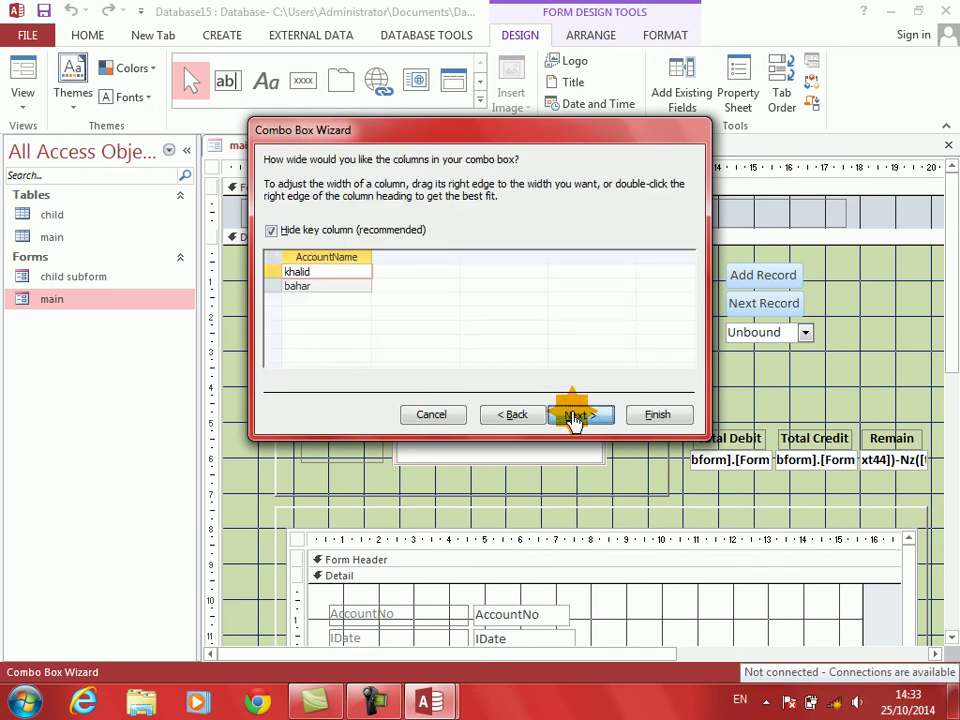
click(576, 415)
click(510, 416)
click(355, 312)
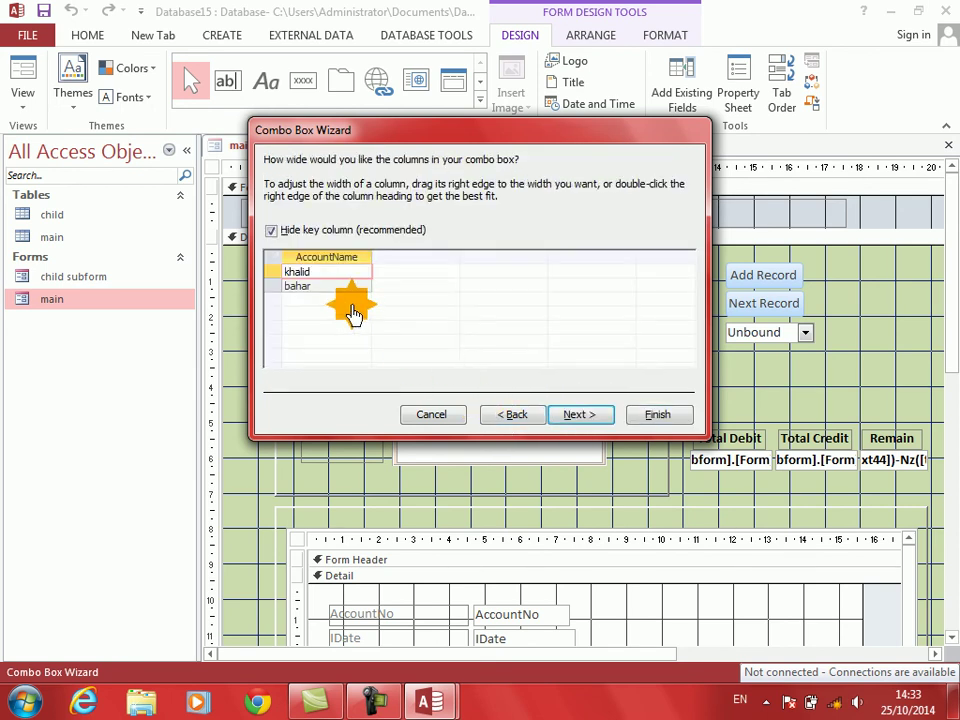
click(508, 415)
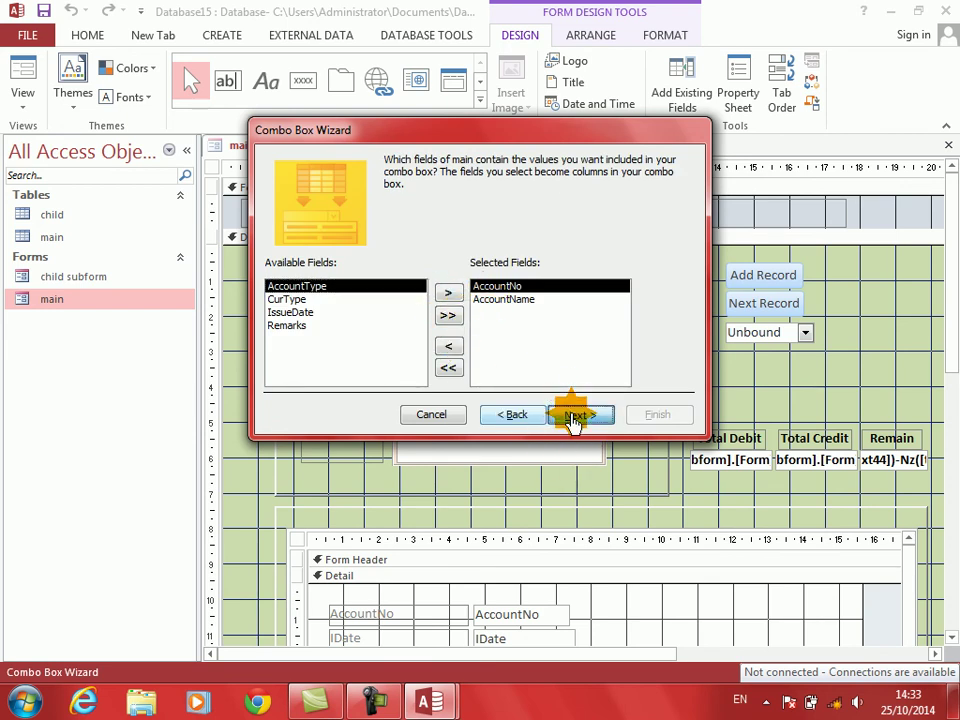
click(574, 418)
click(574, 418)
click(640, 417)
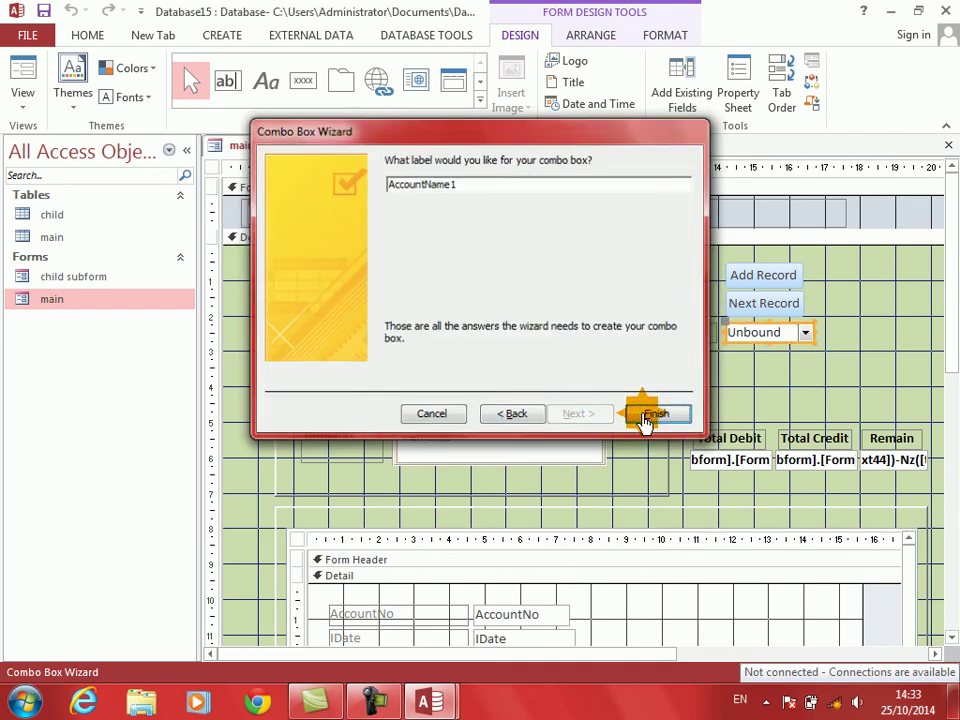
Delete the attached label of the new search combo box
click(689, 336)
click(689, 336)
key(BackSpace)
key(BackSpace)
key(BackSpace)
key(BackSpace)
key(BackSpace)
key(BackSpace)
key(BackSpace)
key(BackSpace)
key(BackSpace)
key(BackSpace)
key(BackSpace)
key(BackSpace)
Apply a special effect to the search combo box and center its text
click(740, 338)
right_click(770, 330)
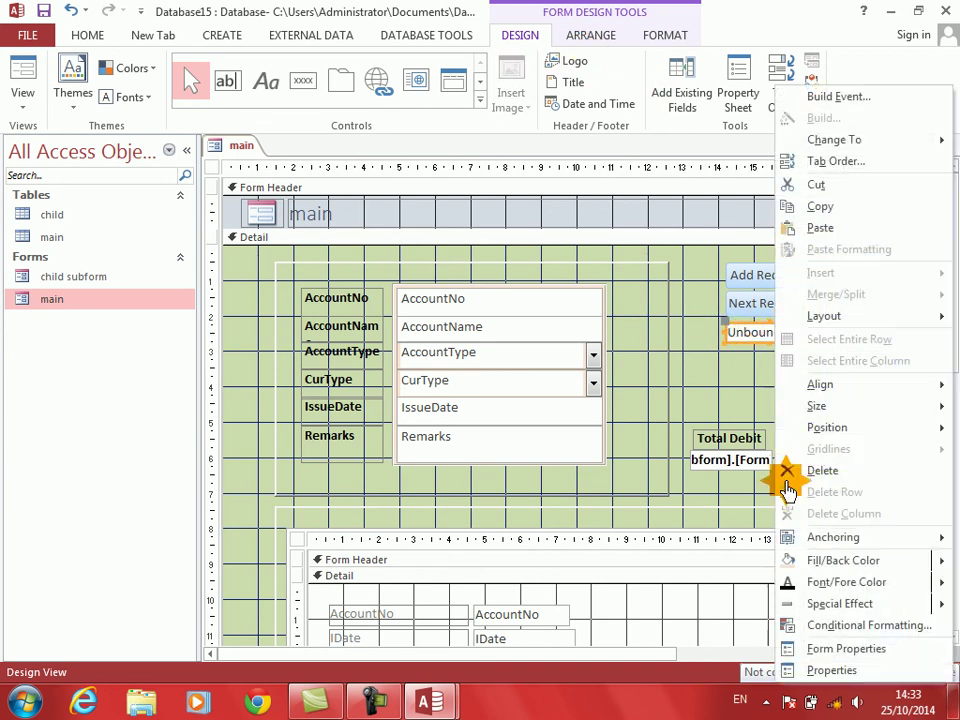
mouse_move(842, 604)
click(765, 625)
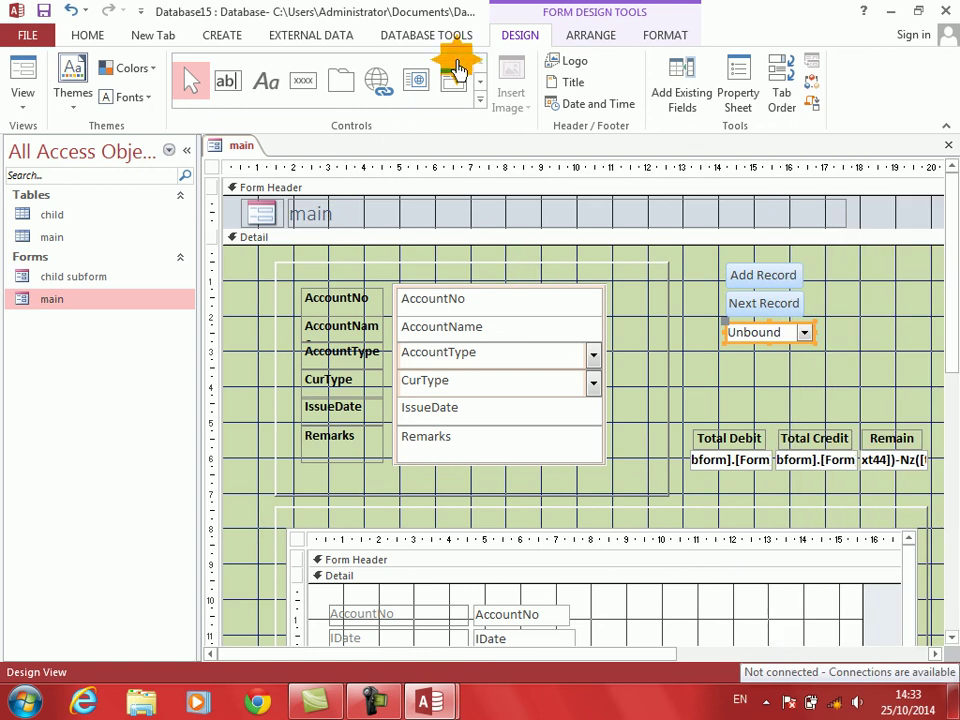
click(650, 38)
click(296, 96)
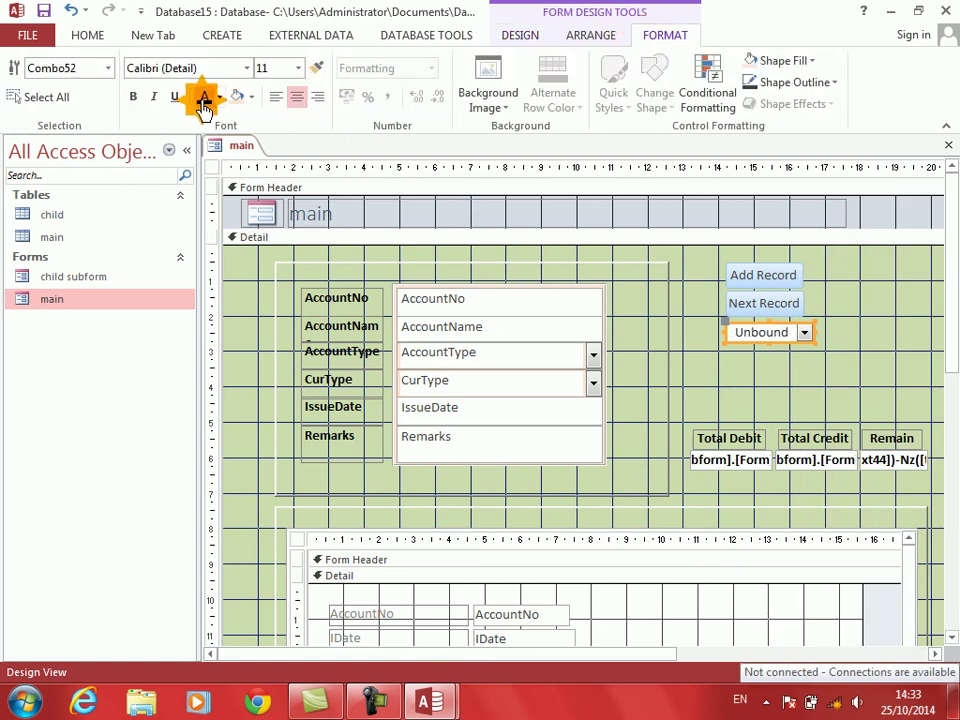
Switch to Form View and choose the first and the second account in turn from the search combo box
click(512, 38)
click(24, 75)
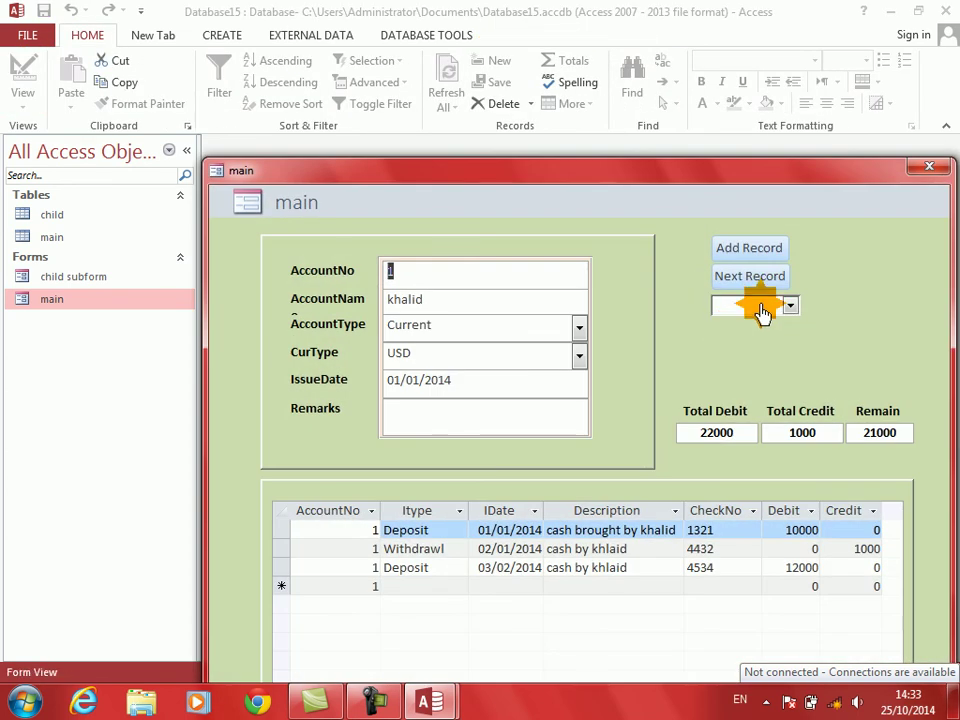
click(791, 306)
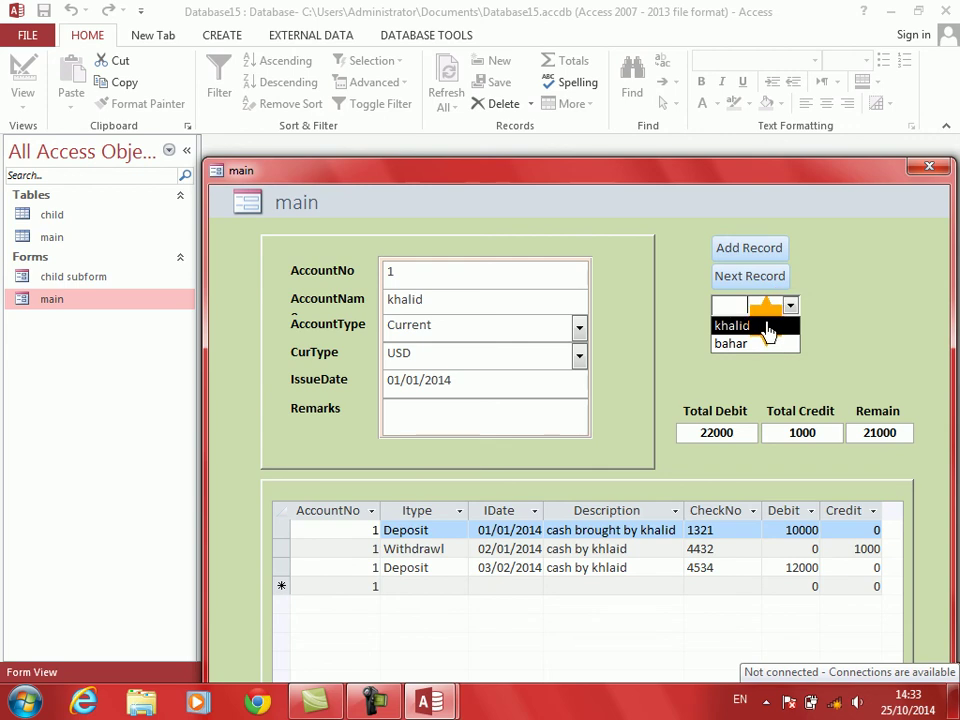
click(764, 326)
click(791, 306)
click(737, 344)
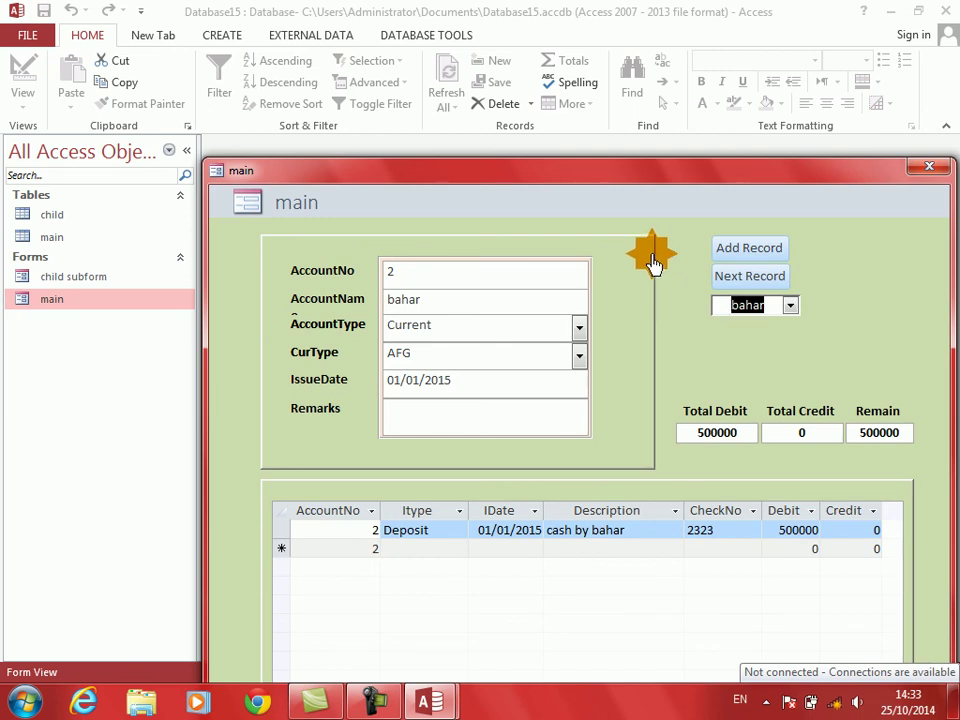
Look up the first account by entering its holder's name in the search combo box, moving the form window up to show the whole subform
drag(617, 176, 586, 136)
text(khalid)
key(Return)
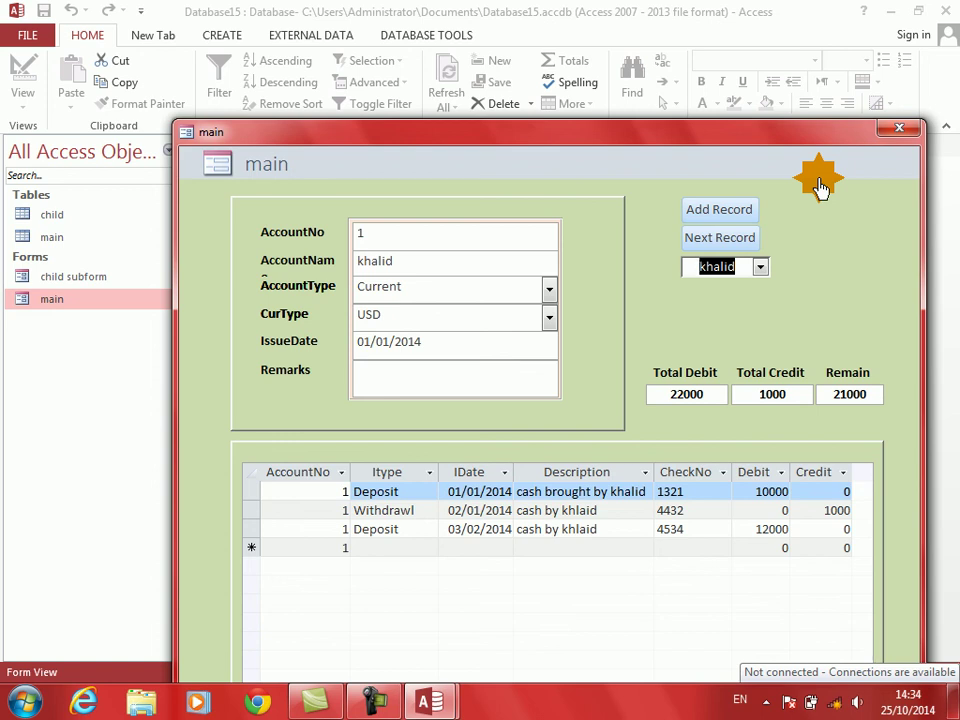
drag(740, 138, 729, 58)
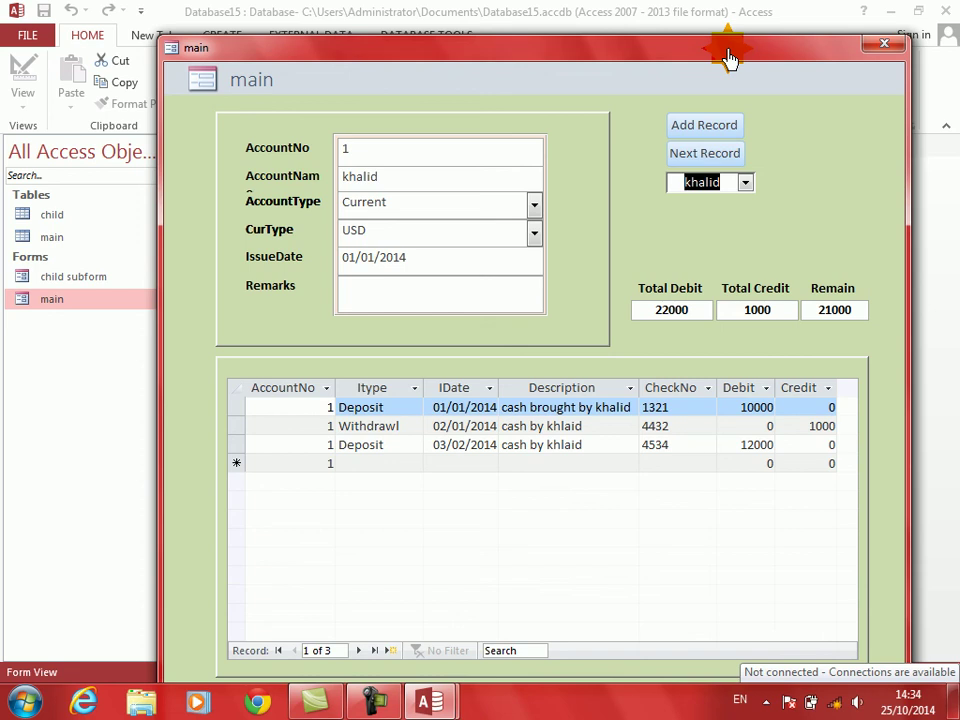
drag(729, 58, 720, 36)
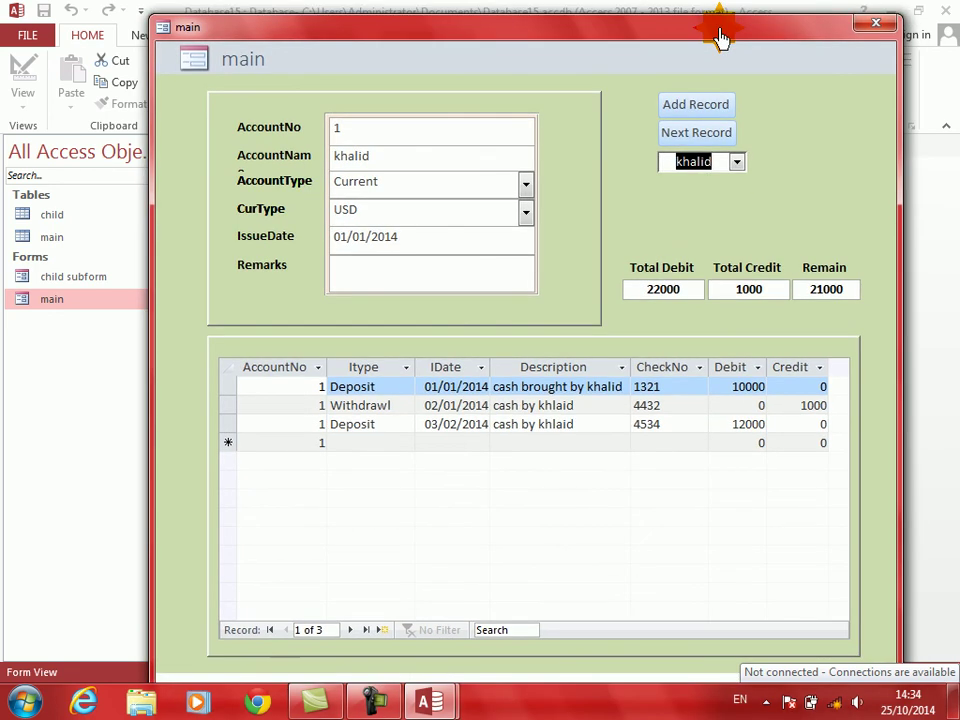
click(354, 448)
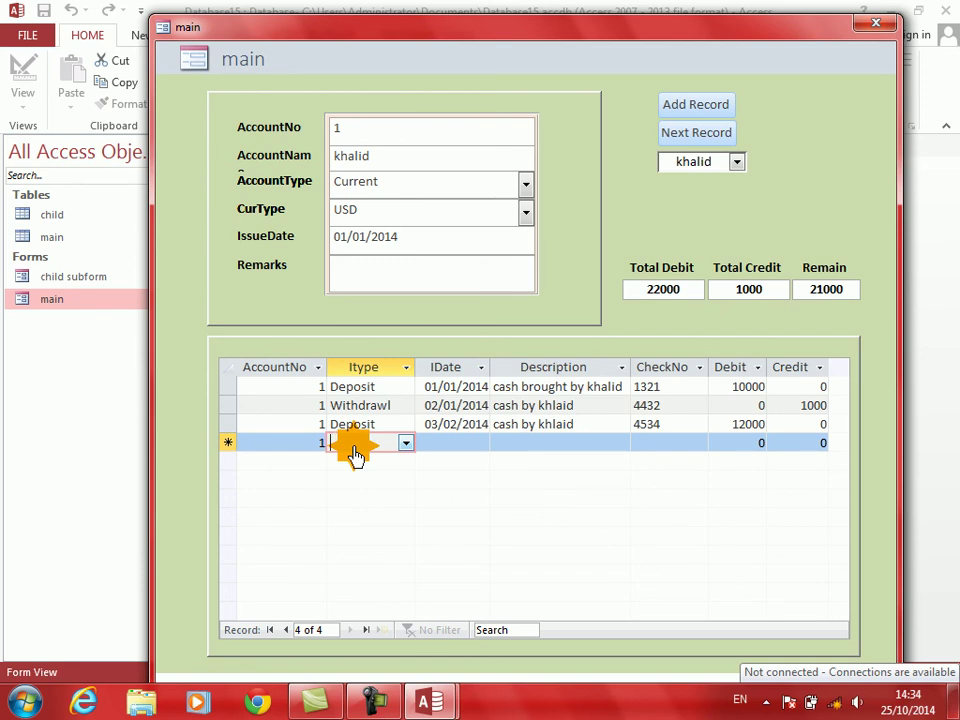
click(385, 428)
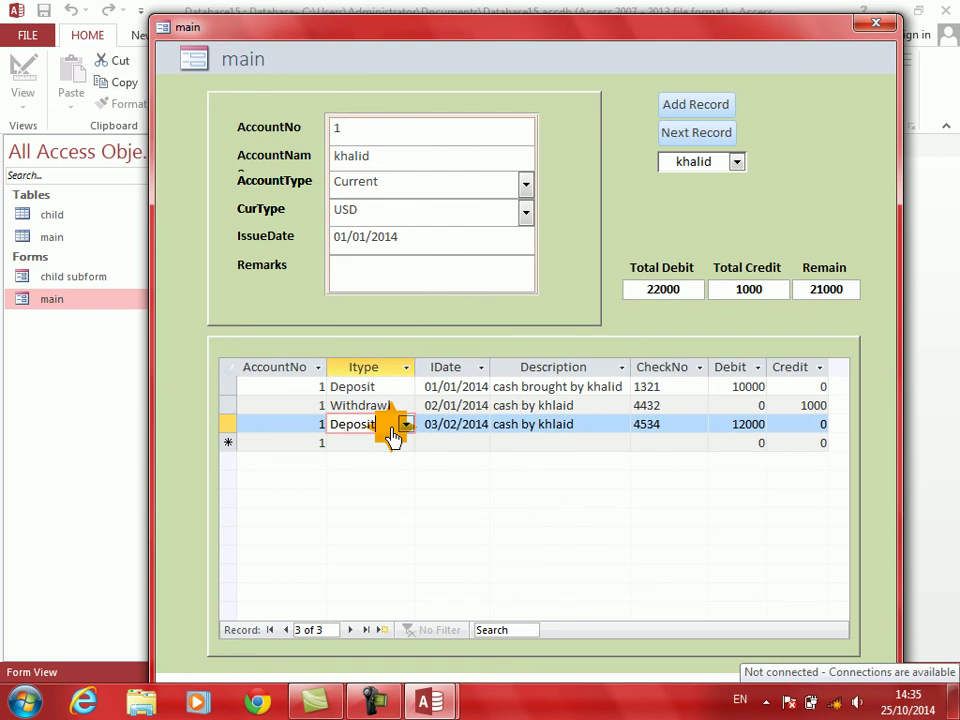
click(719, 432)
click(725, 436)
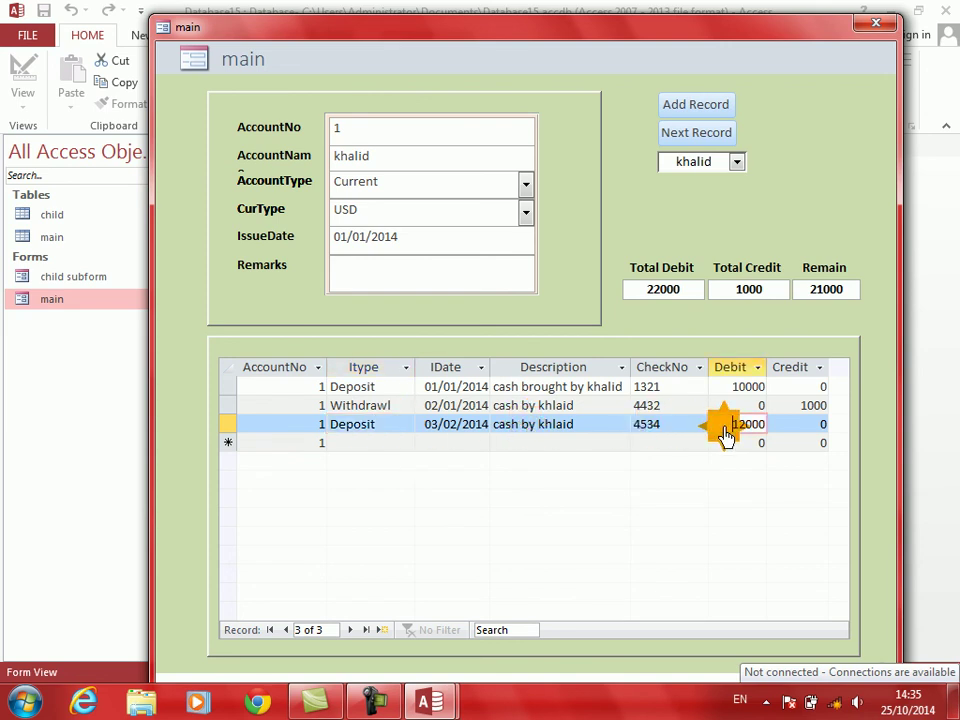
Check the Credit value of the latest deposit and display the transaction type choices for a new subform row
click(800, 436)
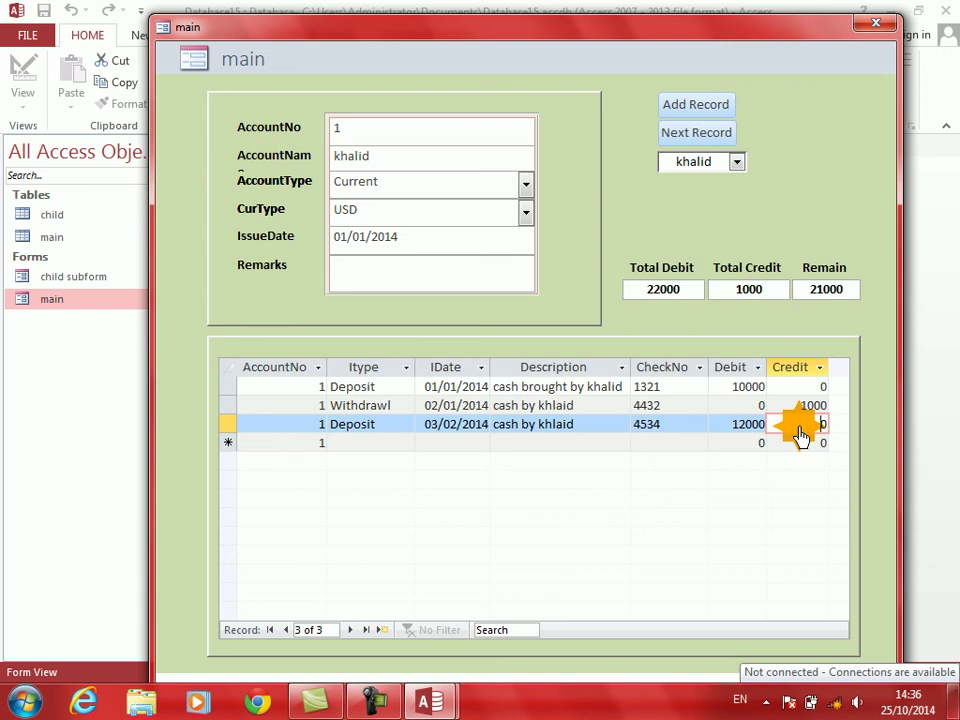
click(396, 449)
click(404, 445)
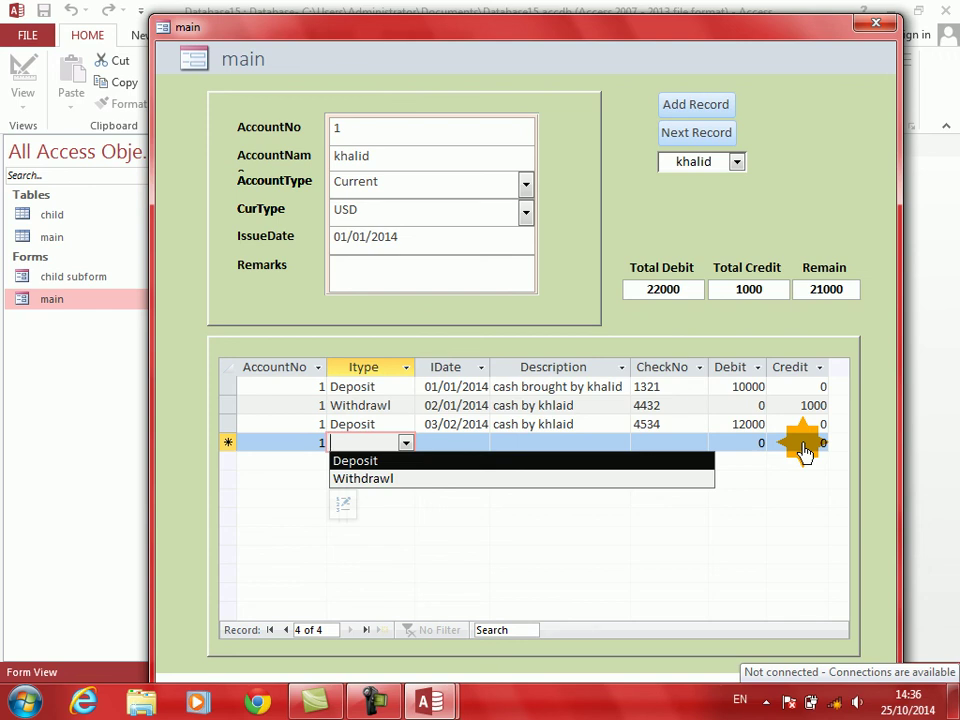
In Design View, create an On Click event procedure for the Itype combo box in the transactions subform
right_click(627, 237)
click(660, 296)
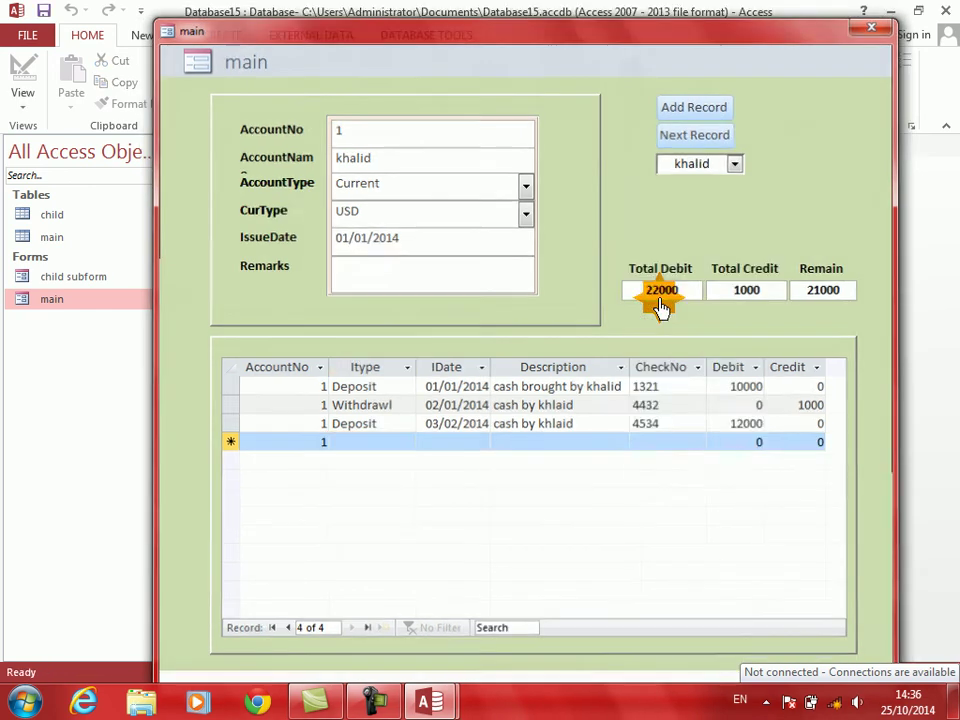
drag(945, 214, 945, 317)
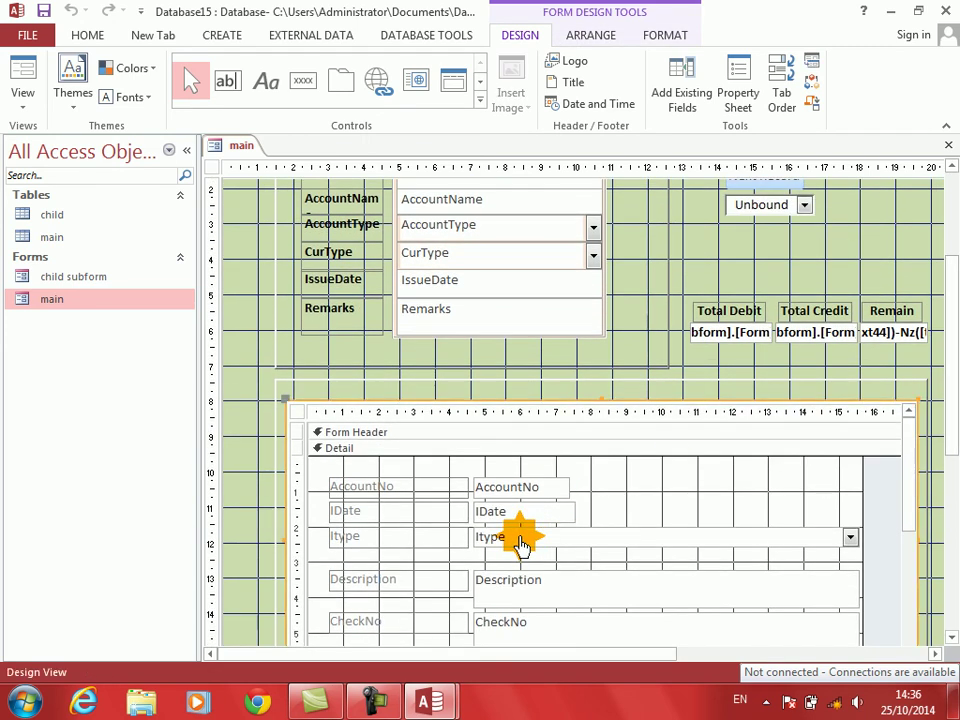
right_click(525, 538)
click(578, 670)
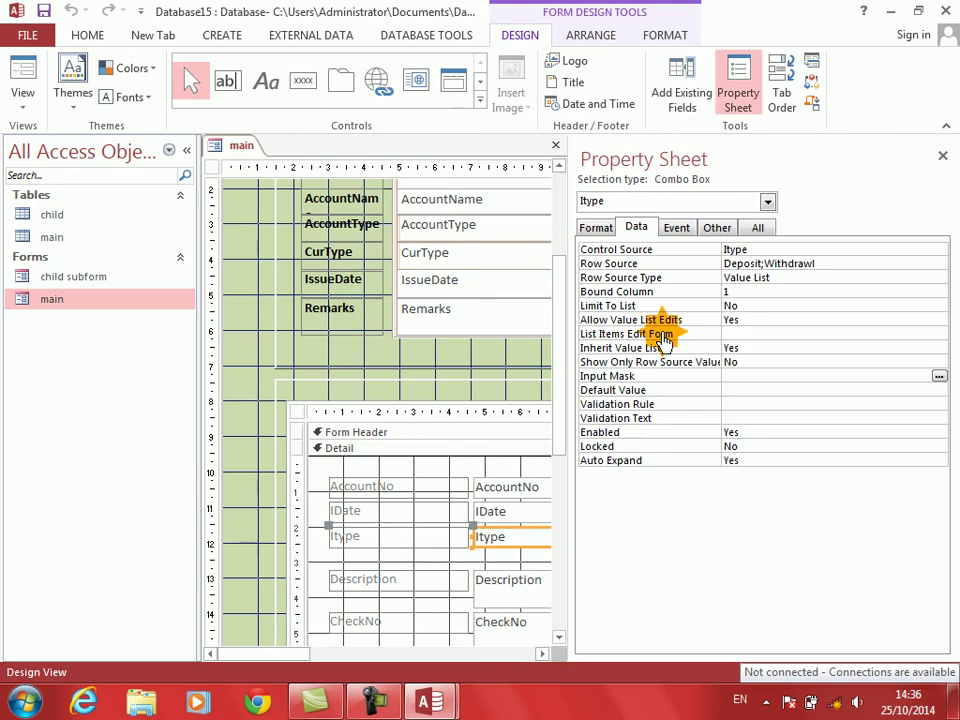
click(674, 229)
double_click(620, 250)
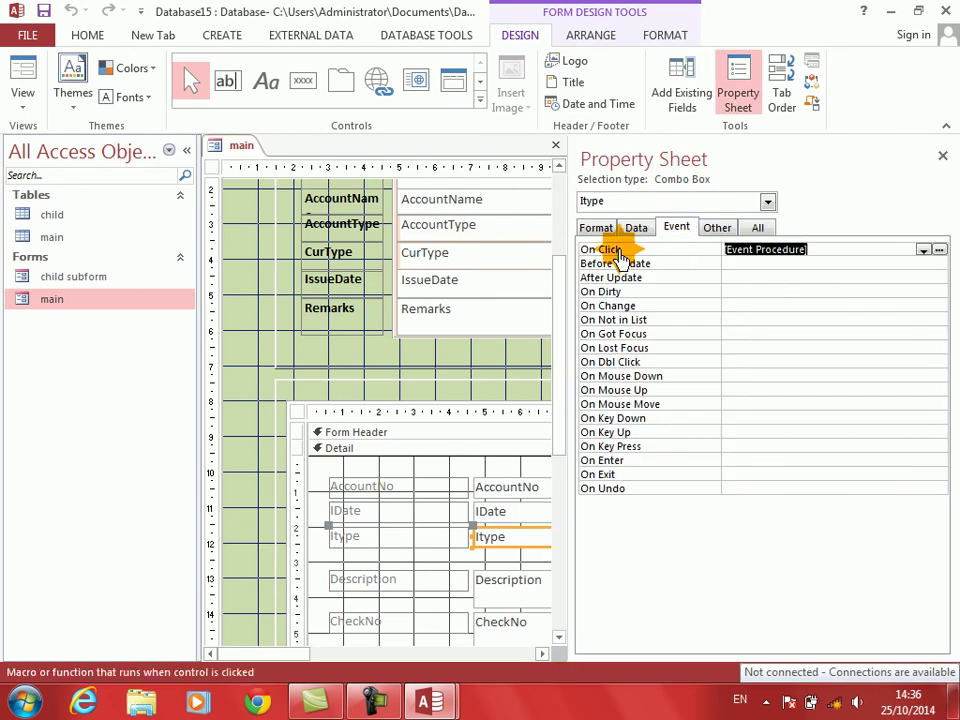
click(938, 251)
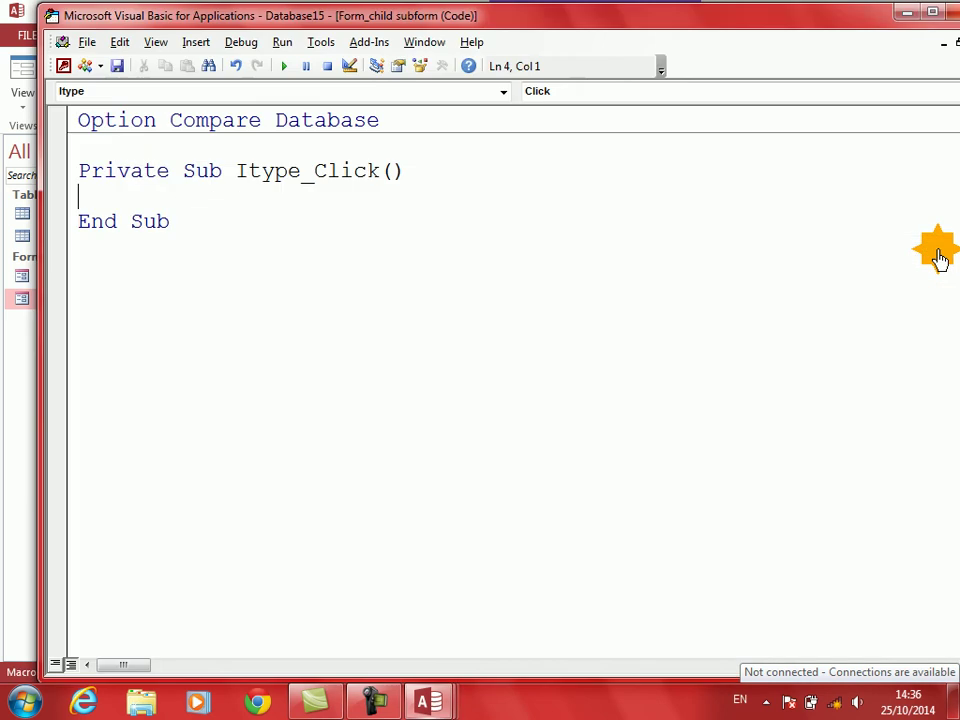
Begin the Itype click procedure with the condition If Itype.Value = "Deposit" Then
text(if )
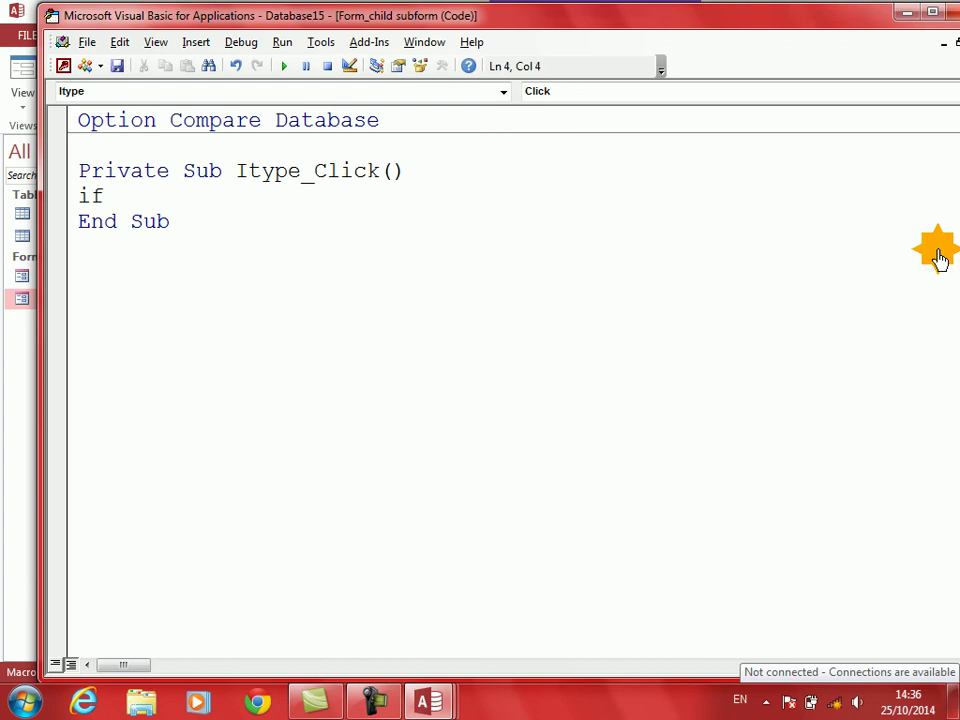
text(itype.Value="Depo)
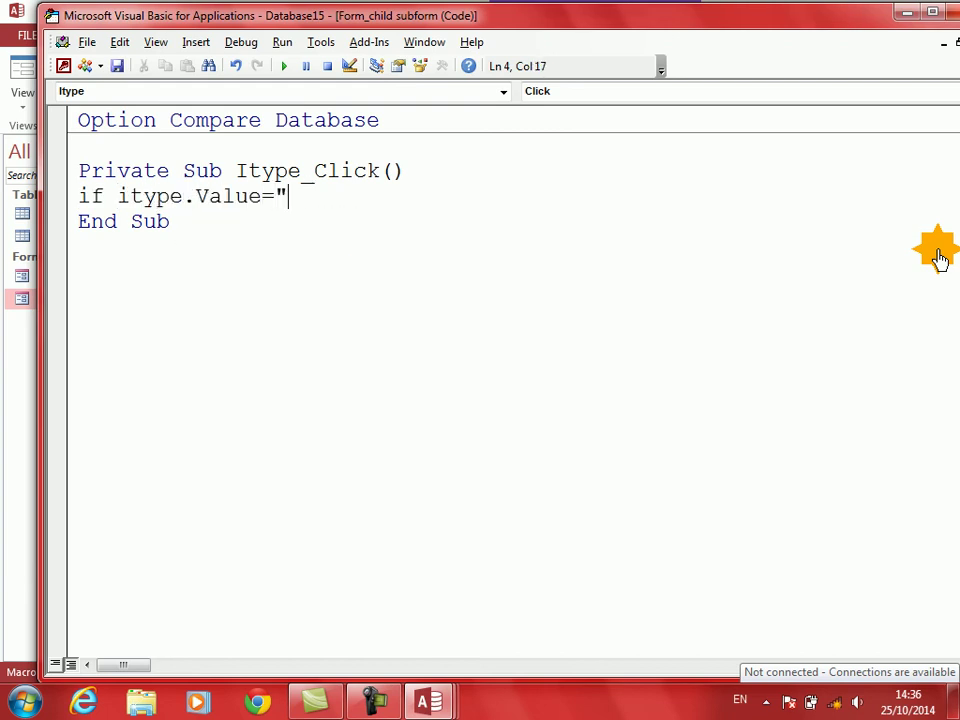
text(sit" then)
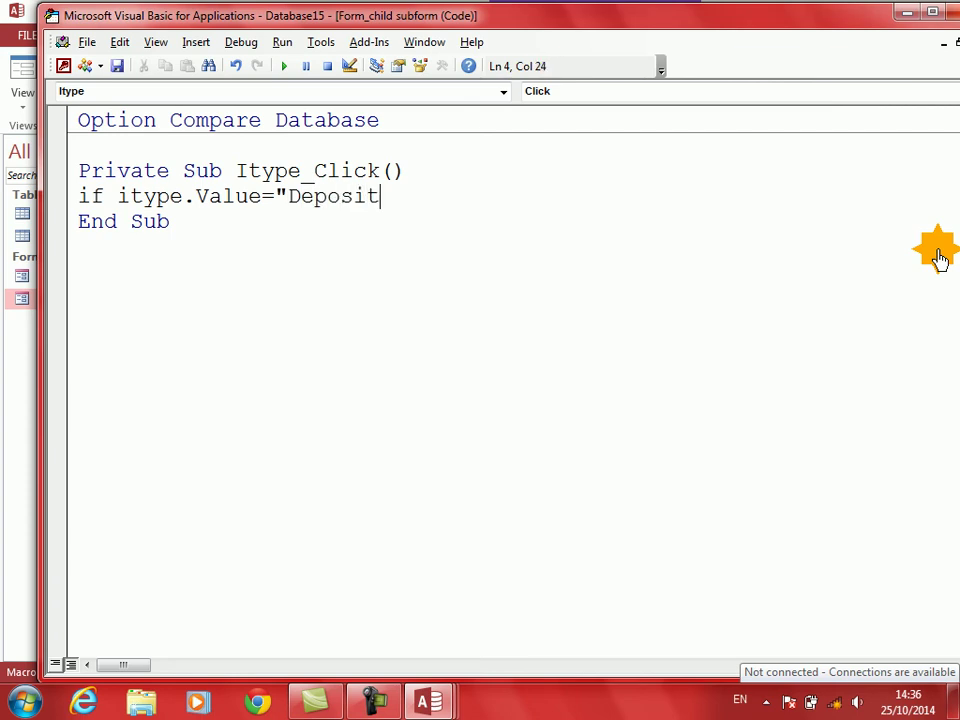
key(Return)
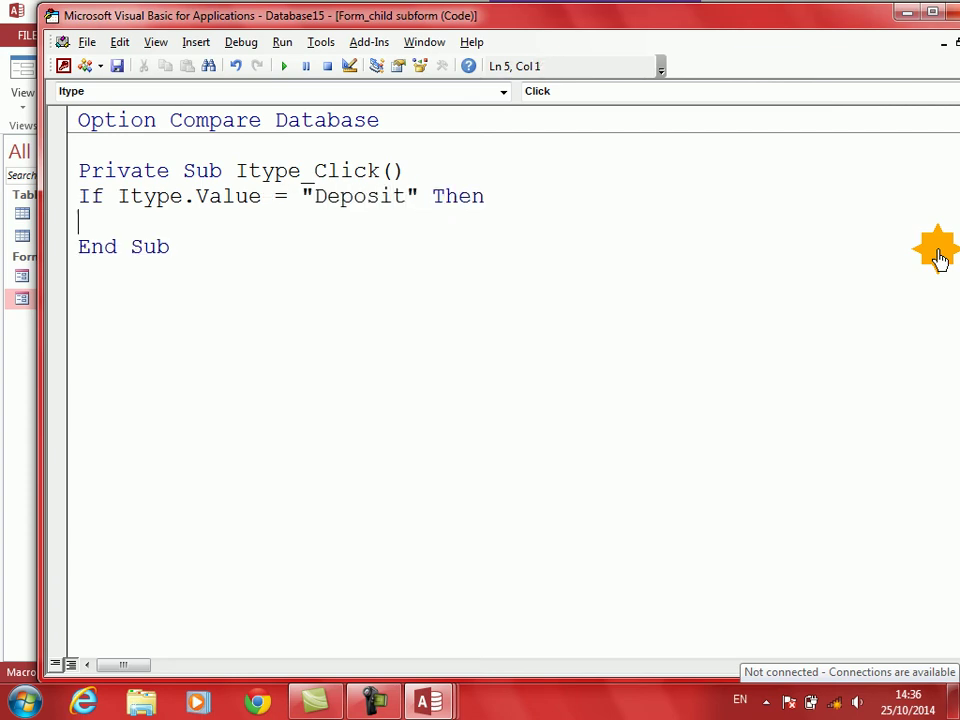
For deposits, add the statements Debit.Locked = False and Credit.Locked = True
text(deib.)
key(BackSpace)
key(BackSpace)
key(BackSpace)
text(bit.)
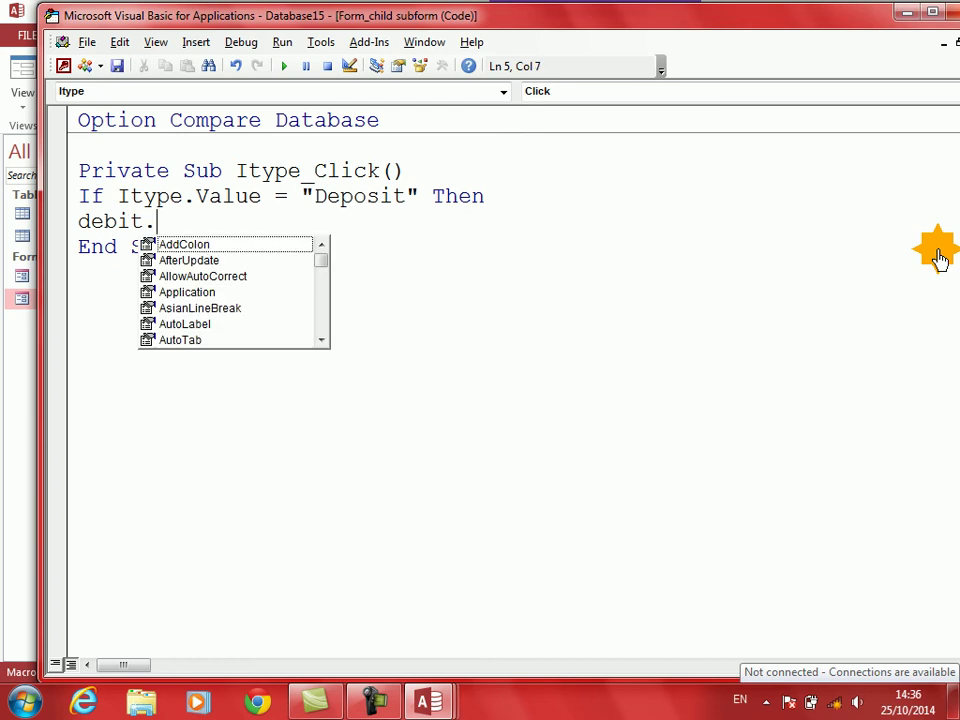
text(locked=fl)
key(BackSpace)
key(Return)
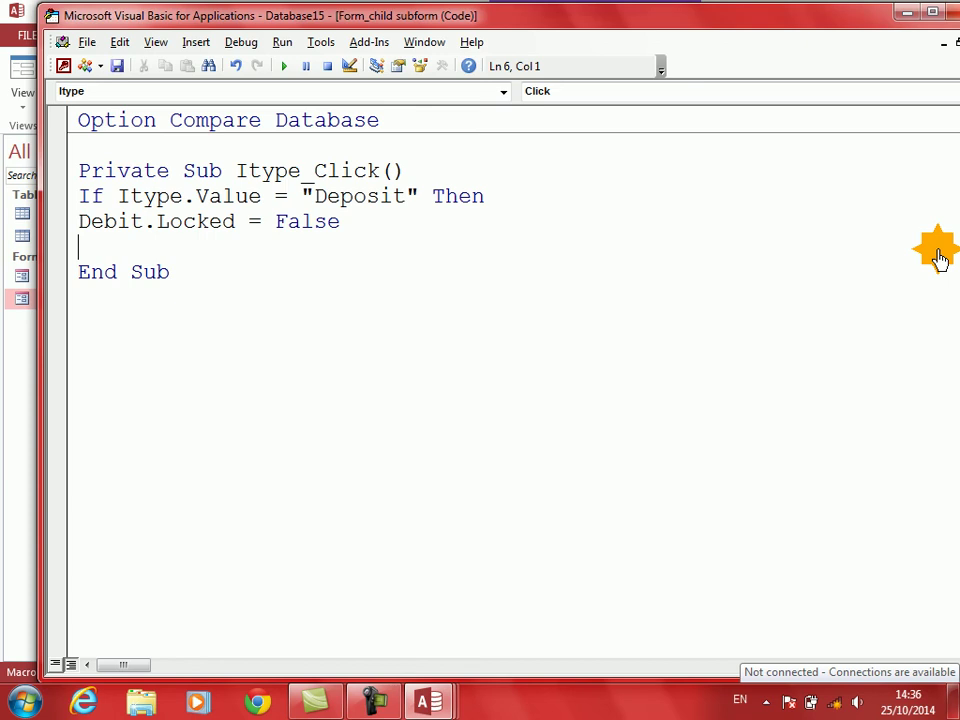
text(credit.loc=t)
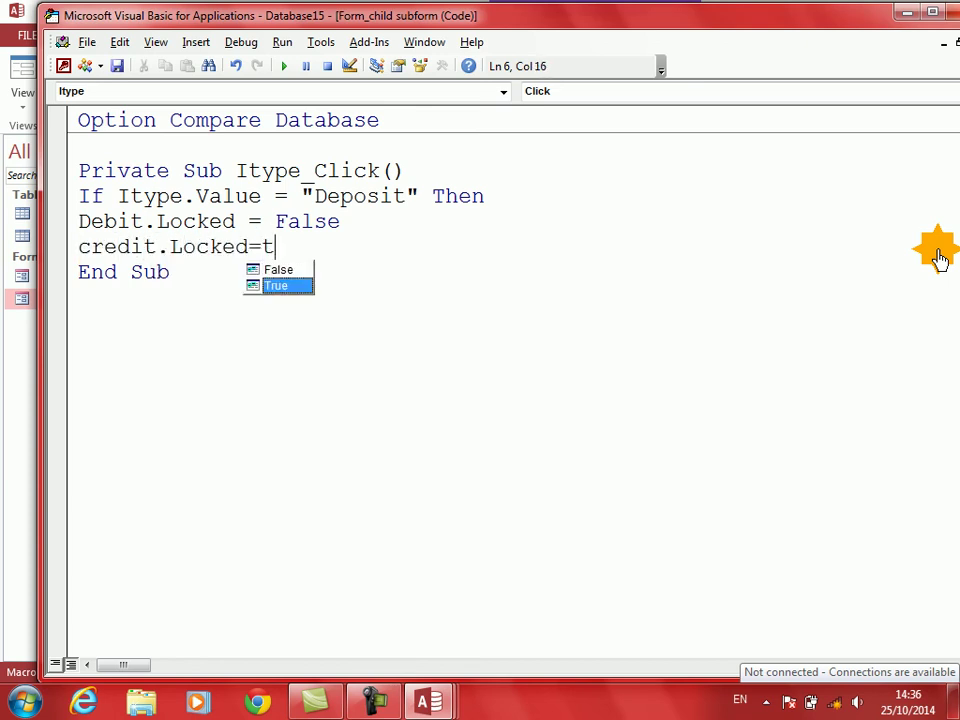
key(Return)
Add an Else branch containing the statement Debit.Locked = True
text(else)
key(Return)
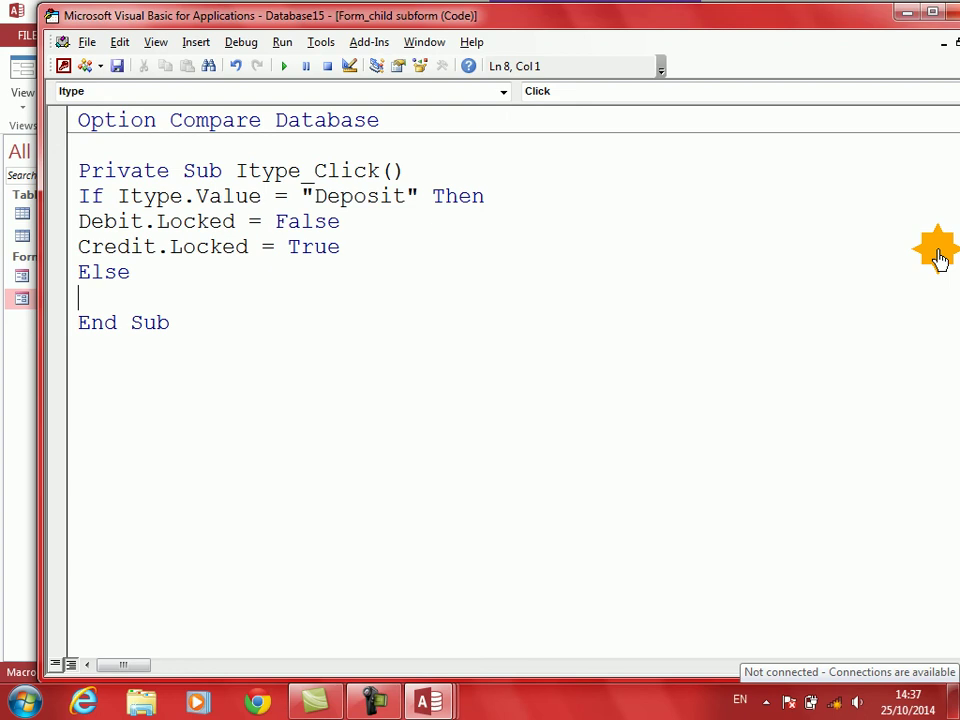
text(debit.loc)
key(Tab)
text(=)
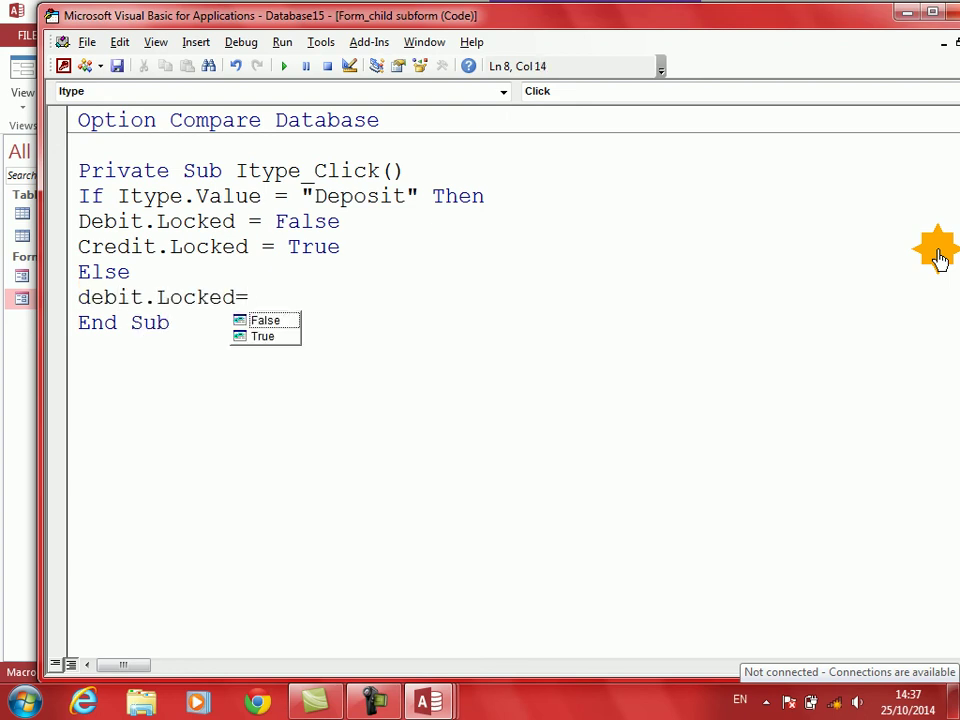
text(t)
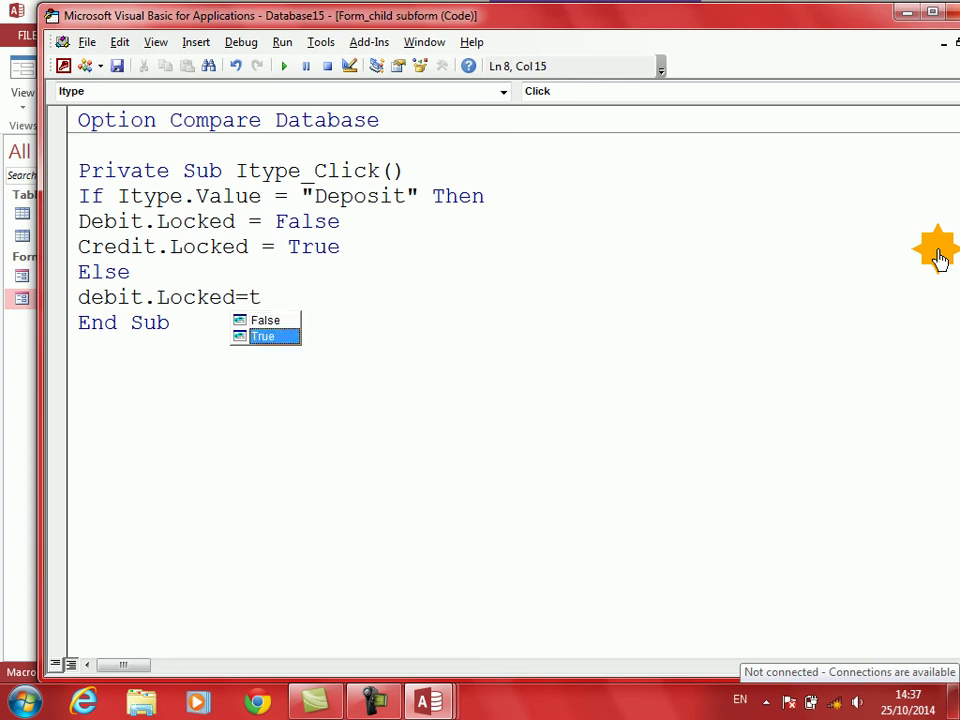
key(Return)
Complete the Else branch with Credit.Locked = False, end the If block, and return to the form design
text(credit.loc)
key(Tab)
text(=f)
key(Return)
text(endif)
key(Return)
key(alt+F11)
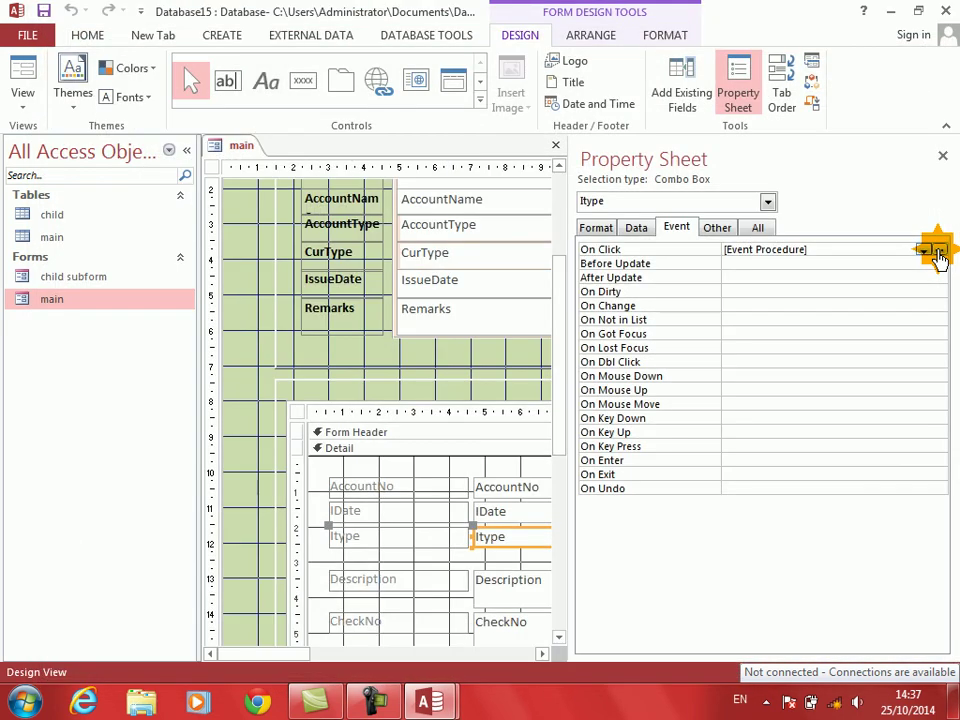
Switch to Form View, move the form window up, and look up the second account with the search combo box
click(24, 70)
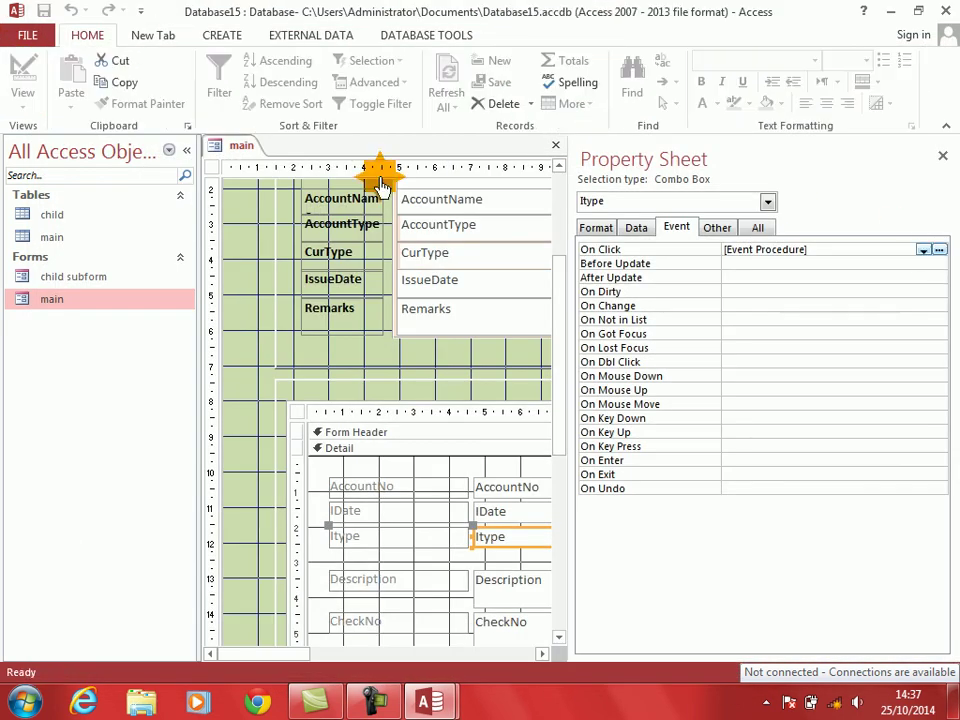
drag(516, 182, 407, 55)
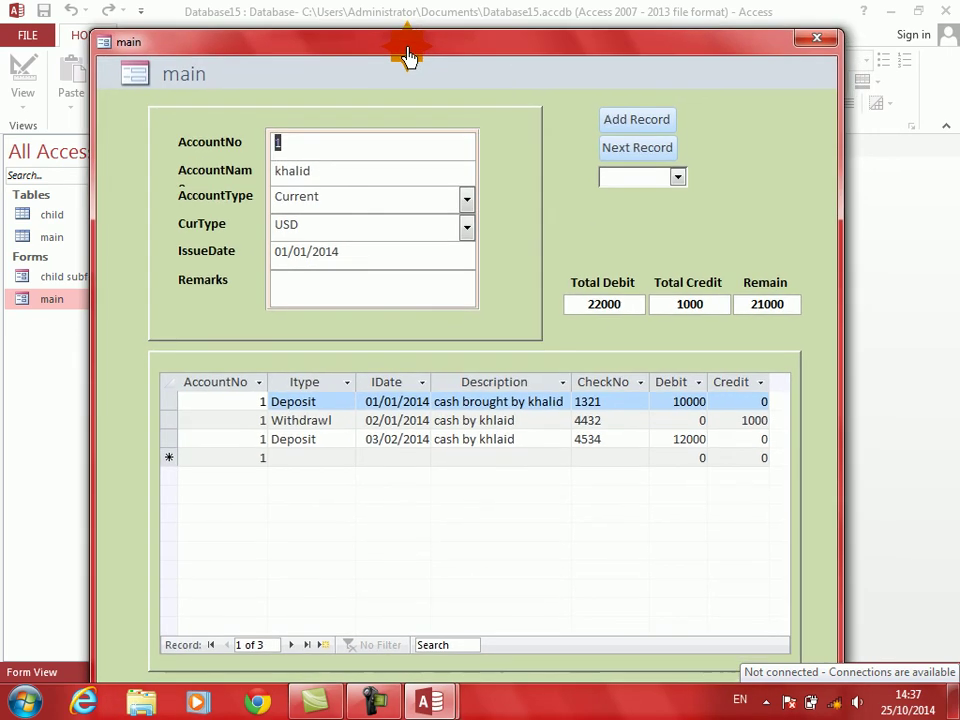
click(677, 178)
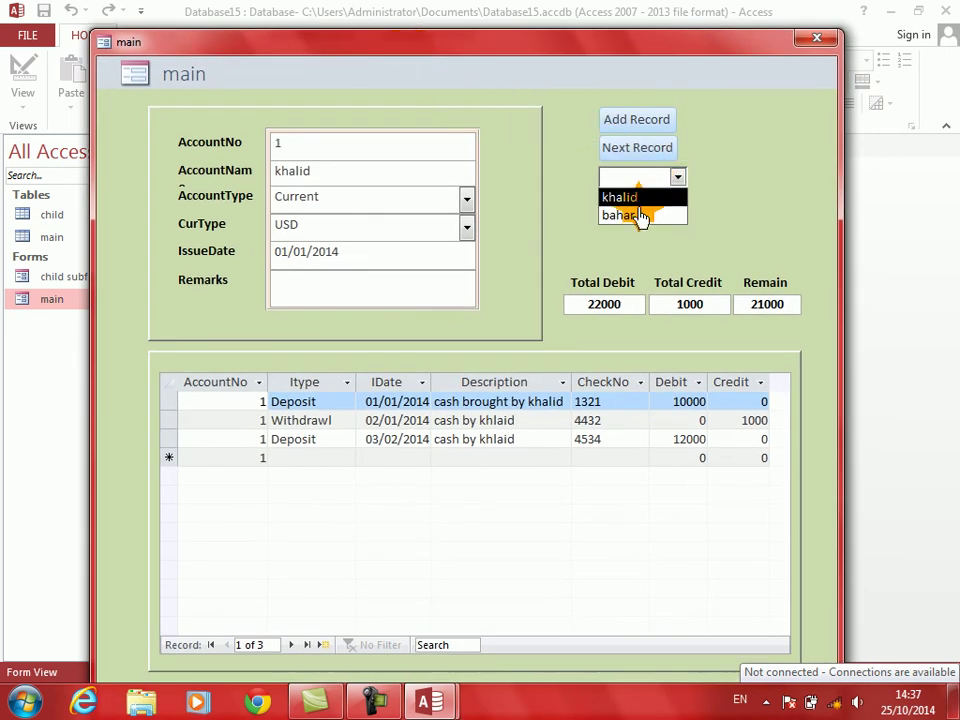
click(645, 214)
Start a new Withdrawl transaction dated 1/1/2014, with "cash by" and the account holder's name as the description
click(323, 428)
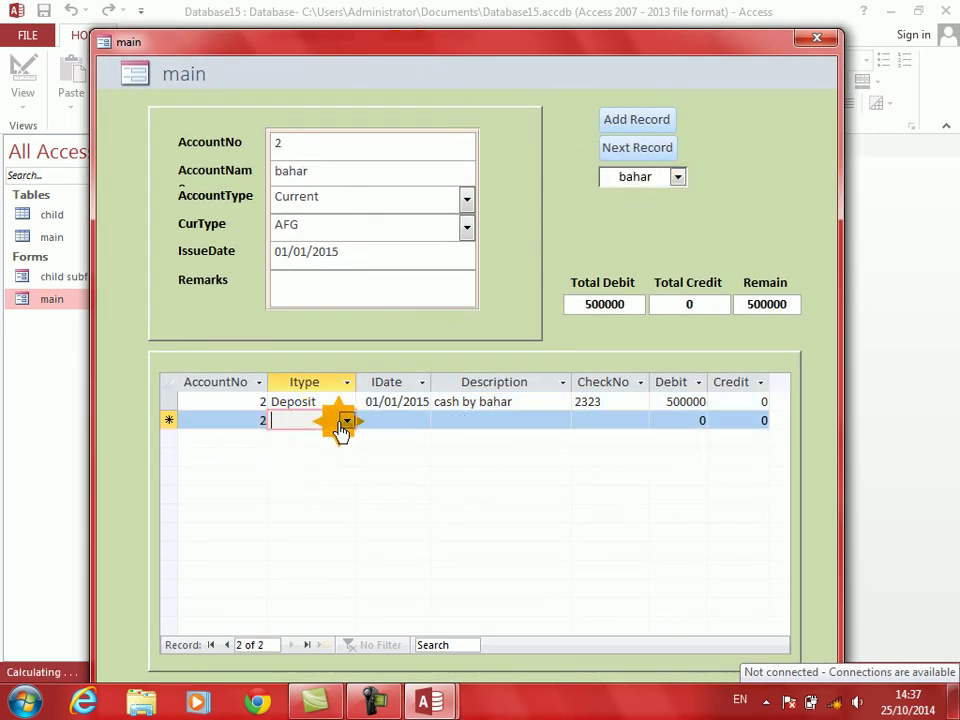
click(345, 421)
click(321, 464)
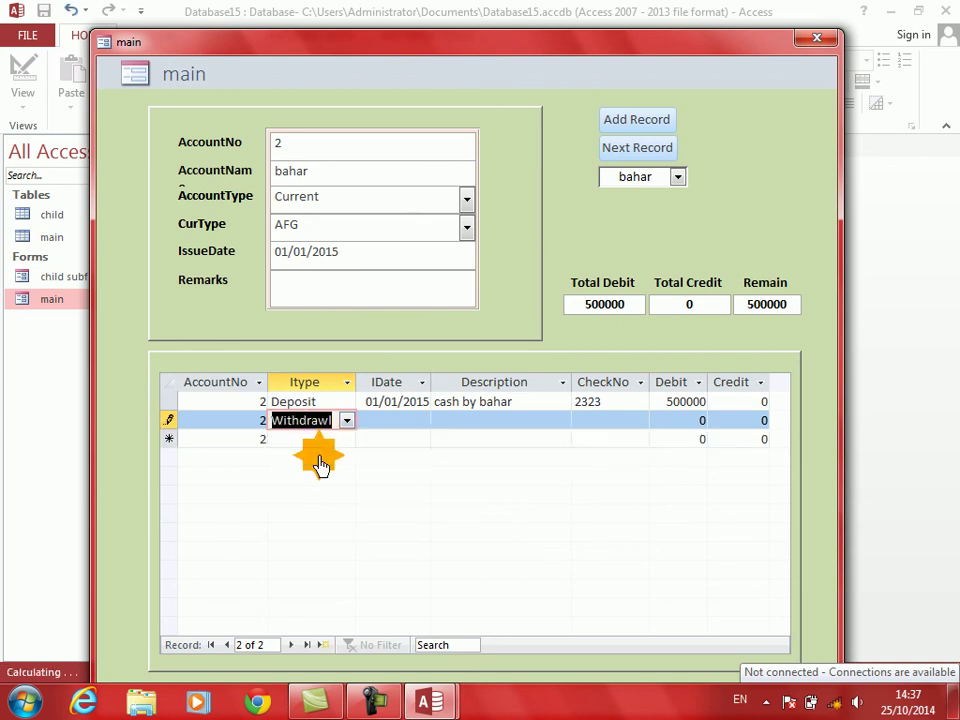
key(Tab)
text(1/)
text(14)
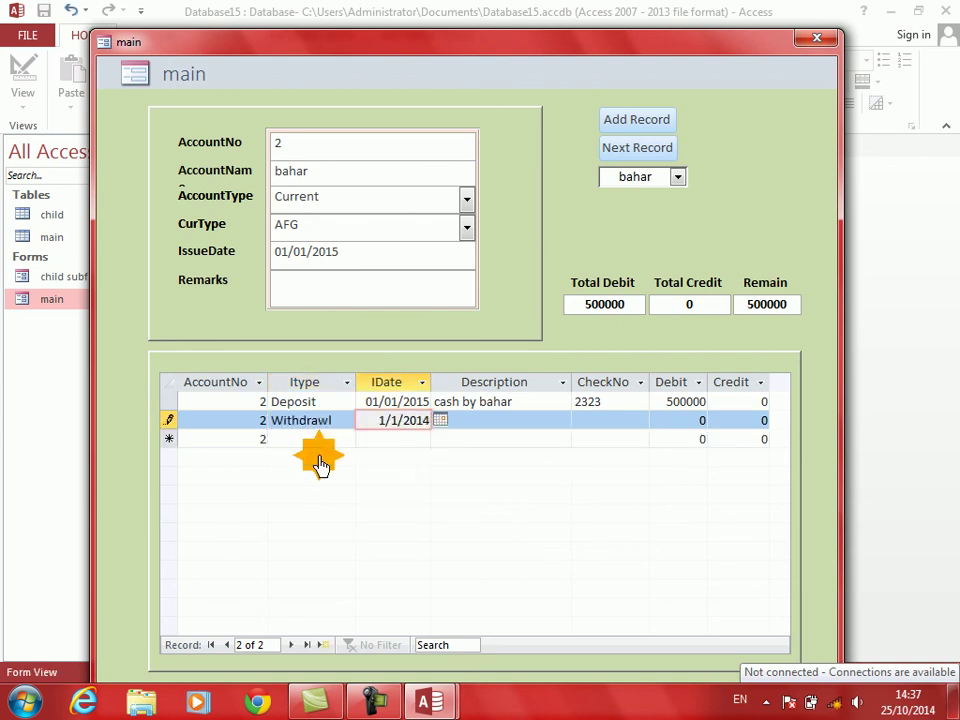
key(Tab)
text(cash by bahar)
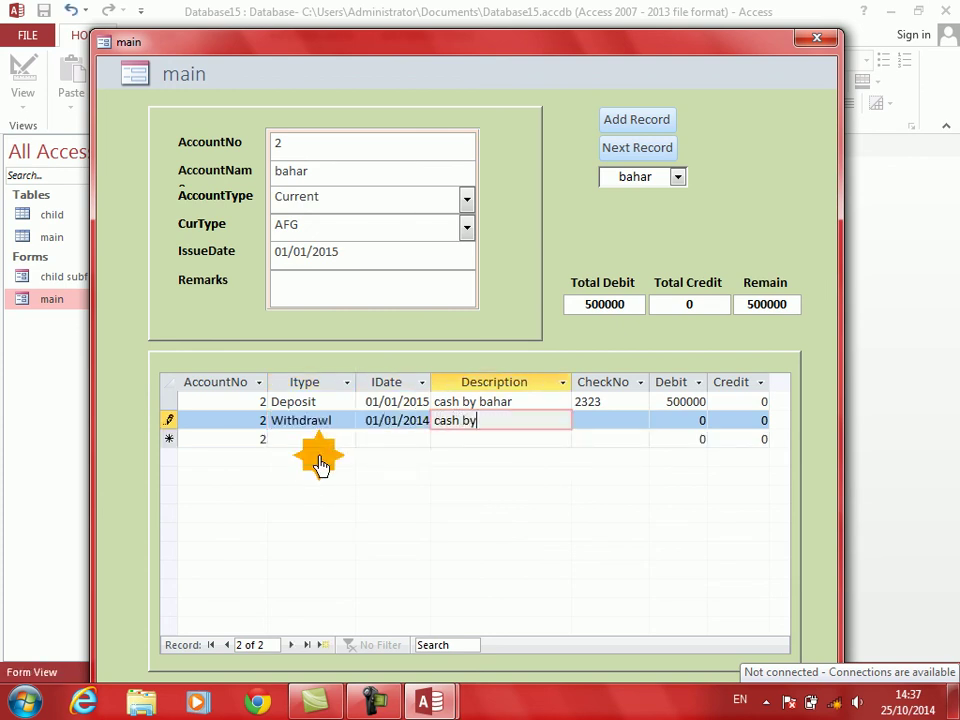
Complete the withdrawal row with CheckNo 343 and a Credit of 200, leaving Debit unchanged
key(Tab)
text(343)
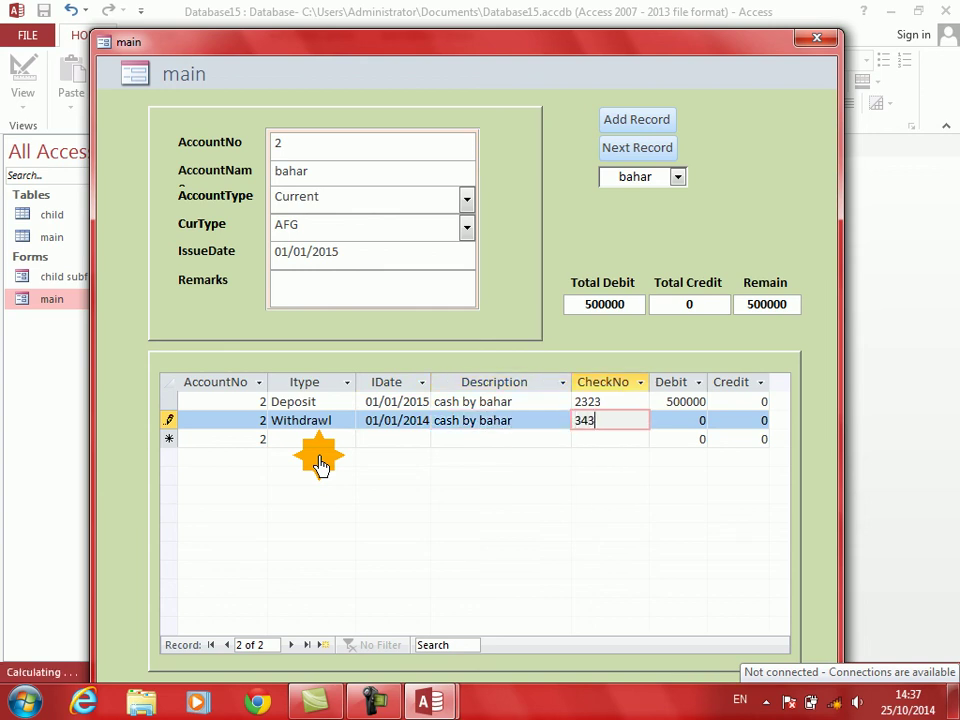
key(Tab)
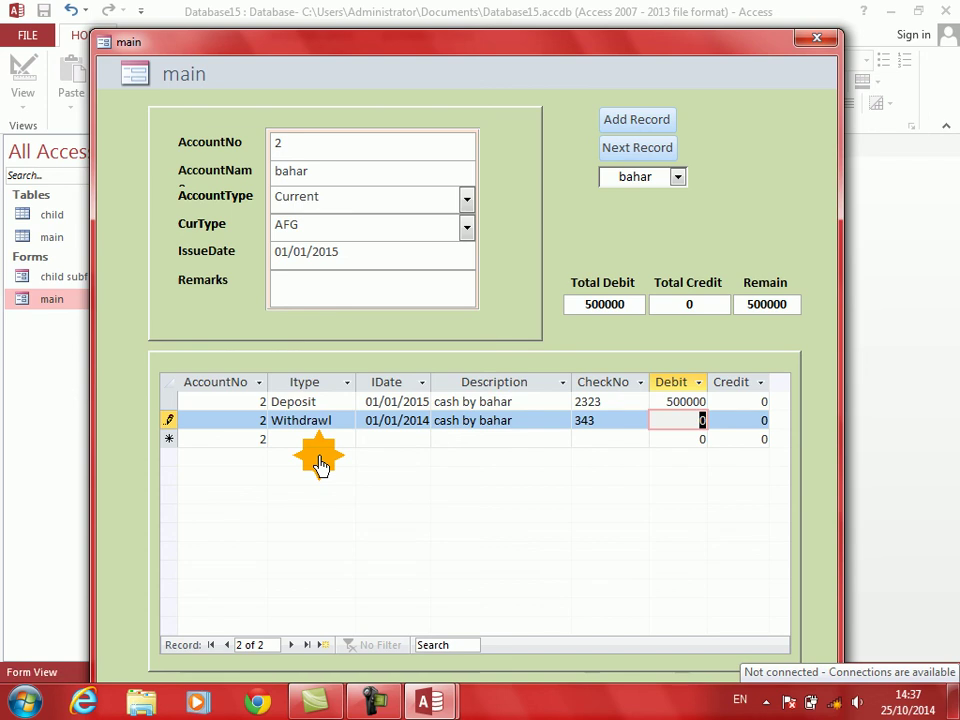
key(Tab)
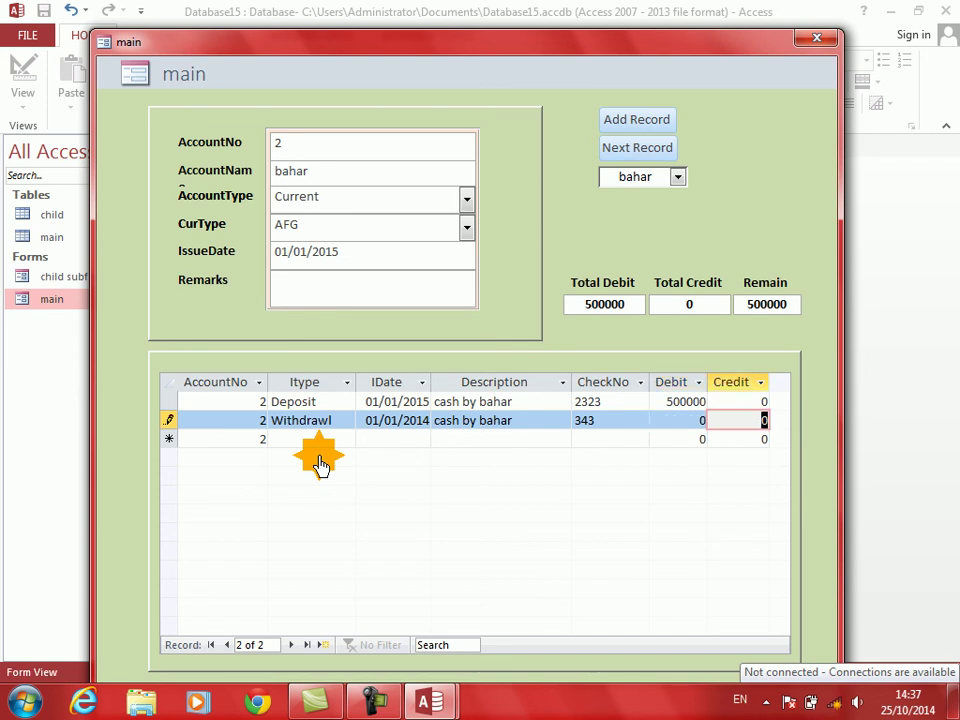
text(200)
key(Tab)
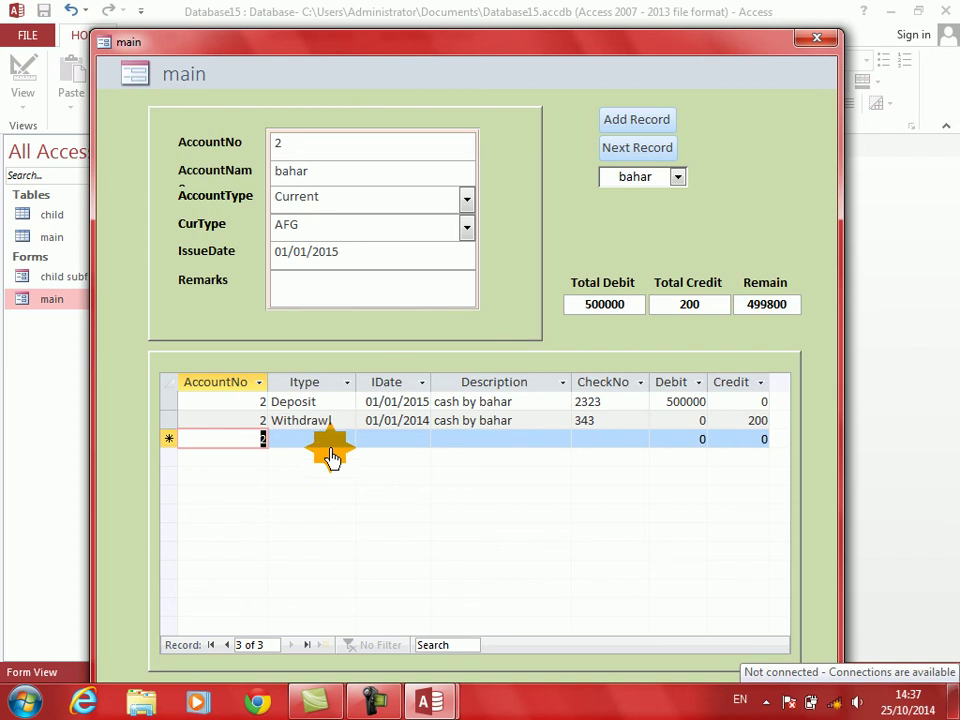
Start a new Deposit transaction dated 1/1/2014, with "cash by" and the account holder's name as the description
click(338, 448)
click(347, 441)
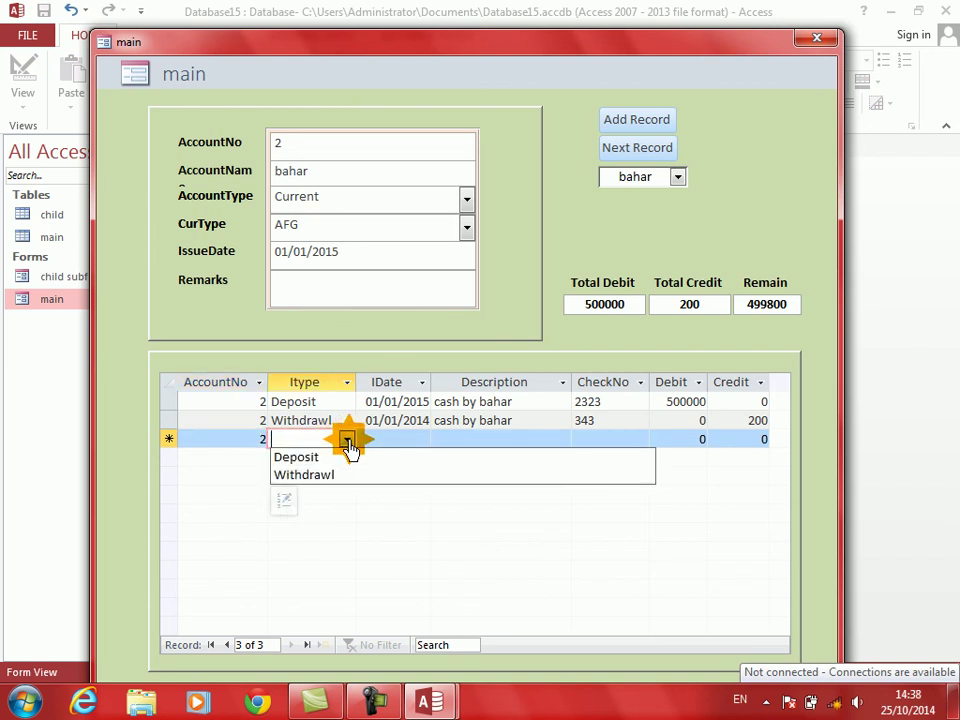
click(332, 456)
click(358, 448)
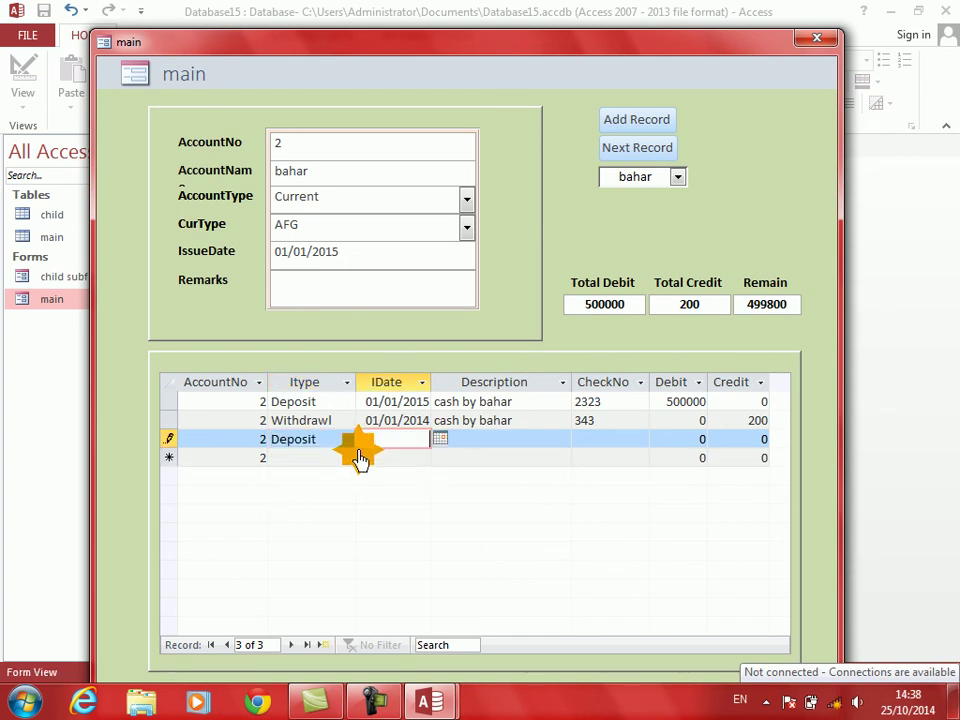
text(1/1/2014)
key(Tab)
text(cash by ba)
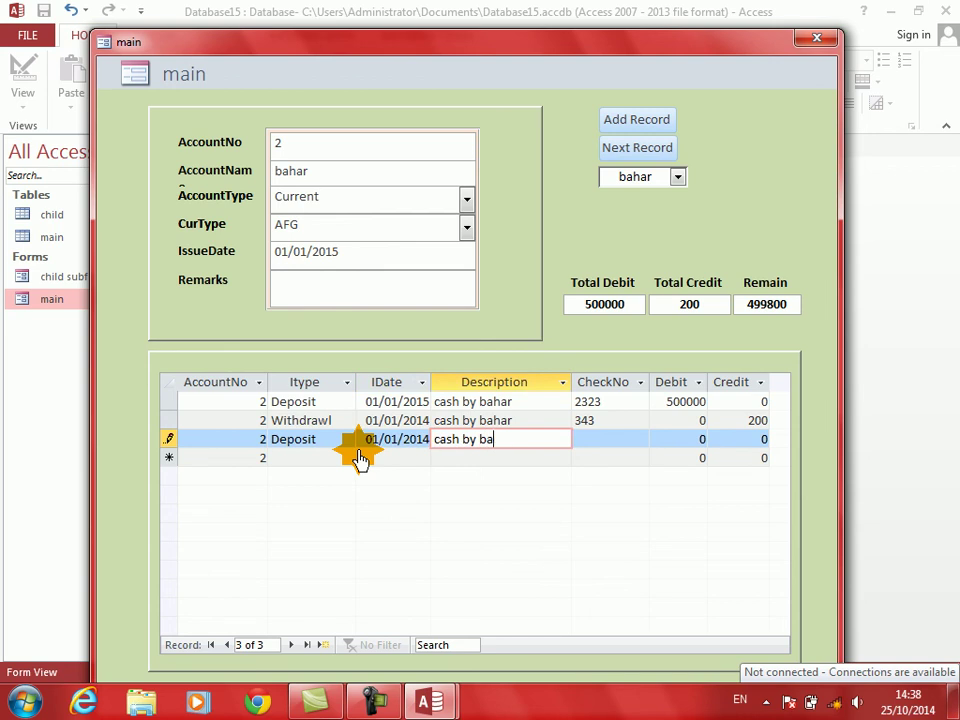
text(har)
Enter CheckNo 3434 and a Debit of 139 for the new deposit, and move on to its Credit field
key(Tab)
text(3434)
key(Tab)
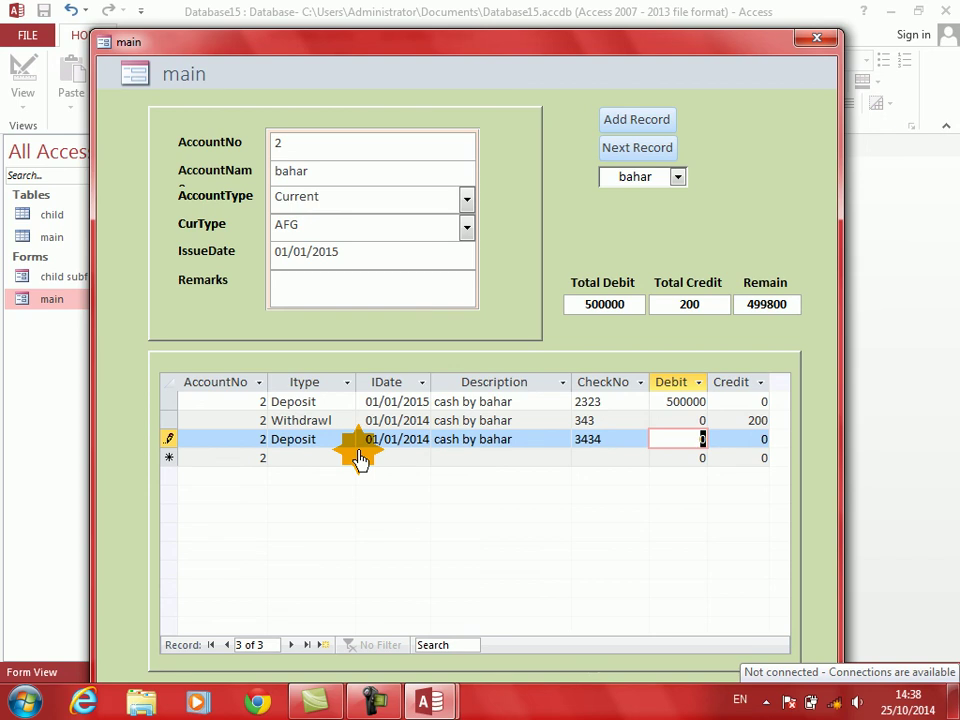
text(139)
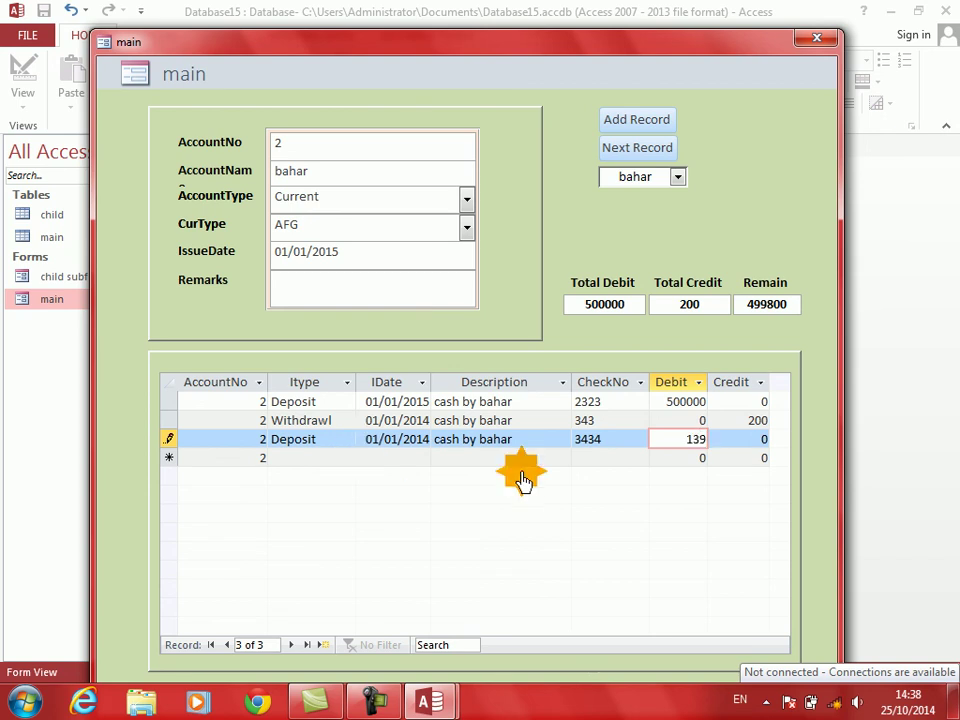
key(Tab)
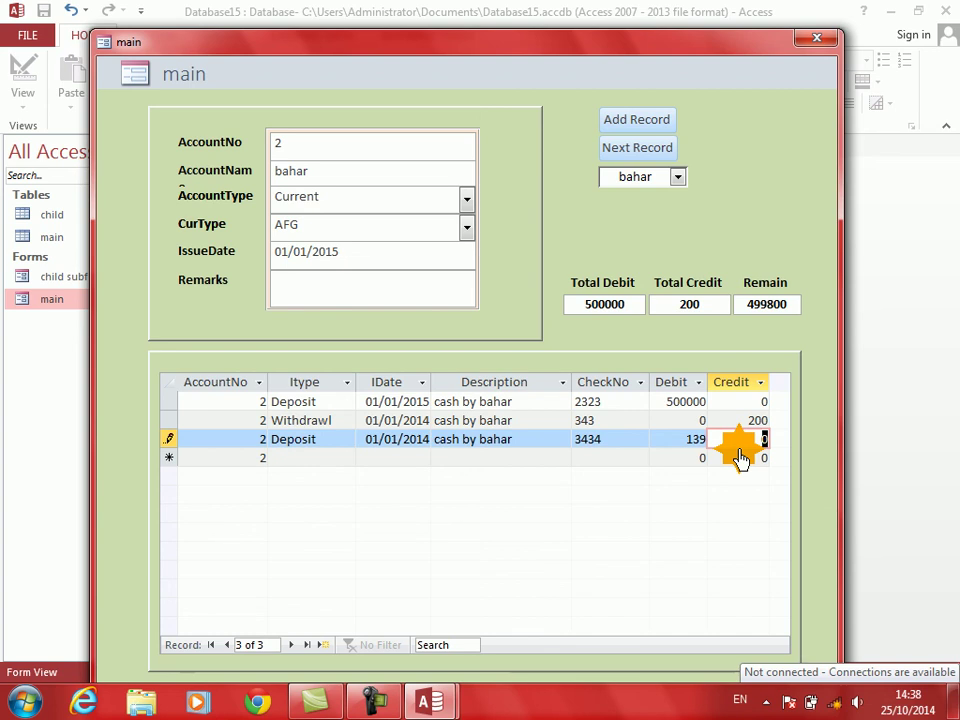
Commit the new deposit row with its Credit left unchanged, and check the Total Credit, Total Debit and Remain fields
key(Return)
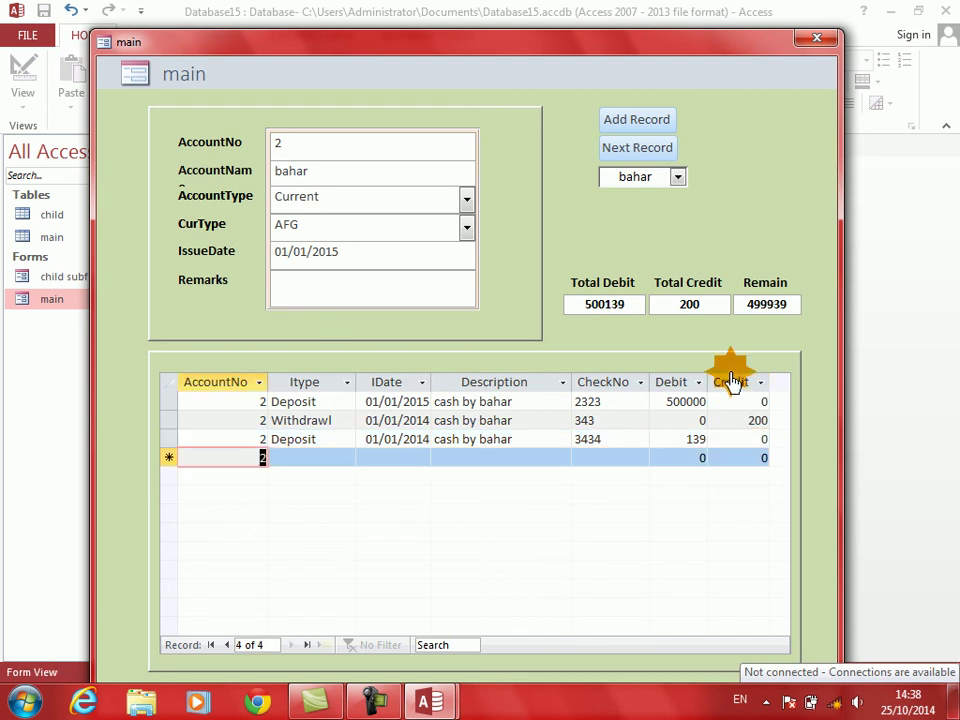
drag(673, 313, 714, 311)
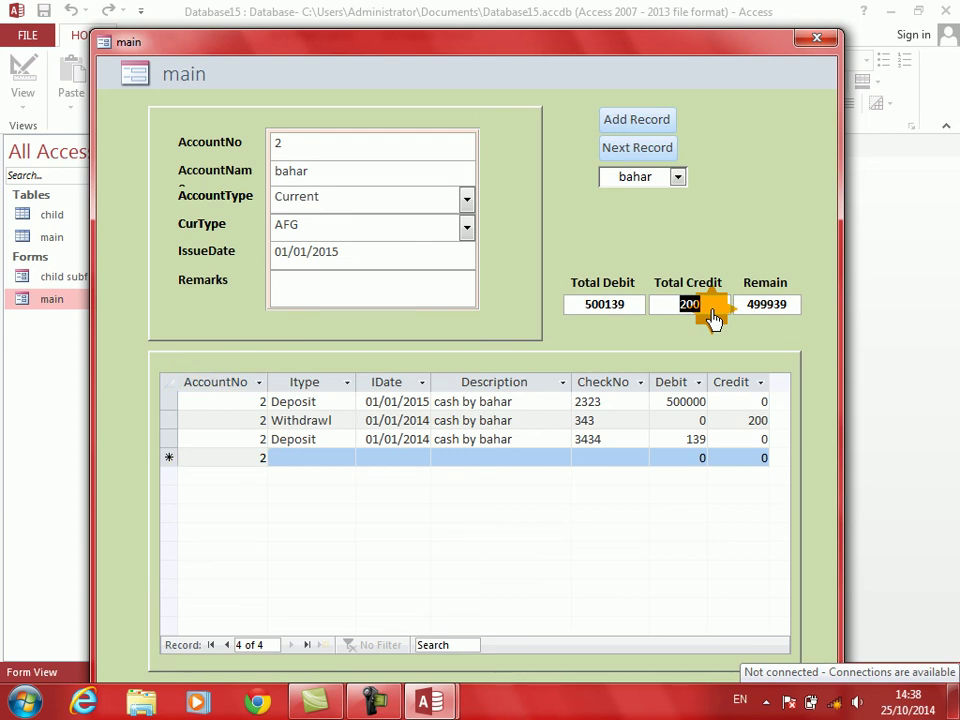
drag(566, 305, 643, 306)
mouse_move(748, 315)
mouse_down()
mouse_move(729, 311)
mouse_move(829, 300)
mouse_move(825, 311)
mouse_up()
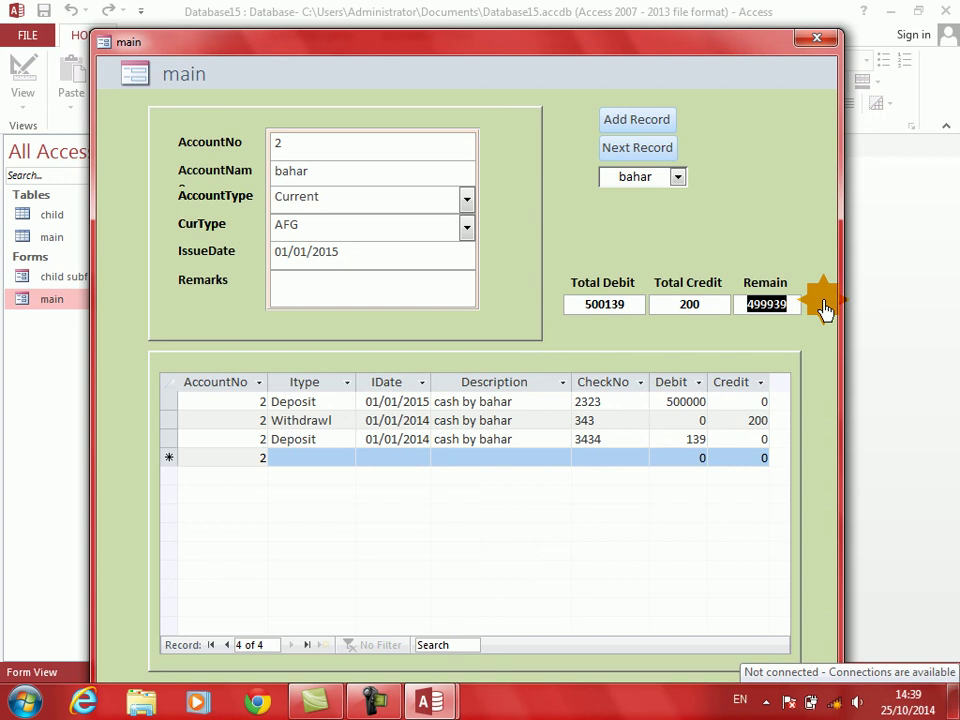
Close the main form and save the changes to the child subform
click(817, 40)
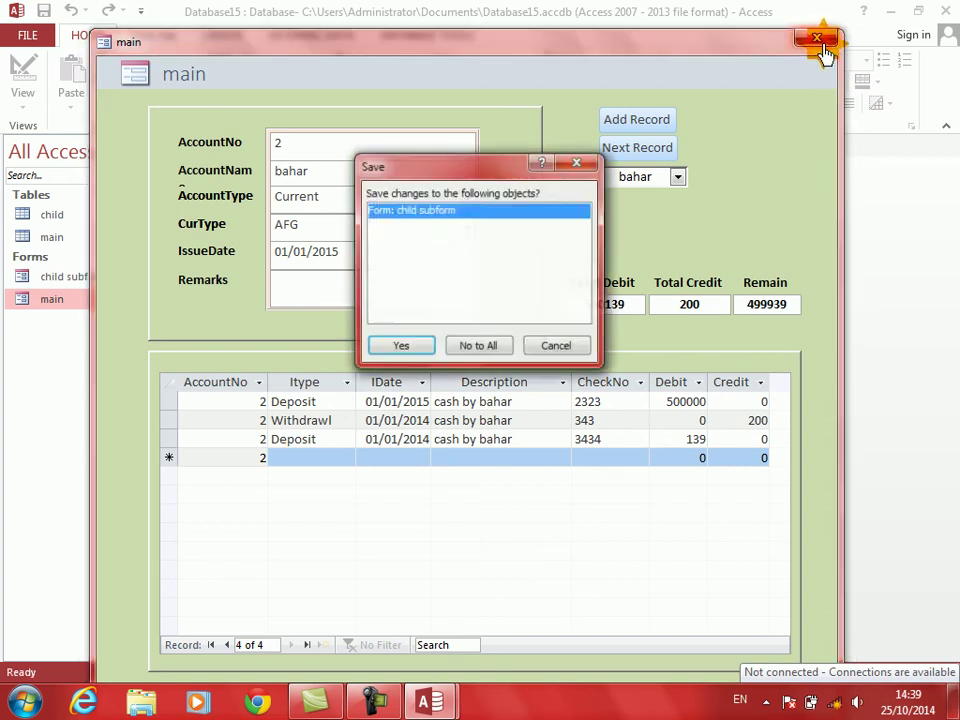
click(400, 347)
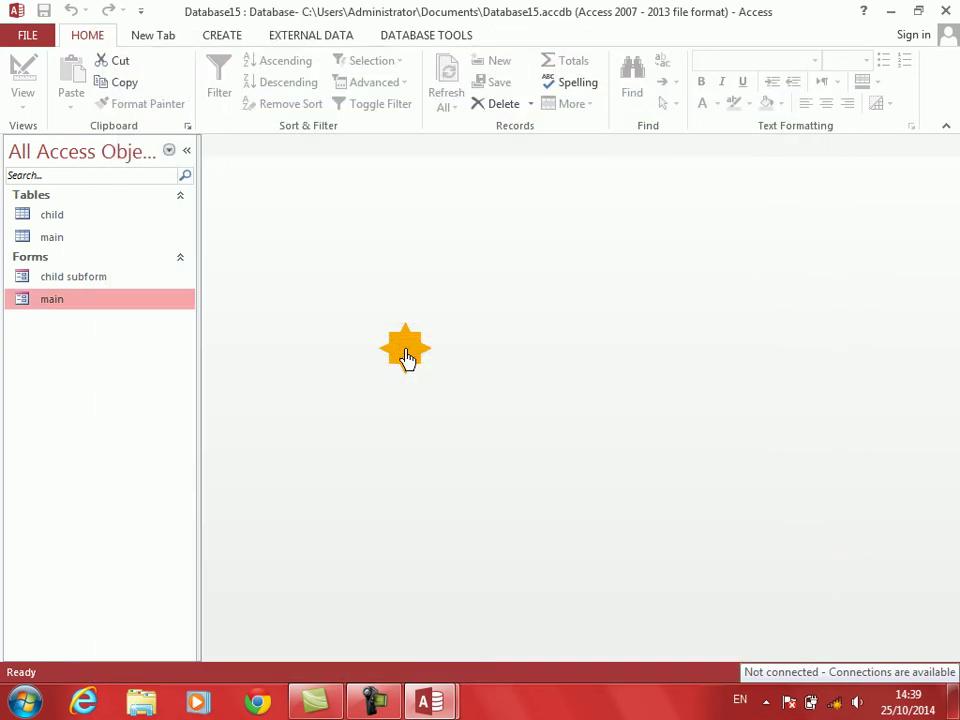
Save the database to the Desktop as "bank system" in the default Access Database format, and close the program
click(26, 37)
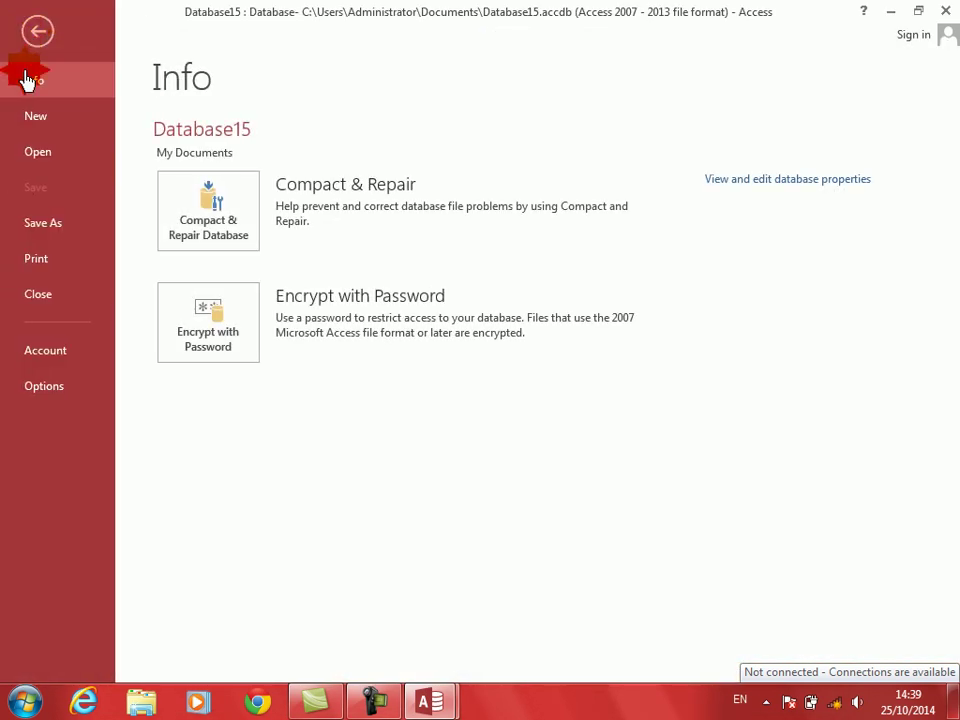
click(35, 230)
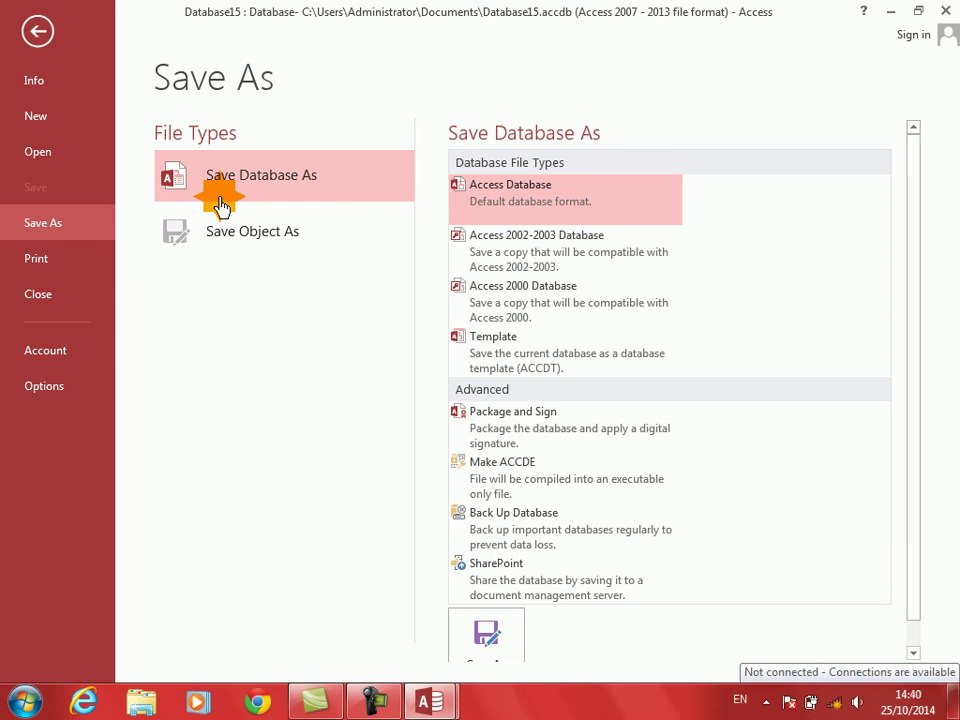
click(77, 256)
click(266, 176)
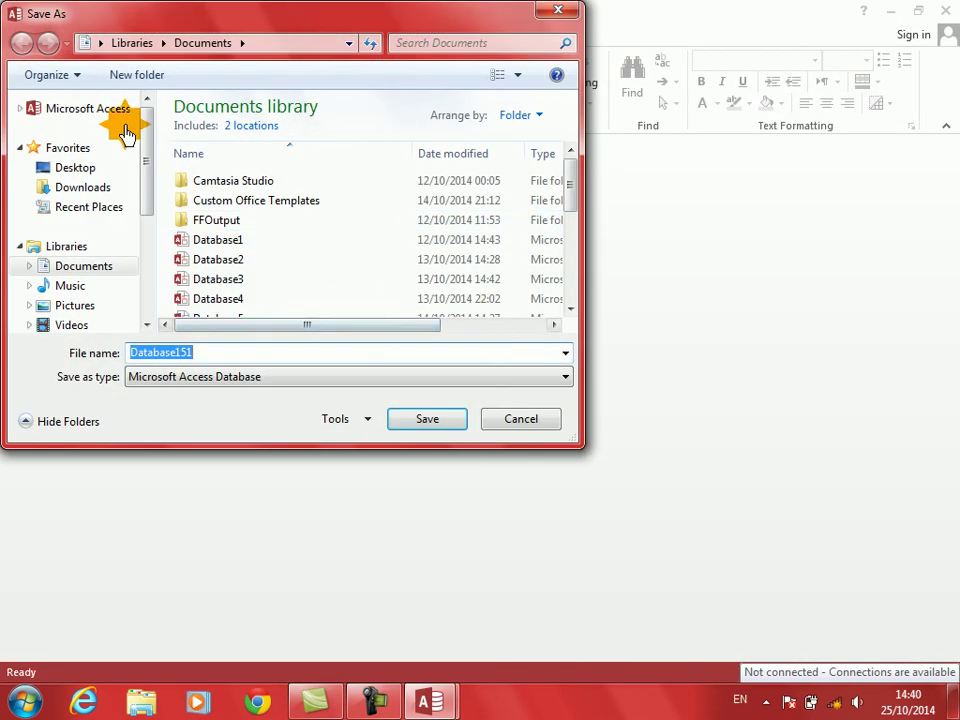
click(88, 170)
click(225, 362)
text(bank system)
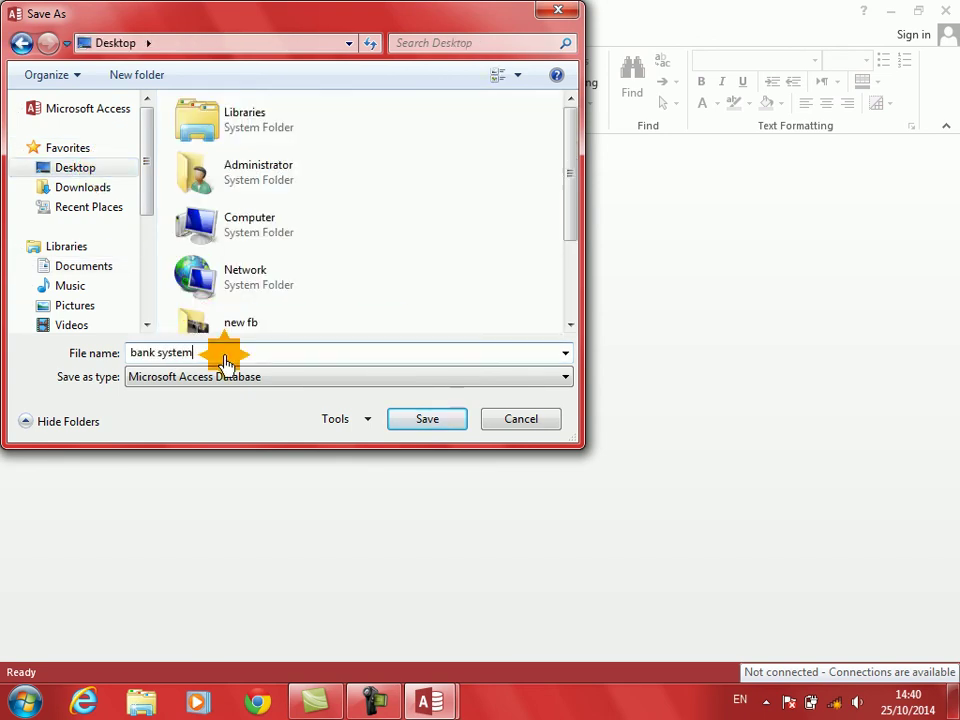
key(Return)
click(939, 17)
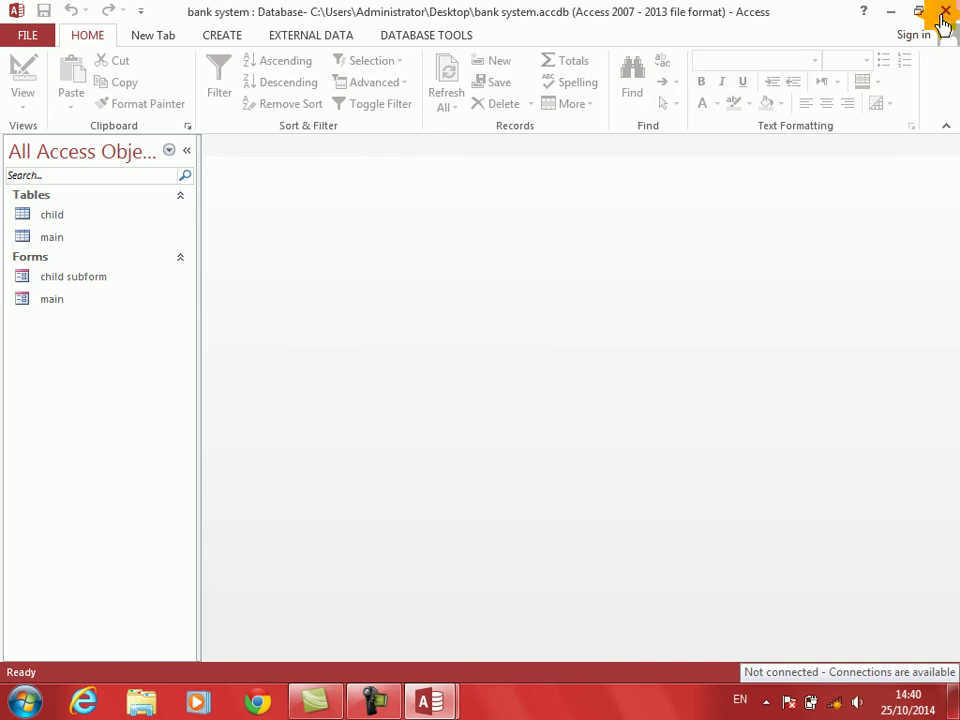